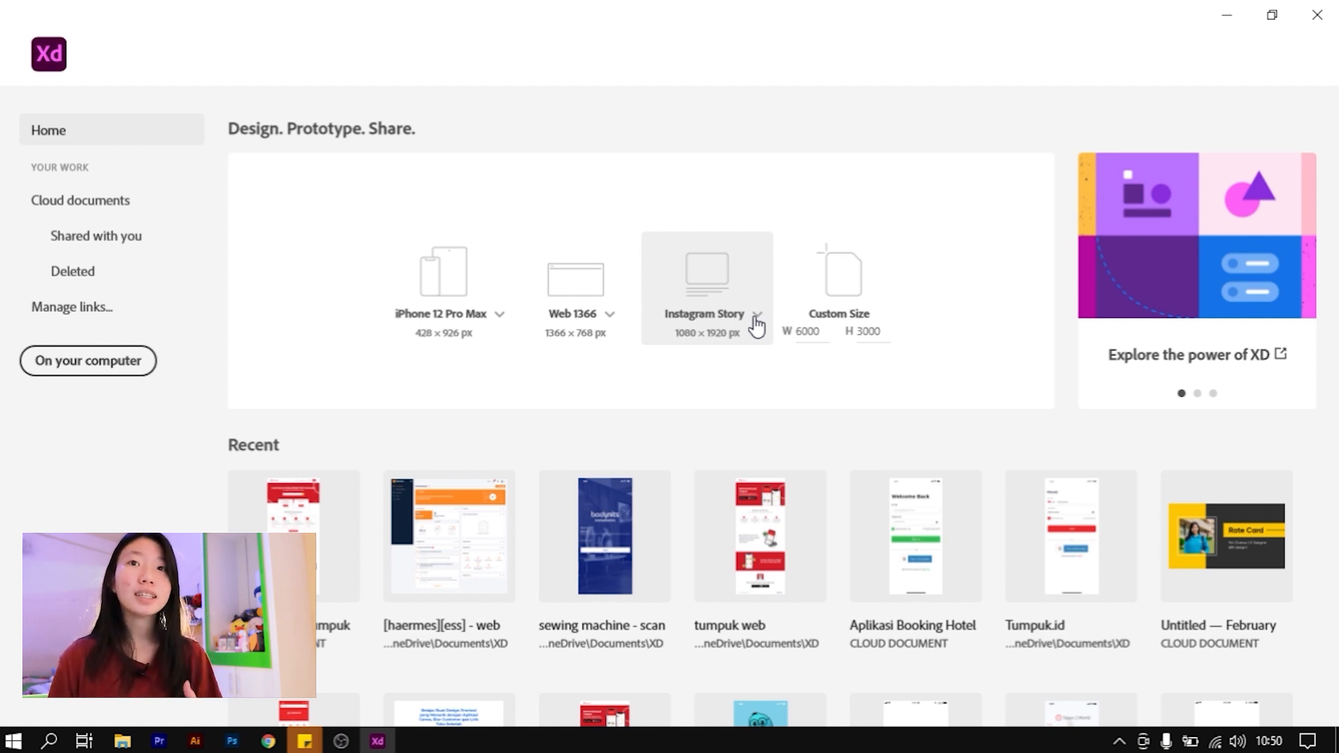
left_click(810, 331)
left_click(867, 333)
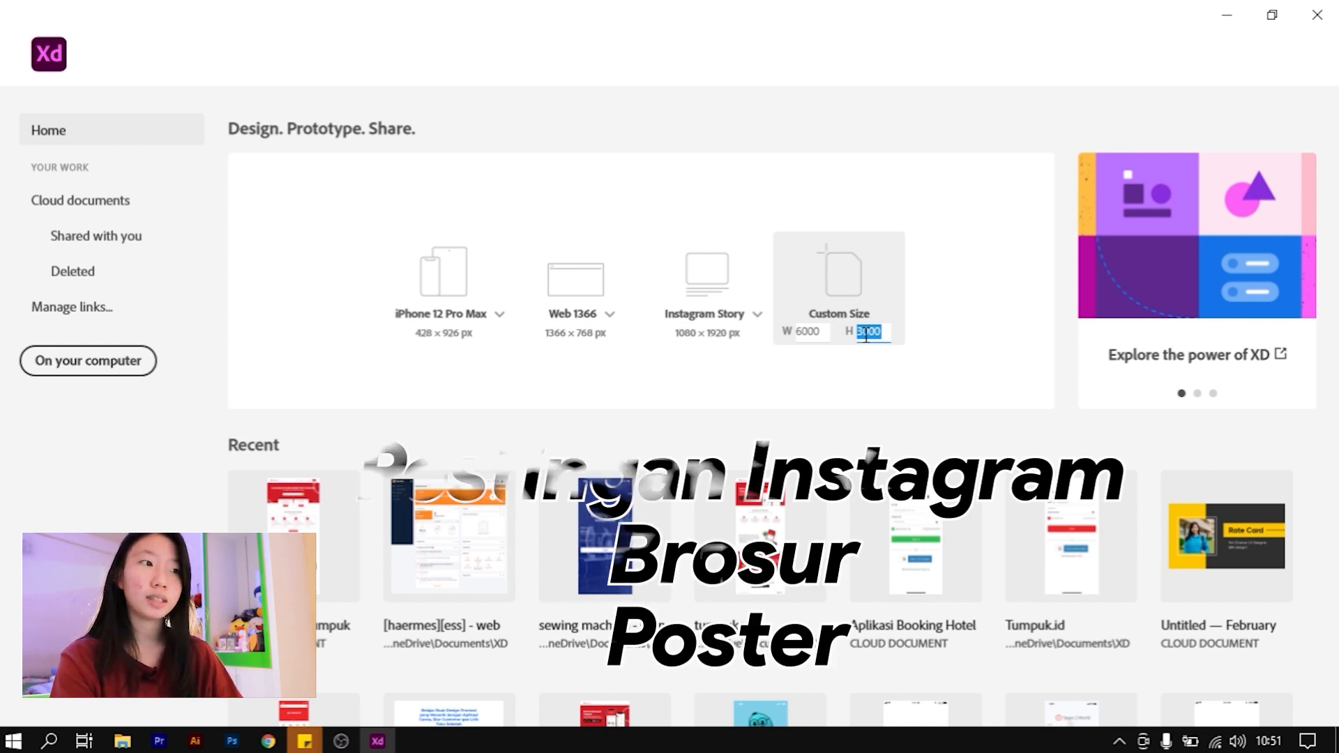
left_click(807, 332)
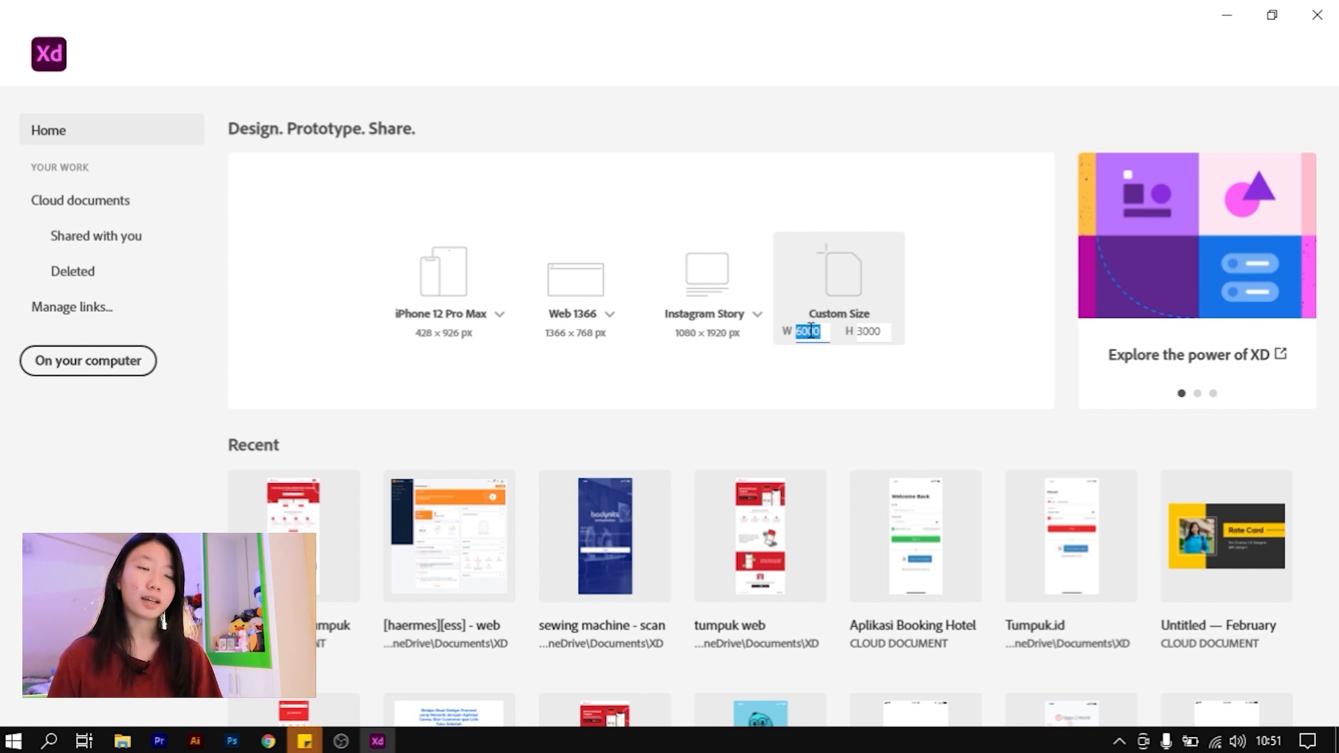
left_click(926, 406)
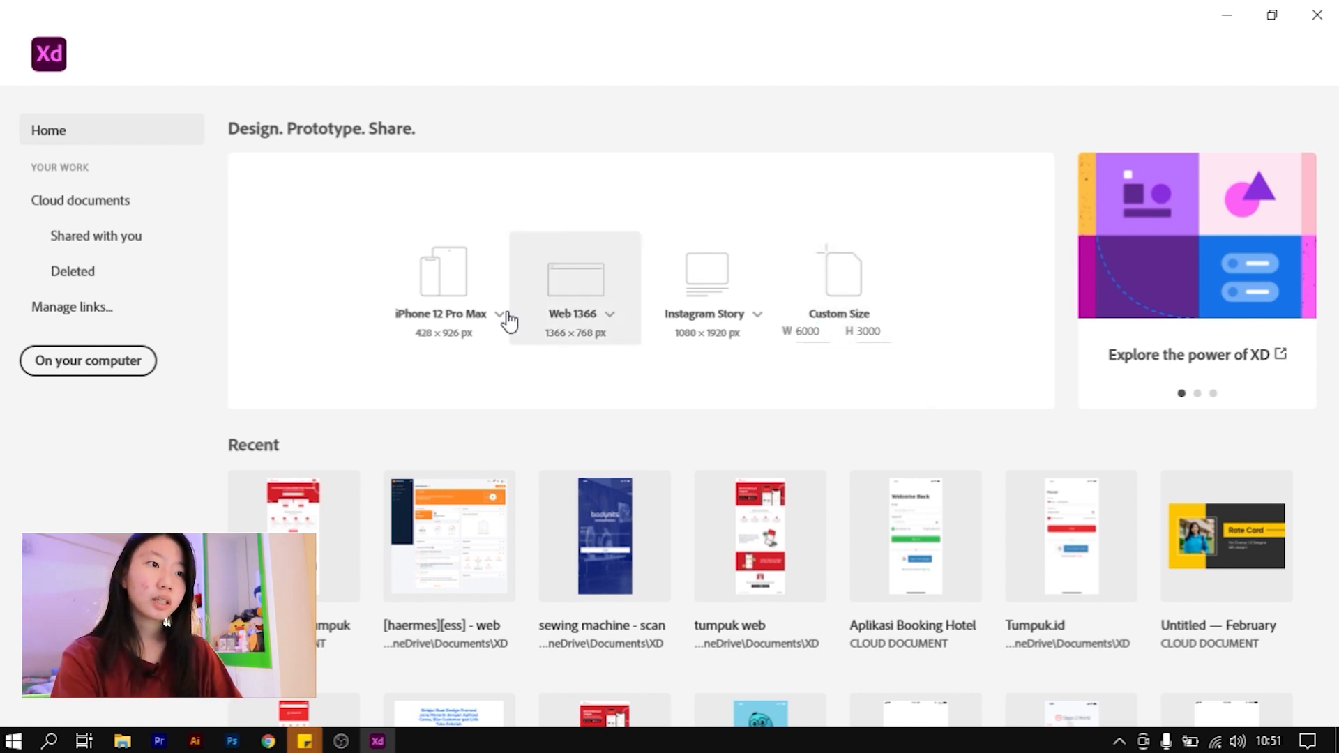
Create a new document from the Web 1366 preset (1366 x 768 px)
left_click(560, 272)
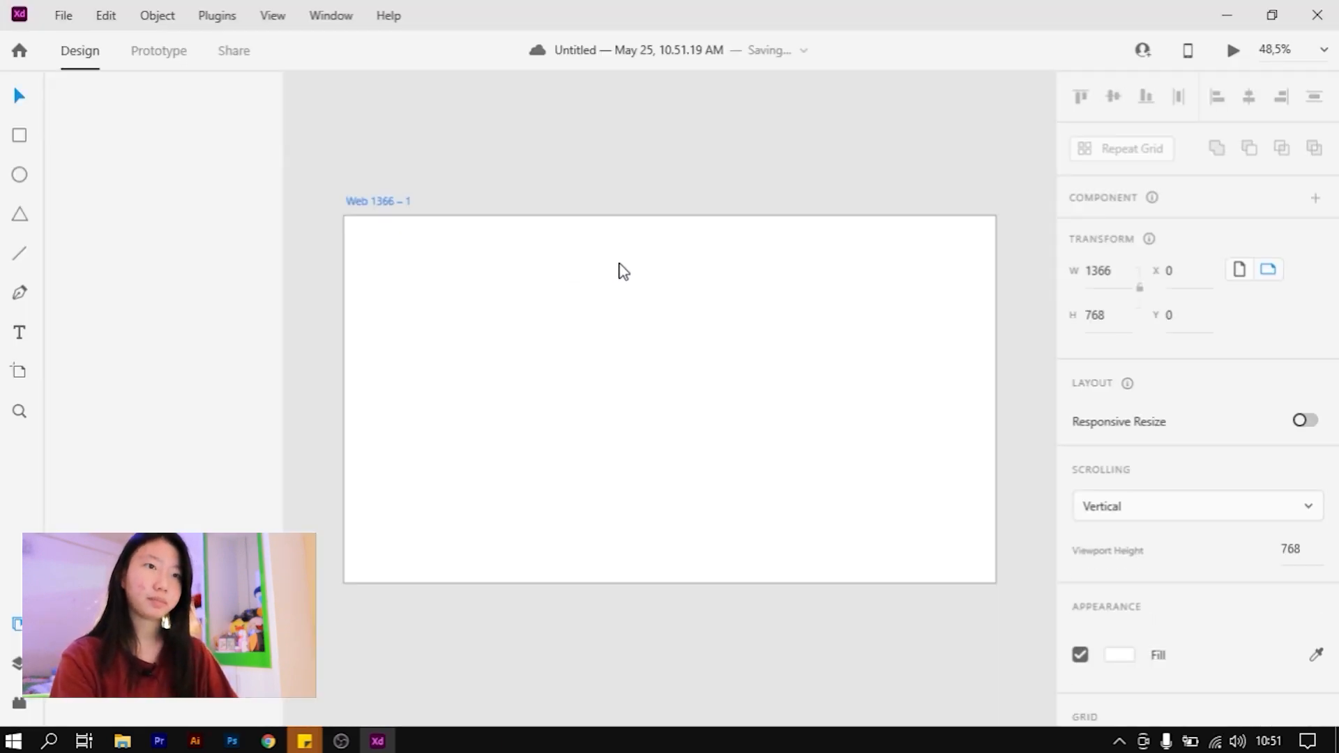
left_click(628, 161)
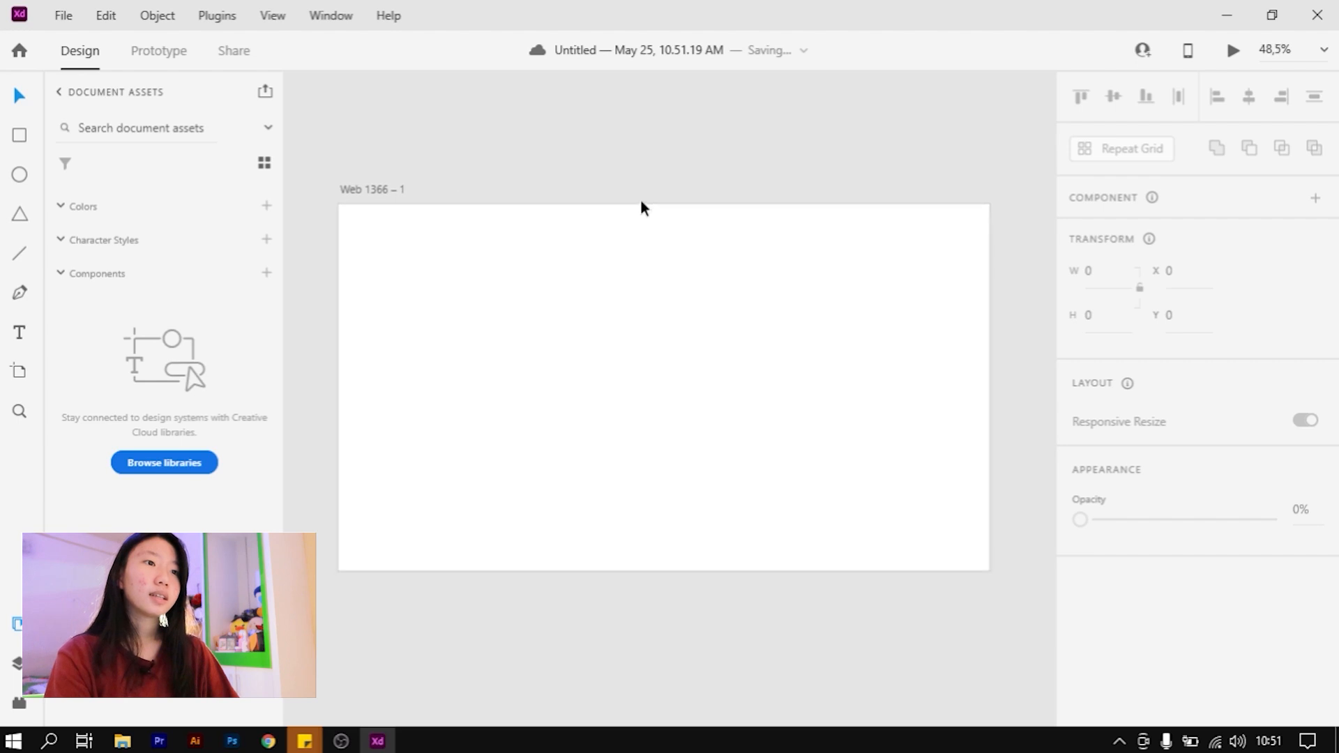
left_click(400, 190)
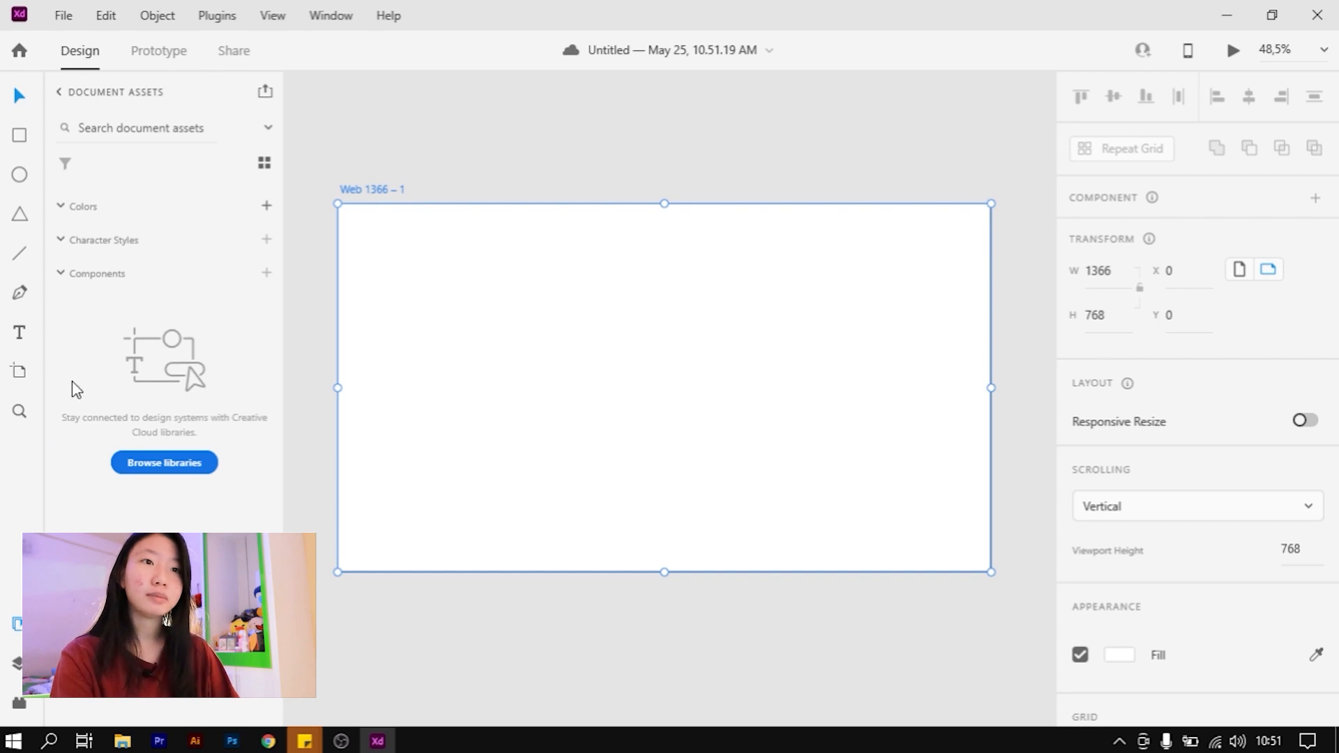
key("Escape")
With the Artboard tool active, examine the preset sizes for mobile, tablet, web, social media and watch
left_click(18, 374)
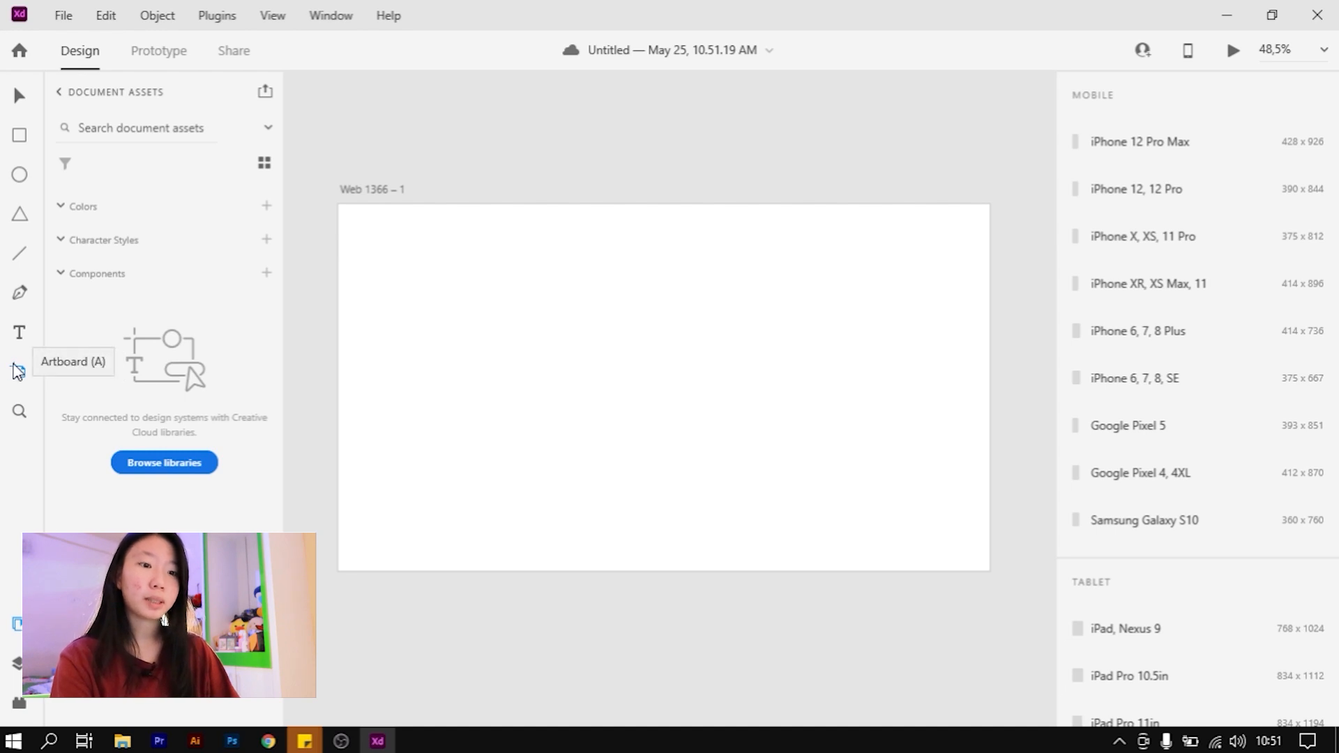
scroll(1249, 182, "down", 5)
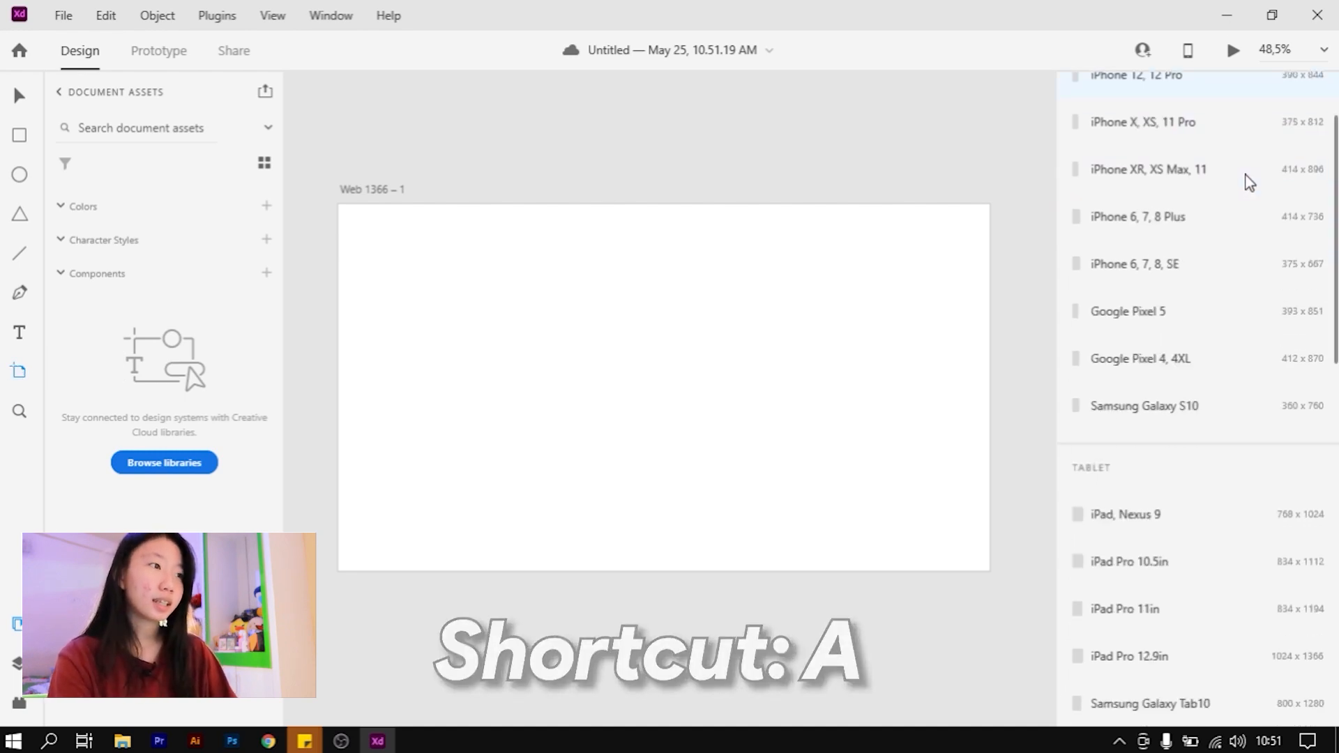
scroll(1247, 179, "down", 7)
scroll(1223, 293, "up", 9)
scroll(1222, 342, "up", 4)
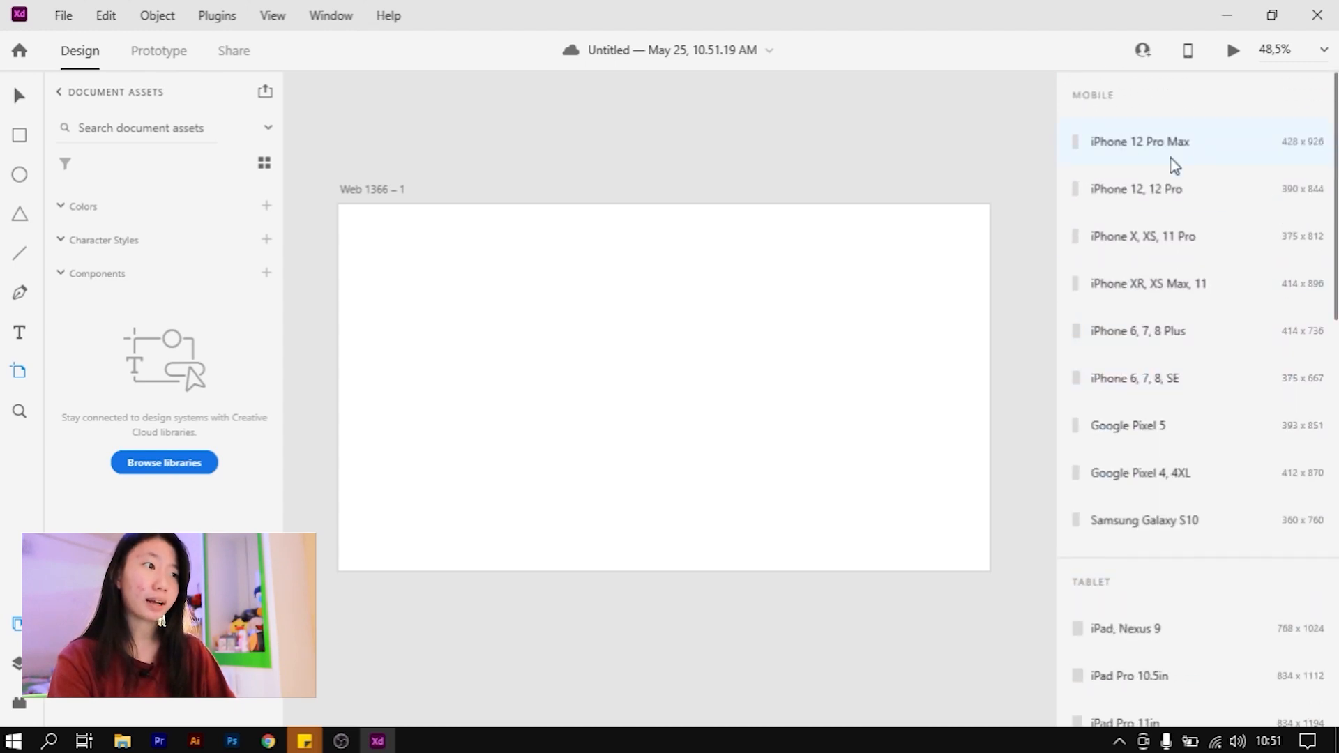
scroll(1175, 188, "down", 6)
scroll(1173, 265, "down", 4)
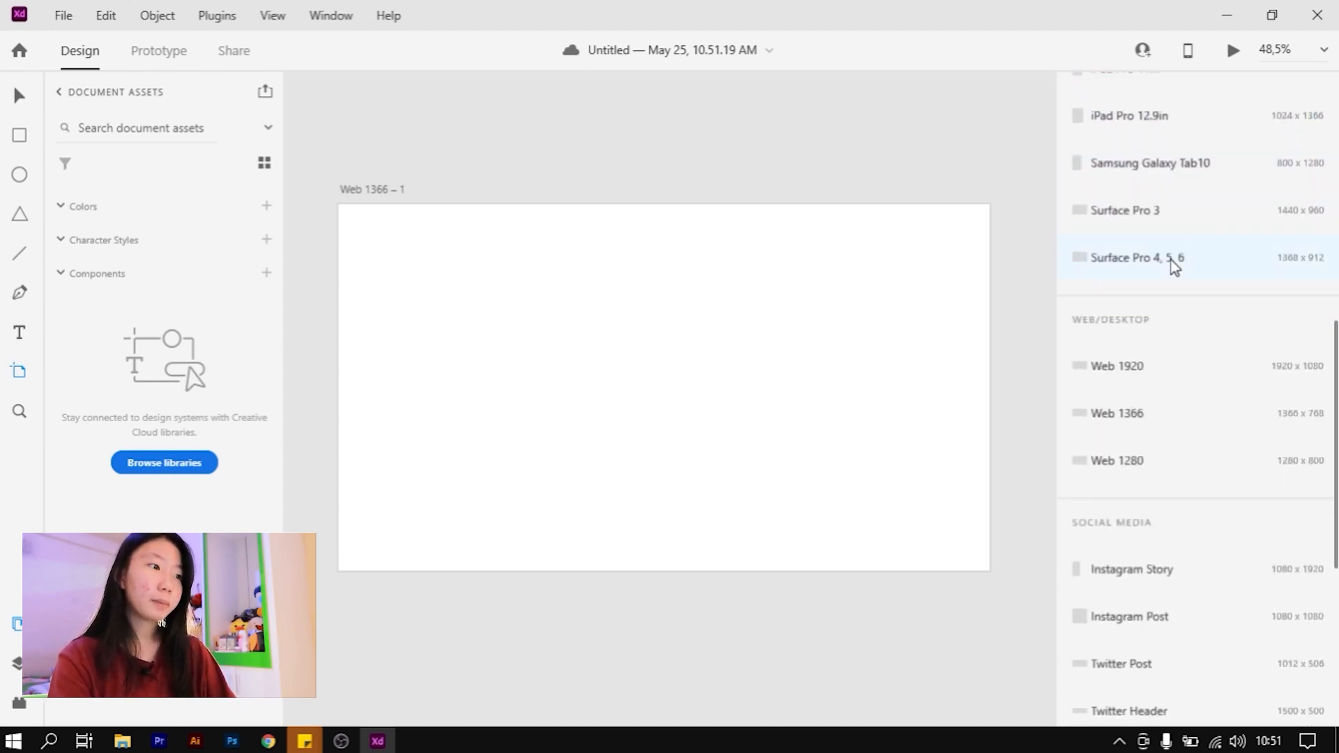
scroll(1179, 278, "down", 2)
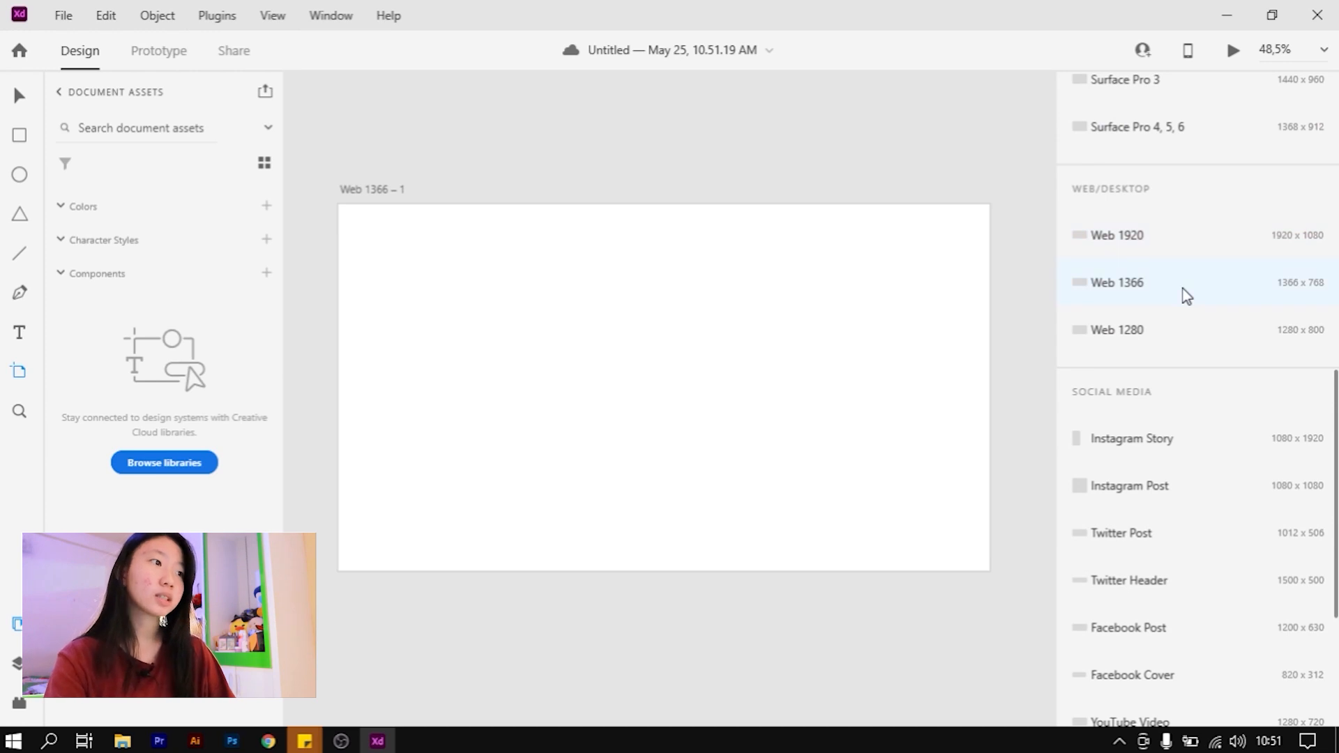
scroll(1187, 297, "down", 6)
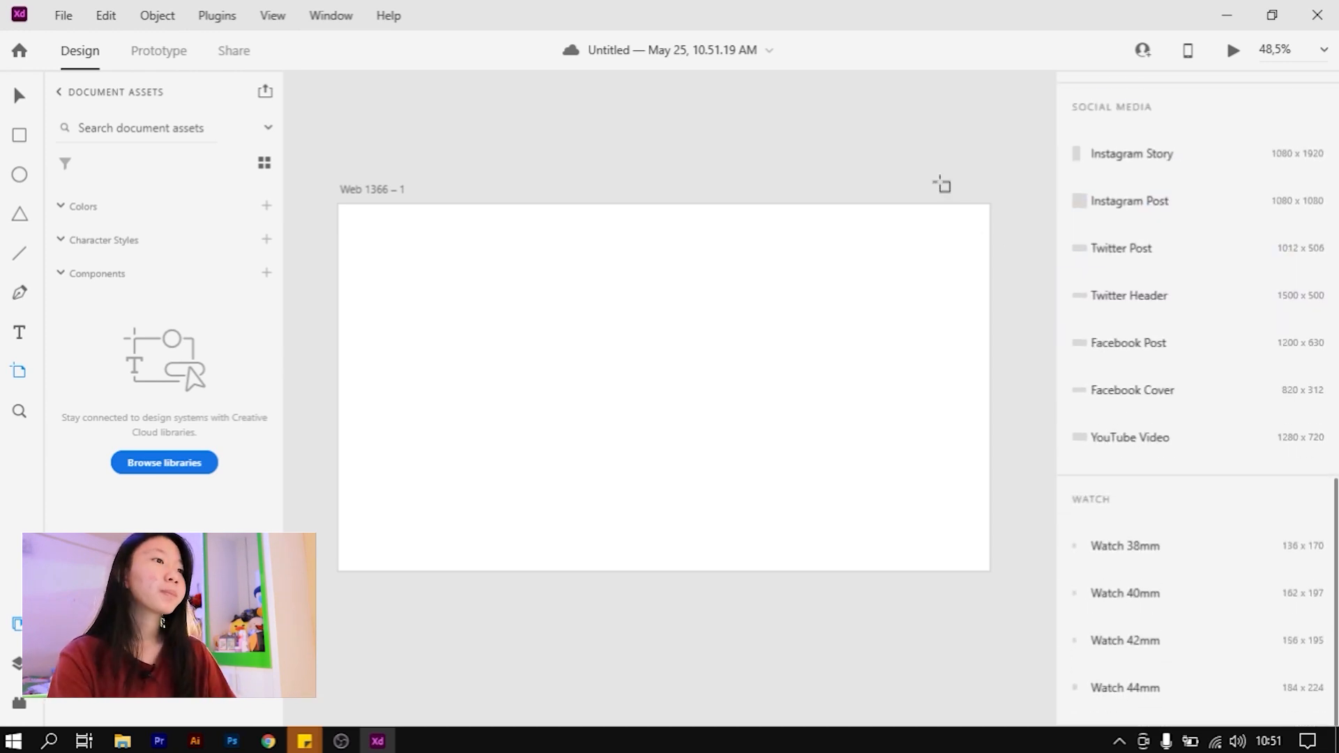
Add another Web 1366 artboard plus iPhone XR/XS Max/11, iPhone 6/7/8 Plus, iPhone 6/7/8/SE, Google Pixel 4/4XL and Samsung Galaxy S10 artboards
left_click(942, 186)
scroll(647, 331, "down", 3)
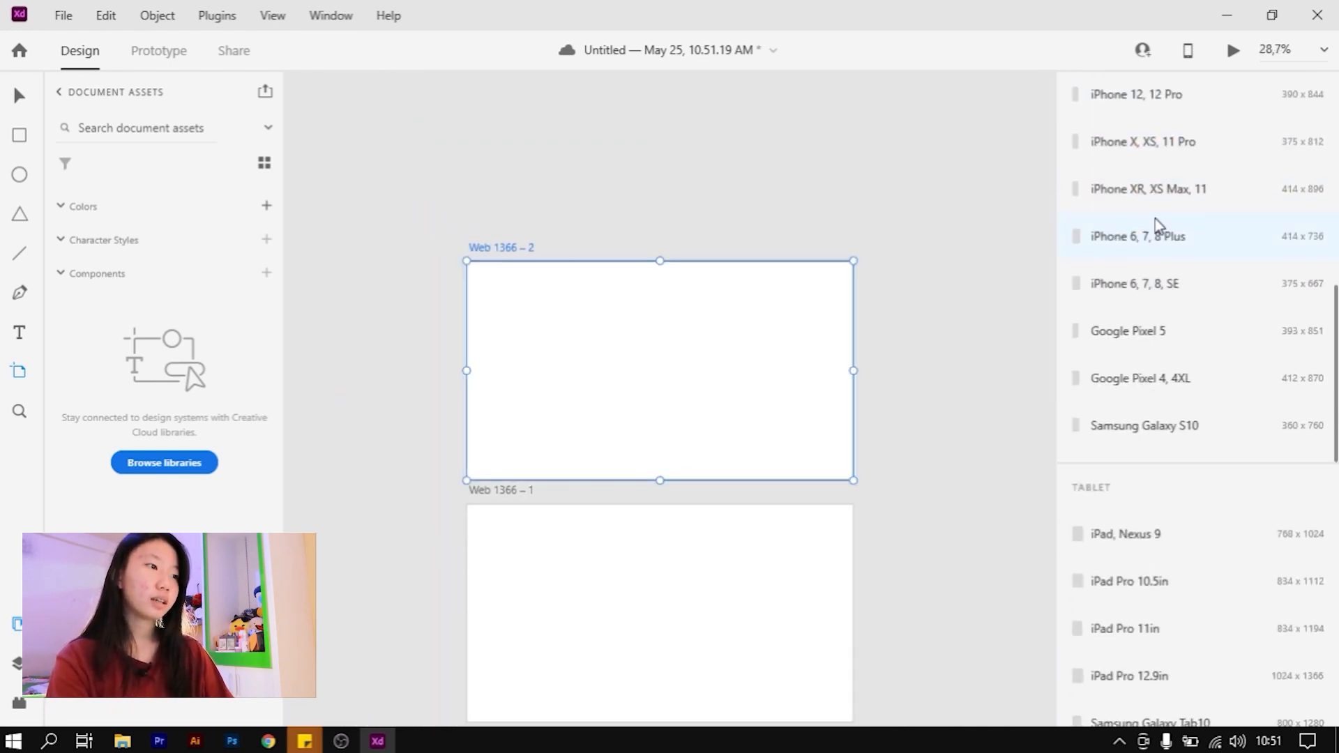
left_click(1152, 198)
left_click(1151, 252)
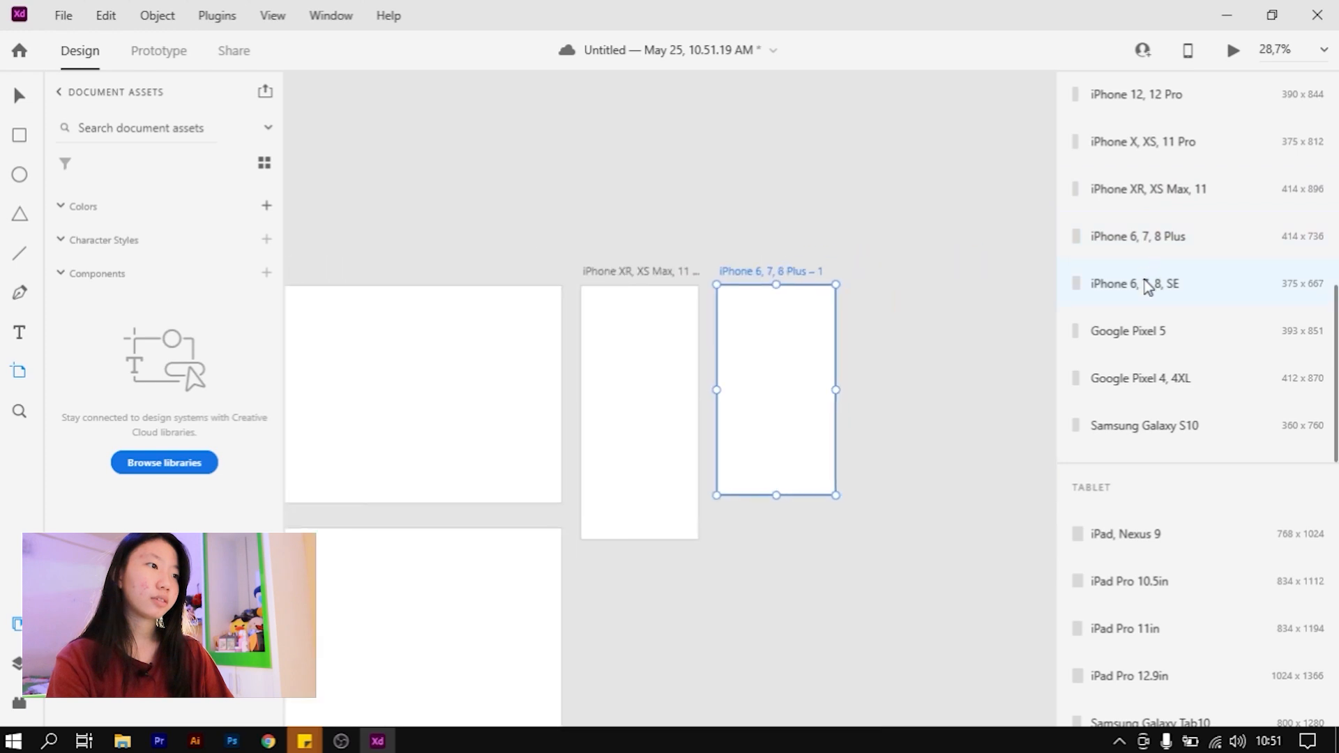
left_click(1151, 285)
left_click(1123, 378)
left_click(1114, 422)
scroll(963, 302, "down", 5)
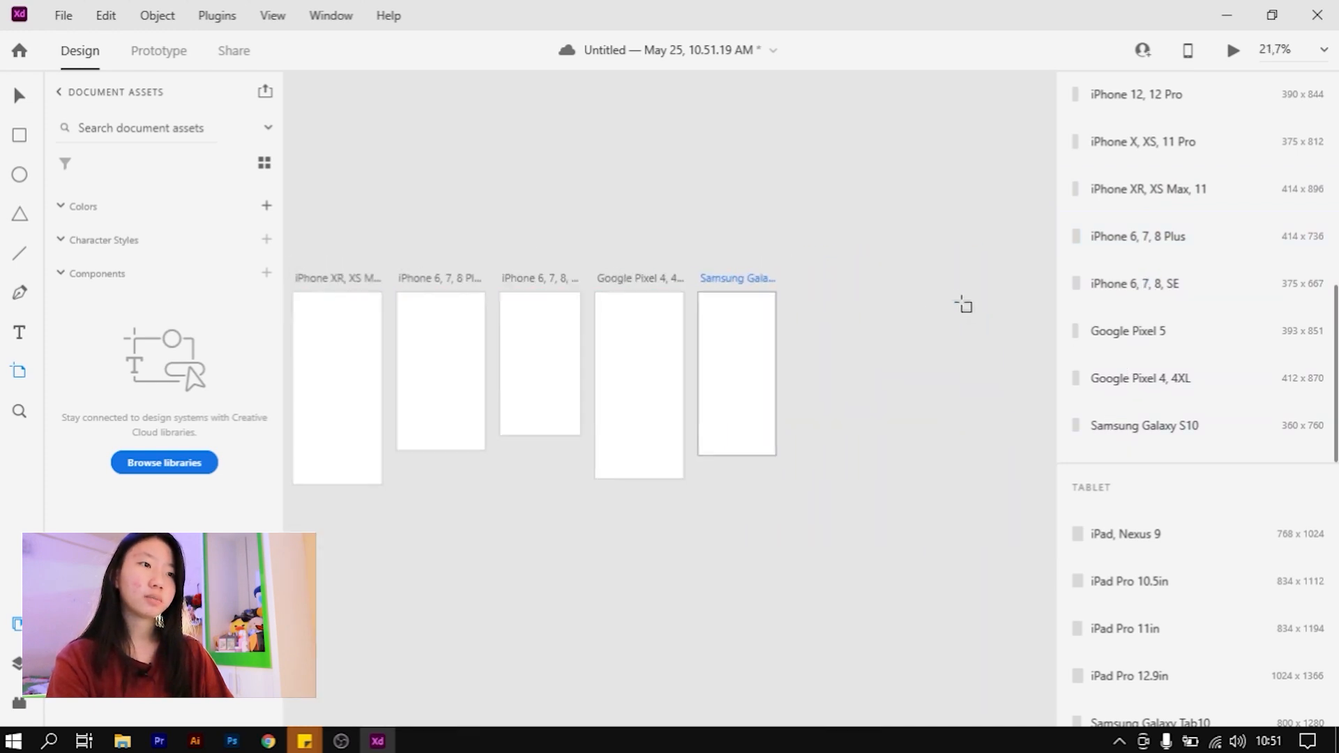
Undo all the extra artboards, keeping only the original Web 1366 artboard
key("v")
scroll(680, 391, "up", 2)
left_click_drag(959, 552, 641, 172)
key("ctrl+z")
key("ctrl+z")
key("ctrl+z")
key("ctrl+z")
key("ctrl+z")
key("ctrl+z")
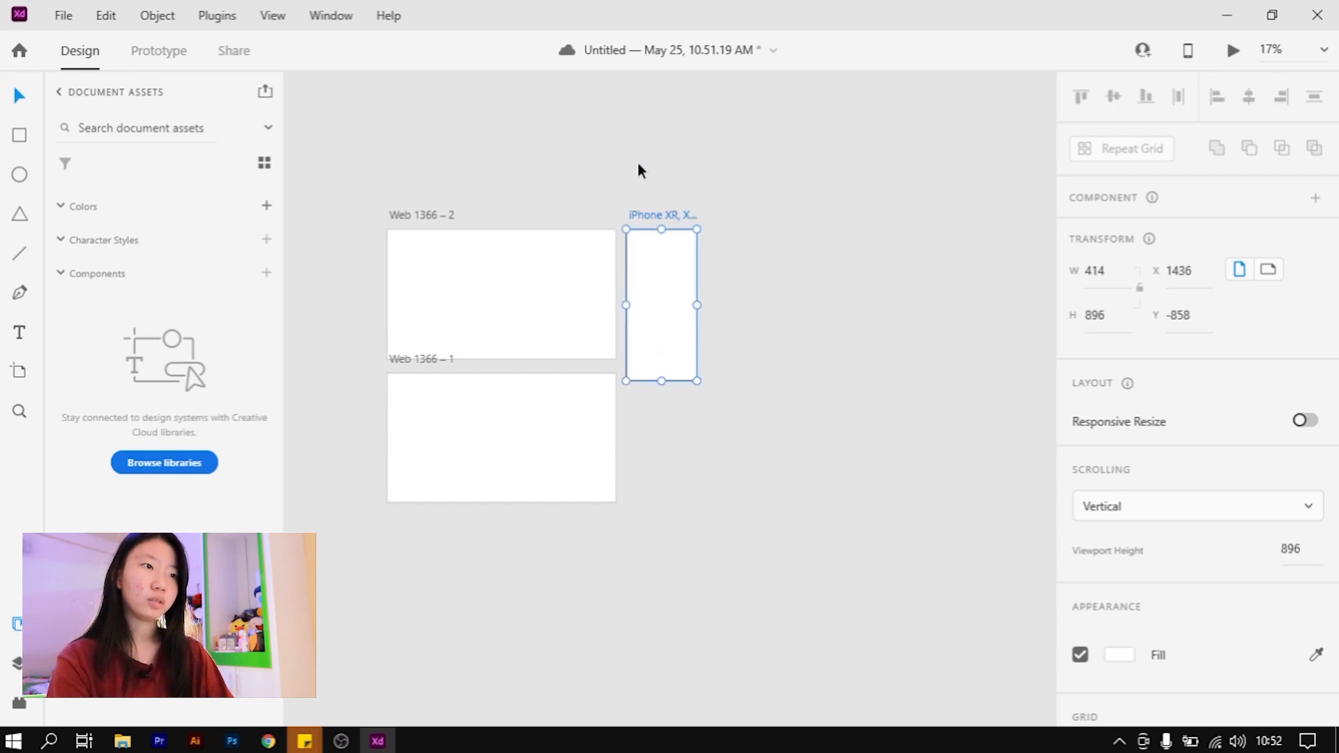
scroll(415, 521, "up", 4)
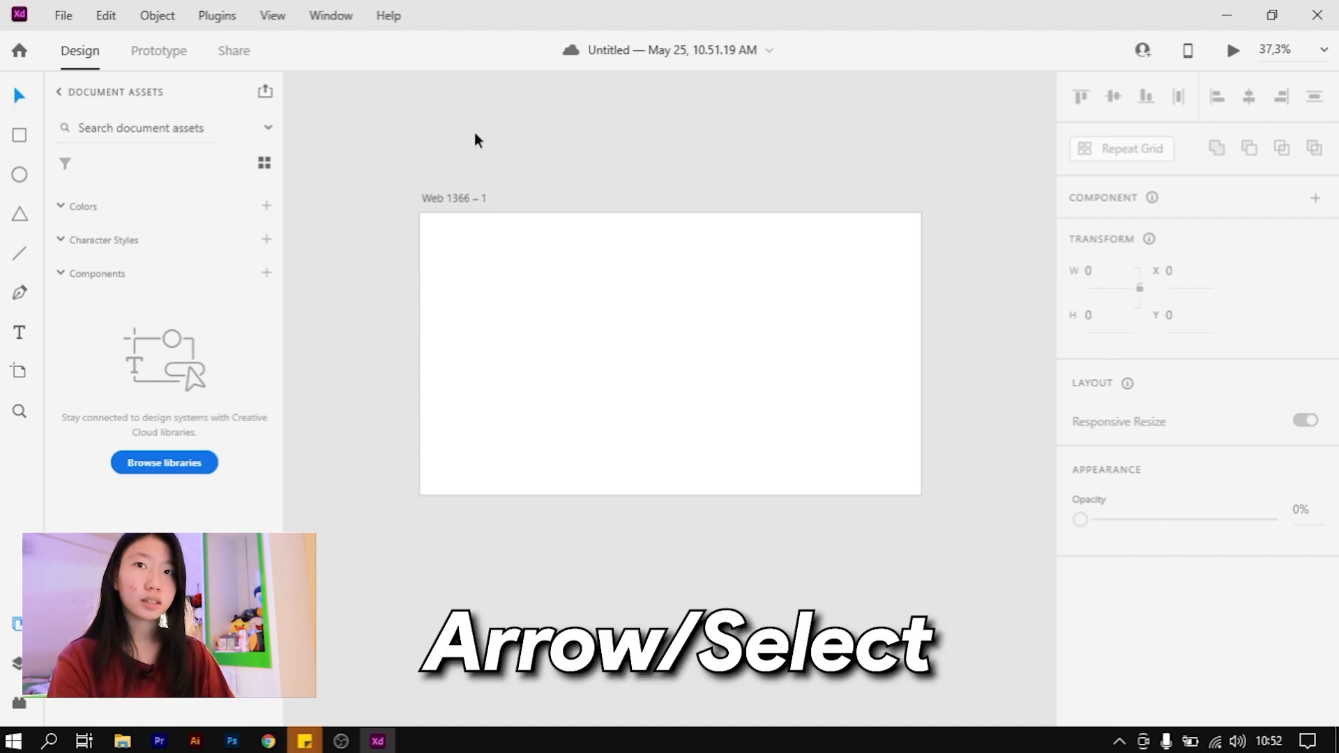
Reposition the Web 1366 artboard on the canvas several times with the Select tool and deselect it
left_click(458, 201)
mouse_move(472, 213)
left_mouse_down()
mouse_move(499, 138)
mouse_move(454, 217)
mouse_move(466, 214)
left_mouse_up()
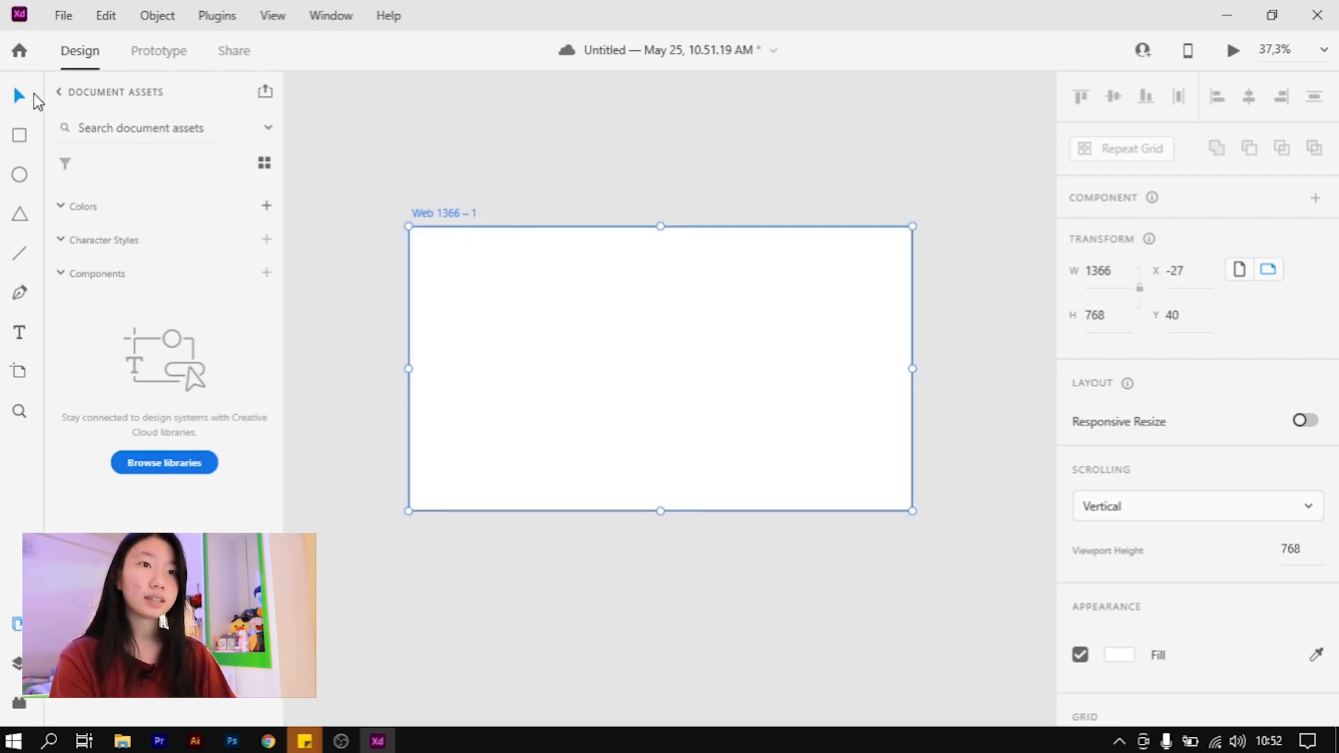
left_click_drag(454, 217, 454, 201)
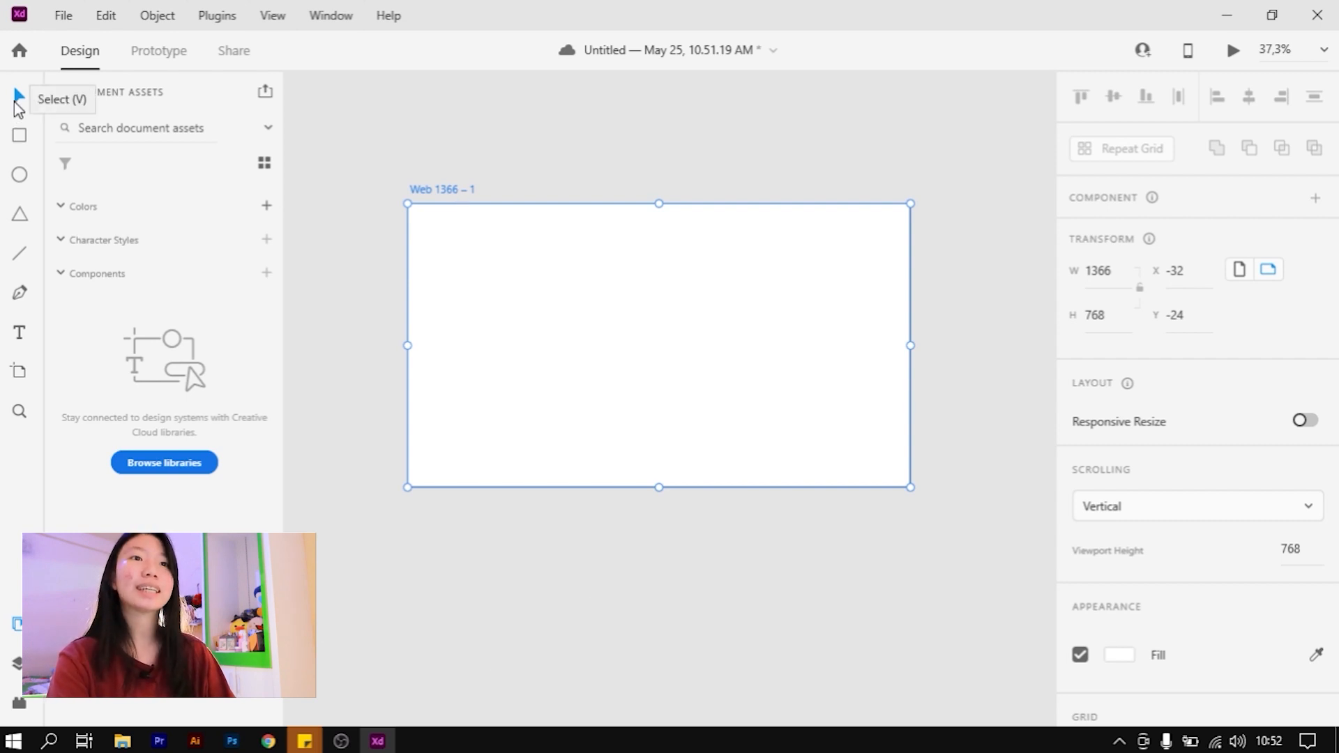
left_click_drag(433, 196, 449, 245)
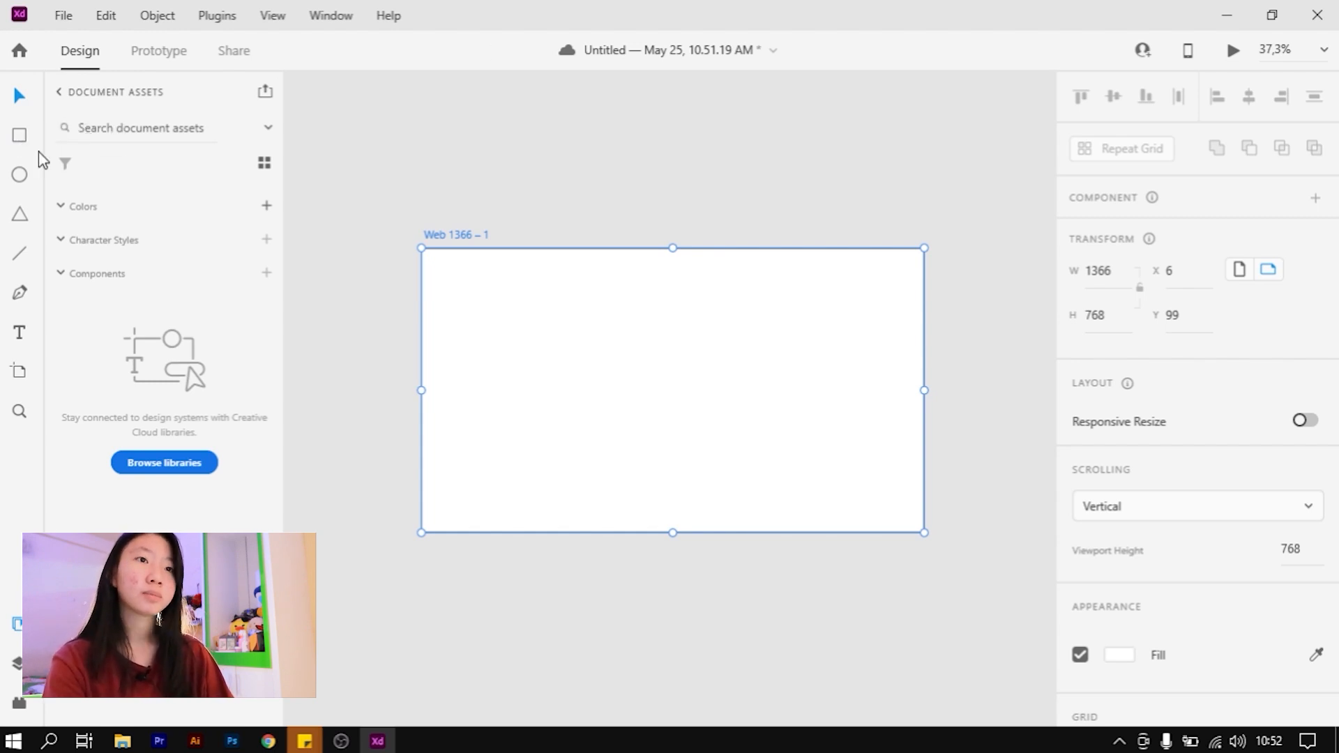
left_click(506, 187)
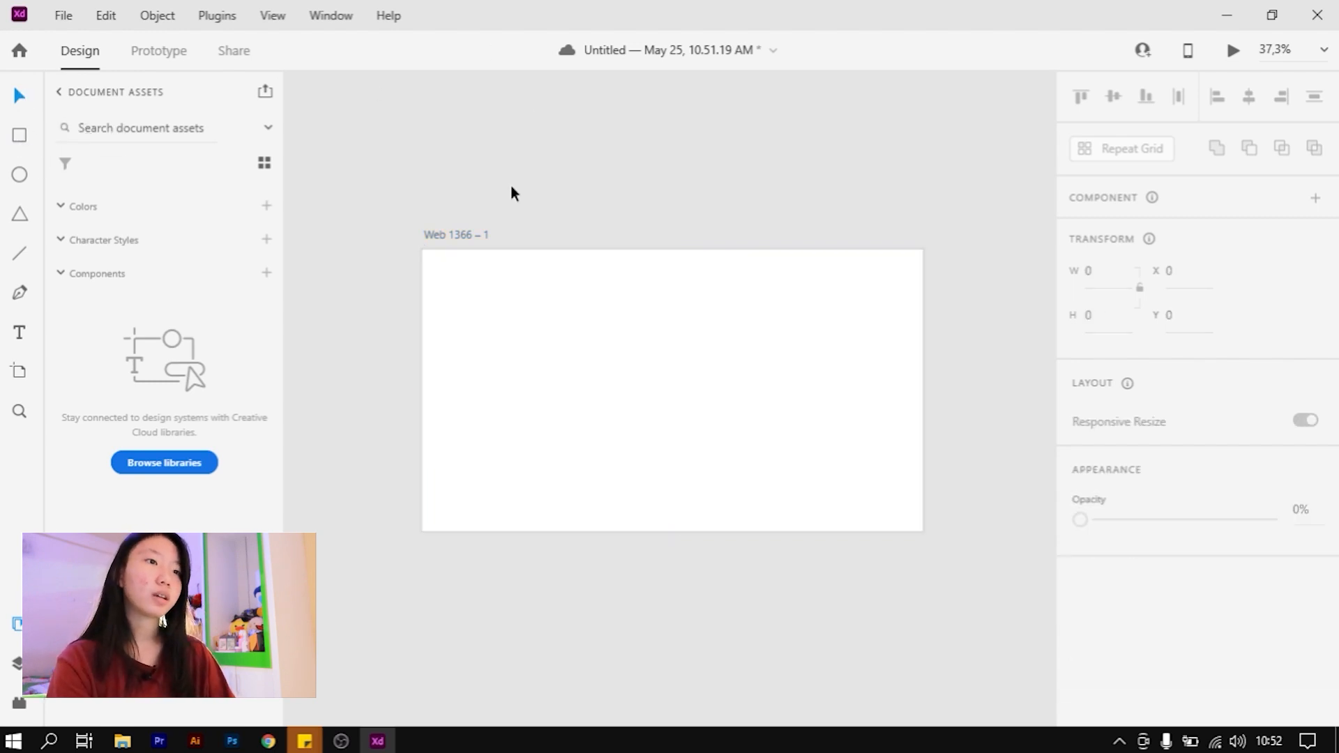
scroll(505, 281, "up", 1)
left_click_drag(418, 226, 404, 197)
left_click(442, 149)
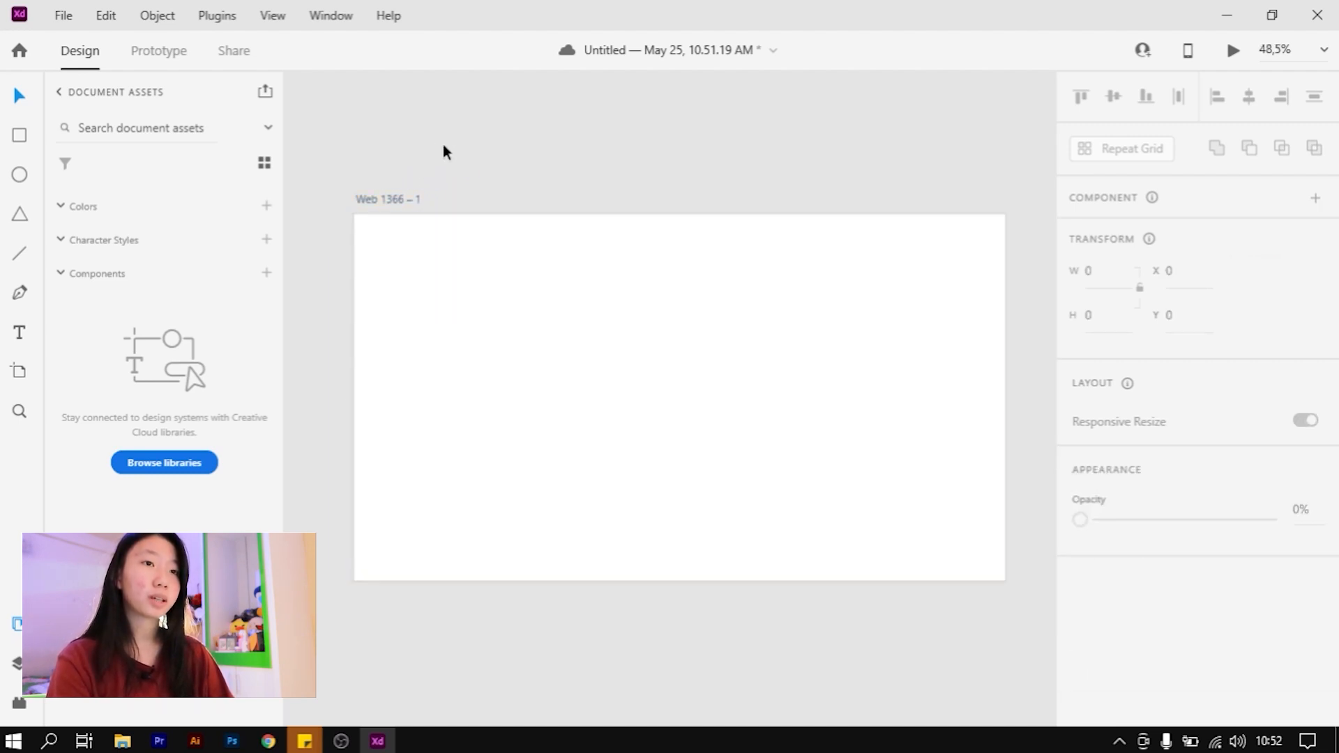
Place a square of about 150 x 150 px in the artboard's upper-left corner and save the document
left_click(21, 143)
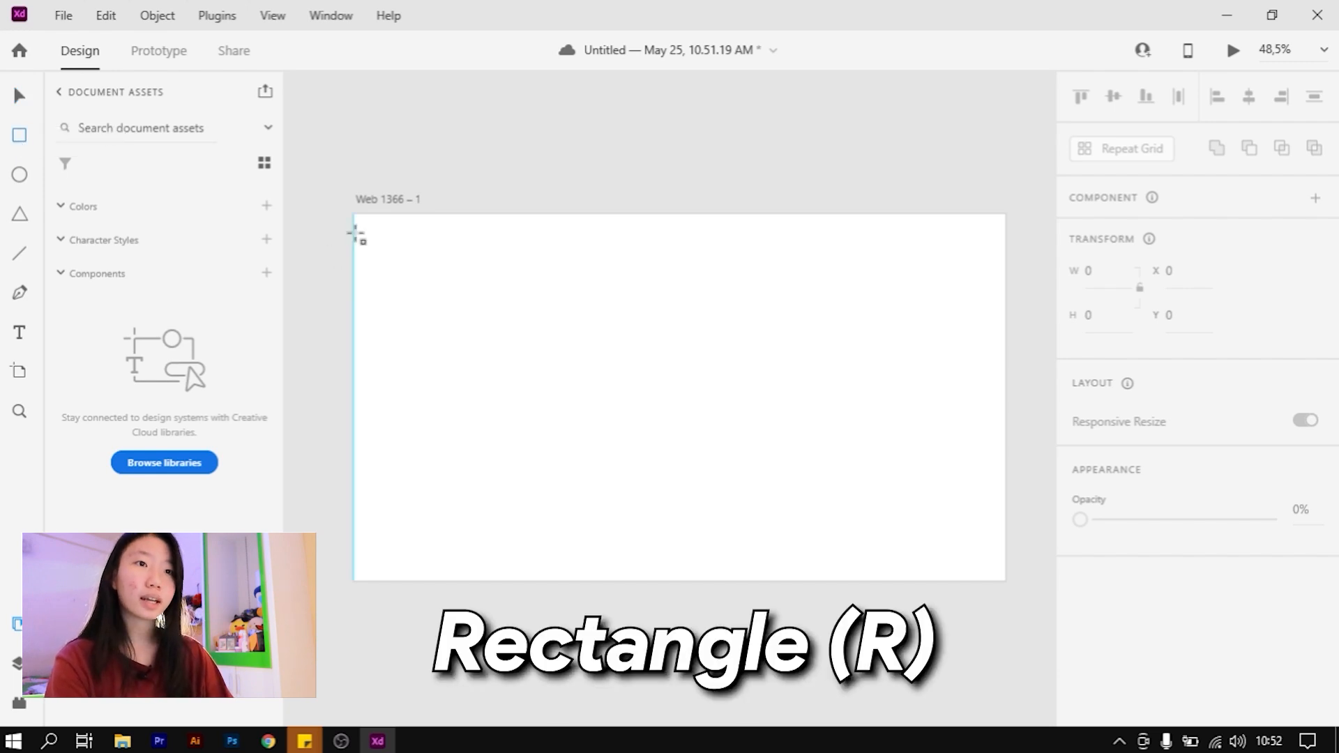
mouse_move(375, 247)
left_mouse_down()
mouse_move(479, 377)
mouse_move(463, 314)
mouse_move(496, 355)
mouse_move(487, 320)
left_mouse_up()
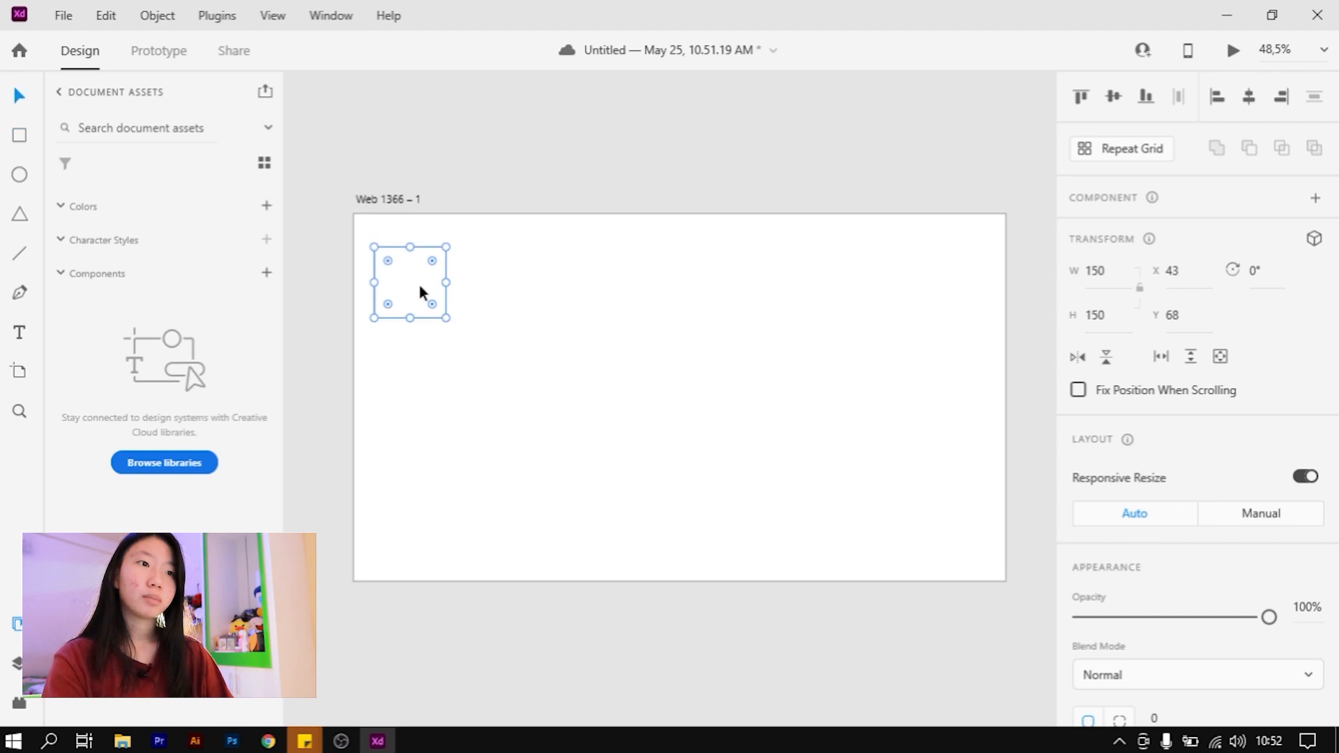
left_click_drag(421, 291, 496, 274)
left_click(496, 275)
left_click(412, 293)
key("ctrl+z")
left_click(496, 274)
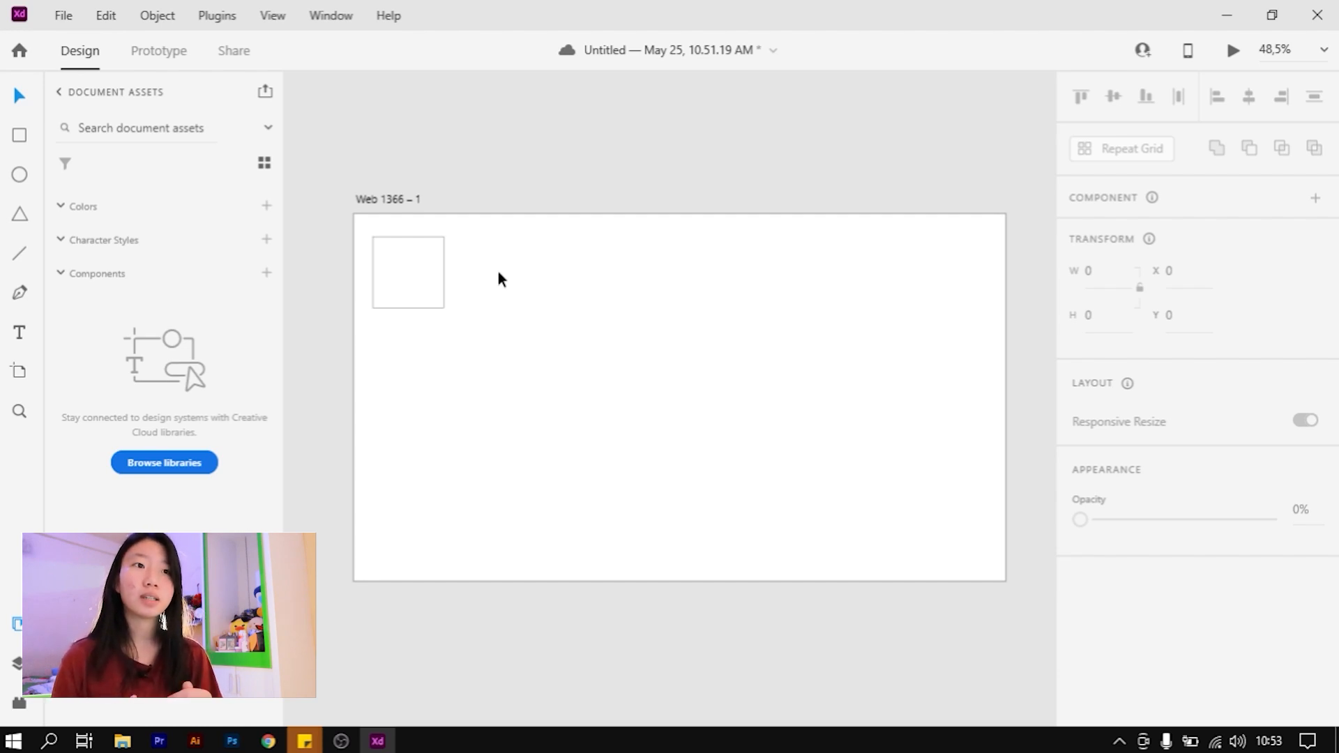
key("ctrl+s")
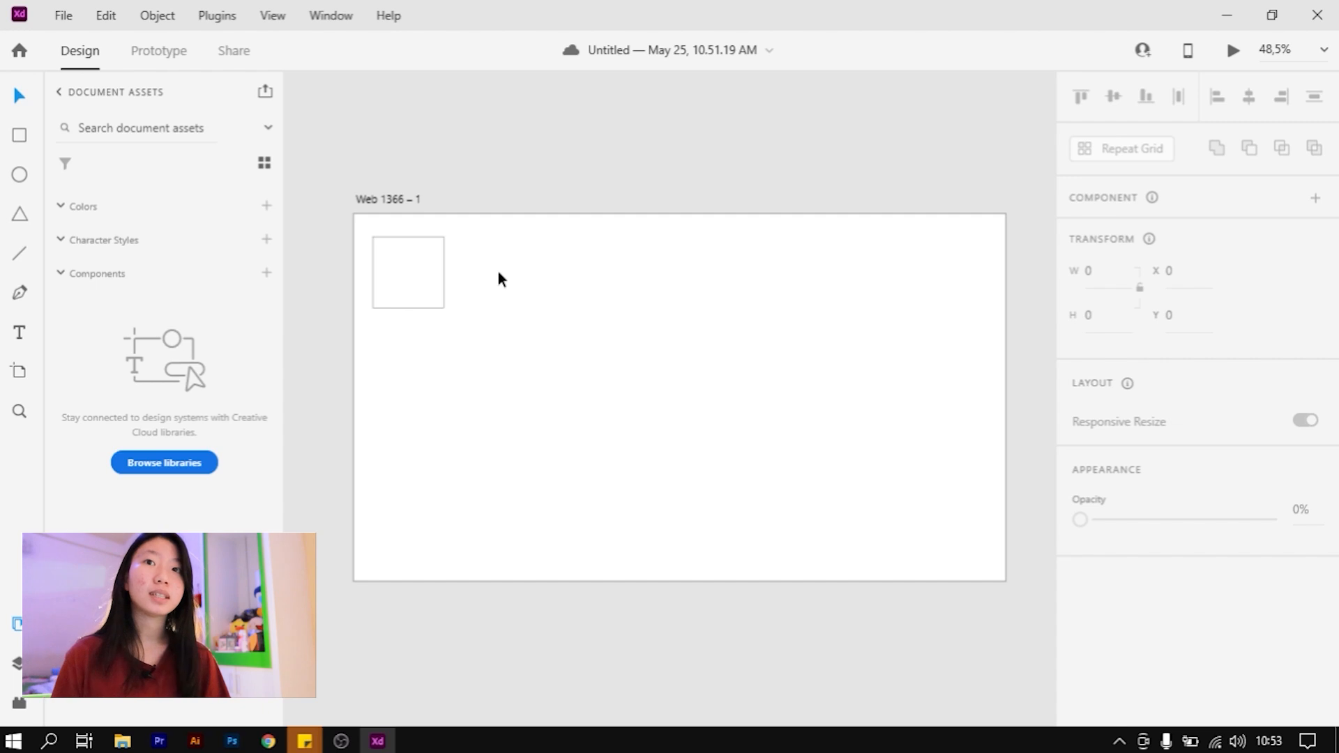
Draw a second rectangle of about 248 x 200 px on the artboard, just right of the small square
left_click(19, 136)
left_click_drag(467, 236, 617, 427)
mouse_move(671, 477)
left_mouse_down()
mouse_move(804, 463)
mouse_move(801, 490)
mouse_move(744, 493)
mouse_move(659, 438)
mouse_move(703, 524)
mouse_move(622, 433)
mouse_move(637, 442)
mouse_move(647, 380)
mouse_move(723, 457)
mouse_move(703, 428)
mouse_move(828, 326)
mouse_move(559, 604)
mouse_move(638, 261)
mouse_move(720, 431)
mouse_move(668, 414)
mouse_move(825, 451)
mouse_move(880, 313)
mouse_move(780, 570)
mouse_move(926, 421)
mouse_move(882, 442)
mouse_move(879, 460)
left_mouse_up()
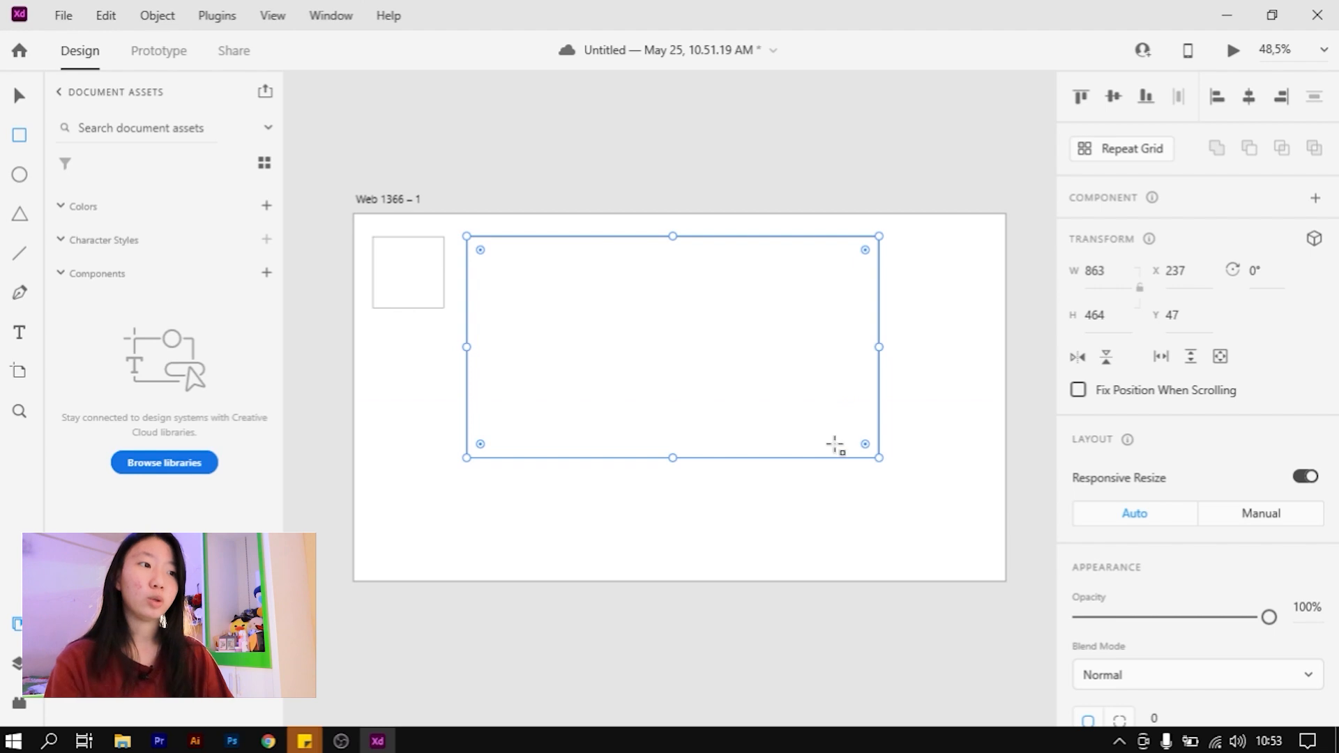
left_click_drag(877, 457, 585, 332)
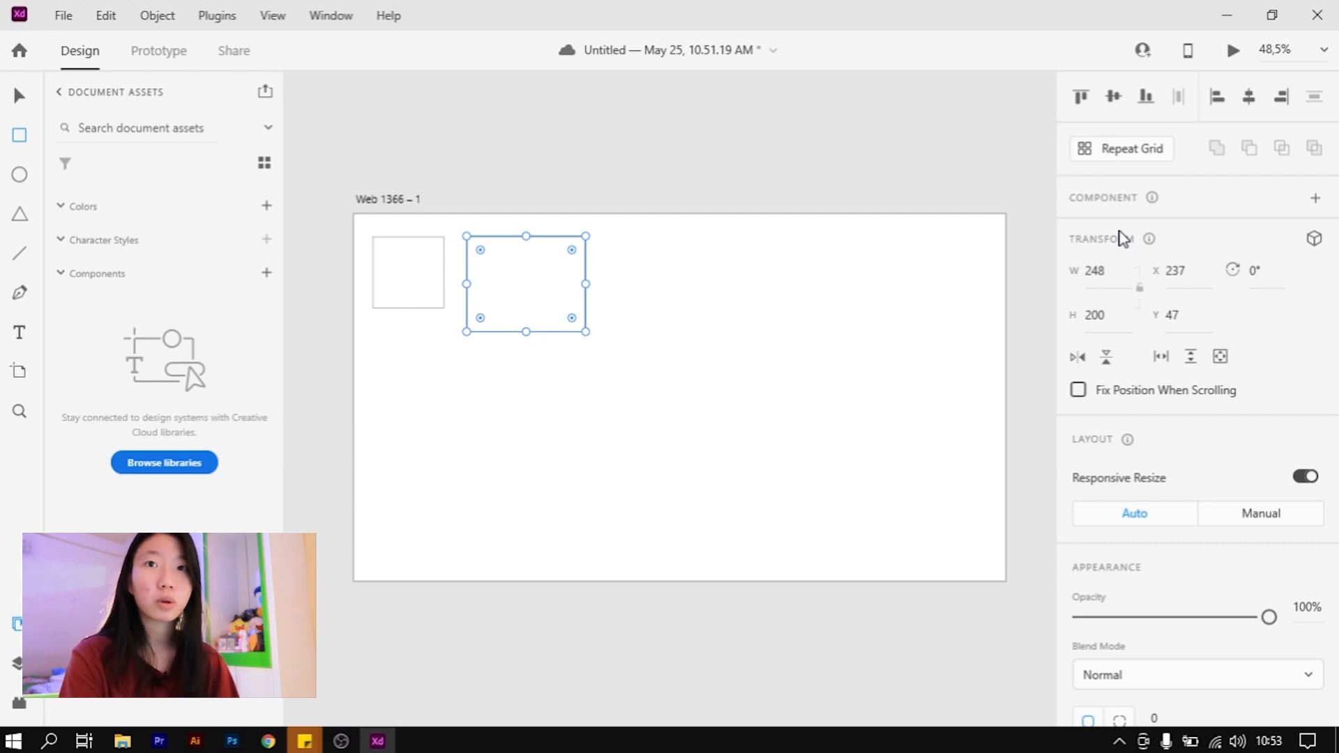
Set the second rectangle's width to 200 px
left_click(1106, 279)
left_click(1095, 324)
left_click(1110, 266)
left_click(1094, 325)
left_click(1110, 260)
left_click(1108, 271)
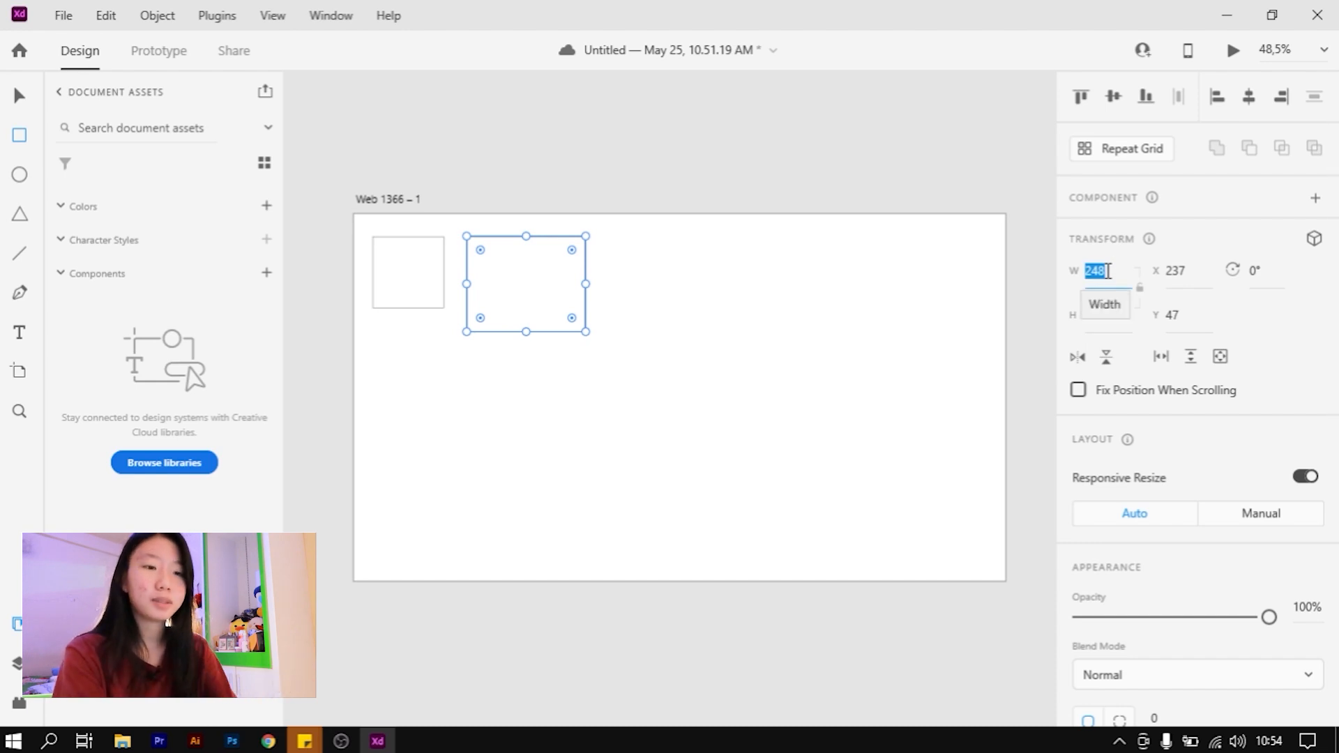
type("200")
key("Return")
left_click(1110, 313)
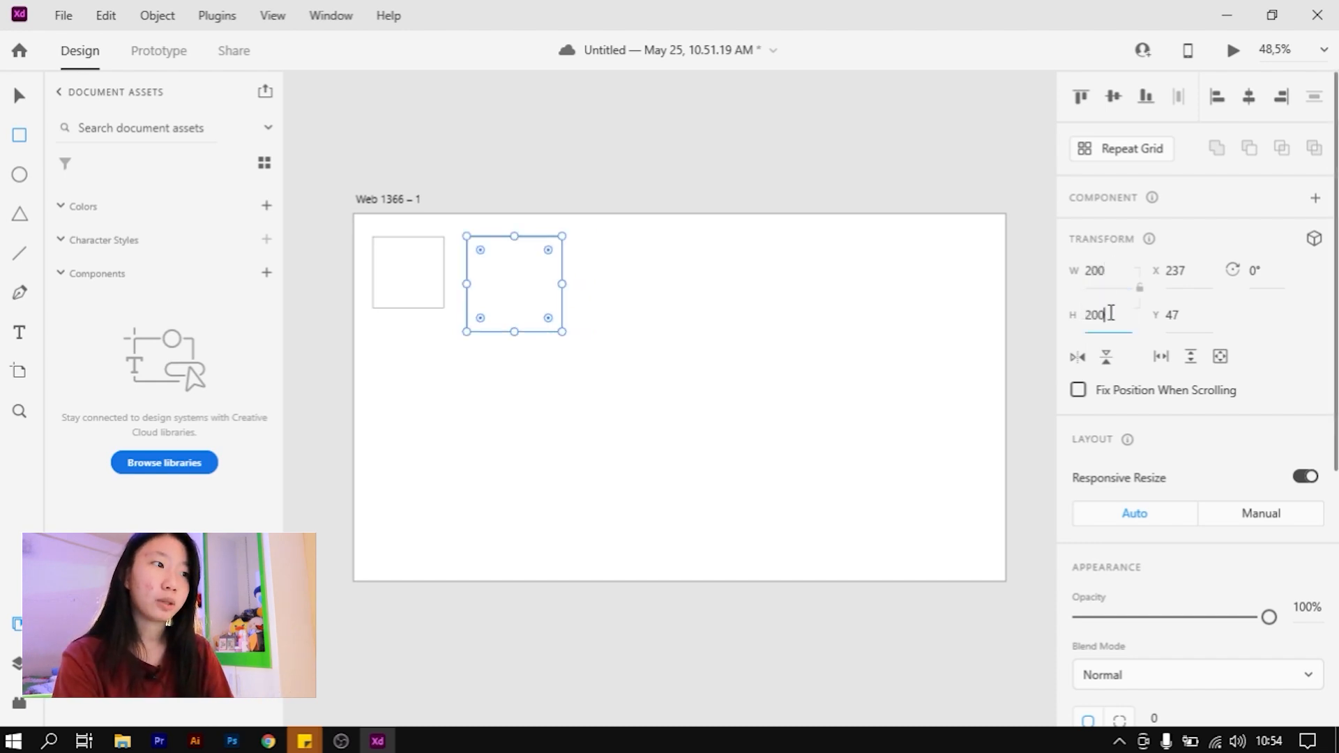
Move the larger square closer to the small square, to about X 210, Y 47, and deselect it
left_click(1102, 279)
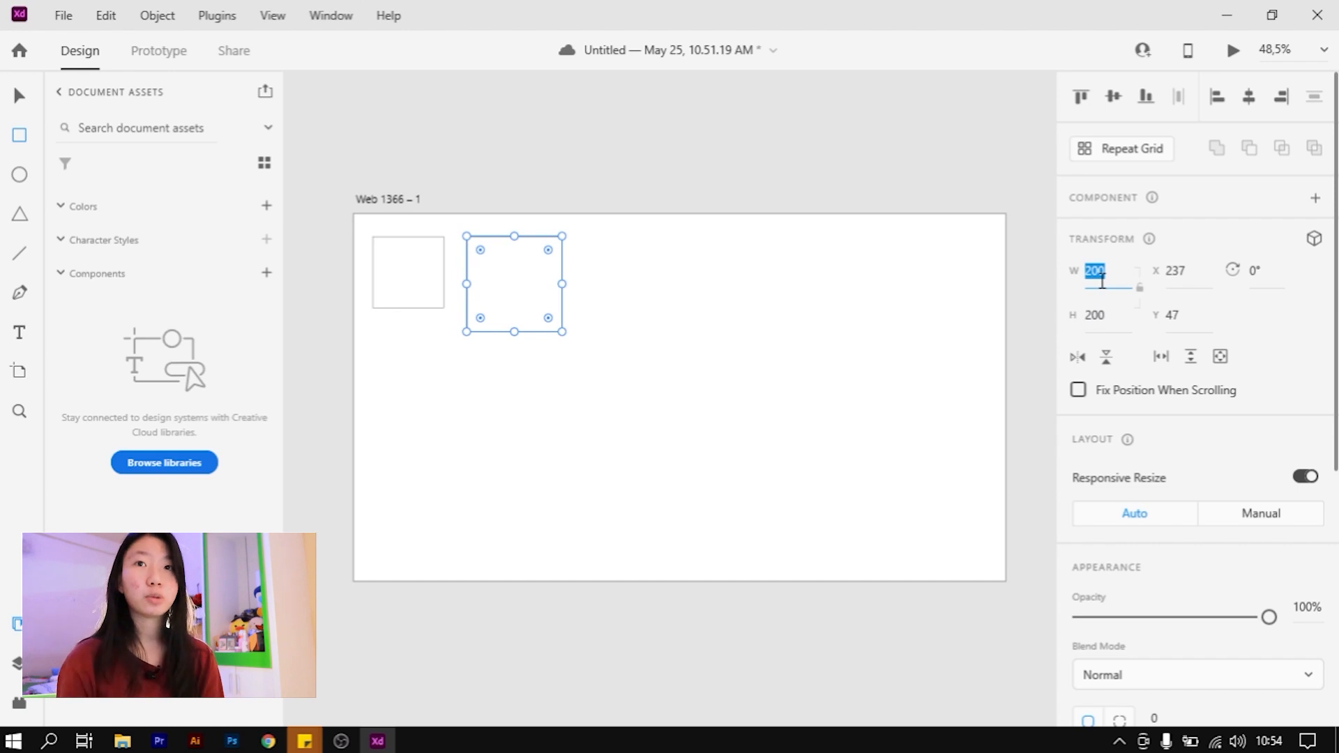
type("v")
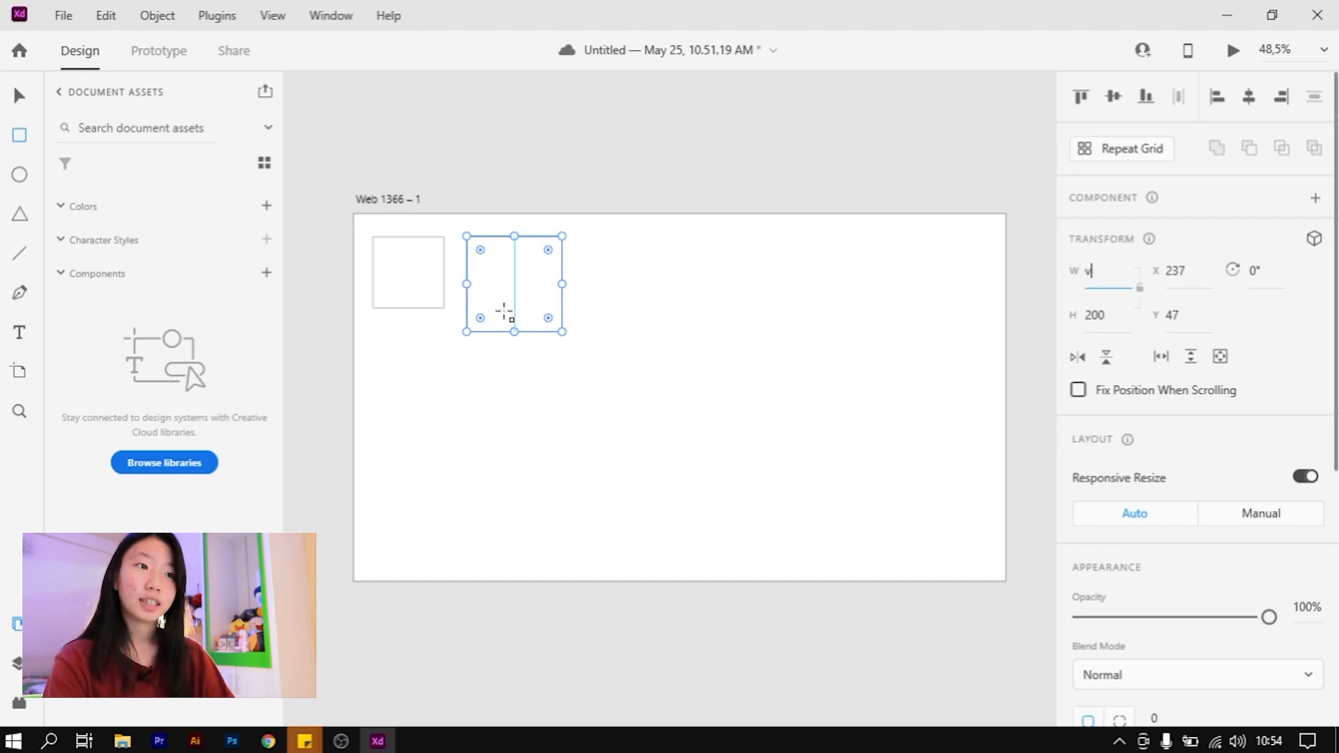
scroll(487, 292, "up", 3)
type("v")
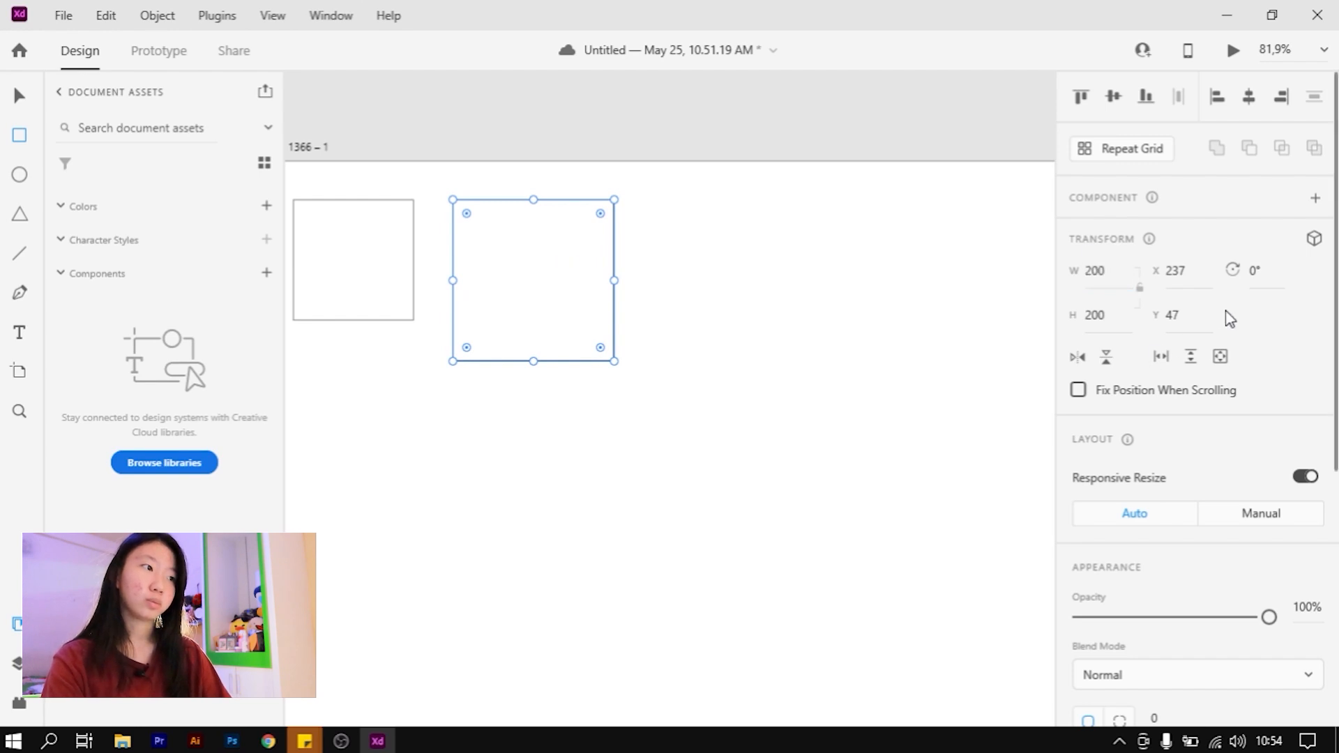
type("v")
left_click_drag(514, 293, 485, 301)
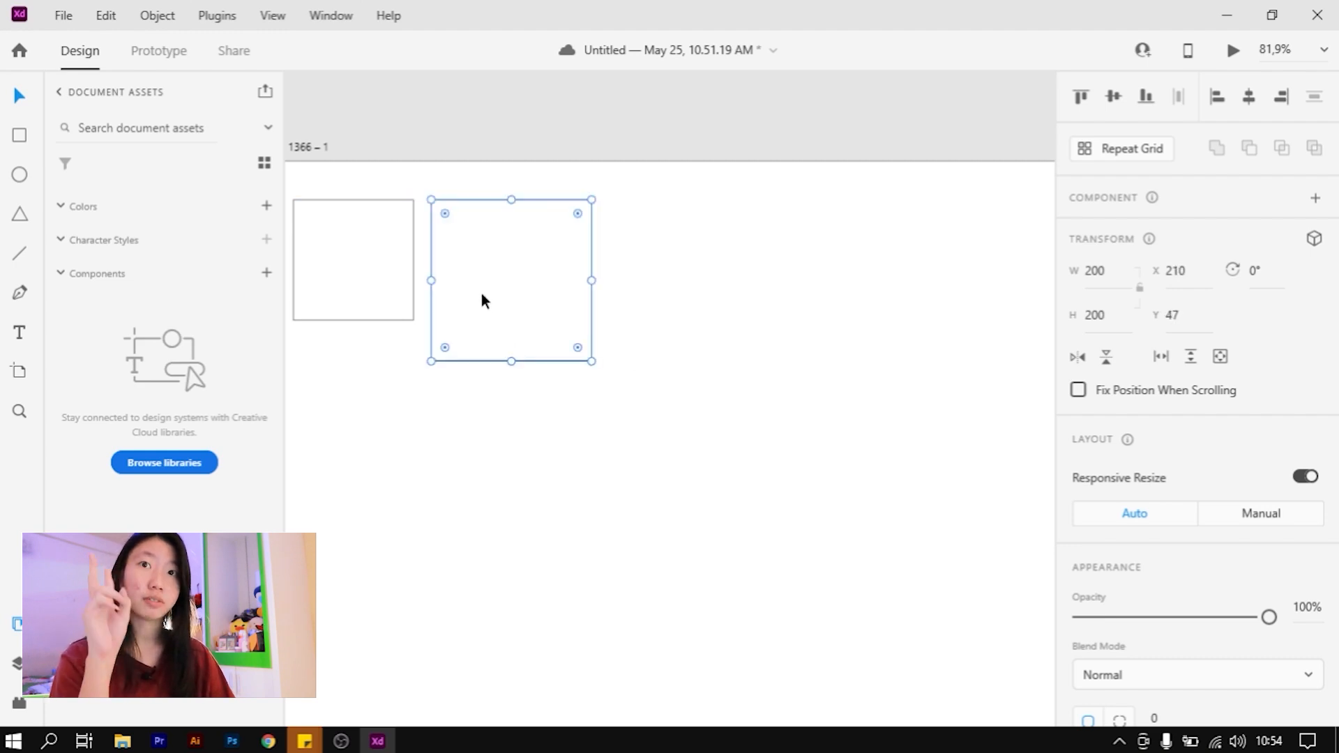
left_click(689, 257)
scroll(687, 253, "down", 3)
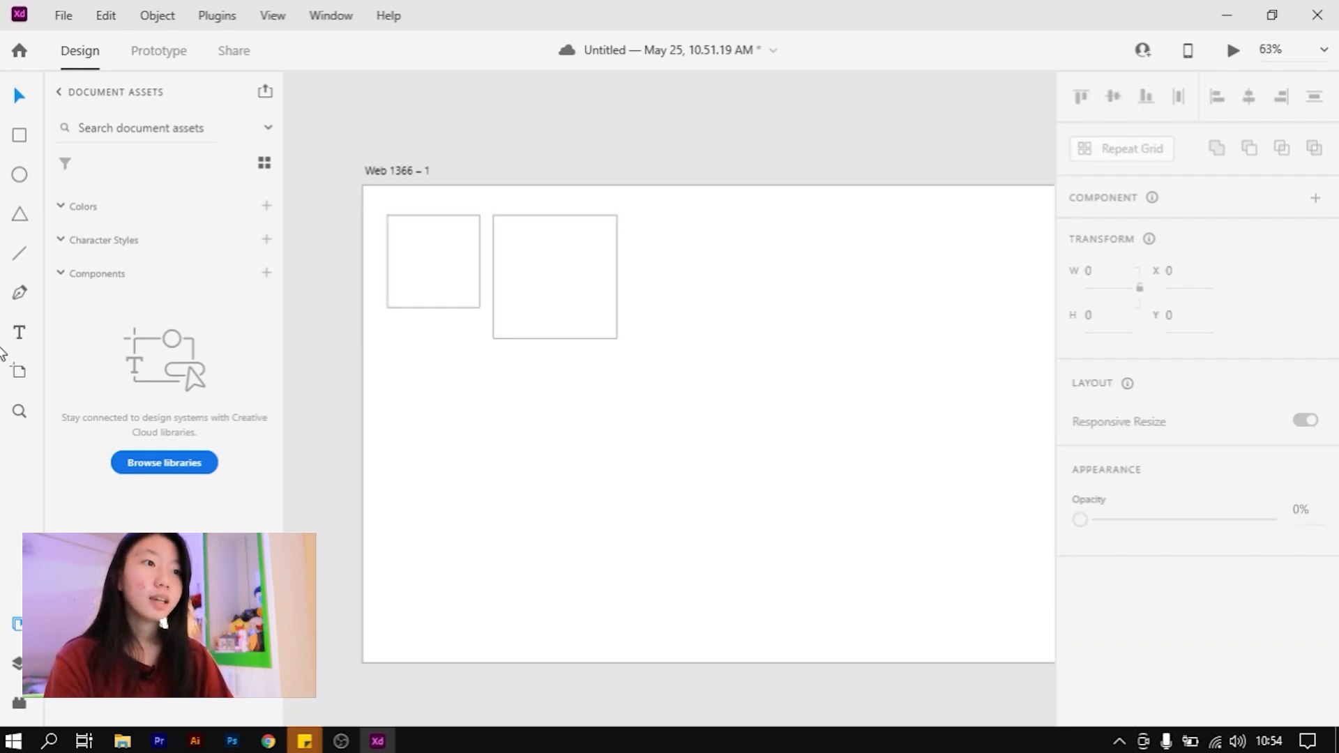
Draw a circle about 184 px wide beside the larger square, plus an ellipse of about 184 x 303 px at X 646, Y 46
left_click(21, 175)
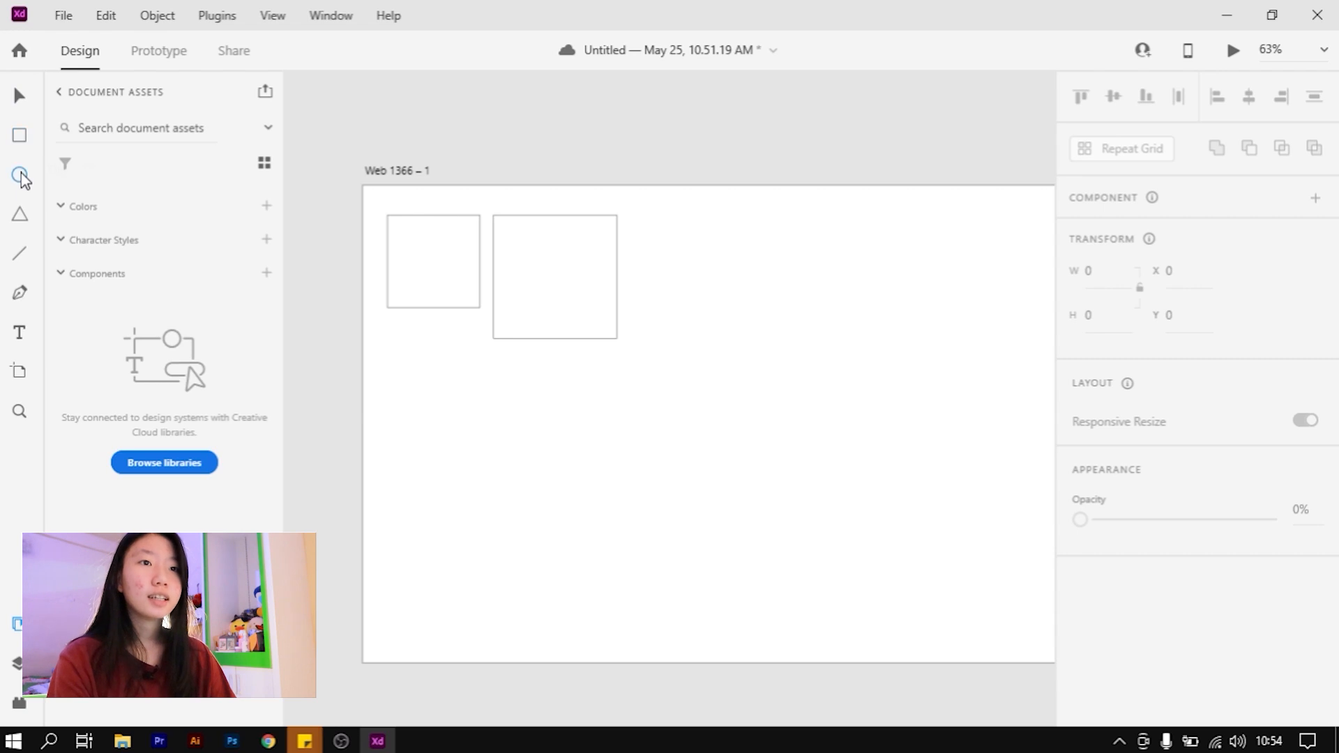
left_click_drag(636, 219, 733, 383)
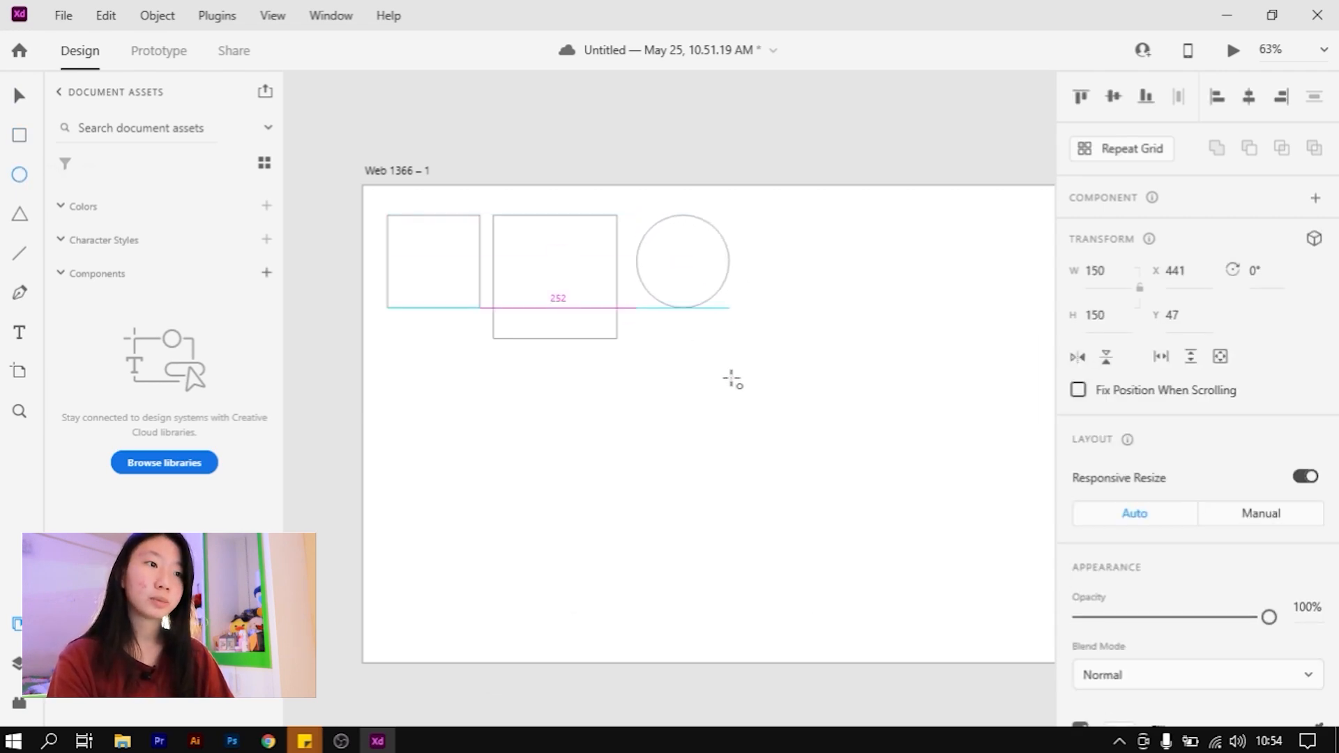
left_click_drag(742, 396, 784, 399)
key("v")
left_click_drag(834, 287, 858, 286)
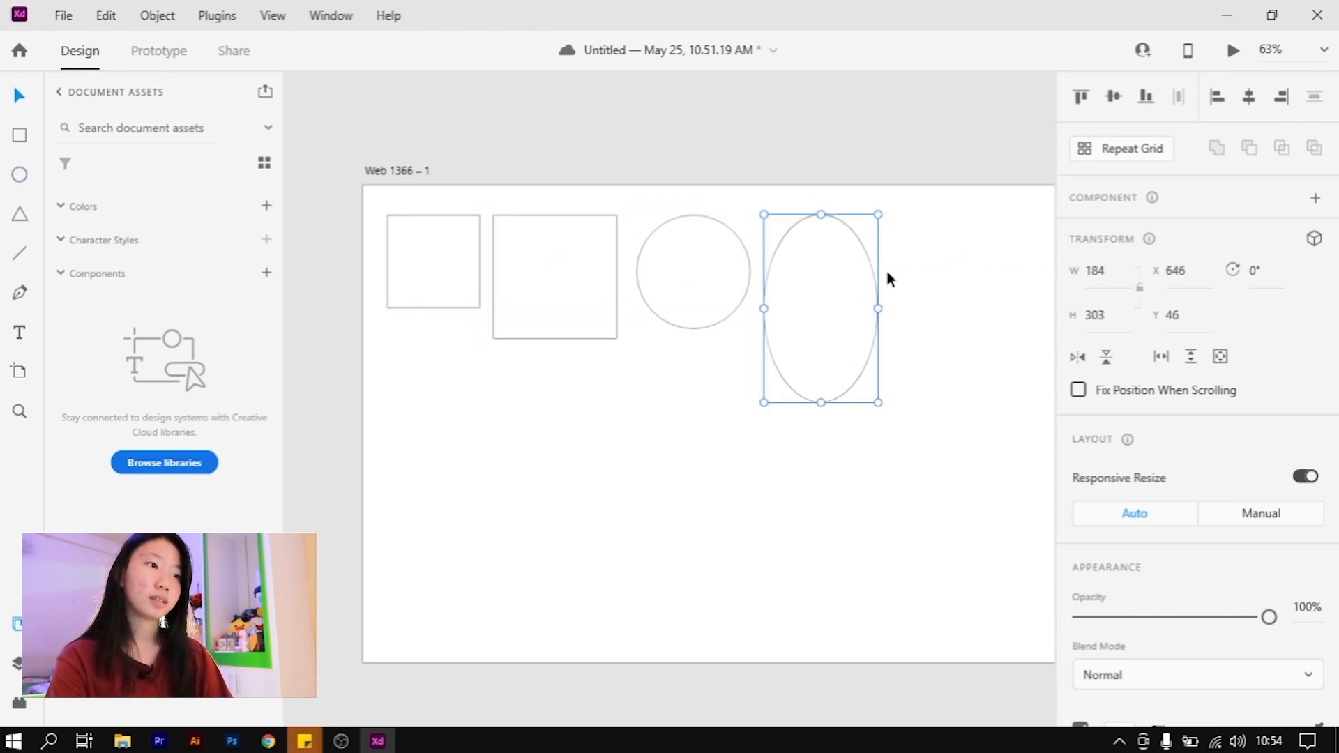
Stretch the larger square downward into a taller rectangle and deselect it
left_click(646, 318)
scroll(364, 370, "down", 2)
left_click(508, 316)
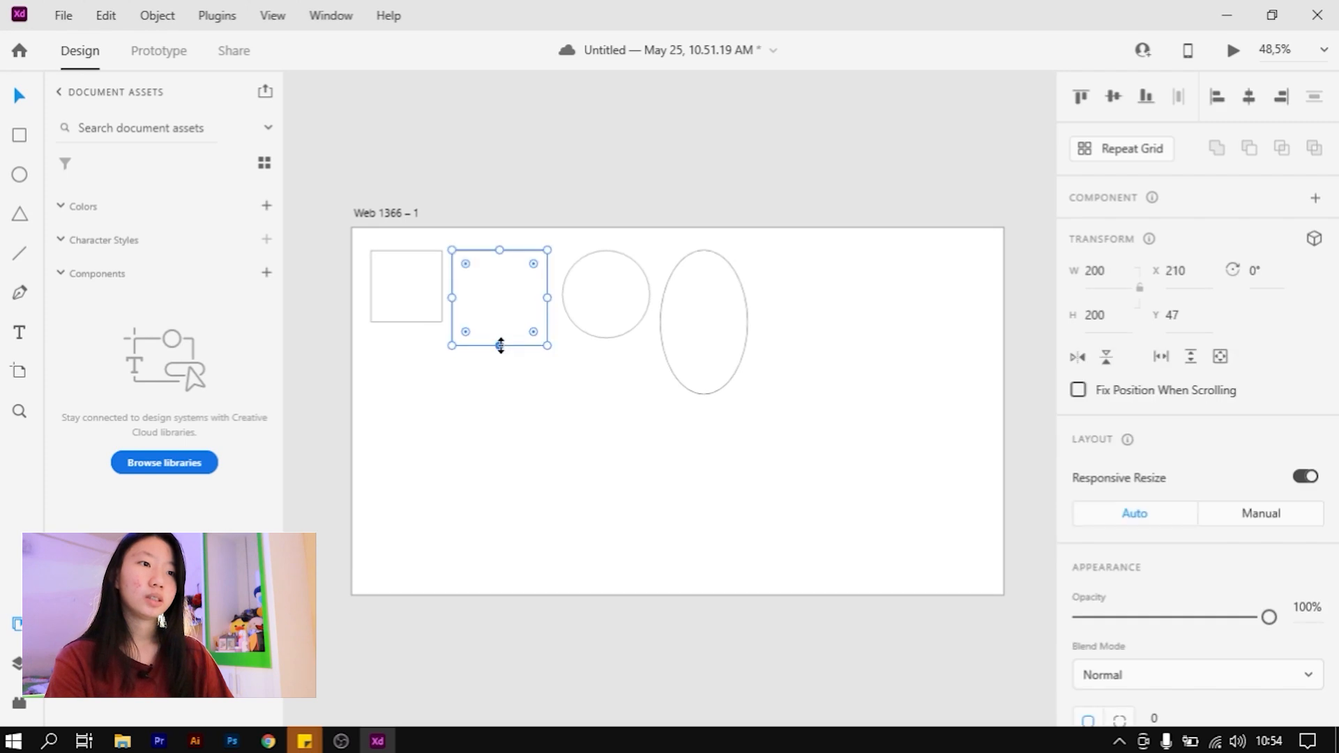
left_click(525, 391)
scroll(662, 291, "up", 2)
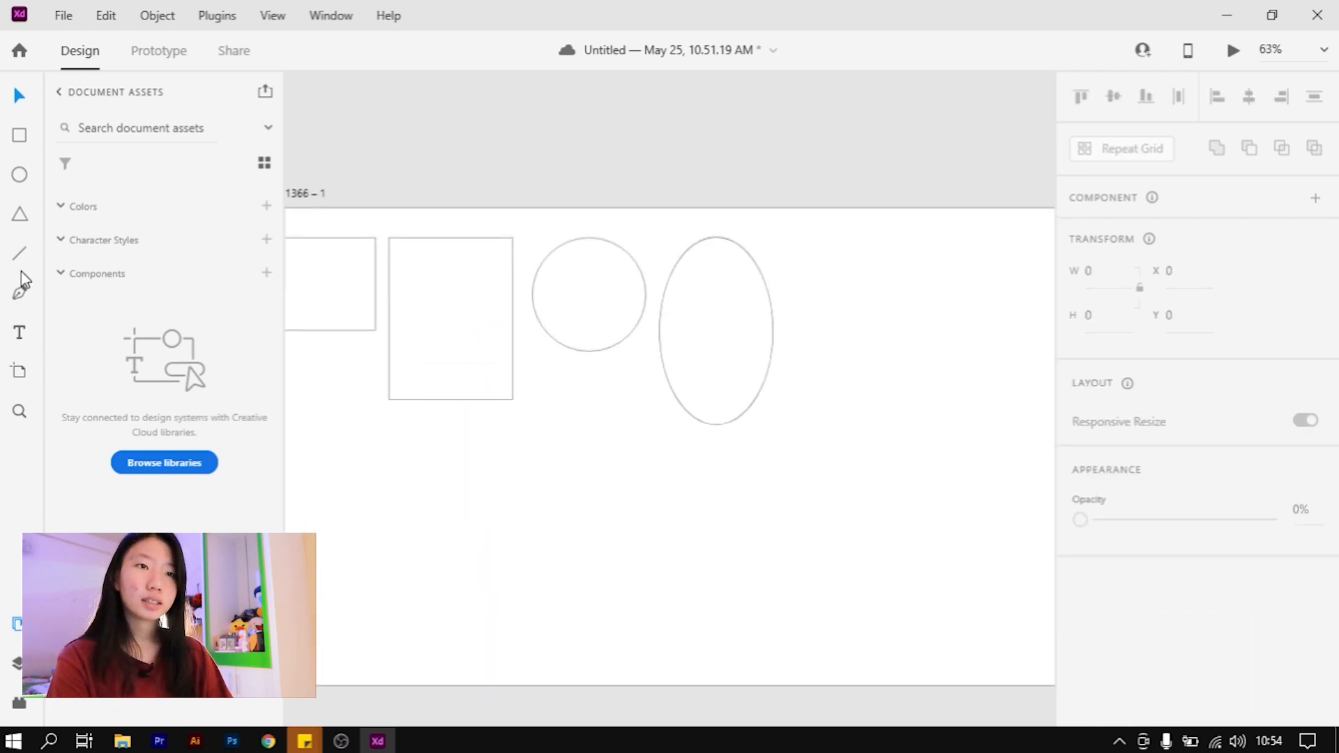
Draw an equilateral triangle just past the ellipse with the Polygon tool, and place a taller triangle of about 160 x 199 px beside it
left_click(21, 215)
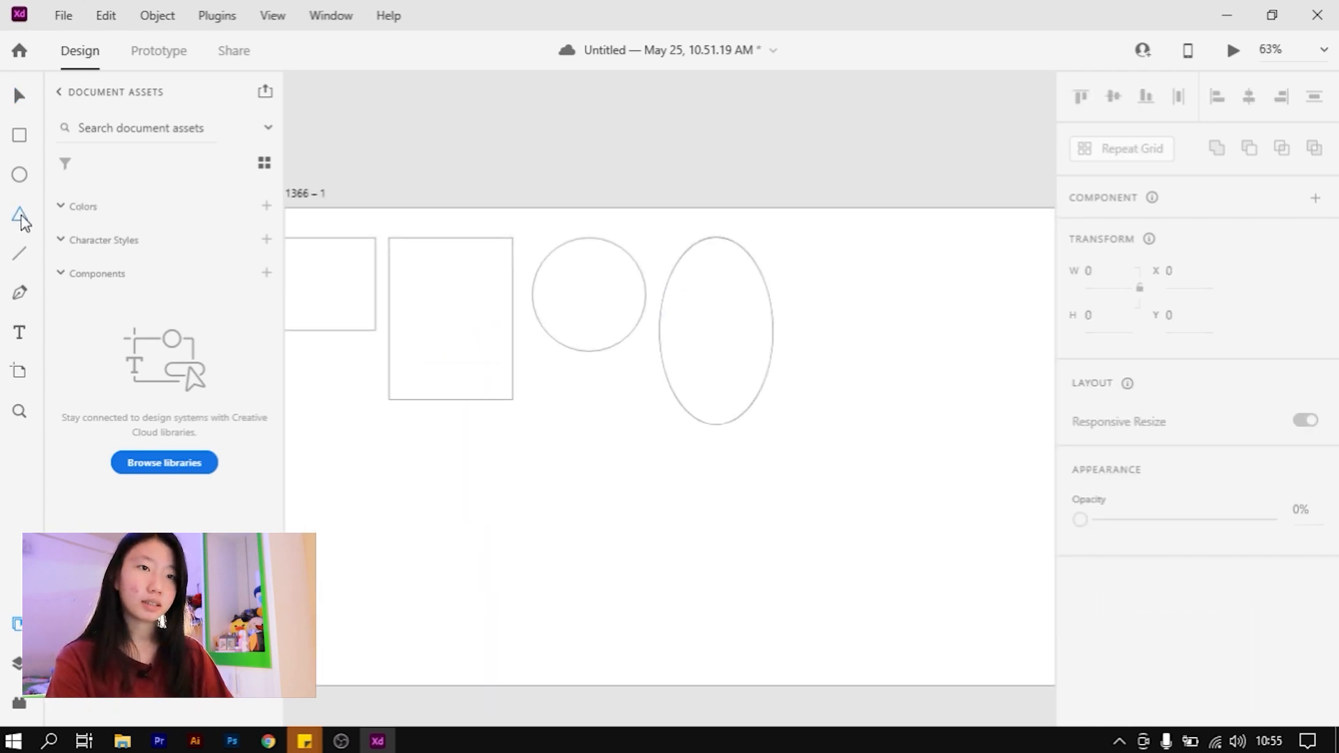
scroll(670, 269, "down", 2)
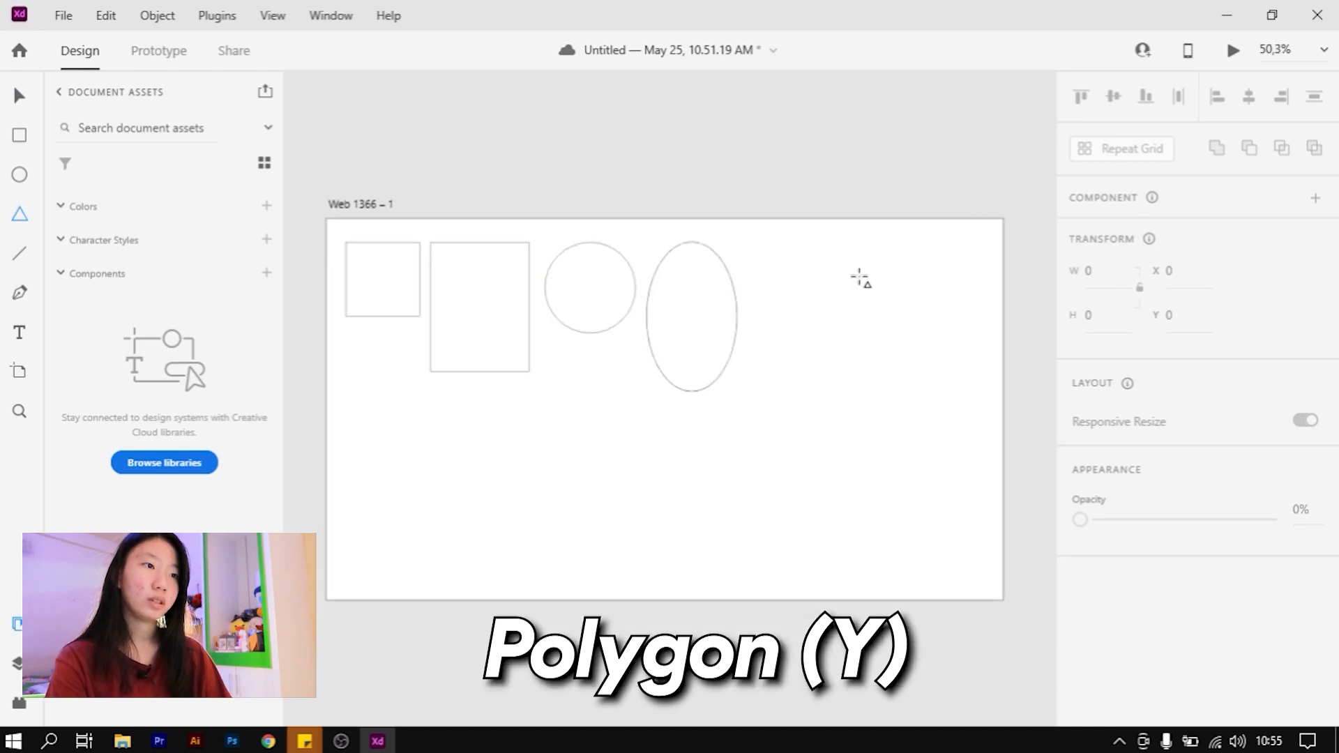
scroll(777, 263, "up", 3)
left_click_drag(737, 241, 864, 479)
key("v")
left_click_drag(822, 336, 897, 370)
scroll(763, 329, "down", 3)
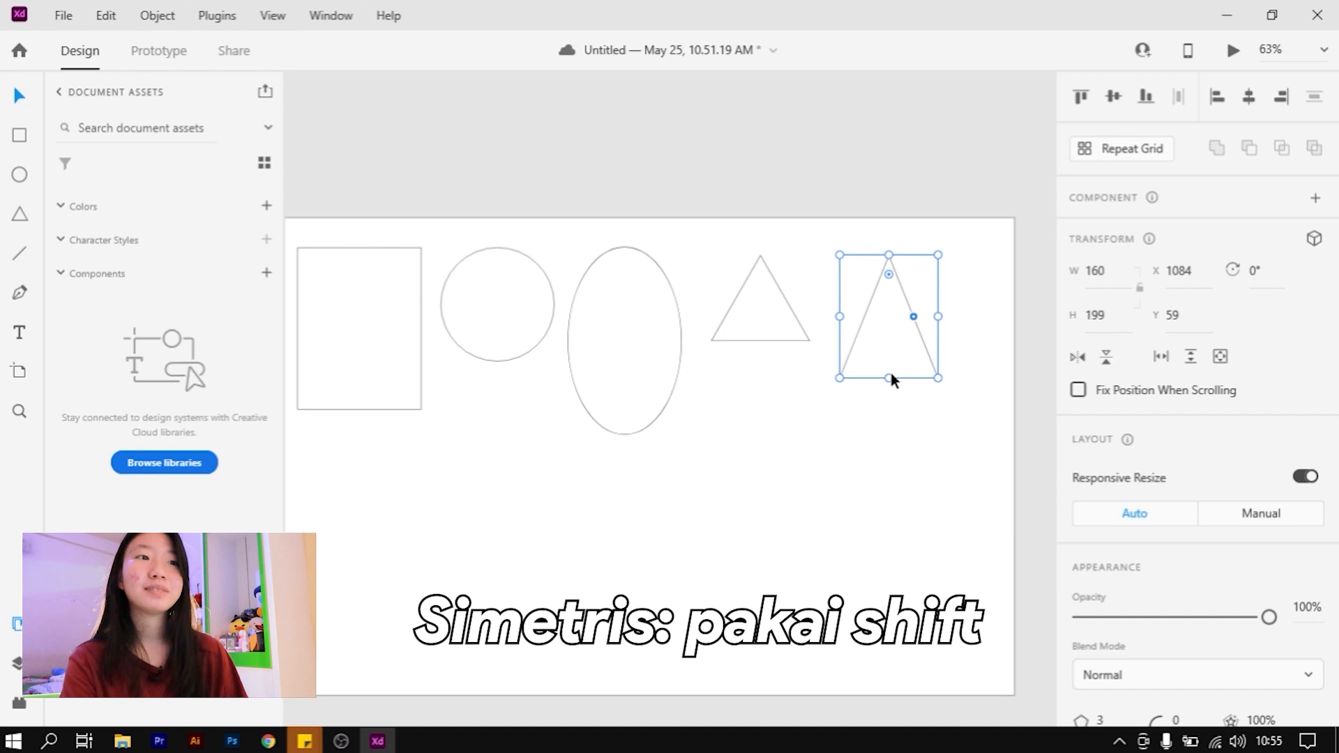
left_click(879, 440)
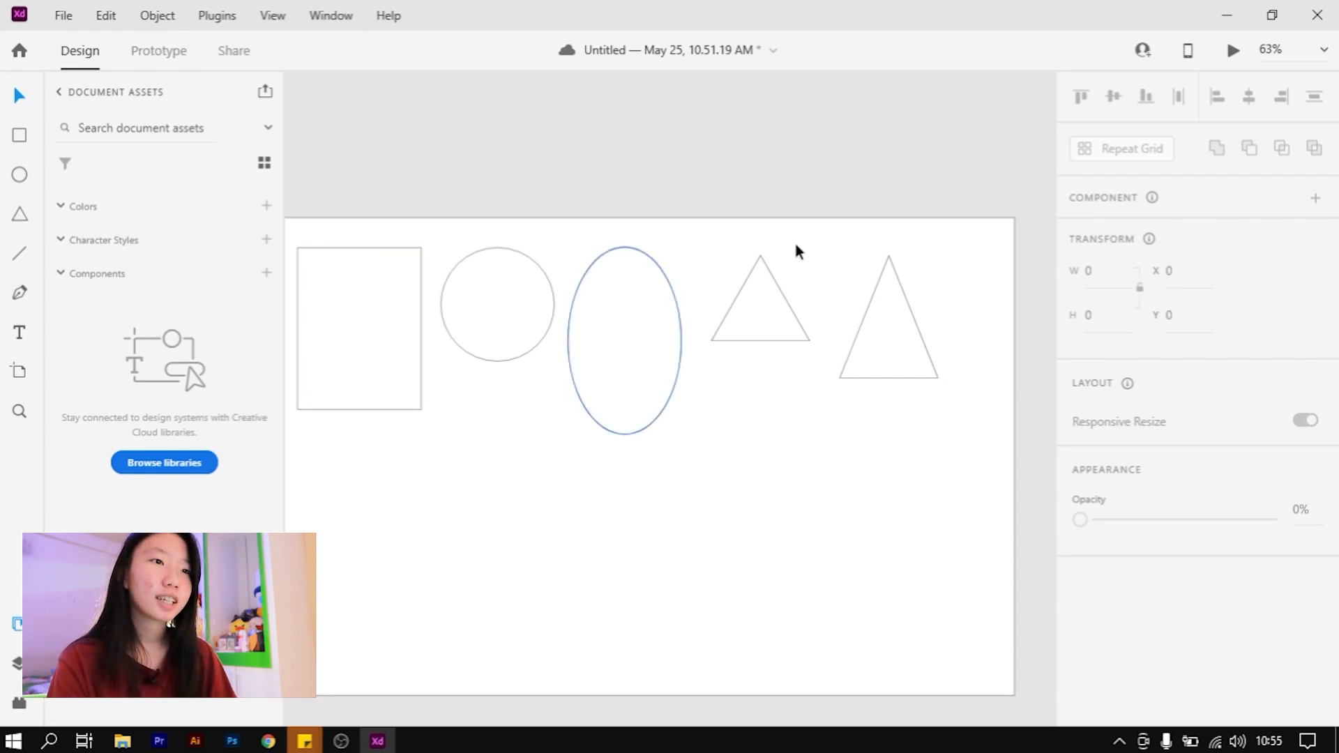
Draw a straight horizontal line about 757 px long below the shapes, starting at about X 39.5, Y 464.5, and deselect it
left_click(21, 255)
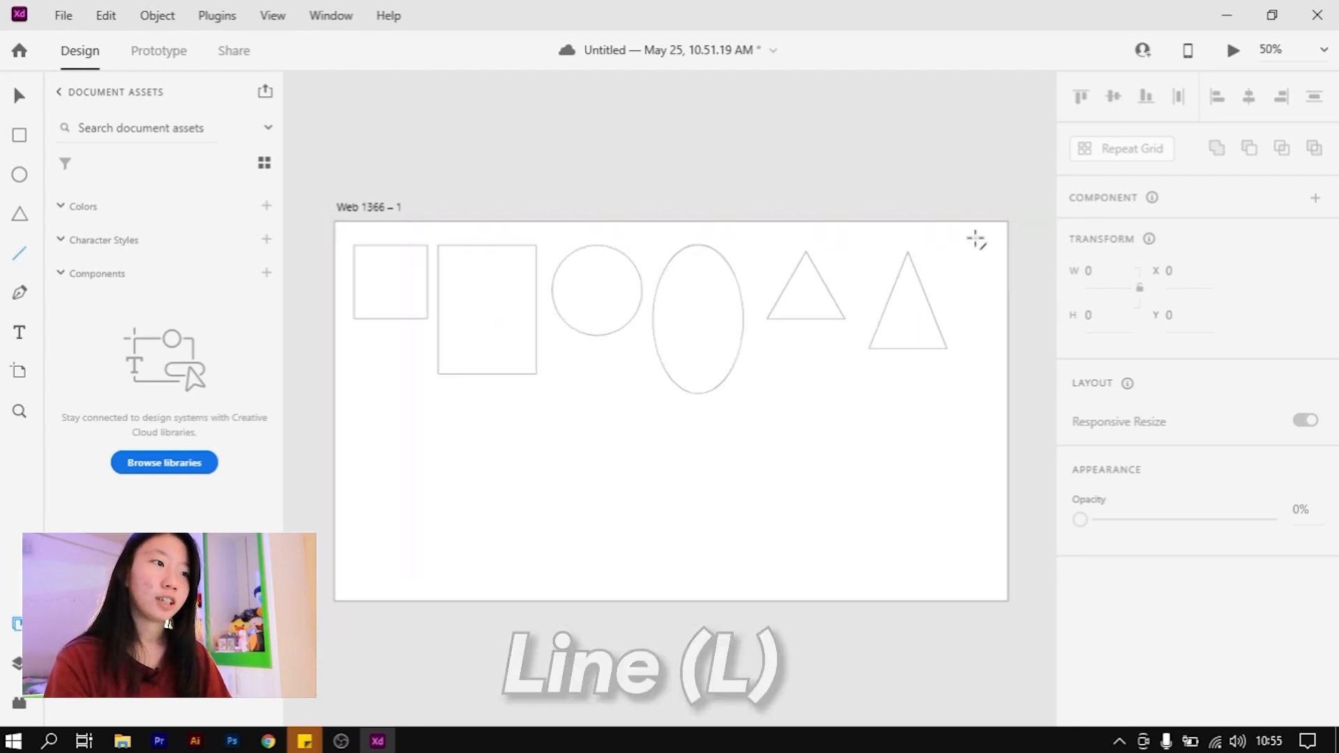
scroll(693, 353, "up", 2)
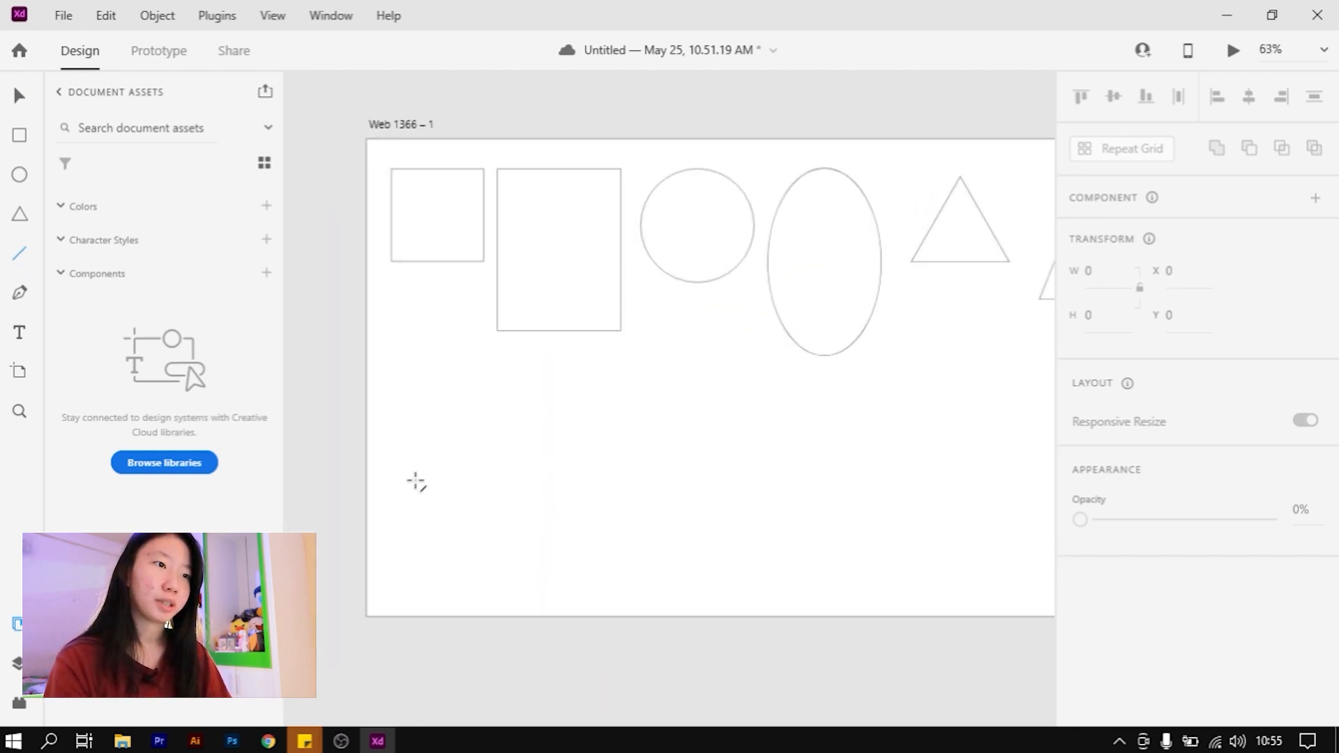
left_click_drag(392, 427, 861, 441)
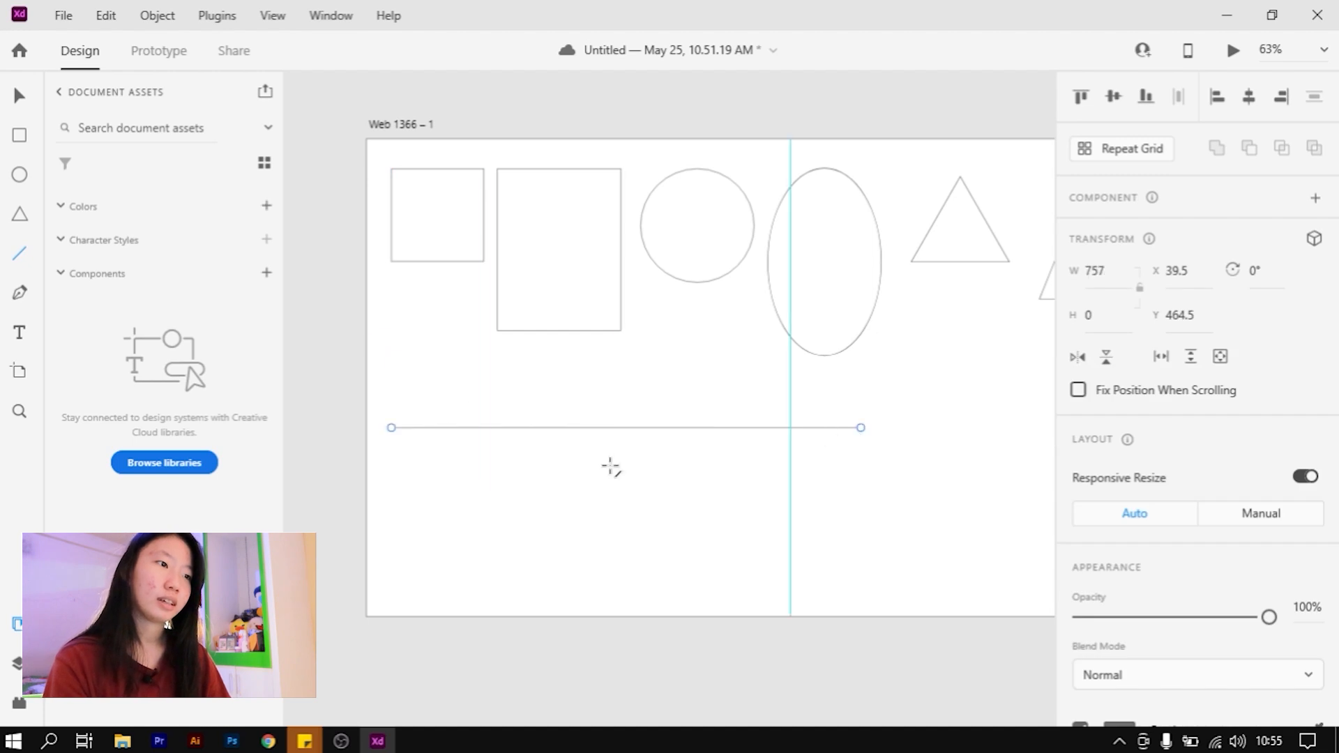
key("Escape")
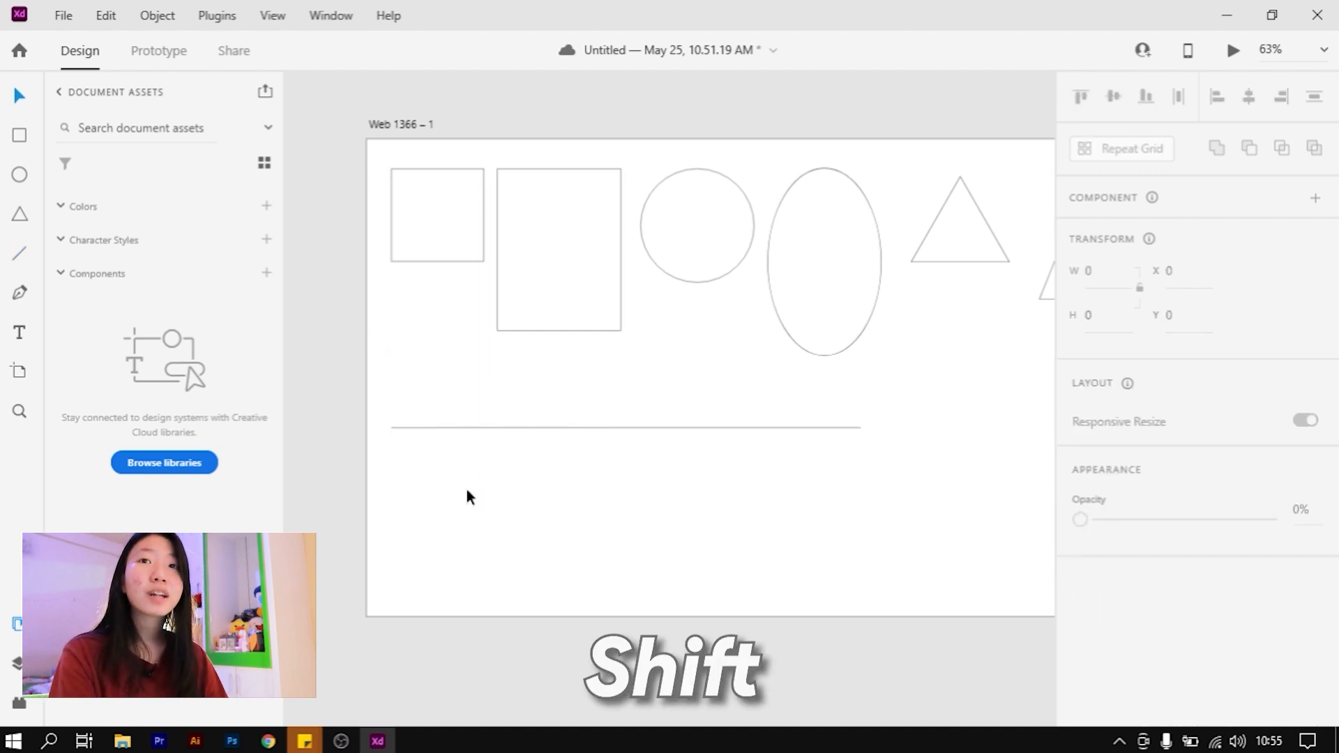
Draw two more horizontal lines about 757 px long below the first, and a vertical line about 308 px tall beyond their ends
mouse_move(392, 475)
left_mouse_down()
mouse_move(852, 478)
mouse_move(577, 535)
mouse_move(859, 521)
mouse_move(860, 545)
mouse_move(861, 492)
left_mouse_up()
left_click_drag(955, 373, 932, 560)
mouse_move(391, 531)
left_mouse_down()
mouse_move(672, 544)
mouse_move(860, 572)
left_mouse_up()
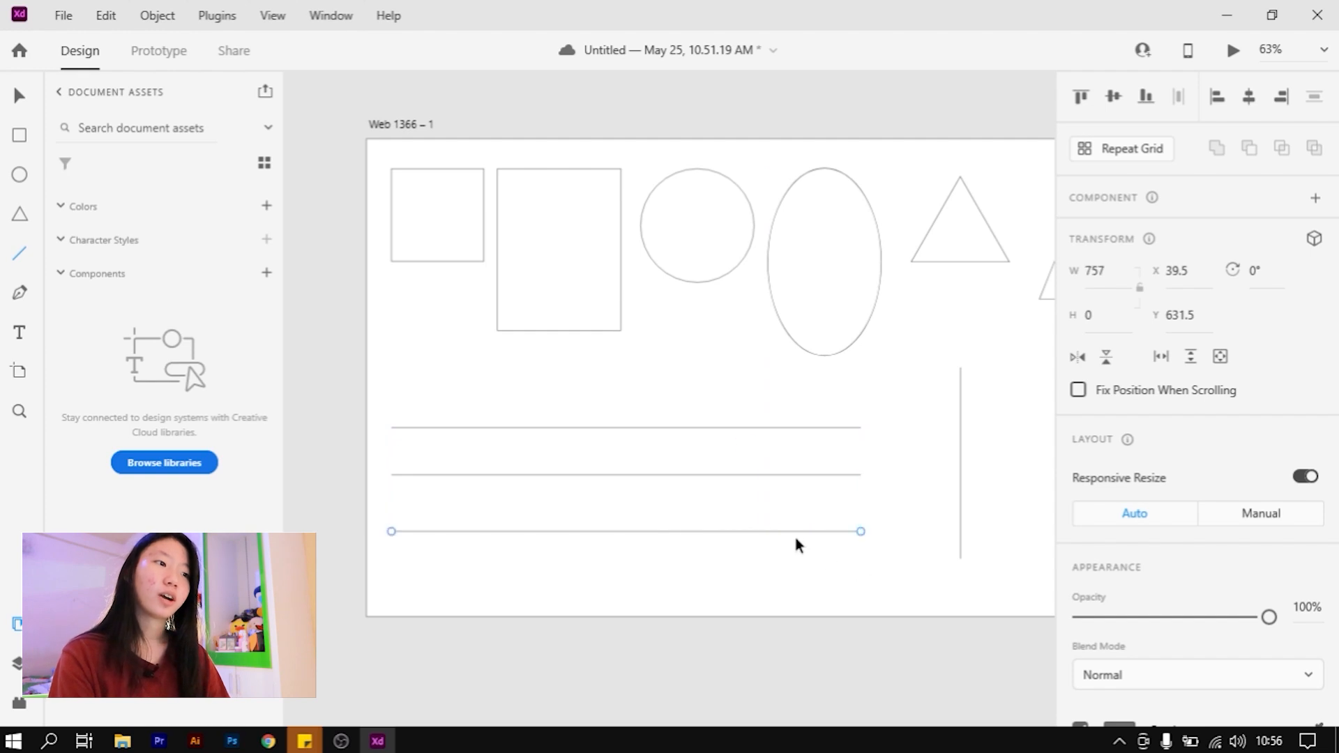
key("v")
left_click(695, 591)
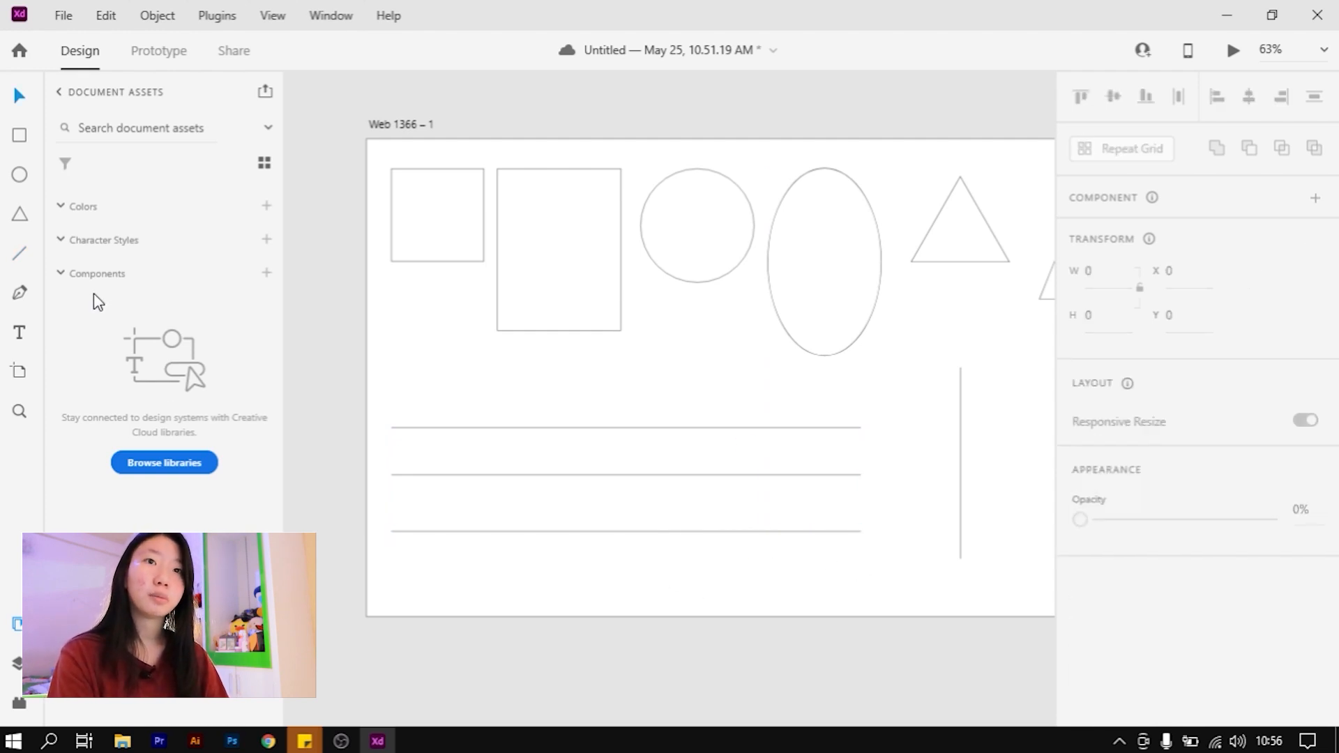
Draw two short 45-degree diagonal lines below the horizontal lines, the first spanning about 94 x 94 px
left_click(22, 252)
mouse_move(448, 553)
left_mouse_down()
mouse_move(386, 616)
mouse_move(409, 600)
mouse_move(398, 612)
left_mouse_up()
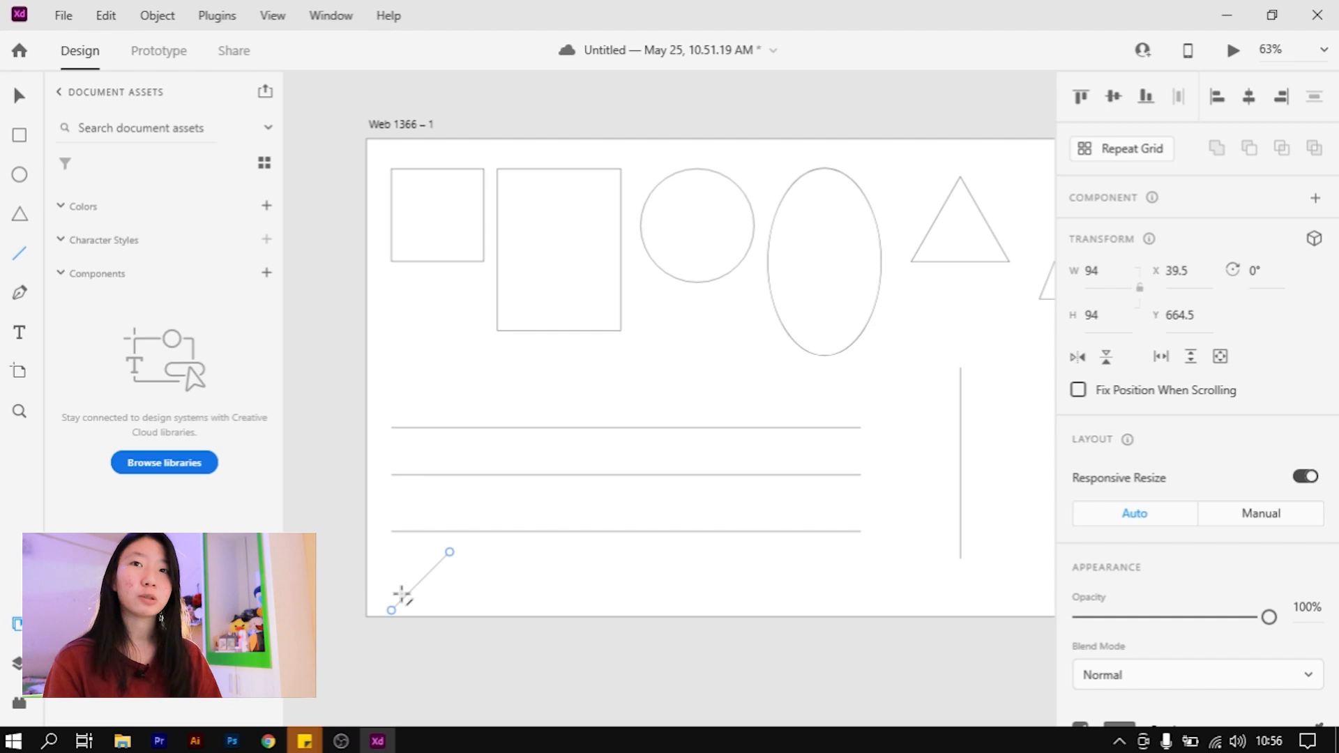
mouse_move(591, 558)
left_mouse_down()
mouse_move(511, 611)
mouse_move(491, 601)
mouse_move(553, 580)
mouse_move(502, 610)
mouse_move(546, 602)
left_mouse_up()
left_click(722, 582)
scroll(672, 558, "down", 3)
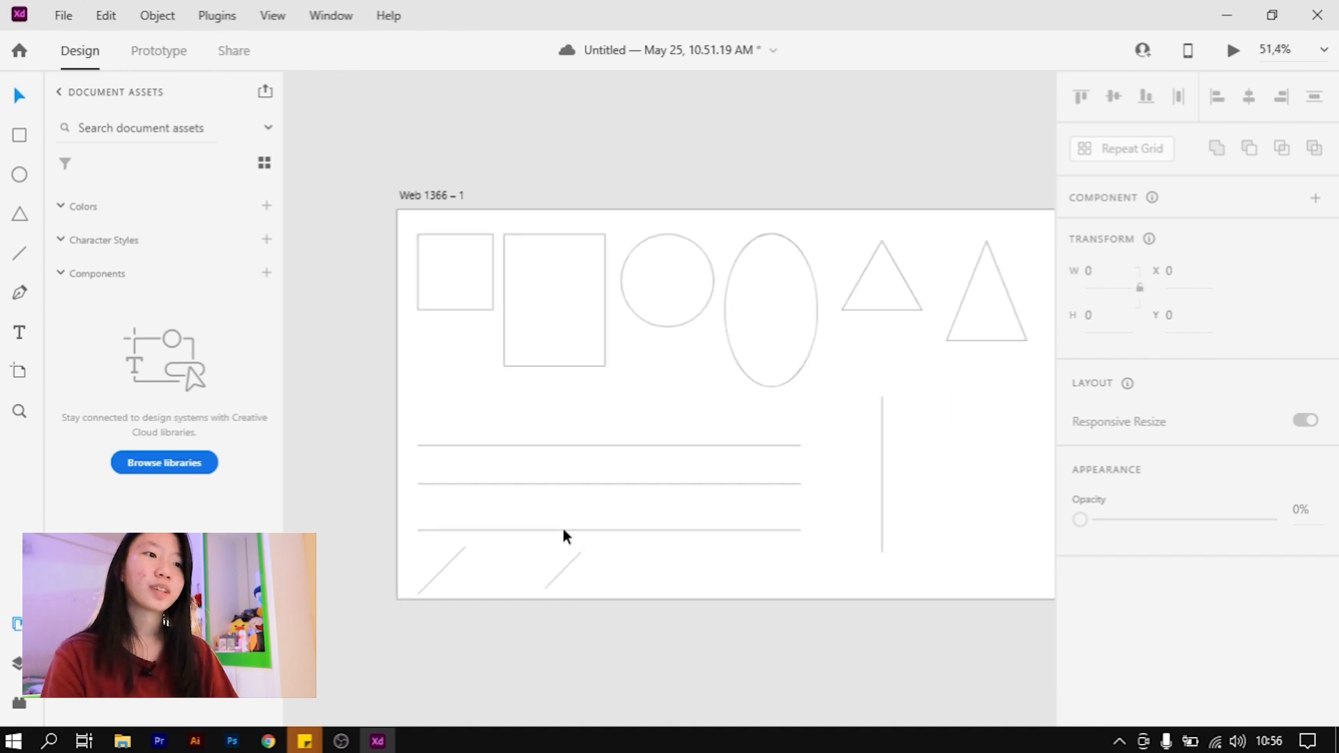
Move the vertical line closer to the horizontal lines, to about X 862.5, Y 394.5, and deselect it
scroll(777, 532, "up", 5)
left_click_drag(805, 497, 725, 514)
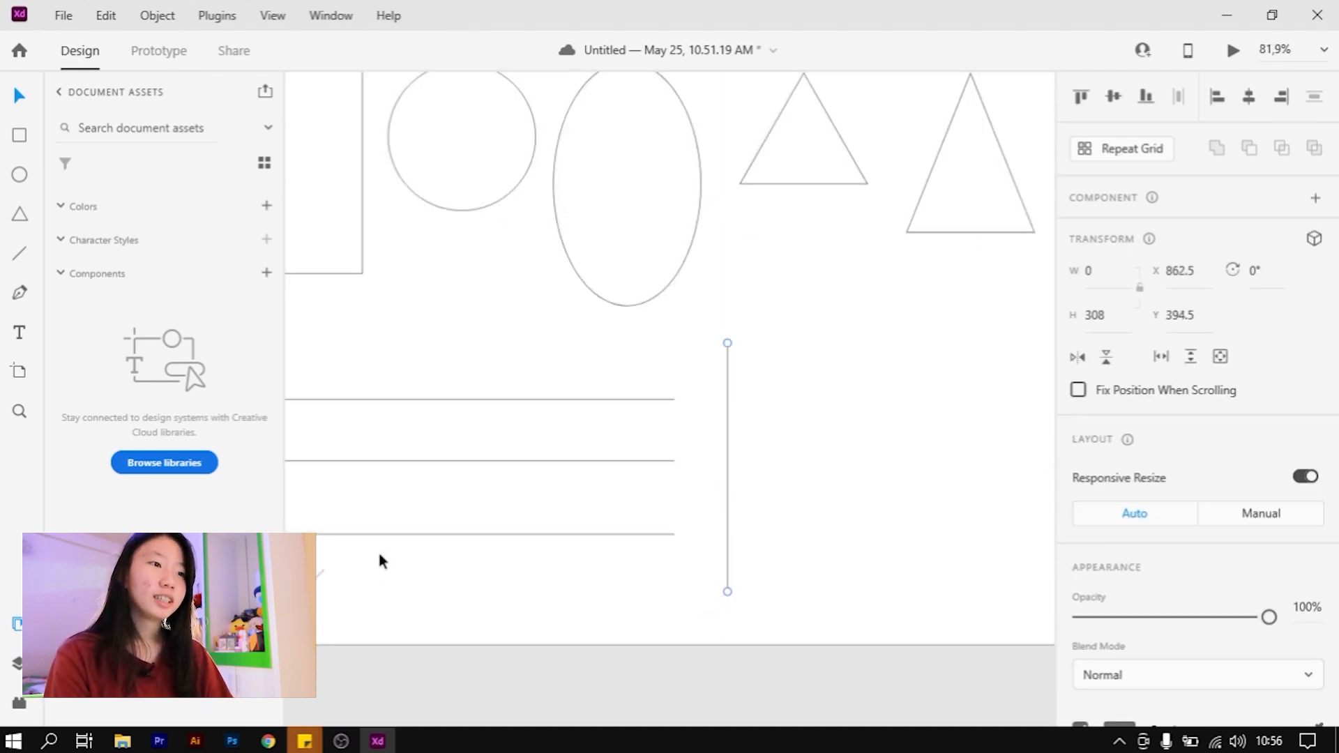
scroll(439, 529, "down", 3)
left_click(720, 486)
Draw a closed curved freeform shape of about 421 x 447 px with the Pen tool in the artboard's lower-right area
left_click(26, 295)
scroll(726, 470, "up", 3)
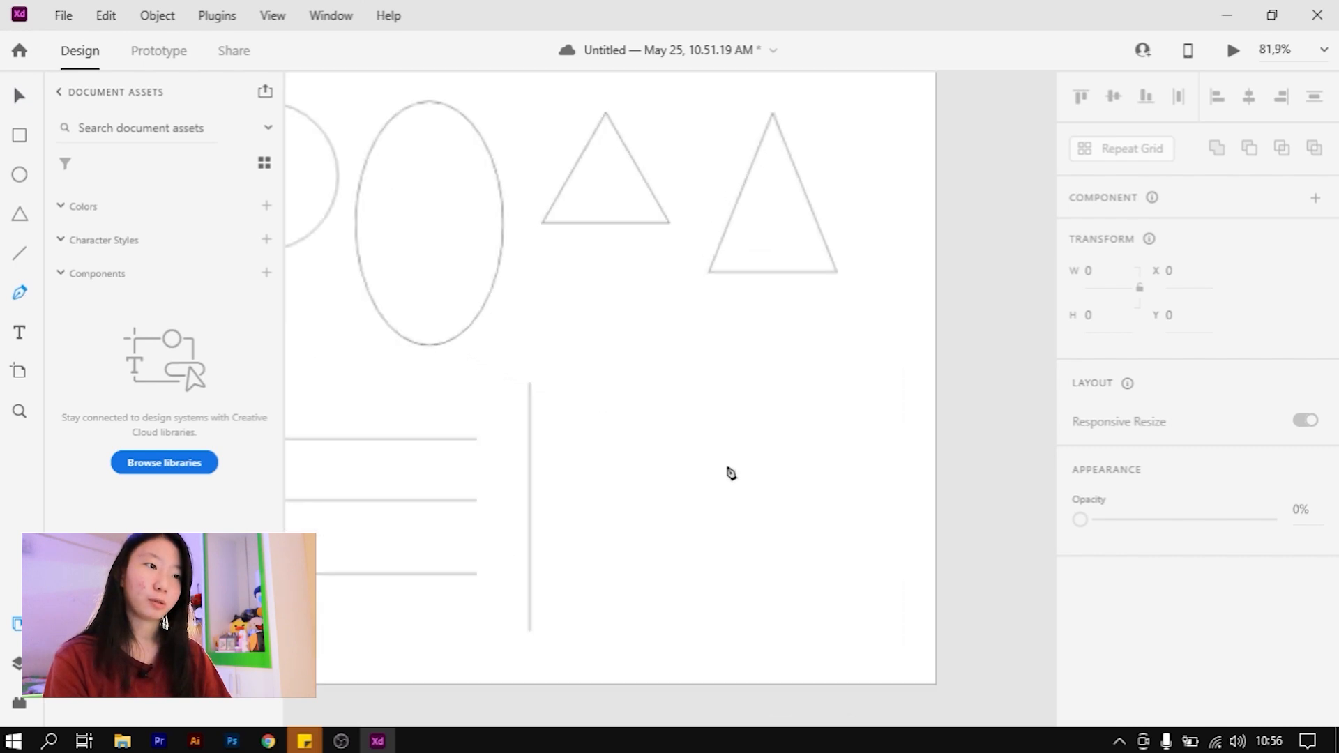
left_click(605, 438)
left_click_drag(717, 382, 820, 427)
left_click_drag(871, 329, 920, 381)
left_click_drag(864, 507, 768, 648)
left_click_drag(803, 658, 777, 717)
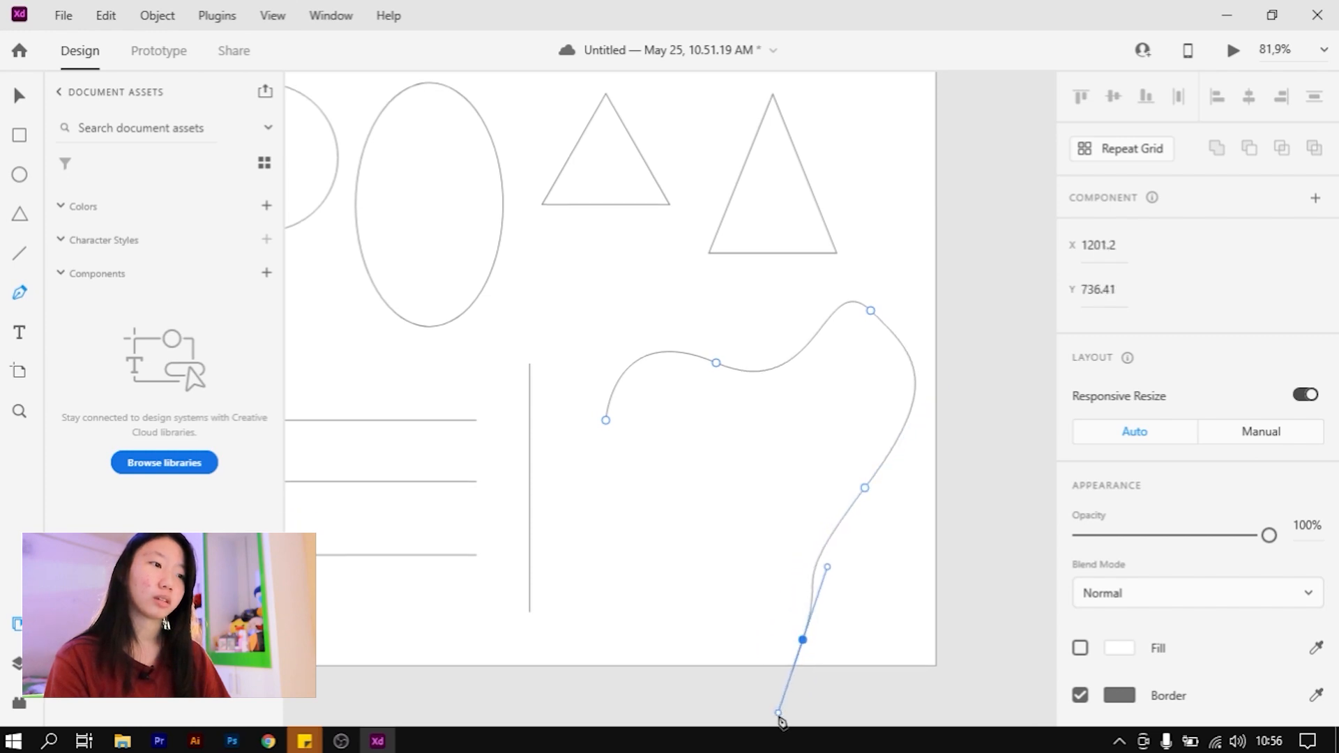
left_click_drag(605, 388, 728, 376)
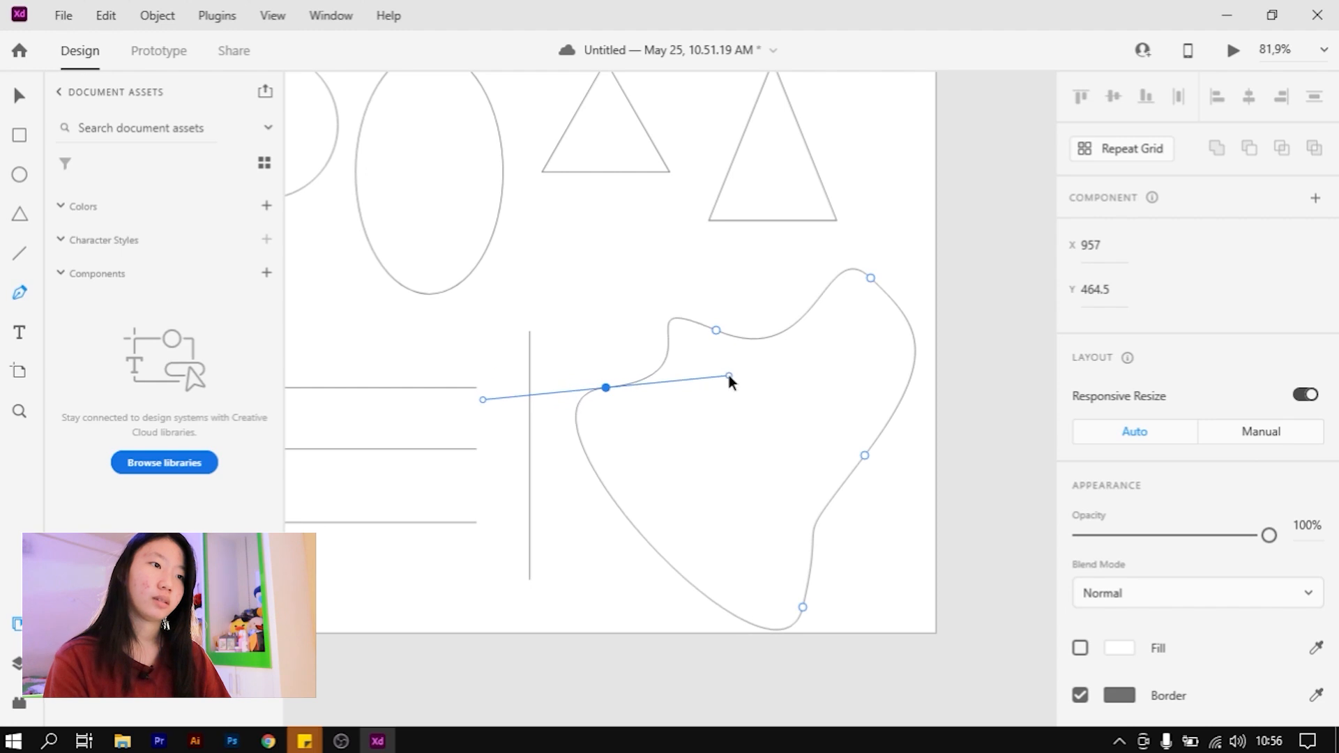
key("Escape")
Scale the freeform shape down to about 380 x 403 px and move it to about X 918, Y 310
left_click(864, 466)
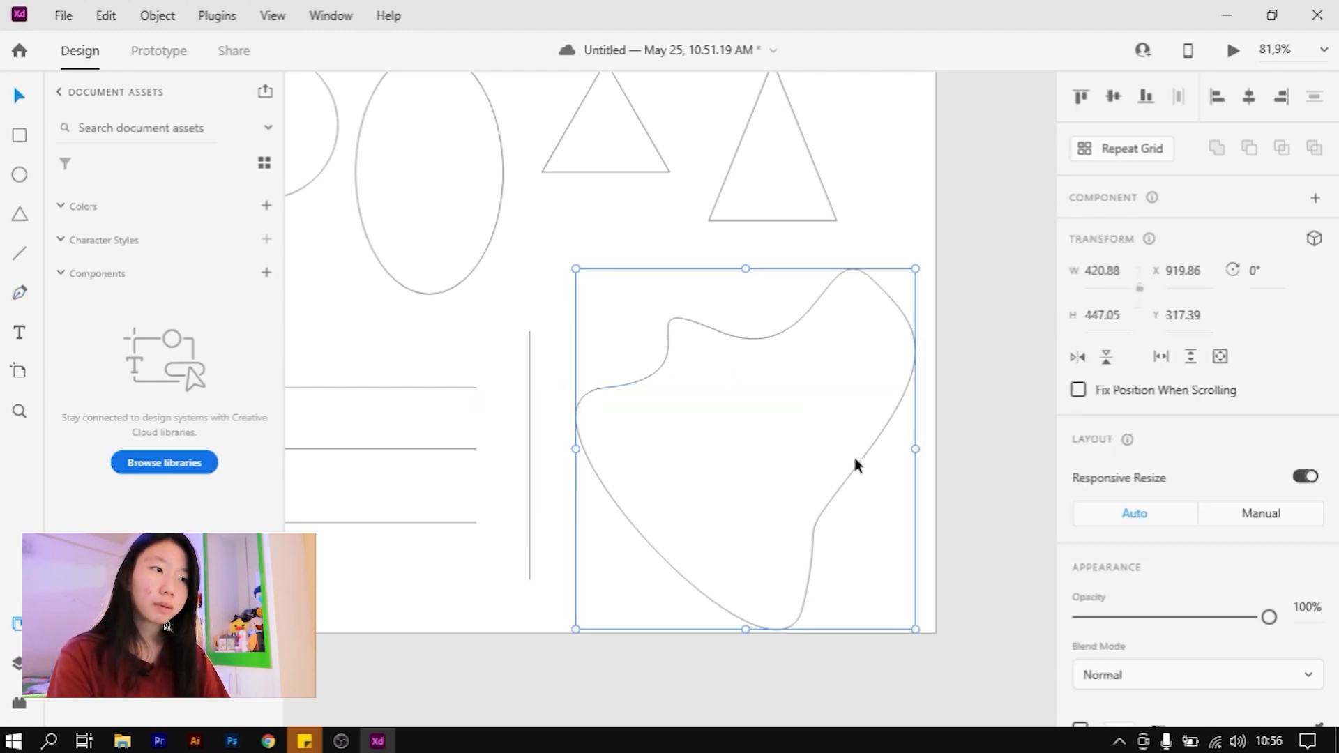
left_click_drag(856, 464, 853, 442)
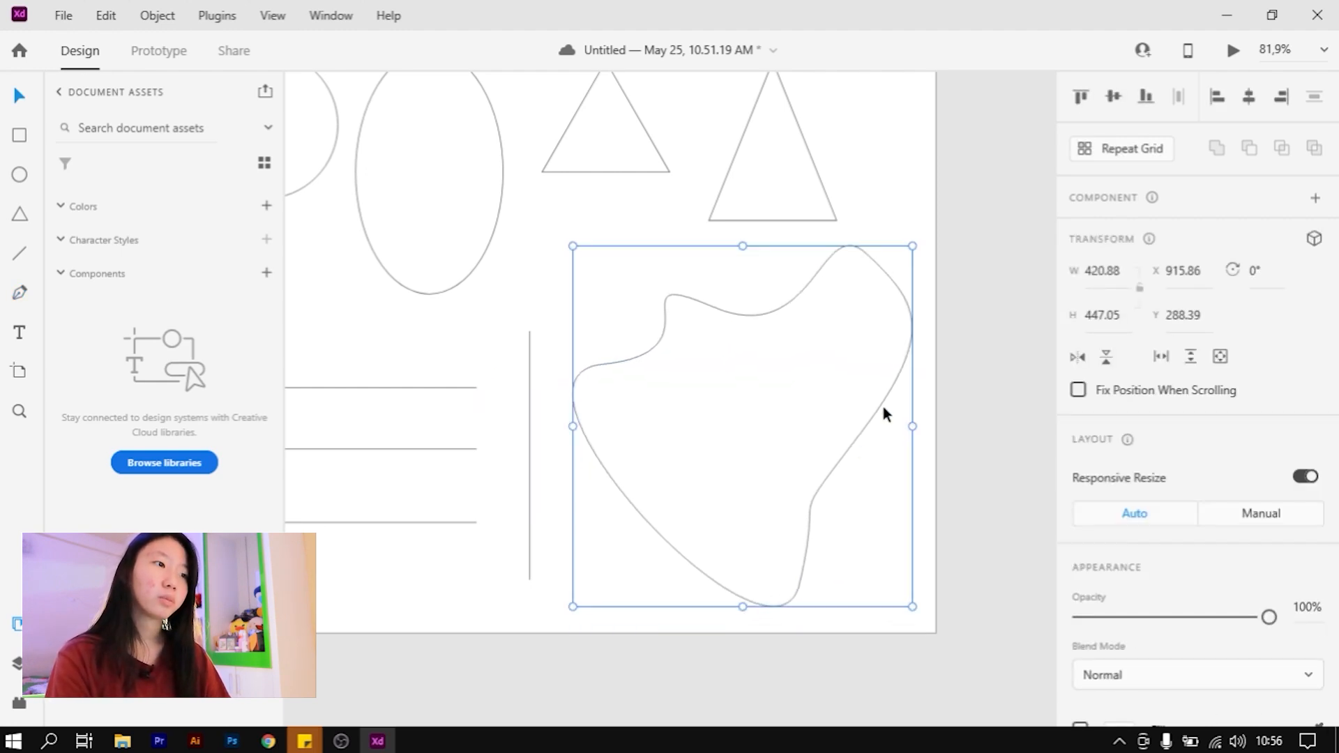
mouse_move(912, 244)
left_mouse_down()
mouse_move(872, 263)
mouse_move(895, 263)
left_mouse_up()
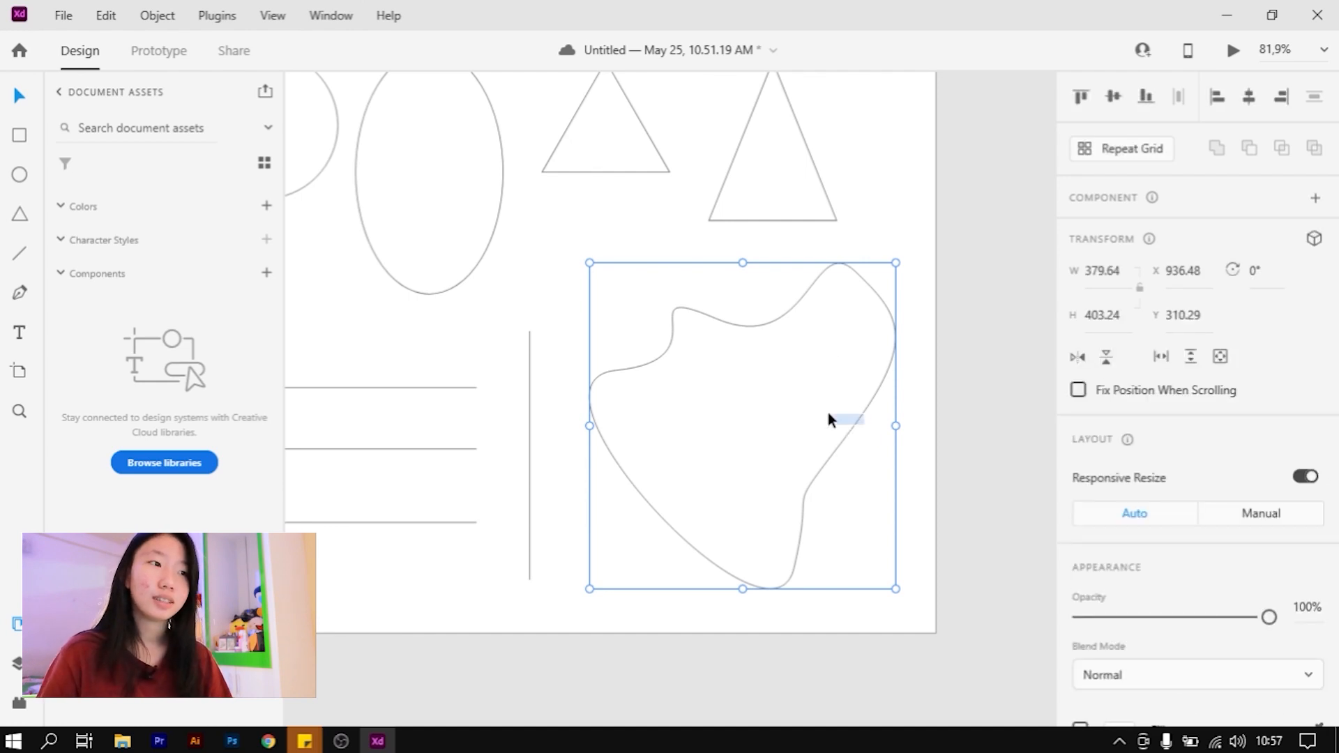
left_click_drag(844, 436, 831, 437)
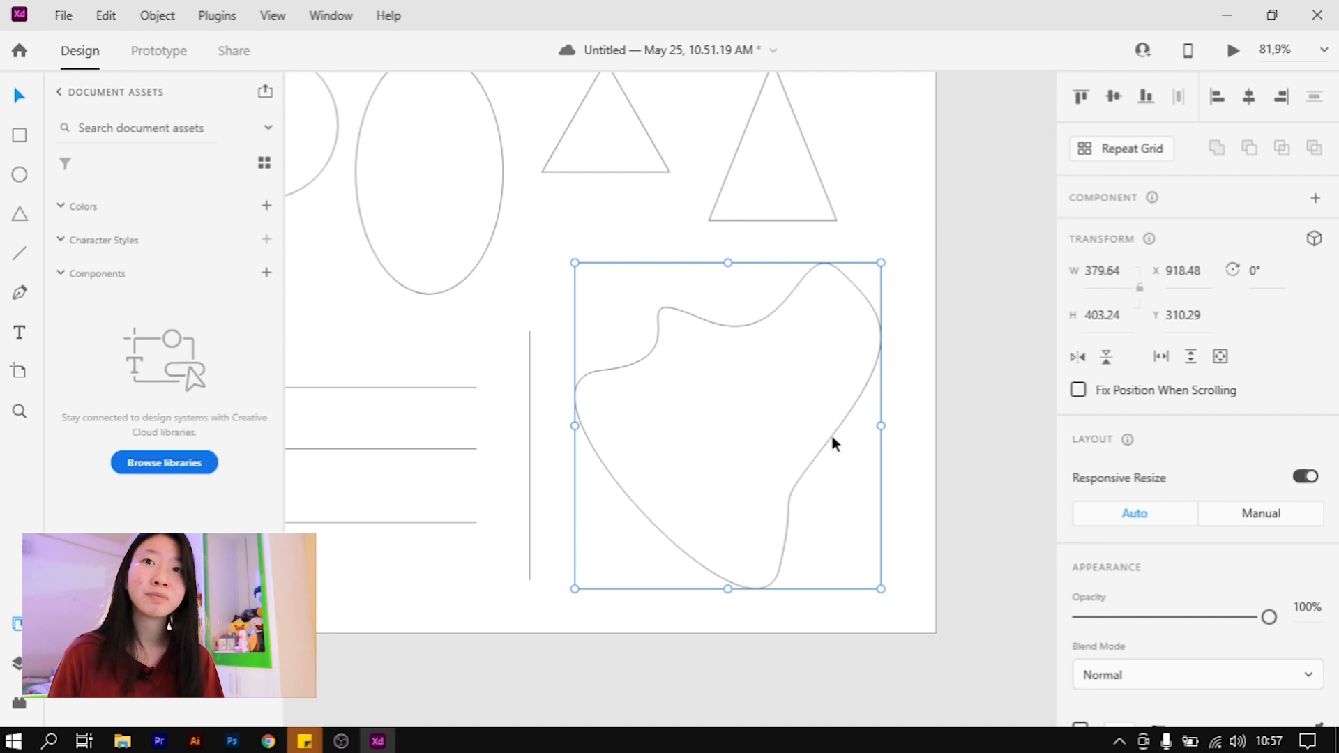
left_click(917, 385)
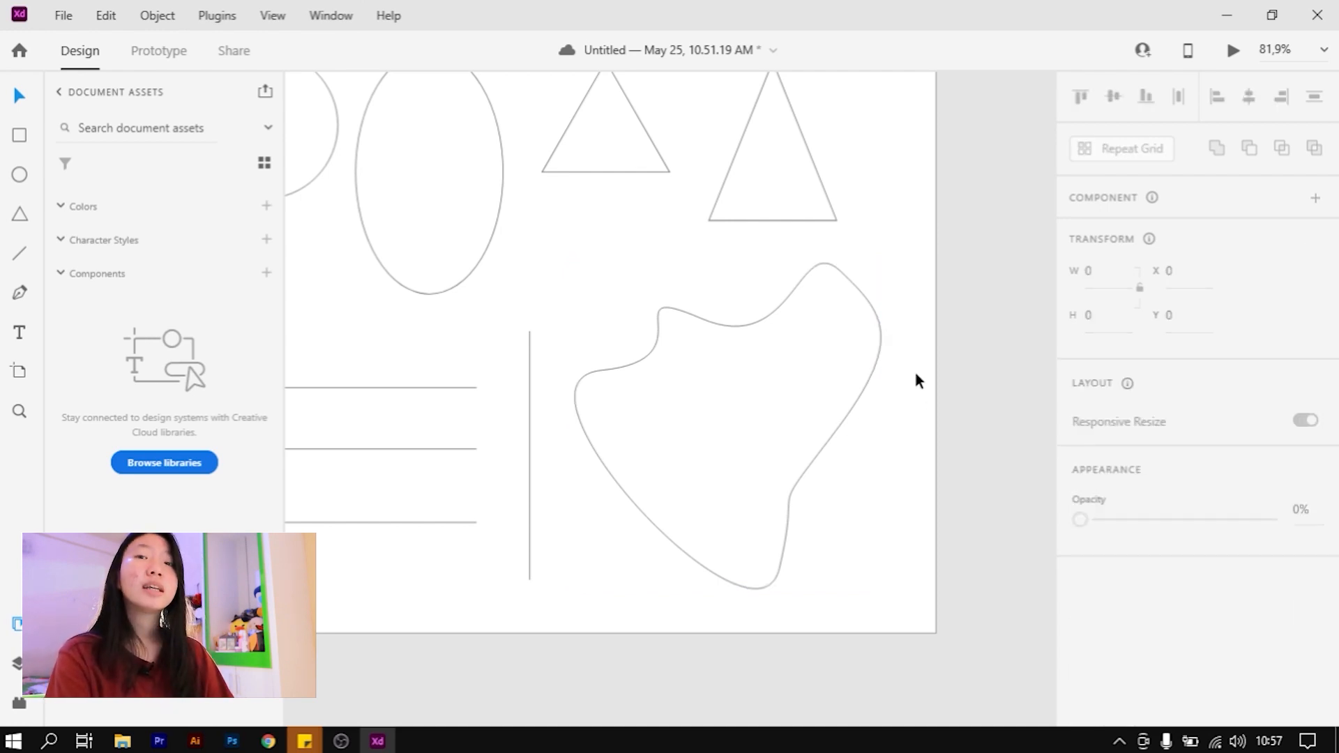
Switch to Adobe Illustrator and open the createcrack.id cloud document, ignoring all missing linked files
left_click(195, 742)
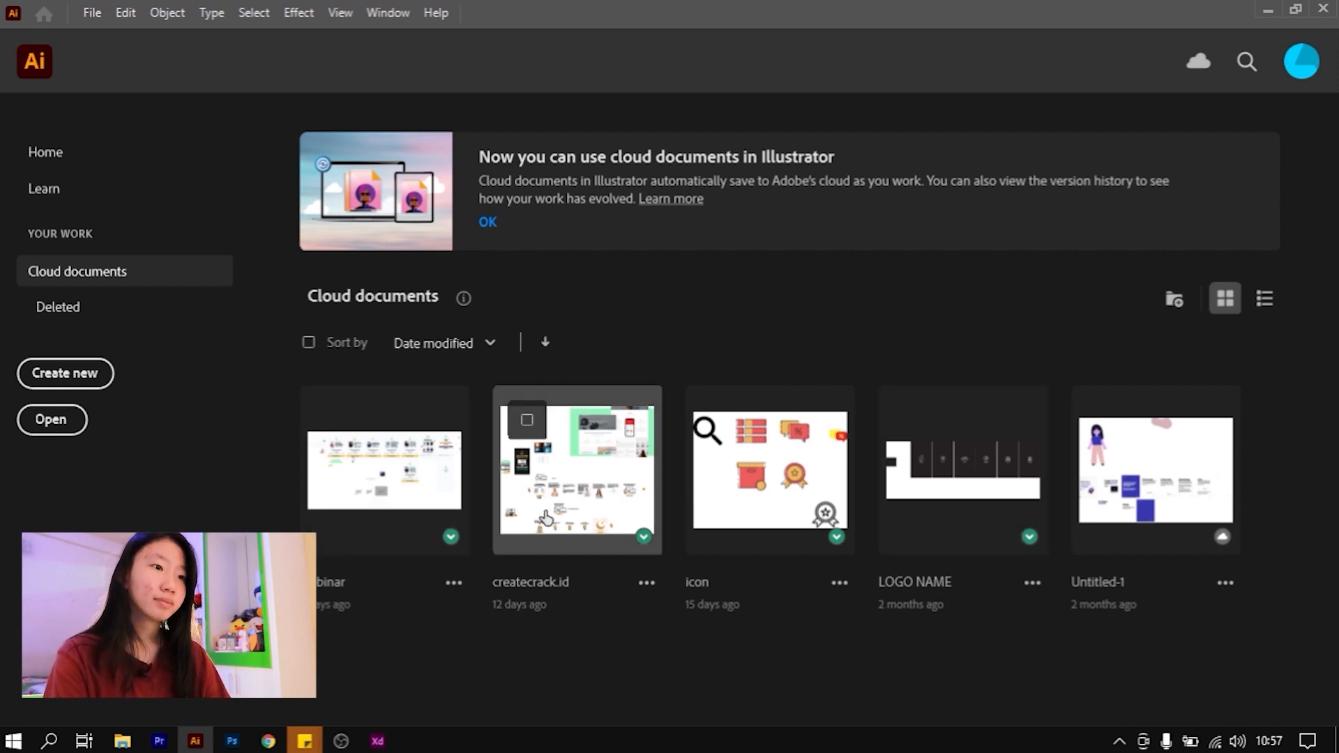
left_click(601, 548)
left_click(559, 399)
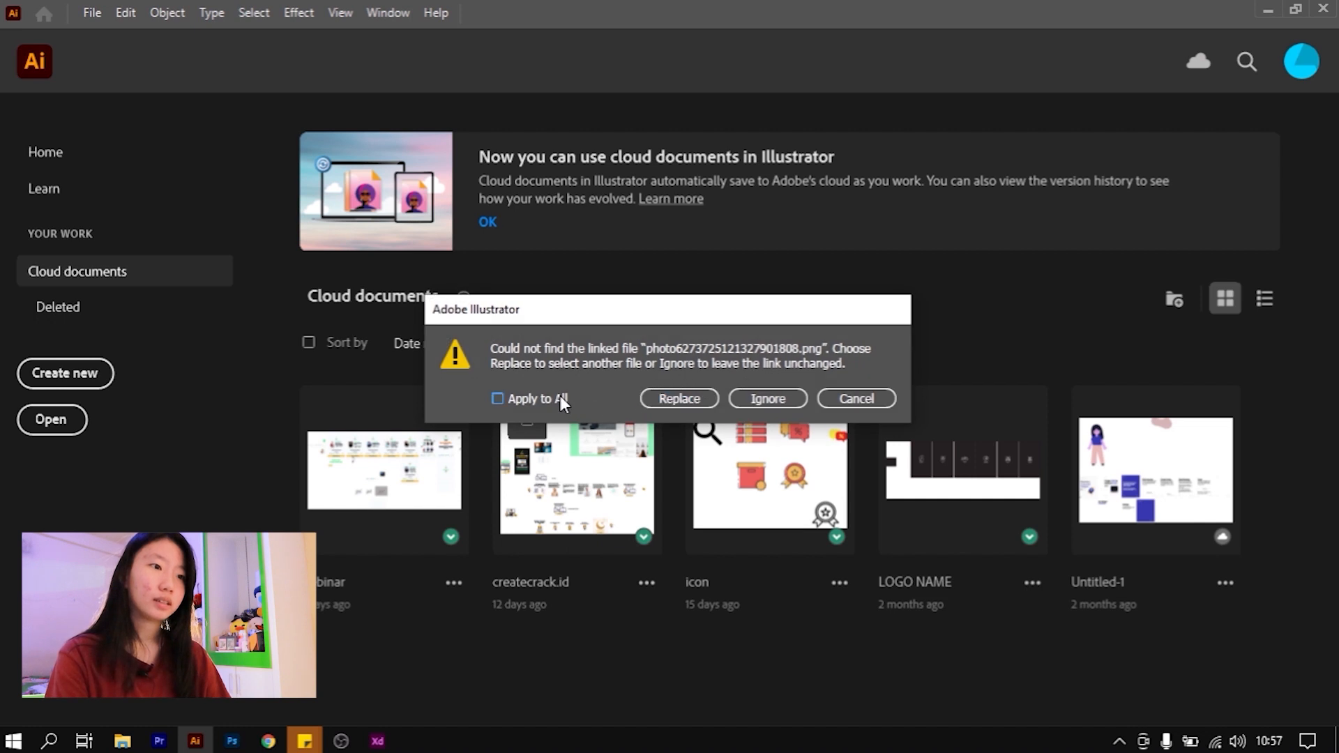
left_click(769, 398)
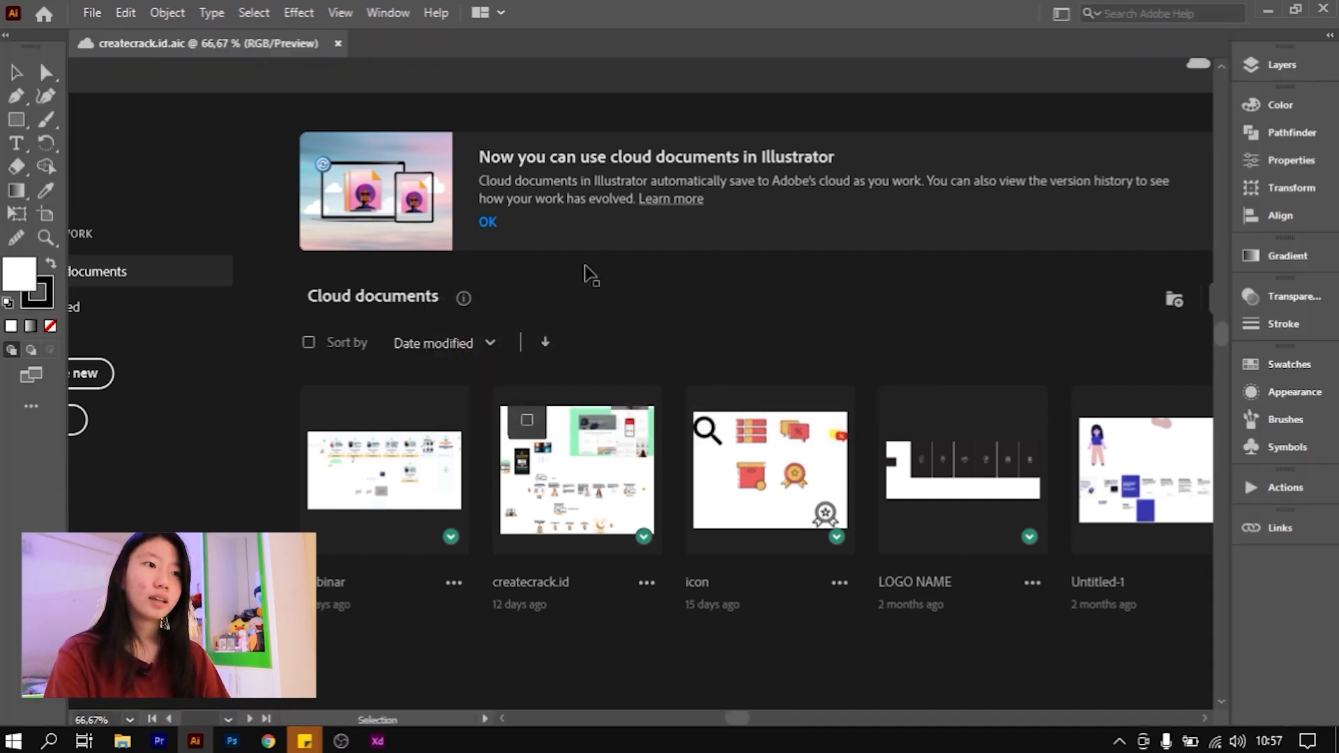
Draw a closed curved blob with the Pen tool on an empty area of the createcrack.id canvas
scroll(648, 238, "down", 3)
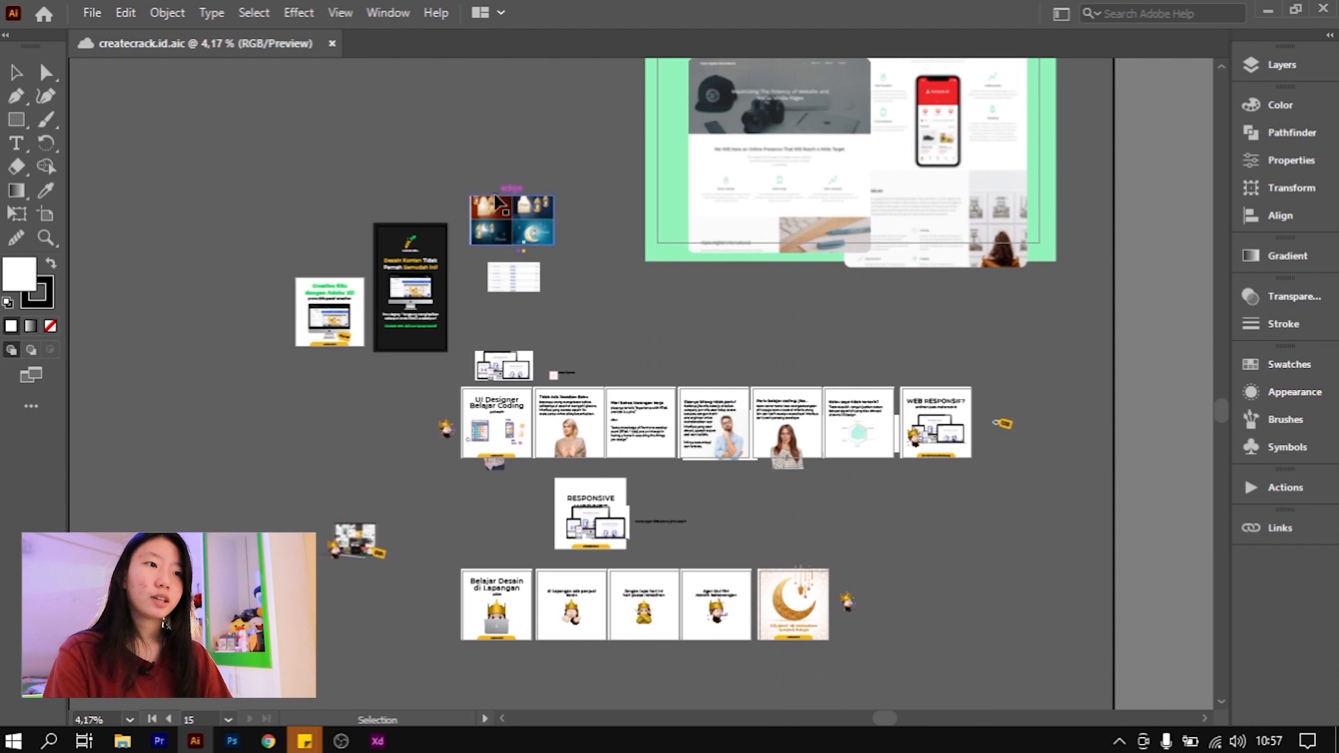
scroll(589, 298, "up", 4)
scroll(617, 363, "down", 2)
scroll(617, 363, "right", 2)
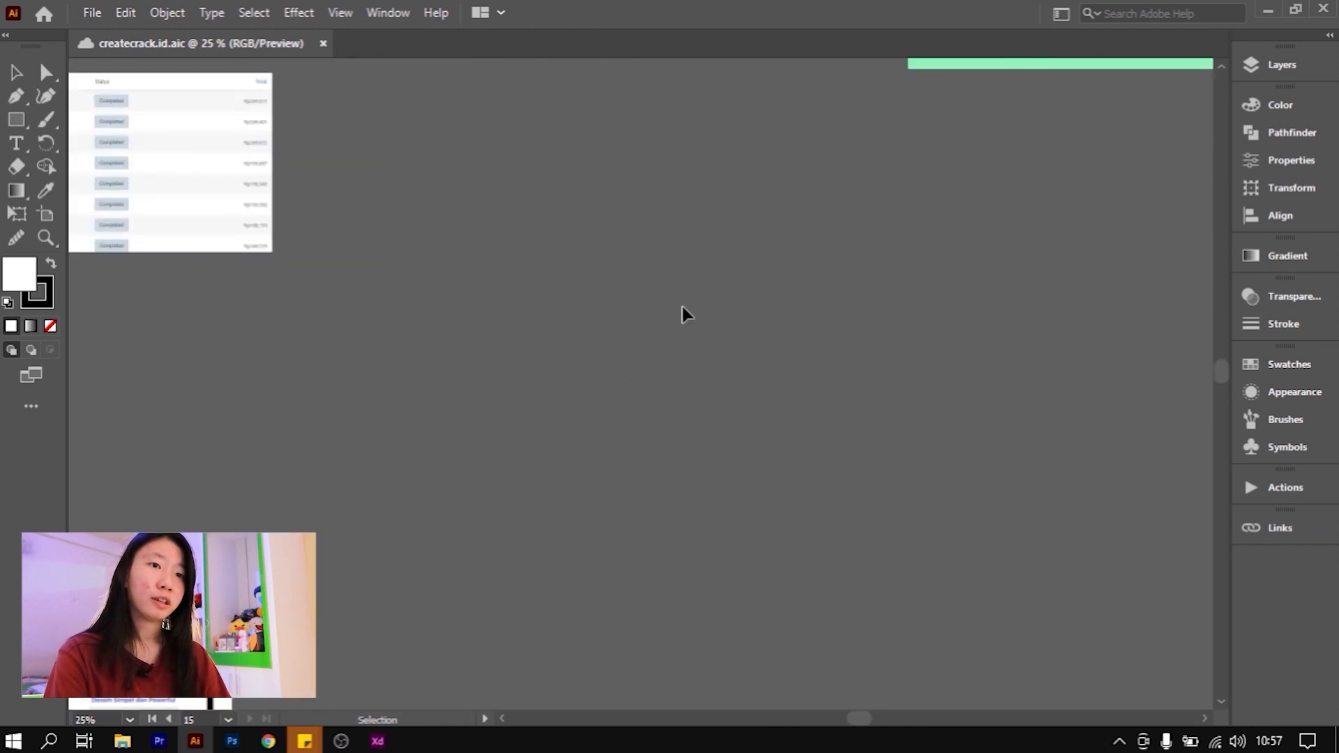
scroll(691, 304, "down", 1)
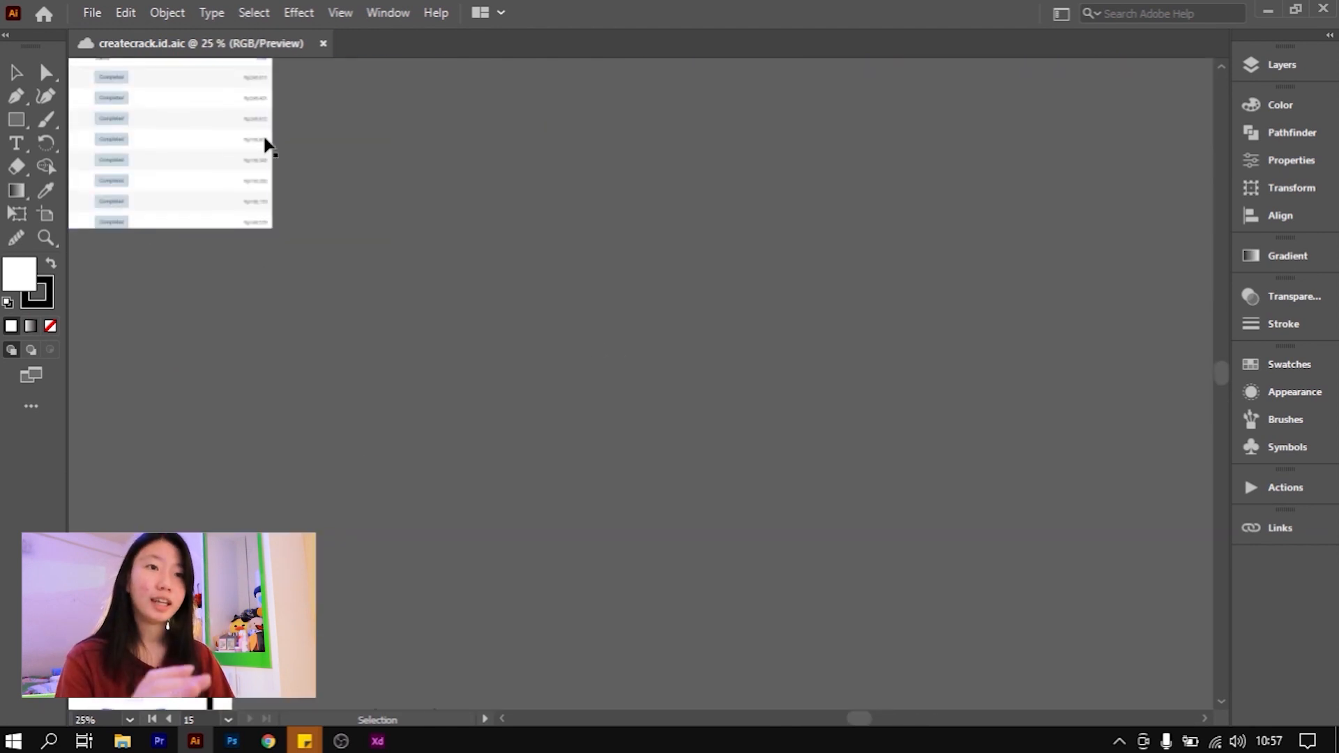
left_click(16, 95)
left_click(400, 329)
left_click_drag(526, 211, 667, 210)
left_click_drag(801, 124, 987, 130)
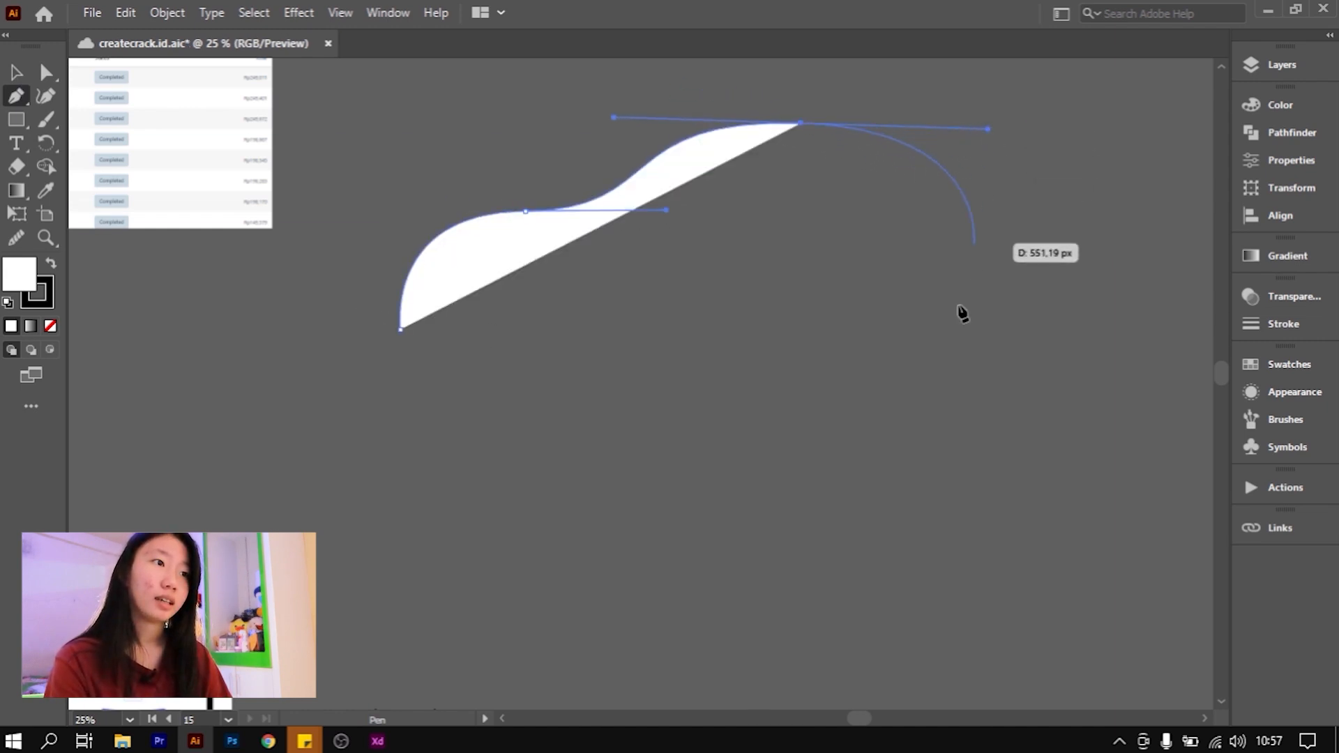
left_click_drag(822, 450, 701, 503)
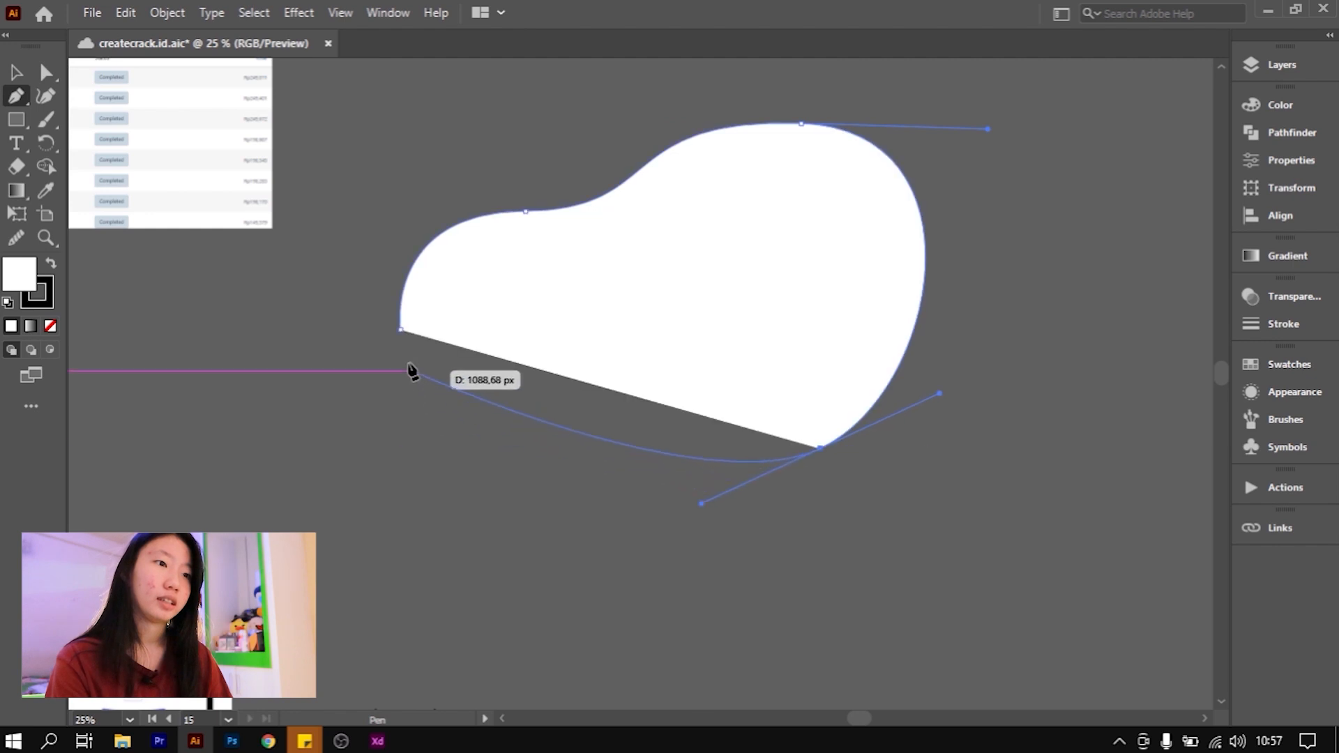
left_click_drag(401, 330, 380, 212)
Select the white blob and move it slightly on the canvas
key("v")
scroll(628, 307, "down", 2)
mouse_move(705, 347)
left_mouse_down()
mouse_move(544, 398)
mouse_move(718, 358)
mouse_move(701, 335)
left_mouse_up()
scroll(701, 335, "up", 2)
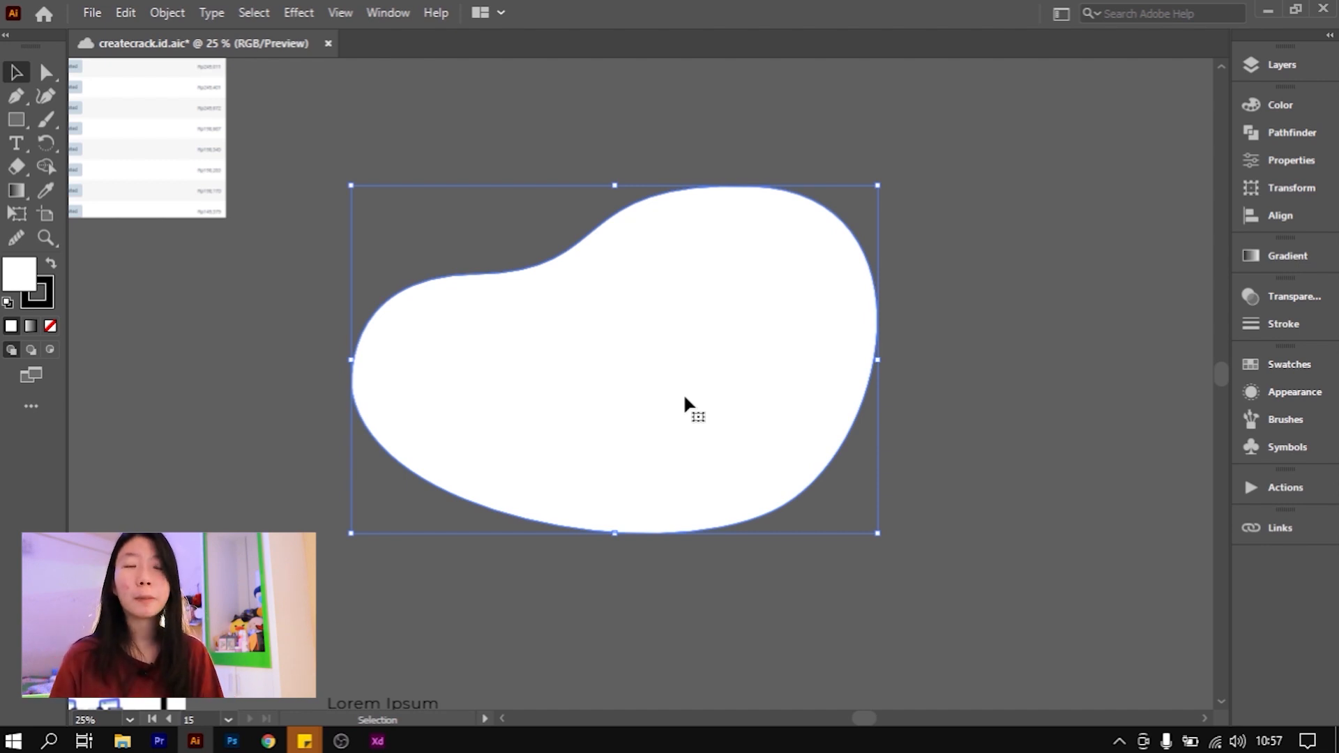
Copy the white blob, switch to Adobe XD and paste it onto the Web 1366 artboard
key("ctrl+c")
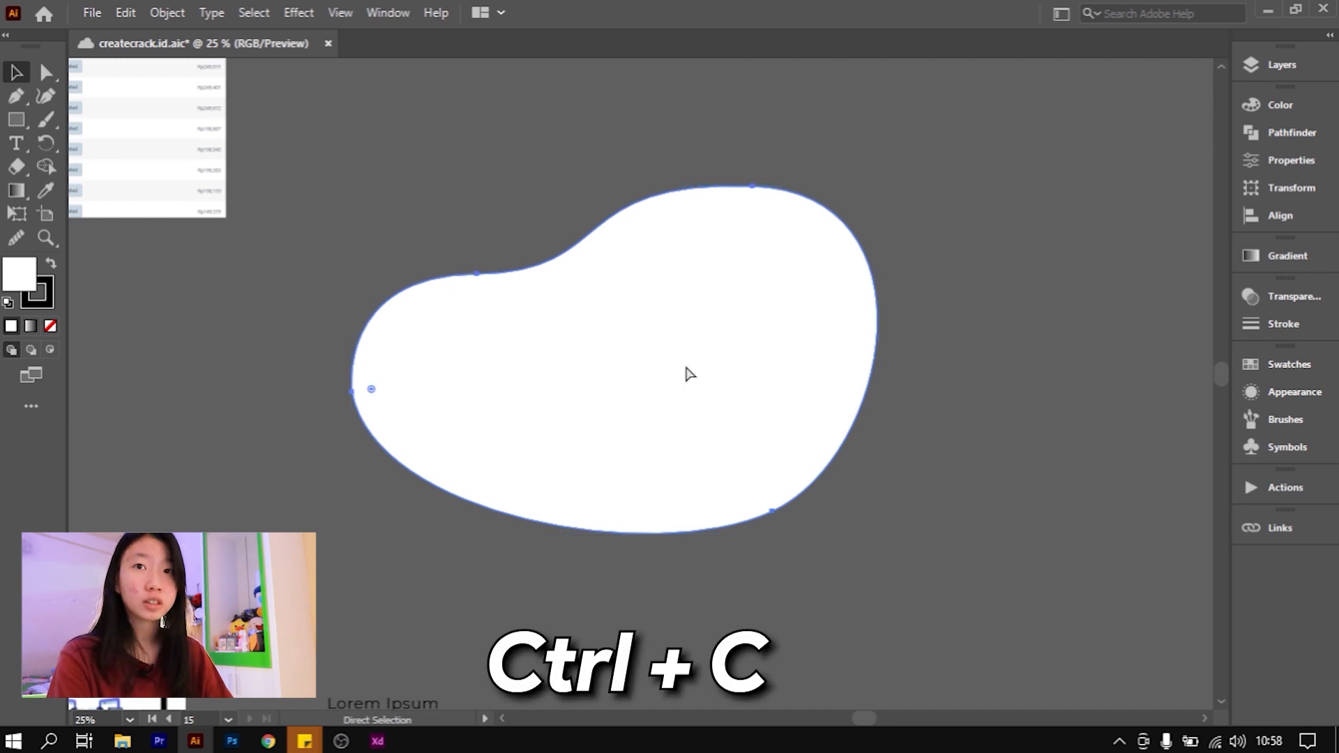
left_click(377, 741)
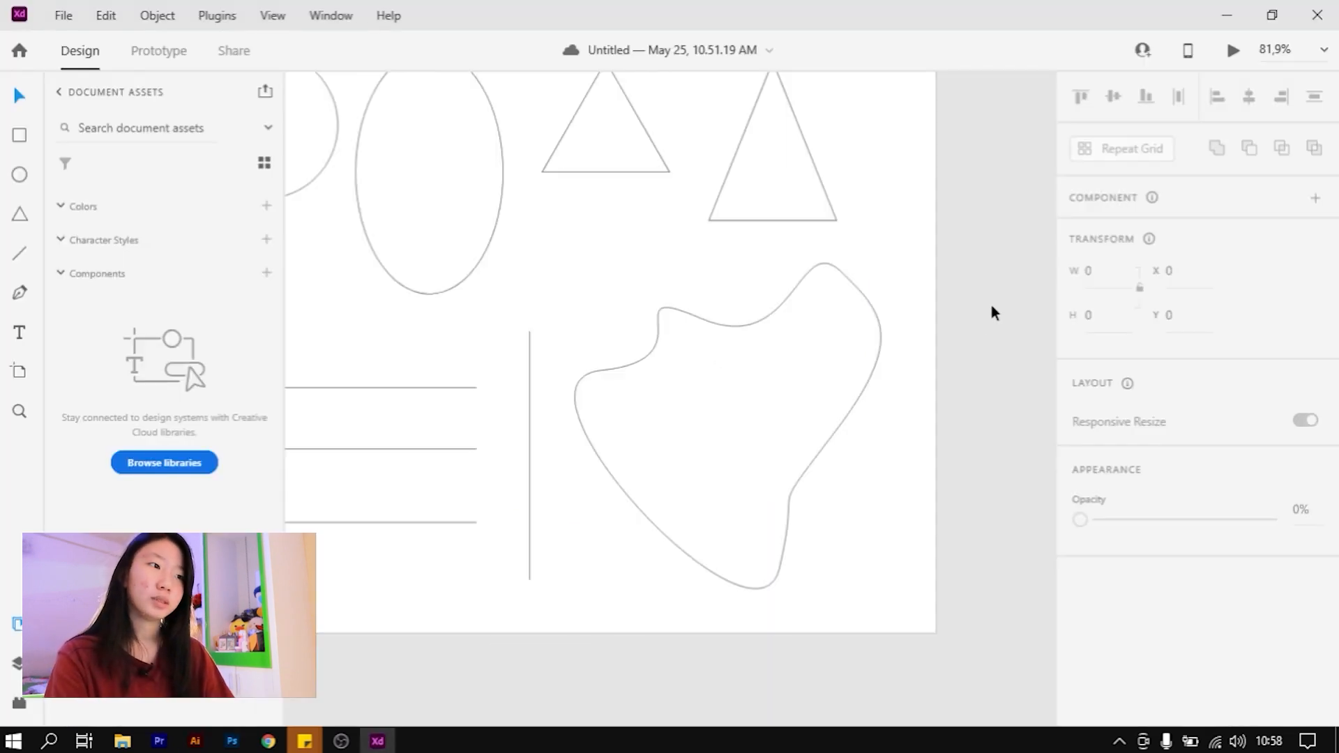
key("ctrl+v")
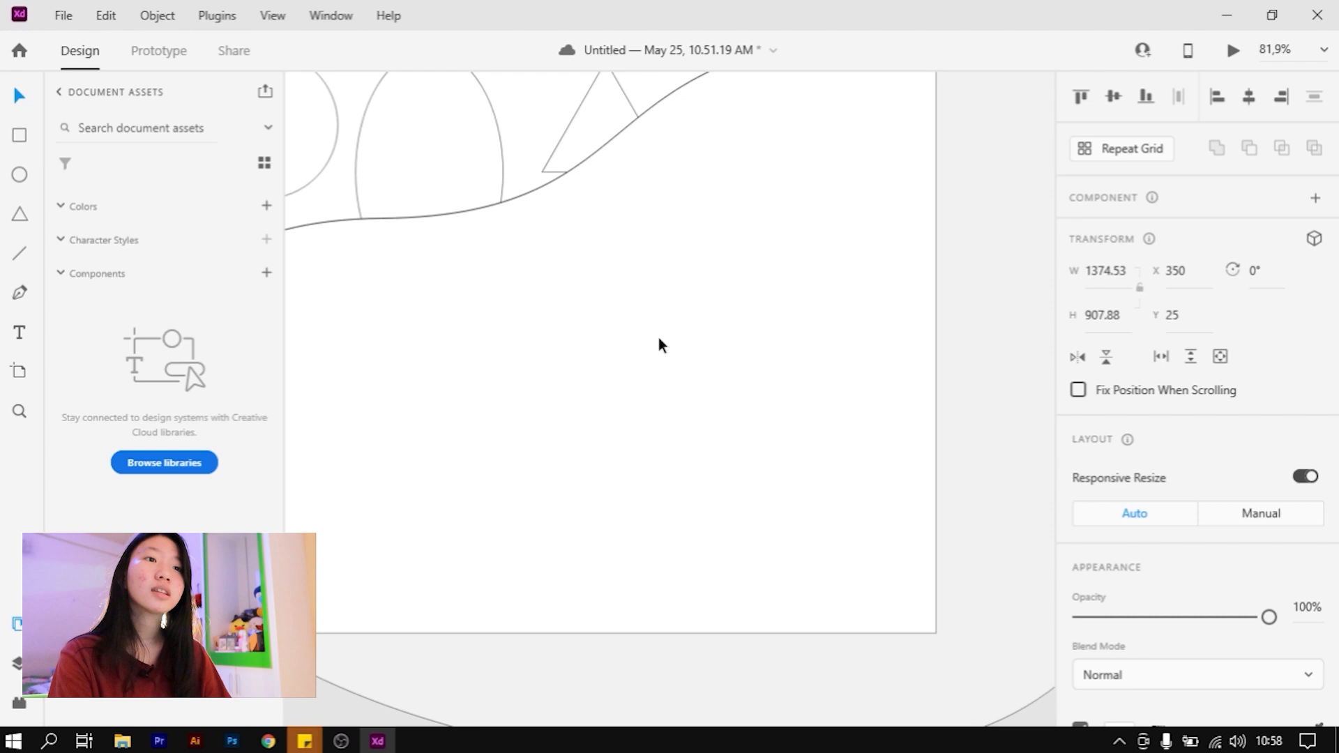
Scale the pasted blob down to about 419 x 277 px and move it to about X 895, Y 309
scroll(768, 399, "down", 3)
left_click_drag(689, 391, 651, 514)
scroll(773, 333, "down", 2)
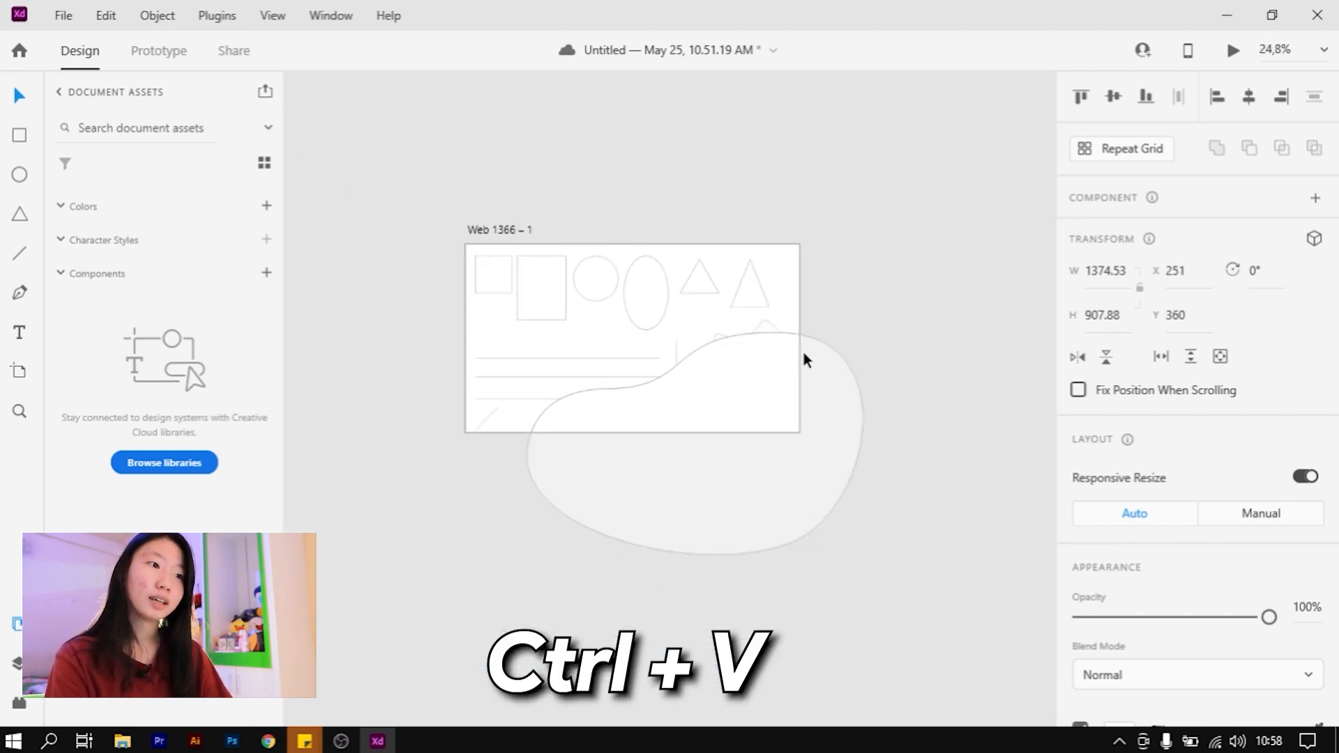
left_click_drag(852, 335, 786, 397)
scroll(717, 433, "up", 3)
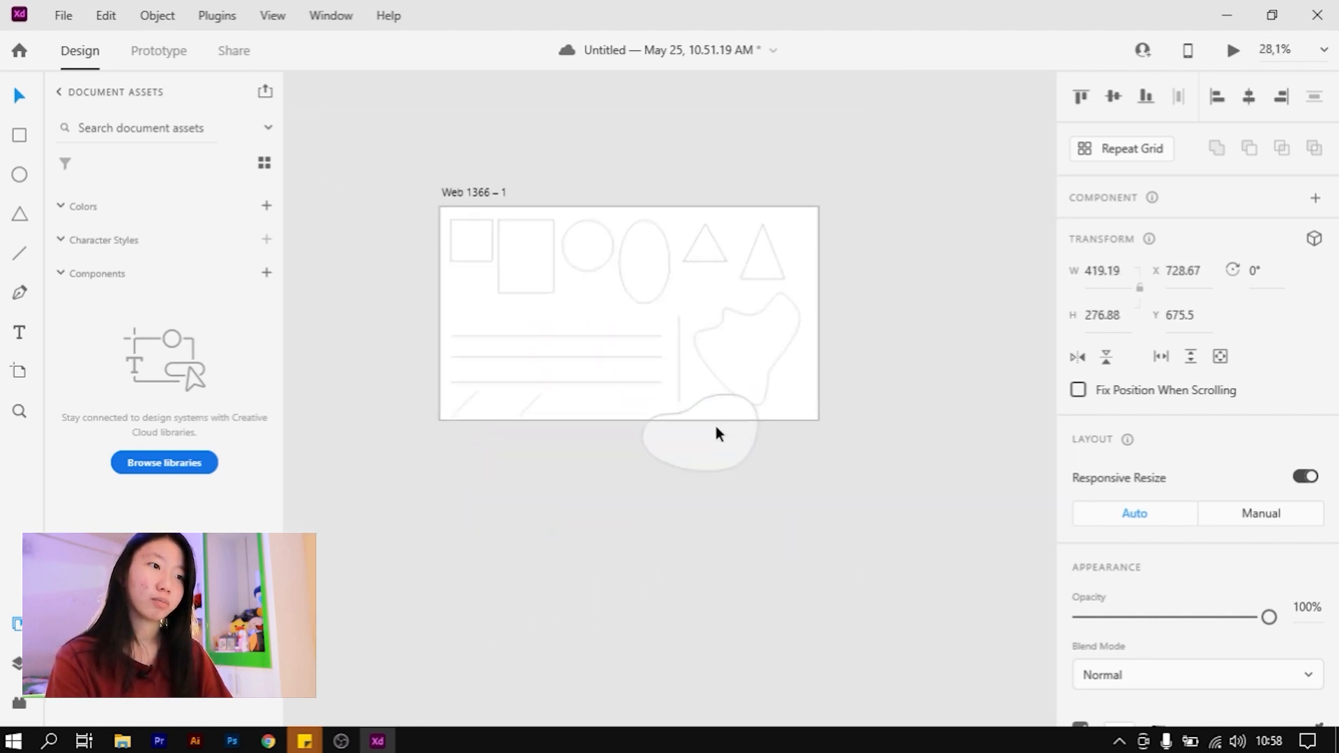
scroll(690, 454, "down", 1)
left_click_drag(690, 454, 739, 359)
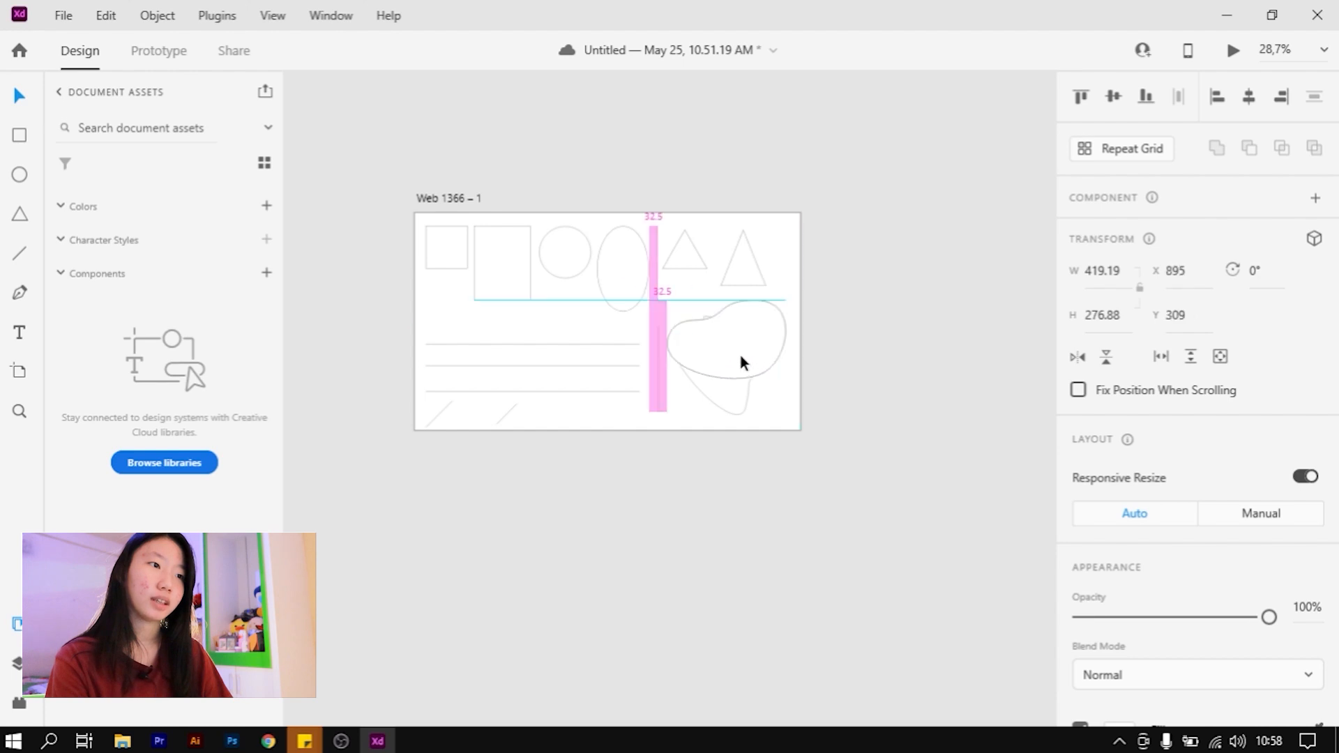
Delete the old freeform pen shape behind the pasted blob and save the document
scroll(739, 359, "up", 3)
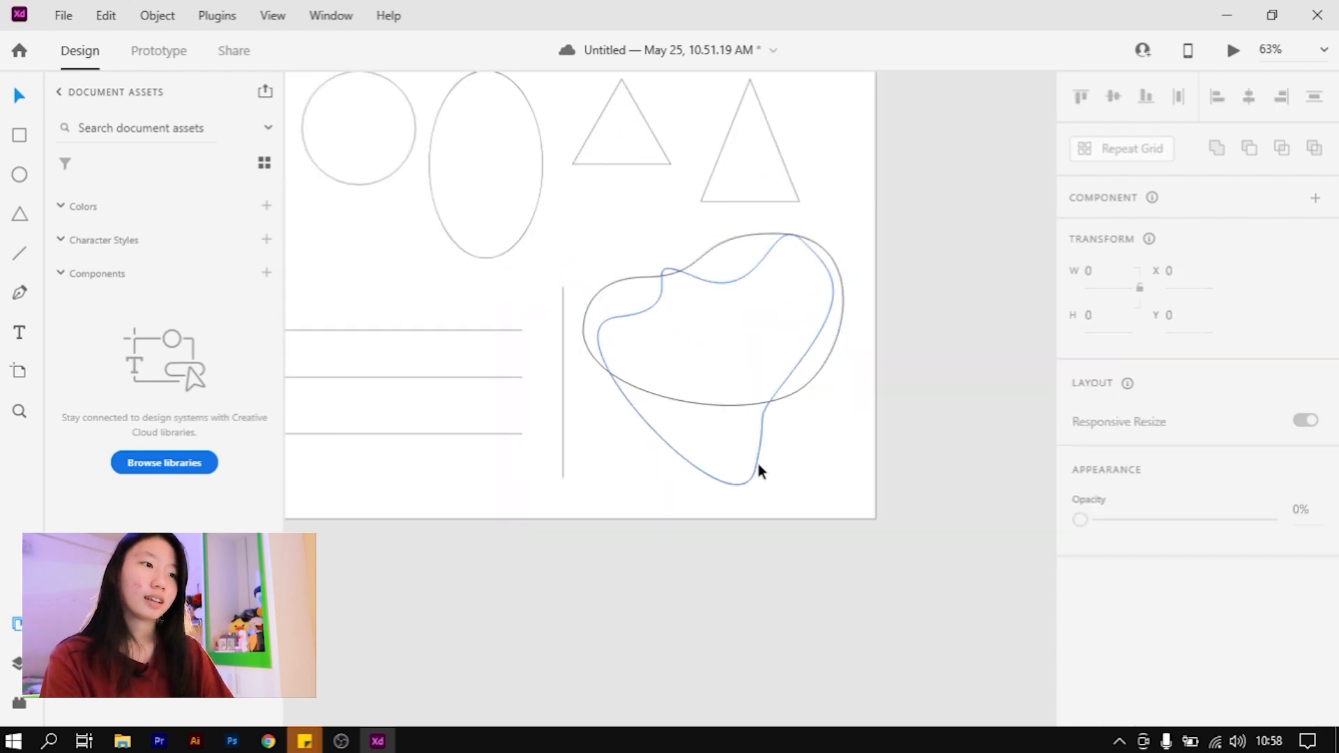
left_click(756, 461)
key("Delete")
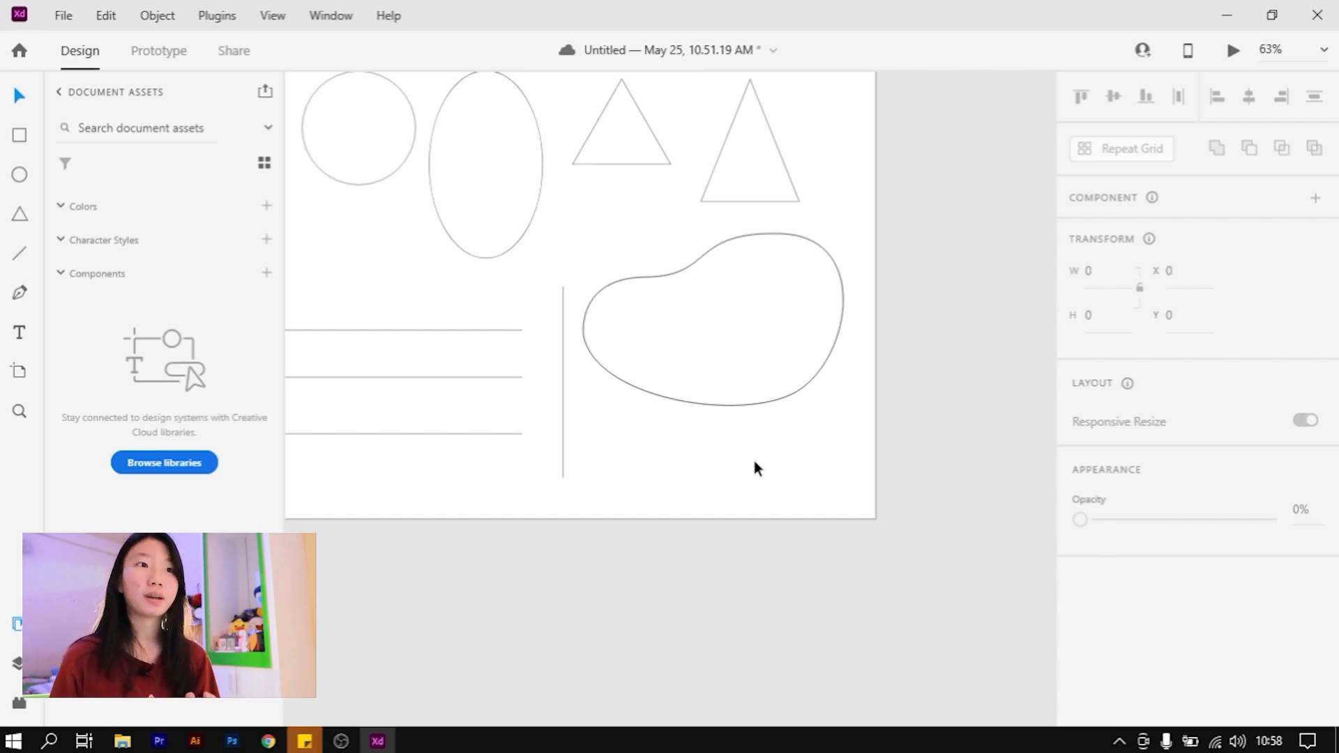
key("ctrl+s")
Move the blob straight down to about Y 410 and deselect it
left_click_drag(723, 399, 727, 461)
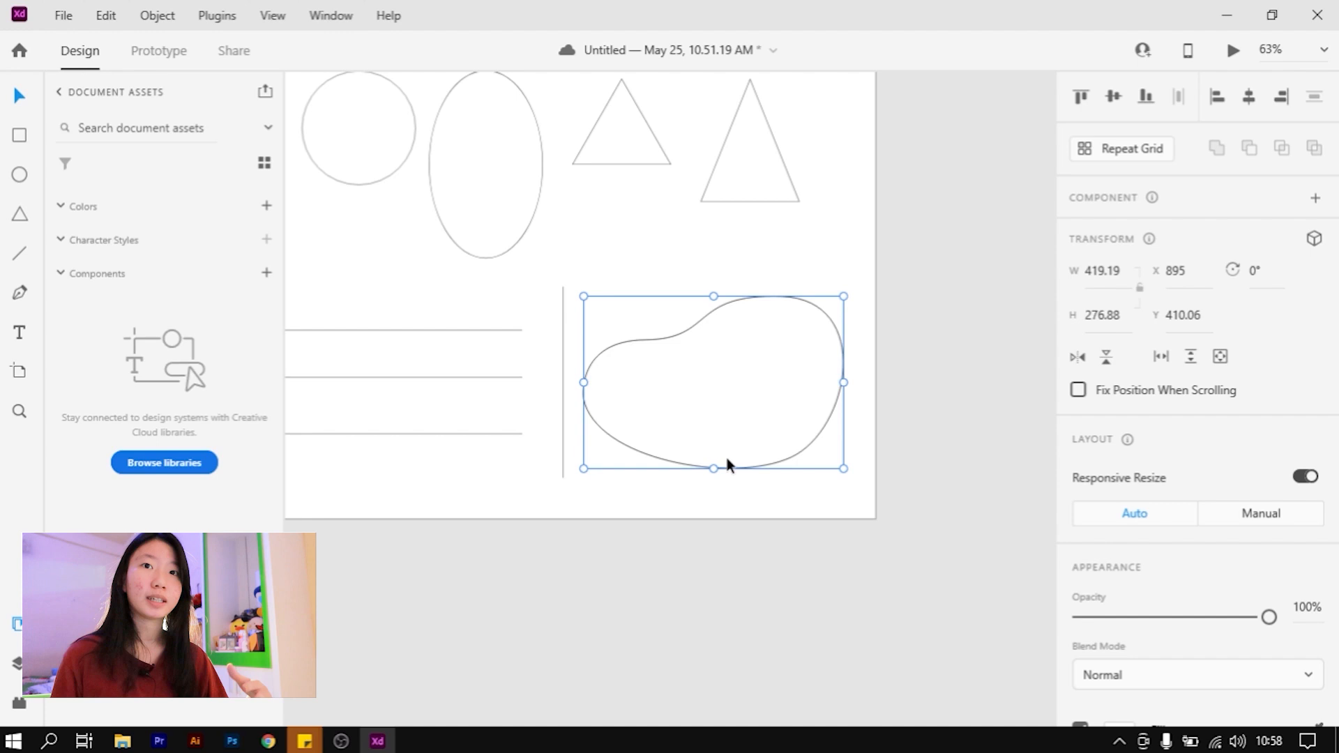
scroll(833, 362, "down", 4)
left_click(880, 348)
scroll(817, 367, "up", 2)
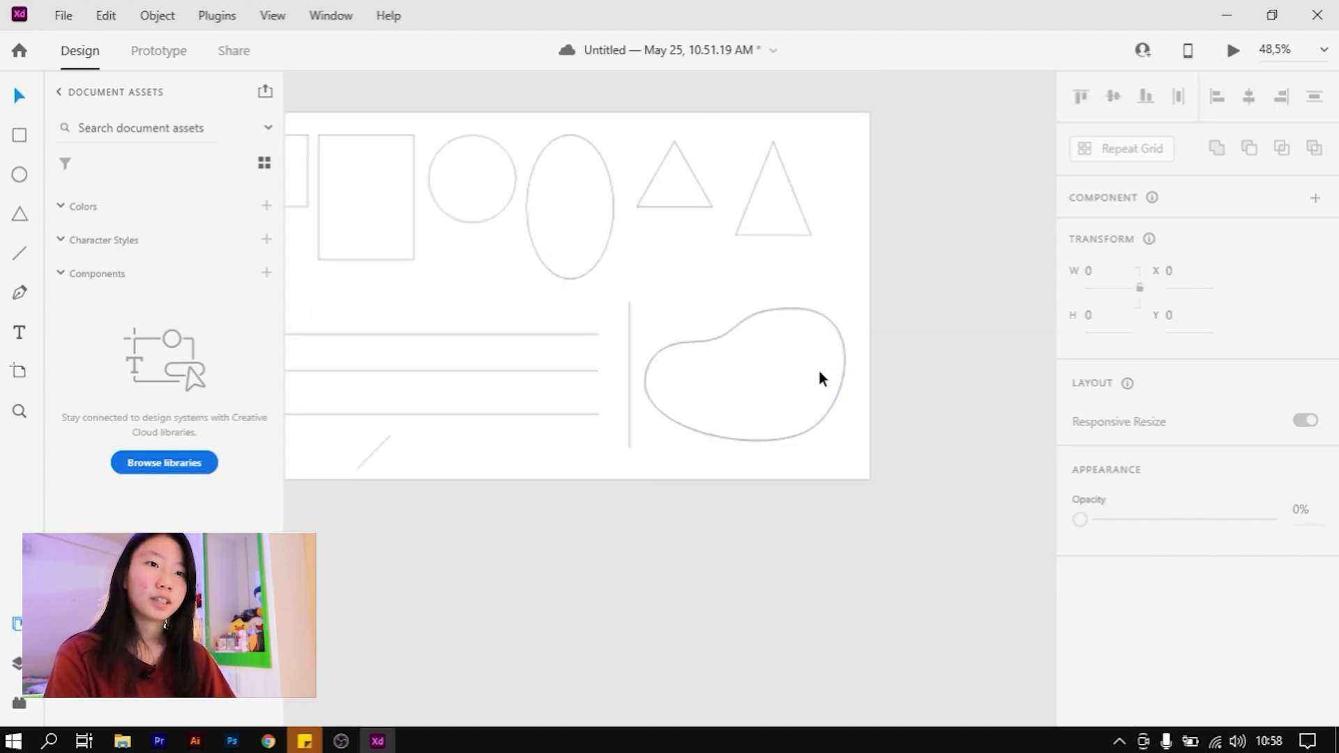
scroll(828, 392, "up", 3)
left_click(829, 392)
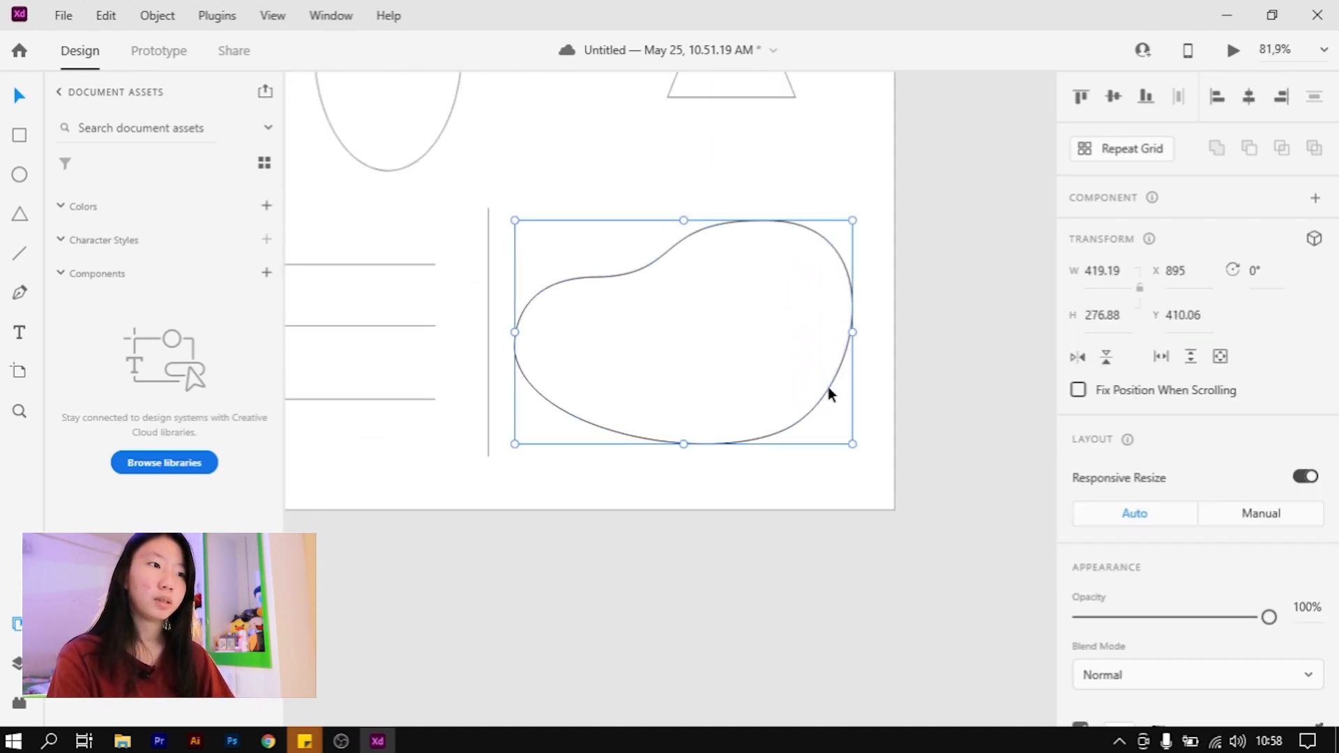
scroll(829, 391, "down", 3)
left_click(892, 380)
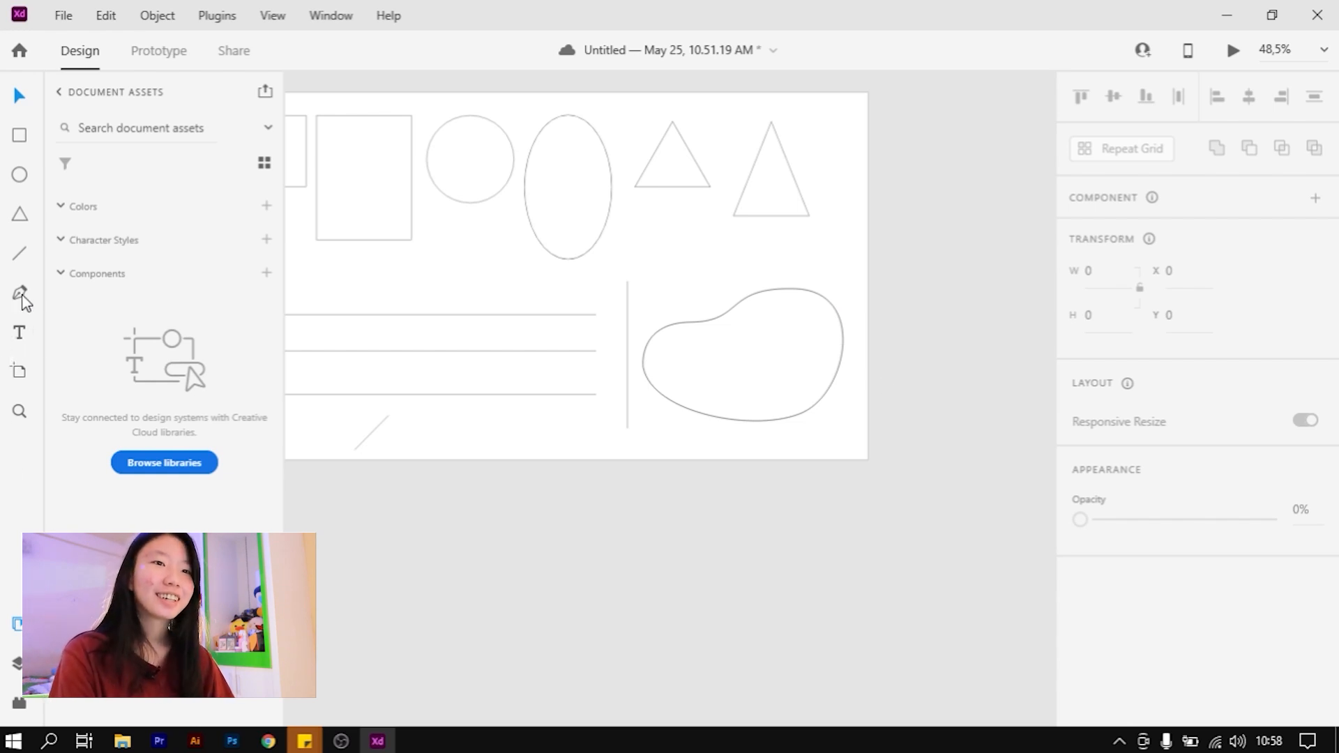
Add the text "Lorem Ipsum" just above the first horizontal line, at about X 55, Y 421
left_click(19, 336)
scroll(837, 307, "down", 3)
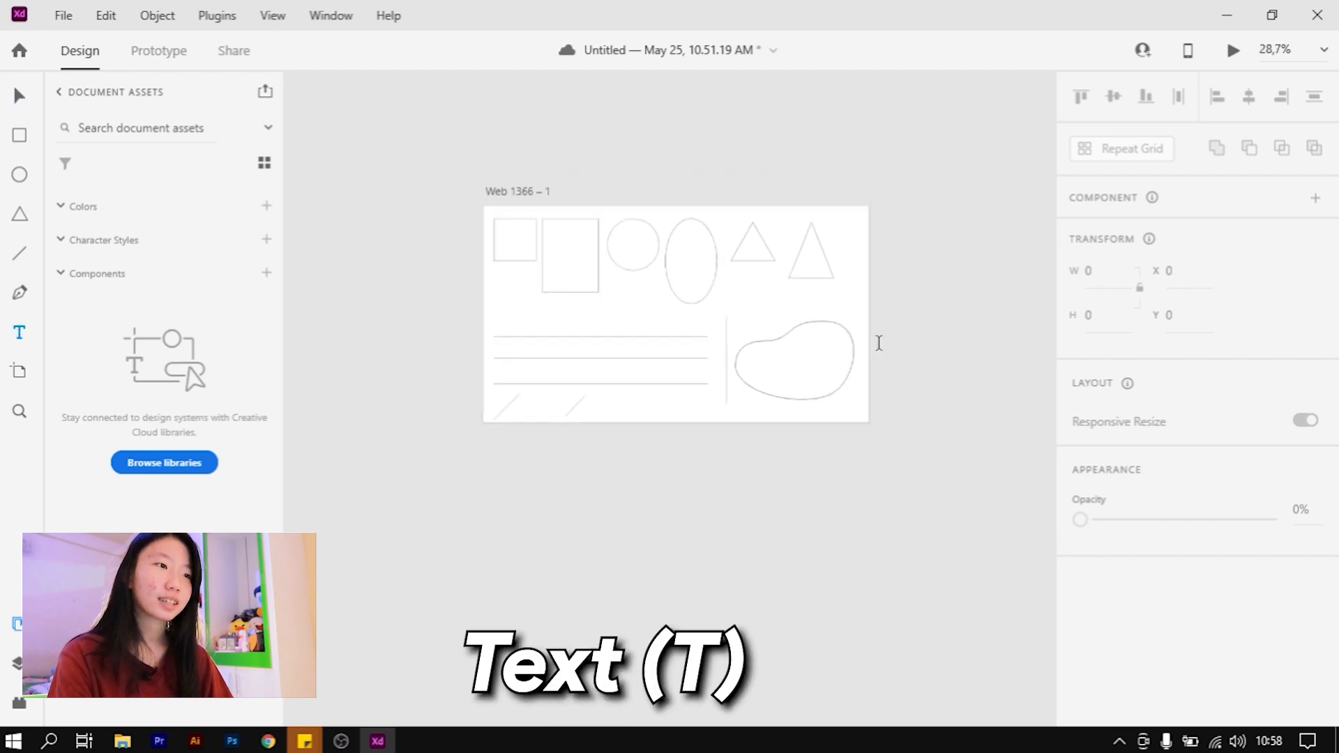
scroll(752, 212, "up", 5)
scroll(676, 286, "down", 3)
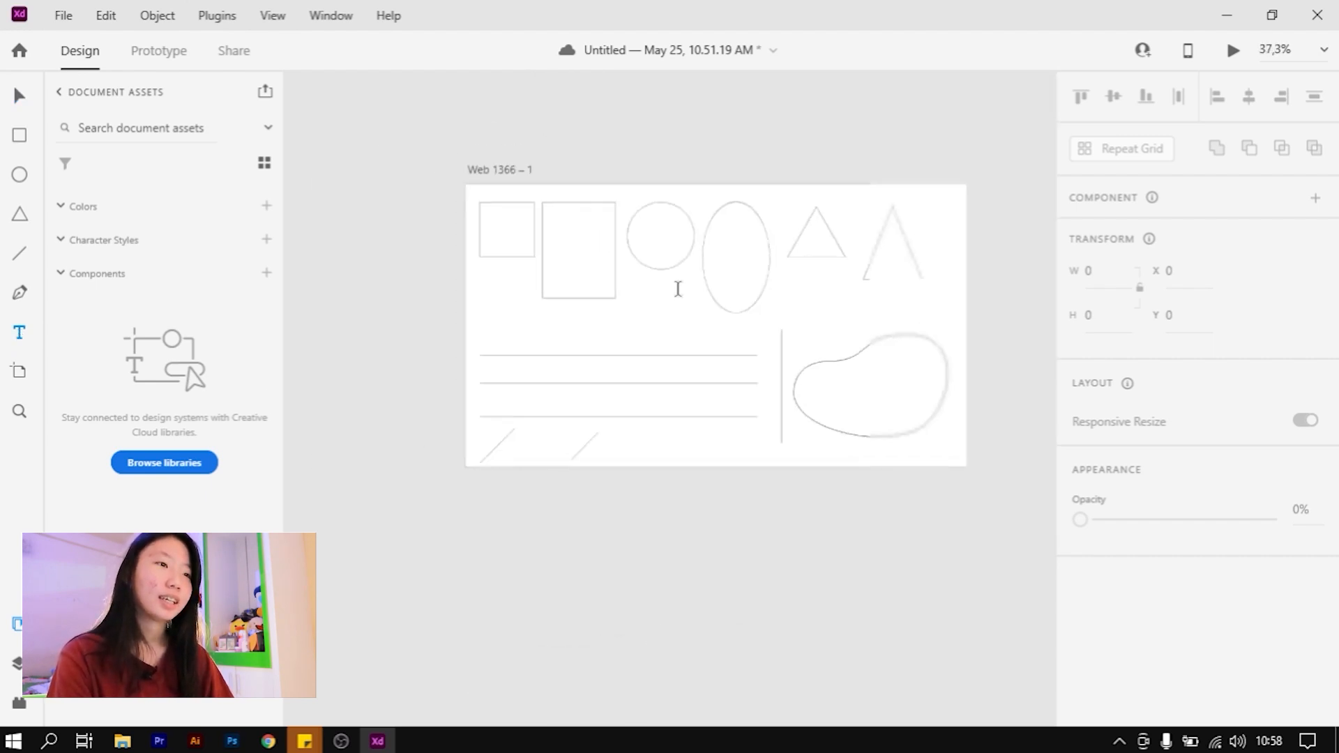
scroll(502, 356, "up", 5)
left_click(364, 357)
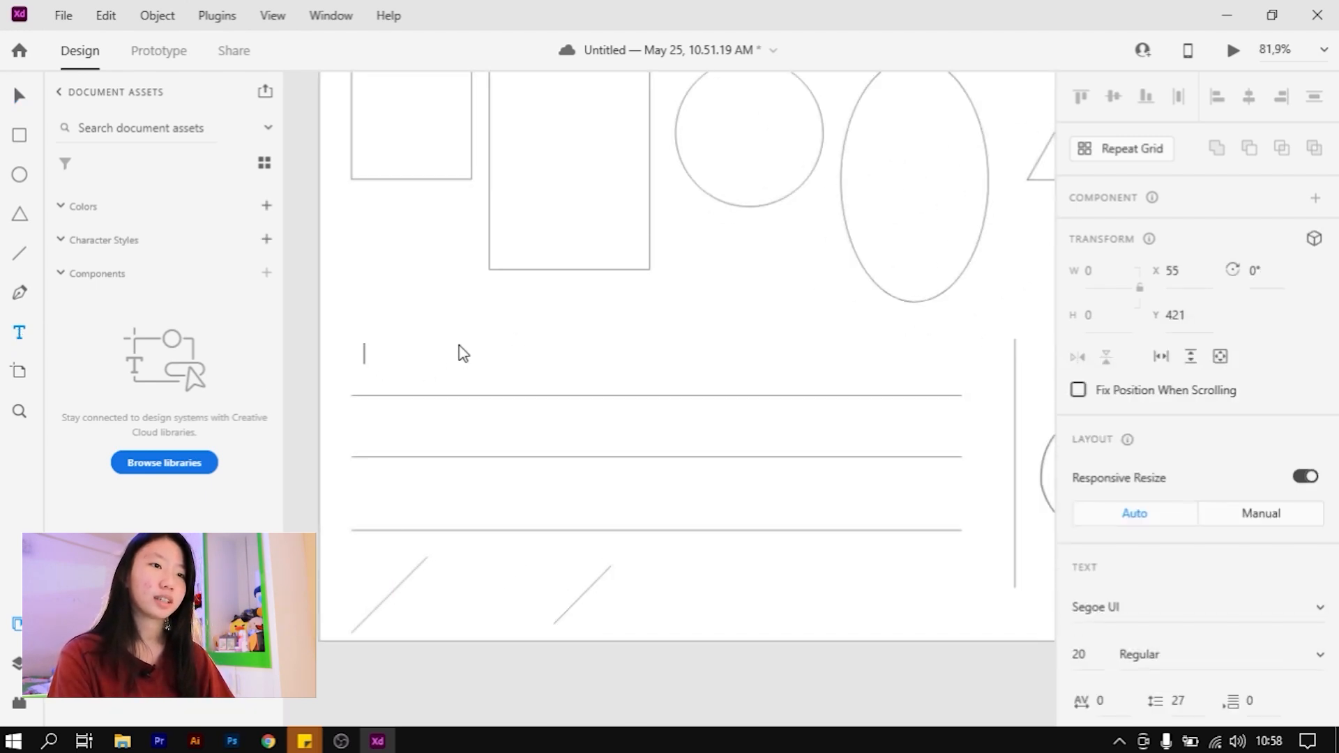
key("Caps_Lock")
type("L")
key("Caps_Lock")
type("orem")
key("Caps_Lock")
type("I")
key("Caps_Lock")
type("psum")
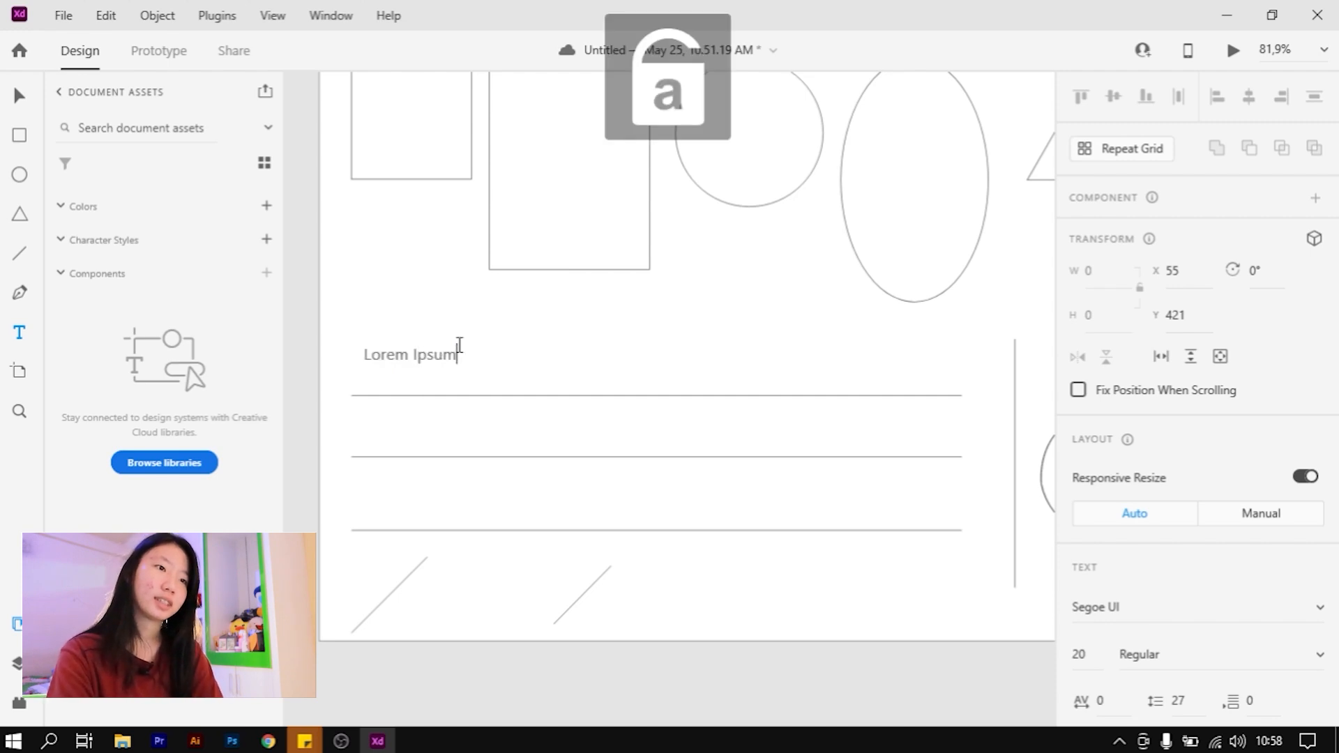
Duplicate the "Lorem Ipsum" text straight down between the first and second horizontal lines
key("Escape")
key("Escape")
left_click_drag(435, 364, 419, 433)
Examine the copied text's font, size, weight, character spacing, line spacing and paragraph spacing settings
scroll(1172, 364, "down", 6)
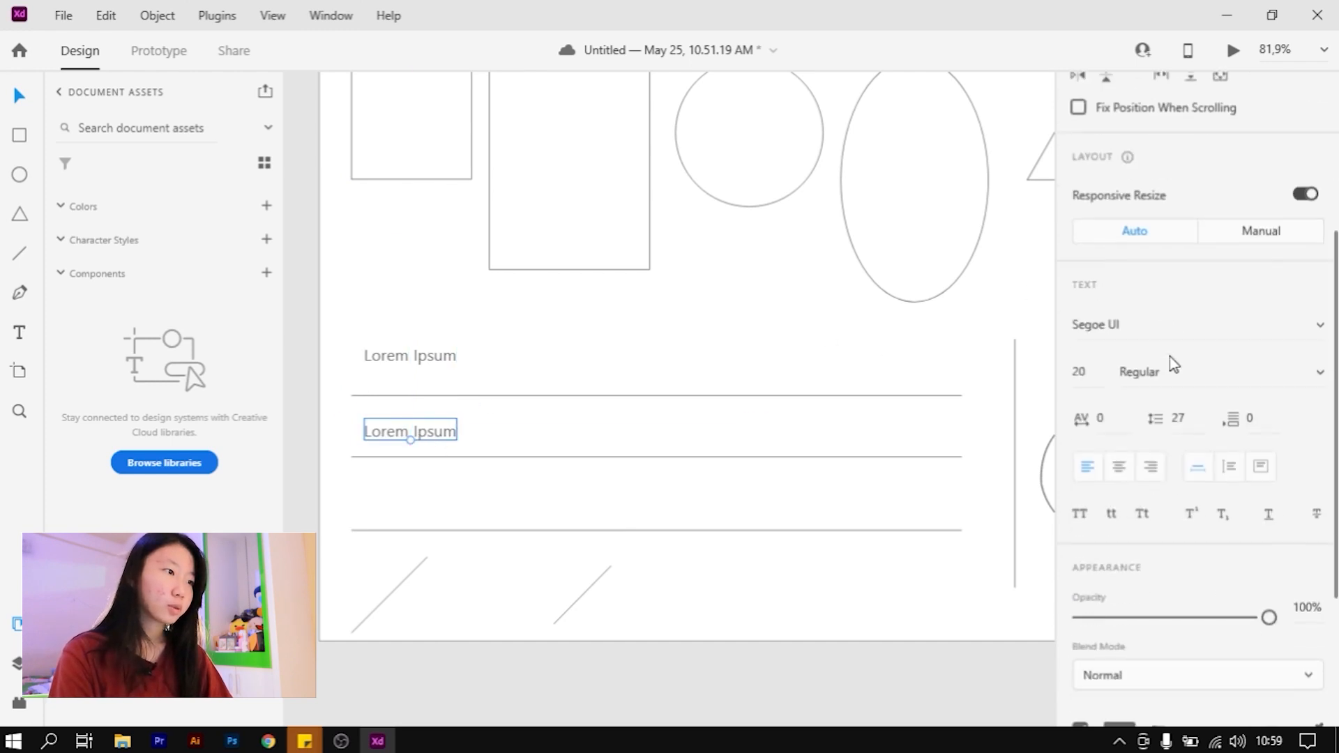
scroll(1186, 352, "up", 2)
scroll(1204, 338, "down", 2)
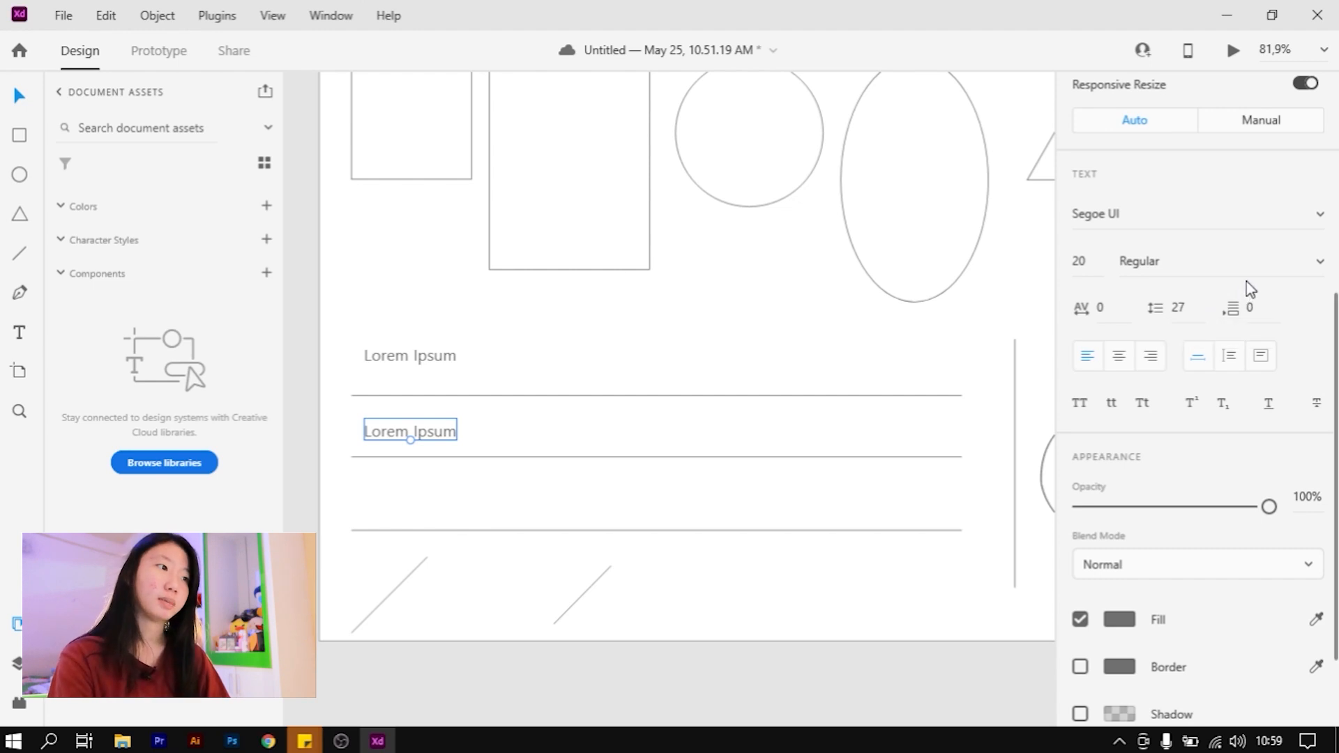
scroll(1245, 293, "up", 2)
left_click(1242, 320)
left_click(1100, 360)
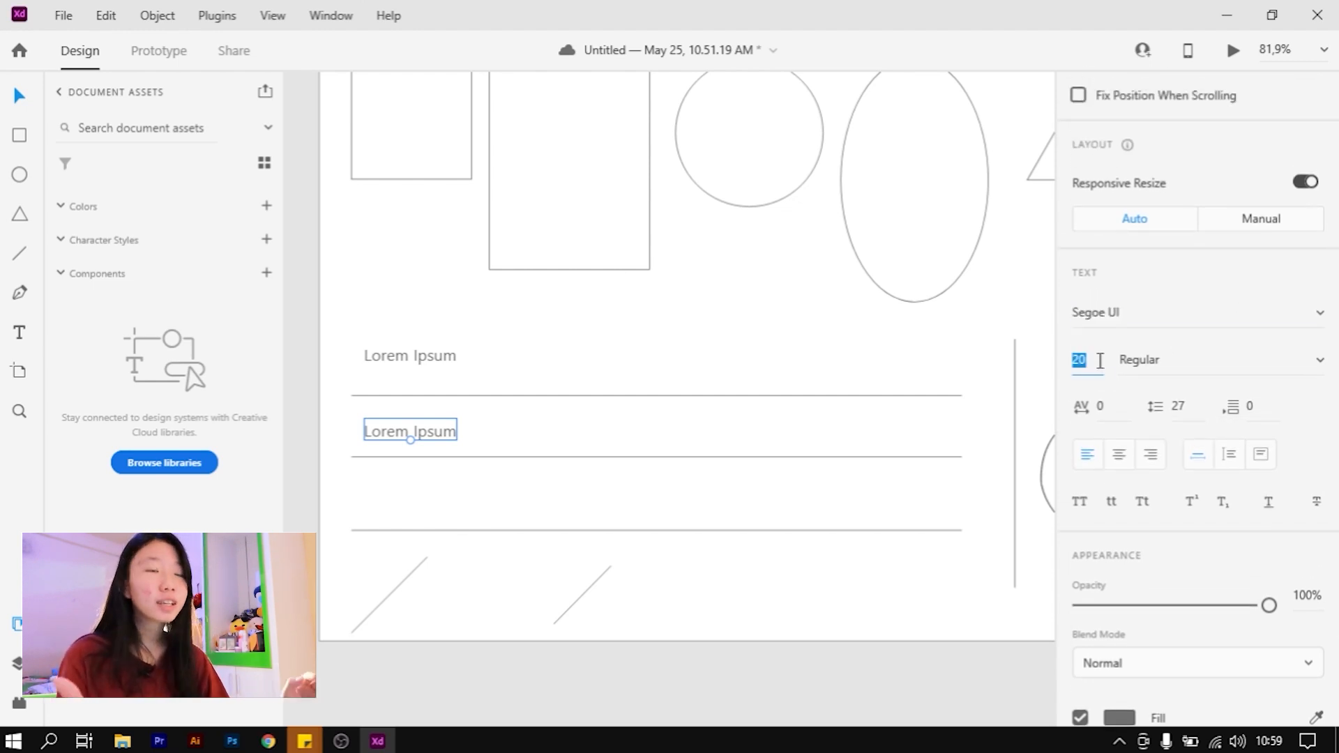
left_click(1181, 359)
left_click(1106, 405)
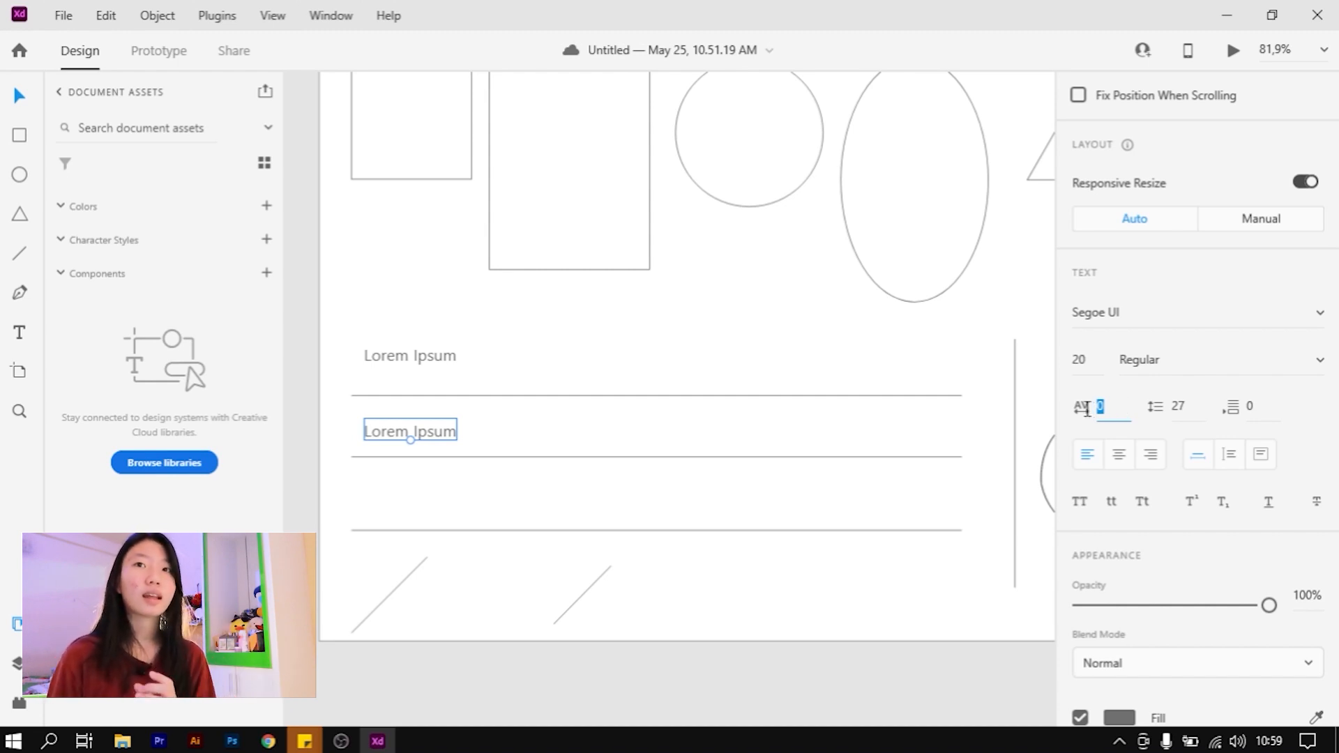
key("Tab")
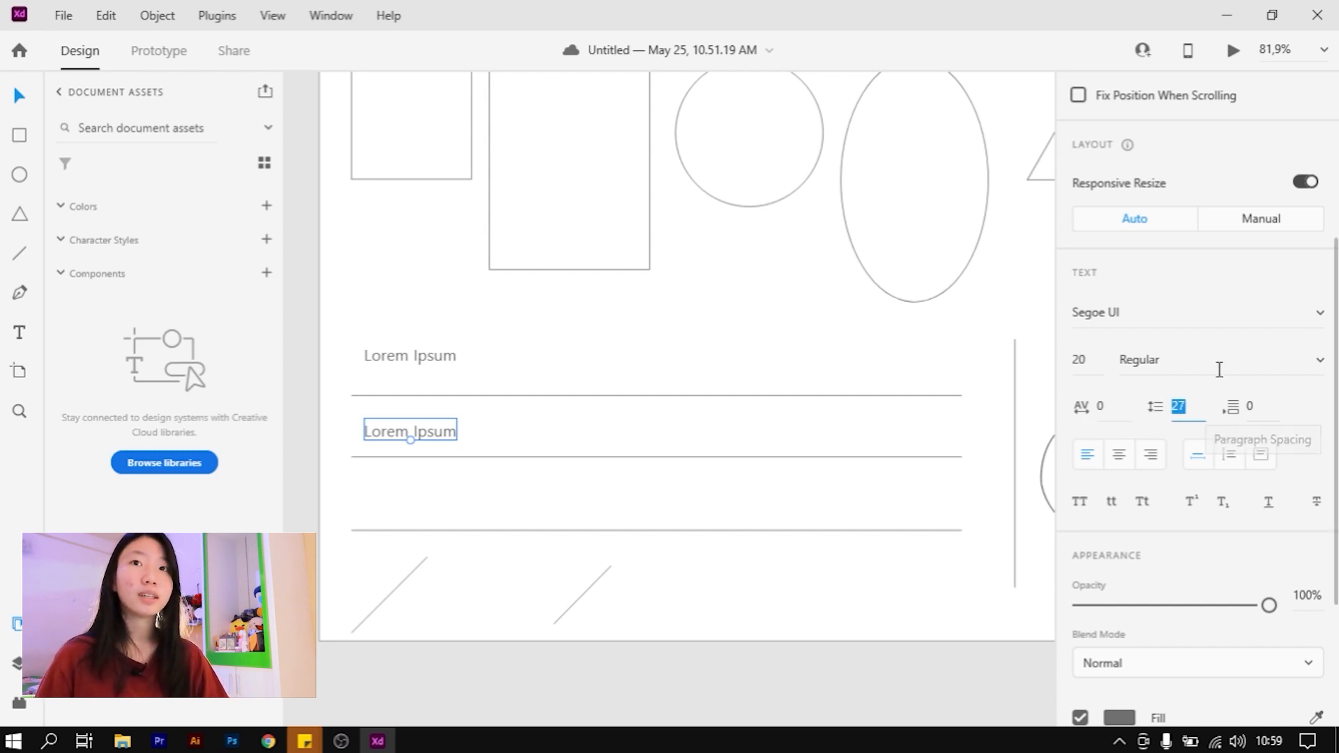
scroll(1247, 414, "down", 2)
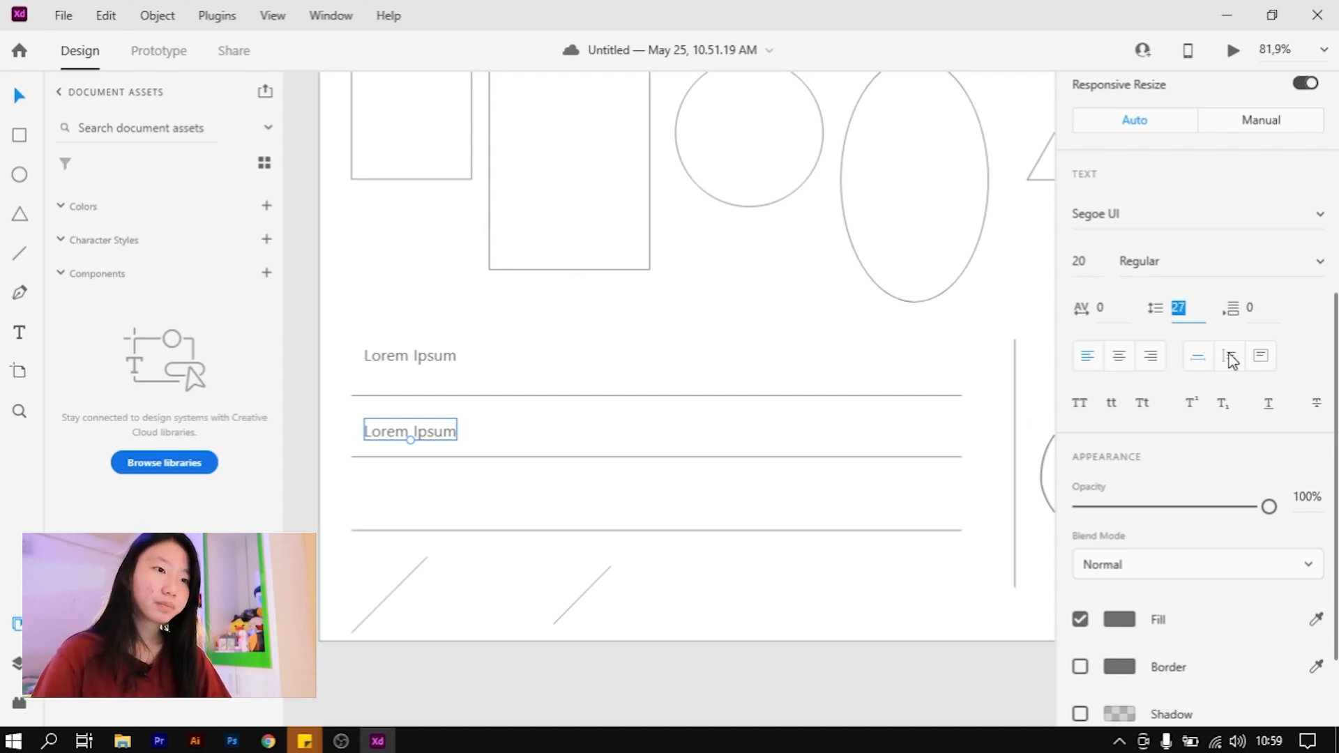
Try right and center alignment on the copied text, return it to left alignment and save the document
left_click(1151, 357)
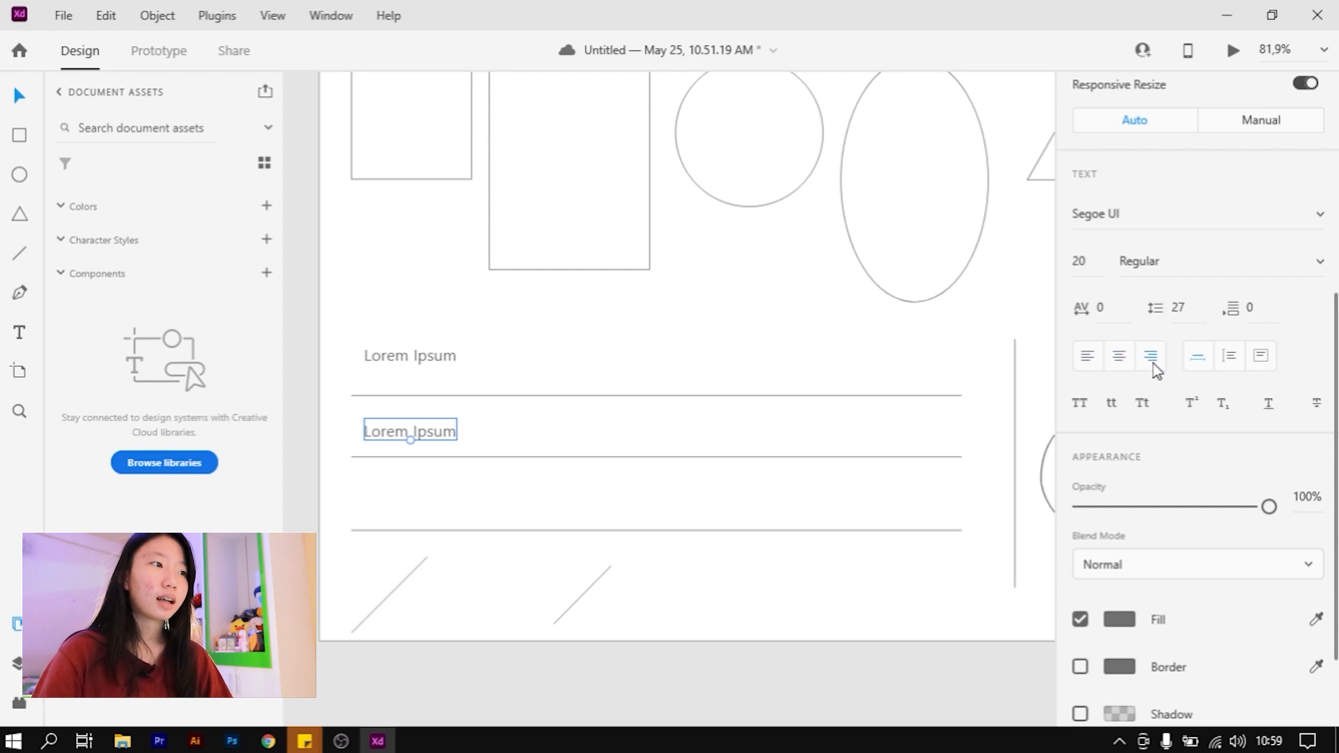
left_click(1128, 363)
left_click(1087, 357)
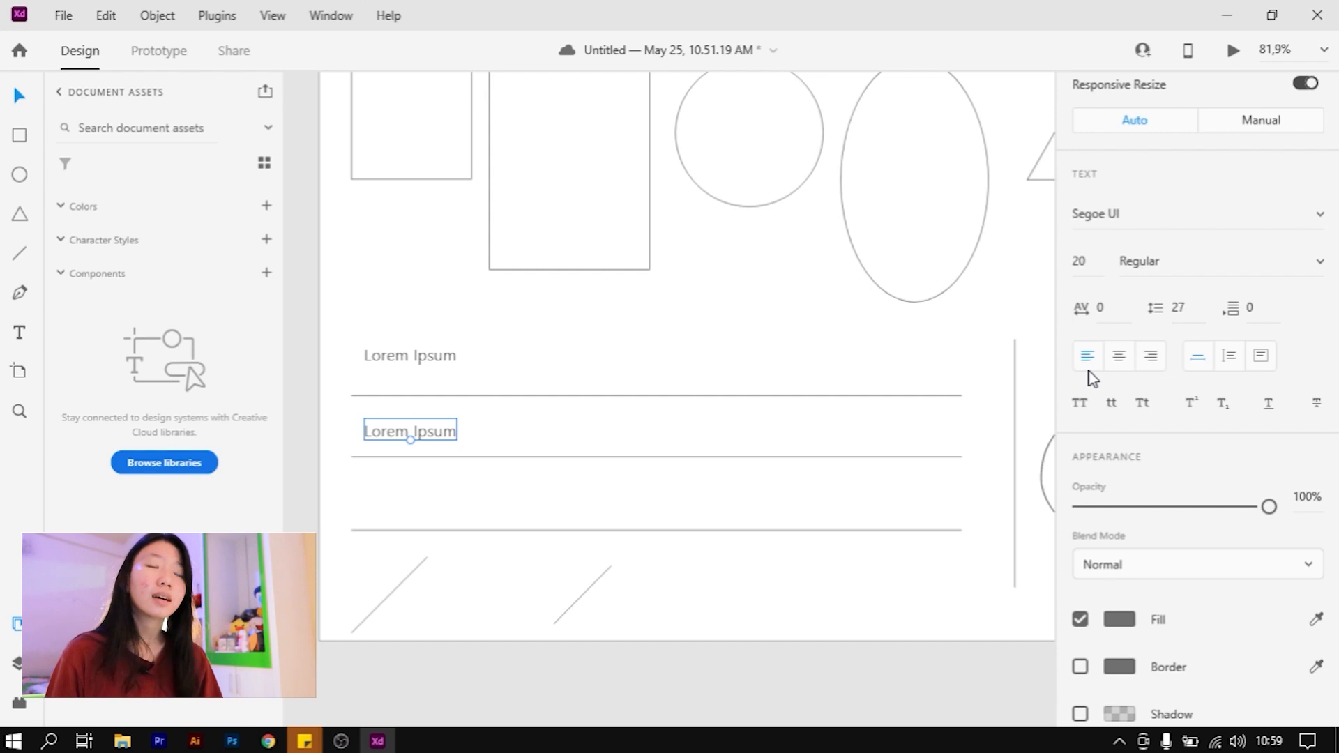
key("ctrl+s")
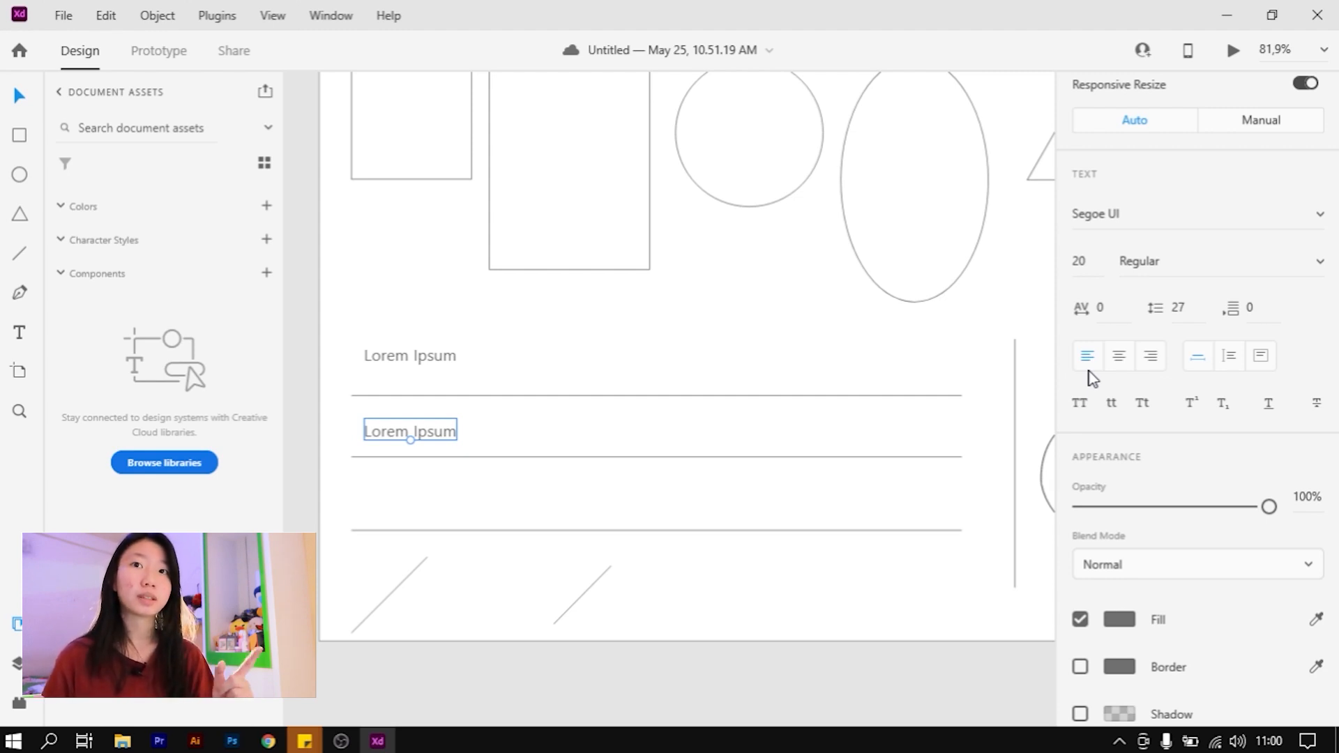
Try the Fixed Size text mode on the copied text and return it to Auto Width
left_click(1262, 359)
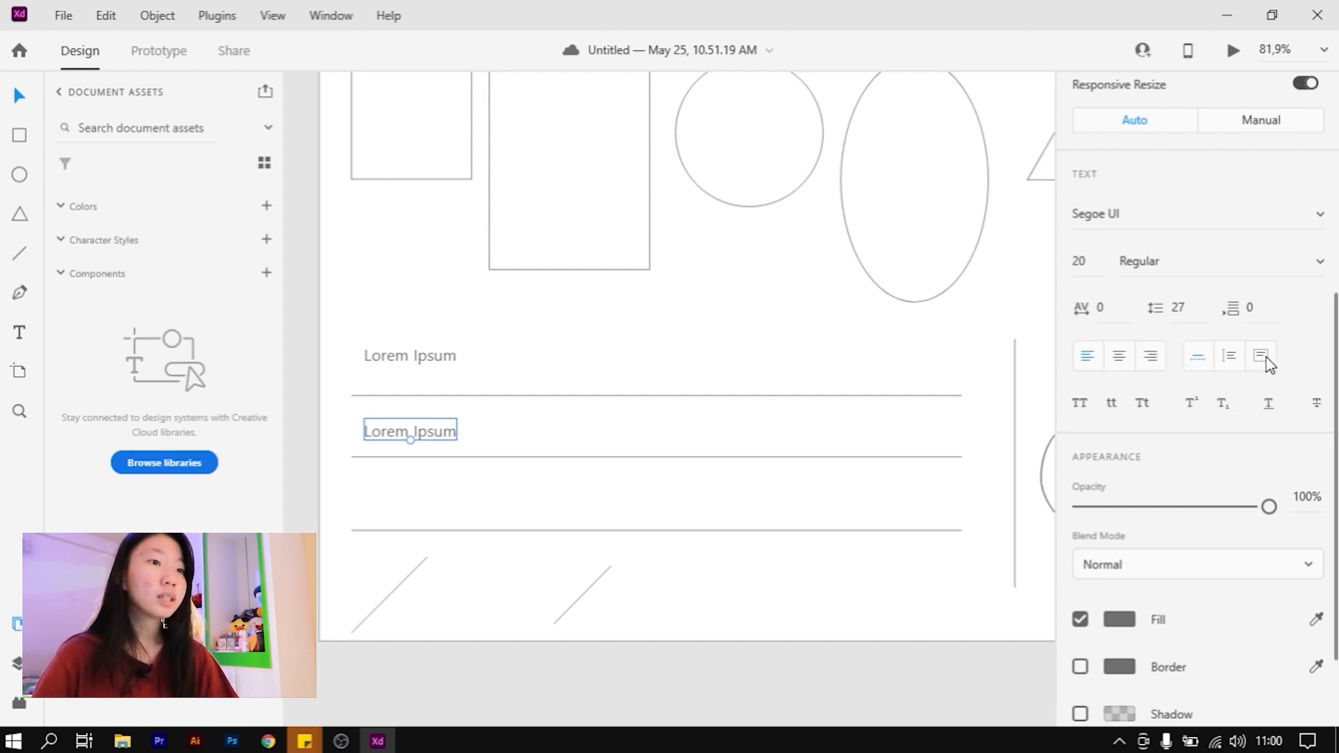
left_click(1197, 359)
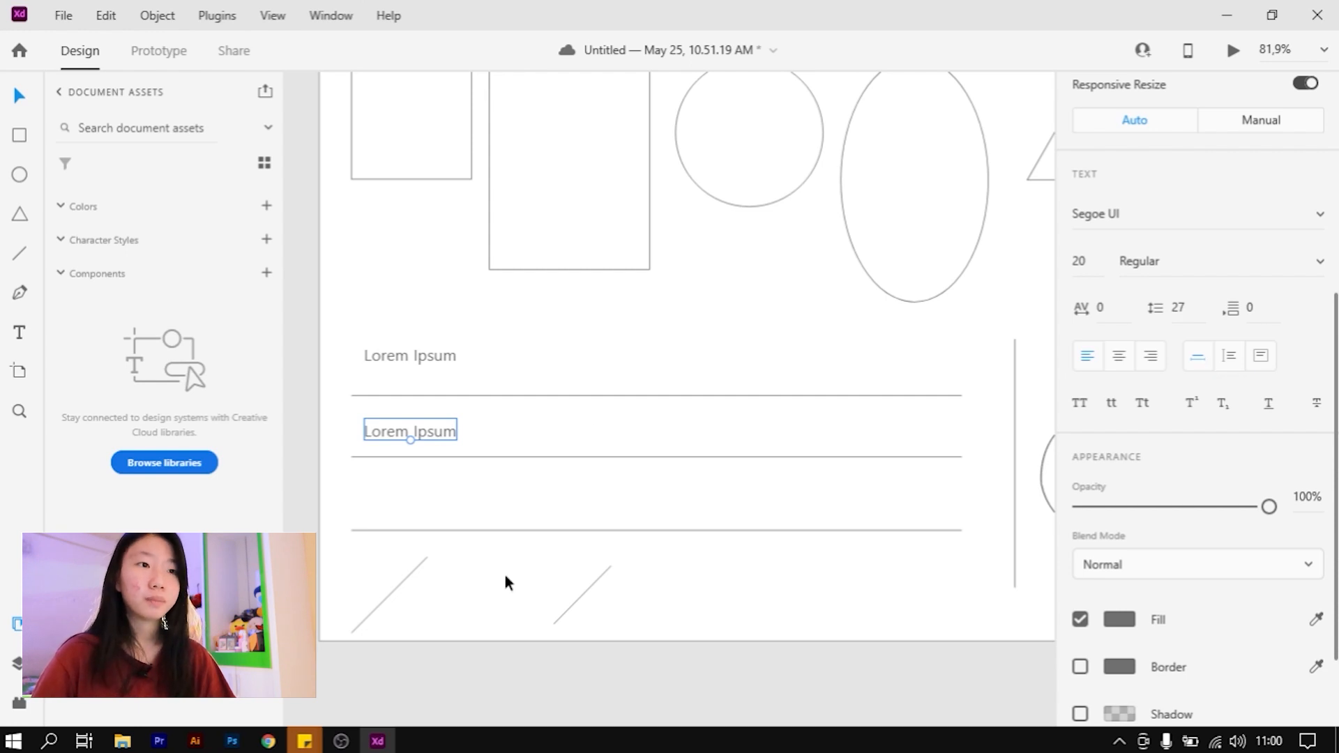
Lengthen the lower text by copying "Lorem Ipsum" and pasting it seven times at the end of the same line
double_click(454, 429)
left_click(458, 429)
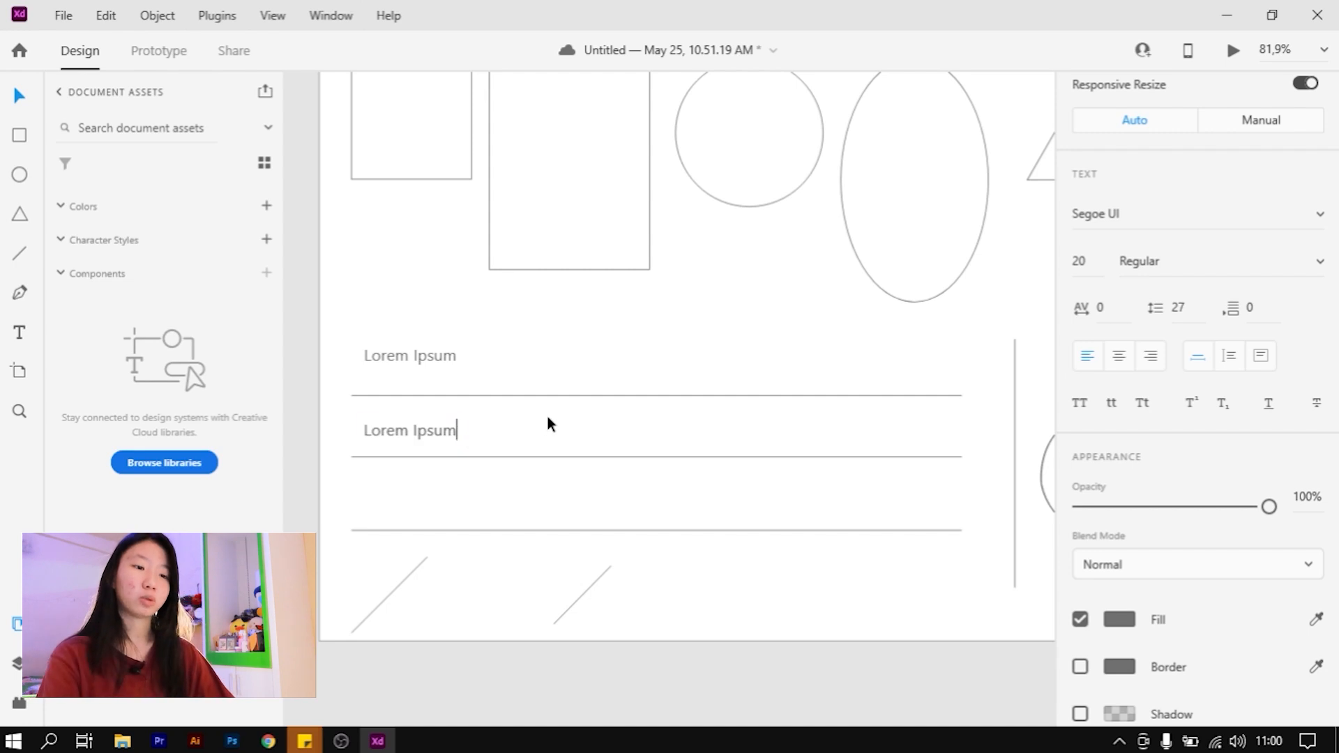
key("ctrl+a")
key("ctrl+c")
key("Right")
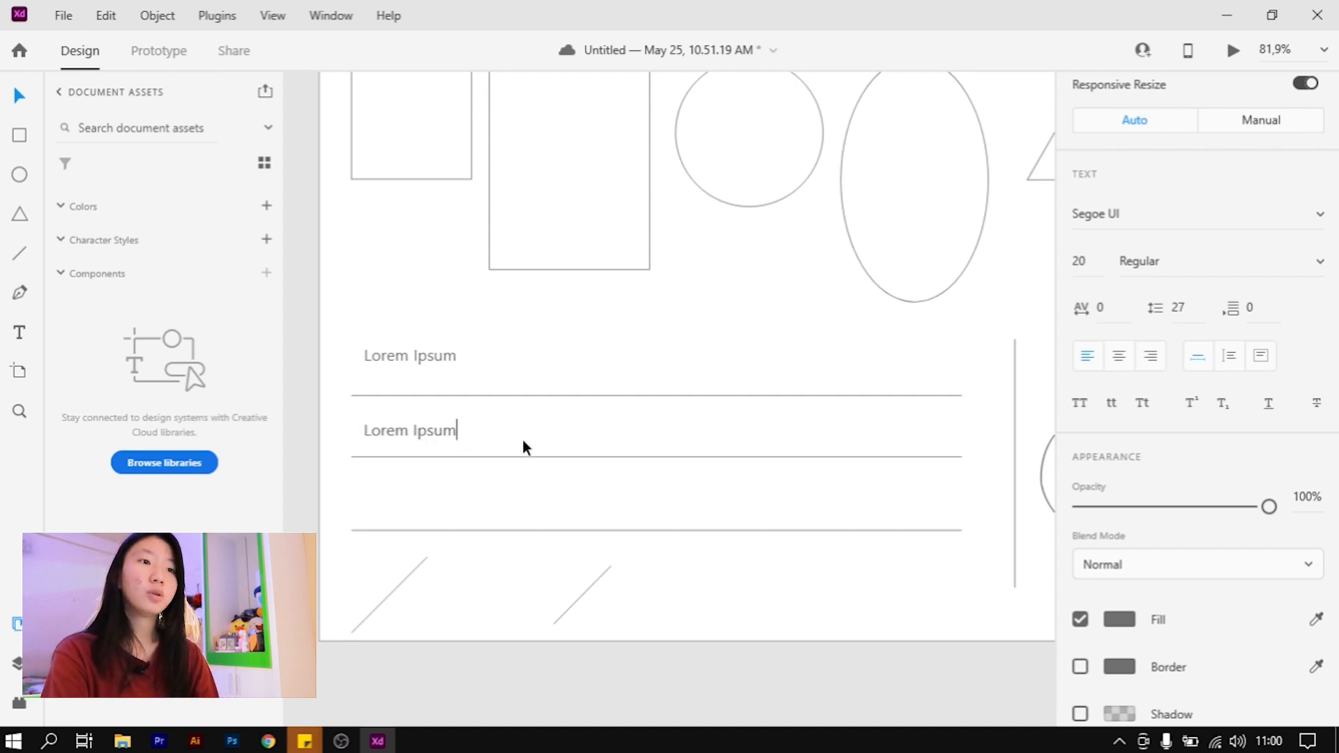
key("ctrl+v")
key("ctrl+v")
key("ctrl+v")
key("ctrl+v")
key("ctrl+v")
key("ctrl+v")
key("ctrl+v")
key("Escape")
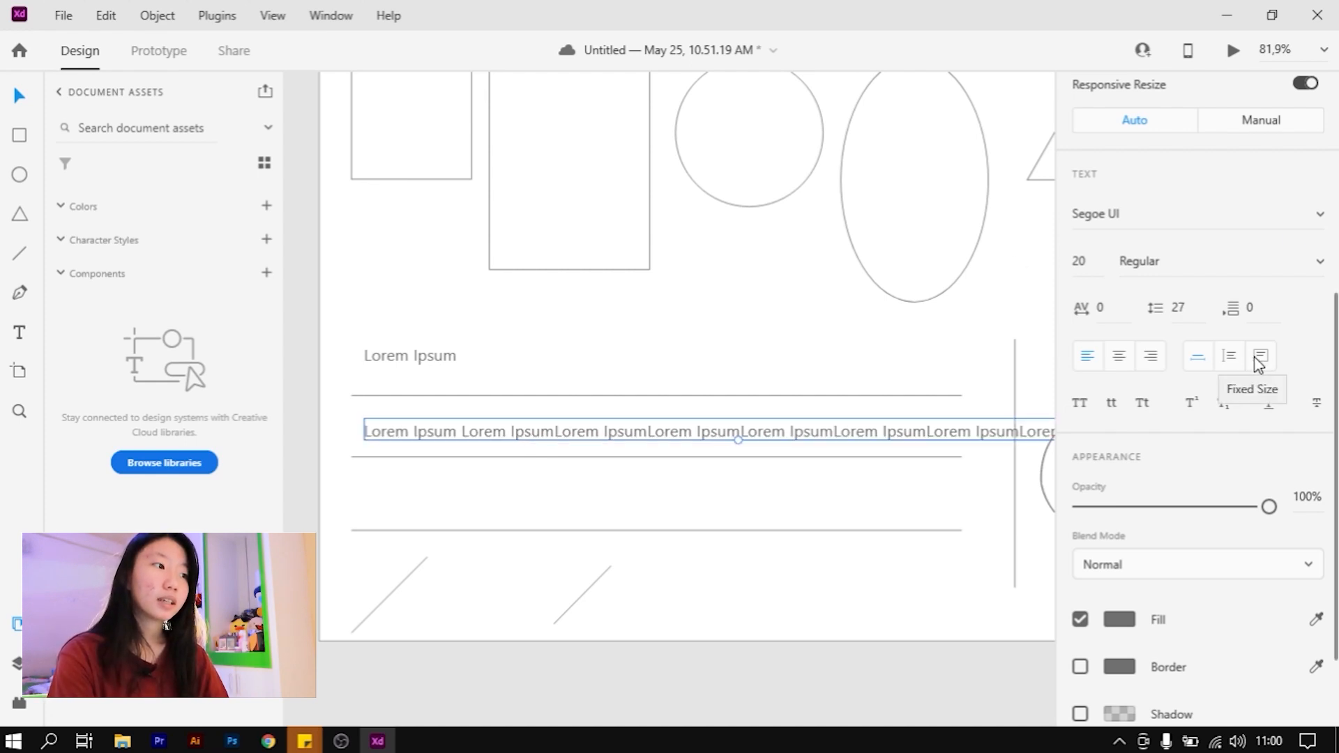
Set the long text to Fixed Size, narrow its box, and extend the box down to just above the third horizontal line
scroll(556, 421, "down", 4)
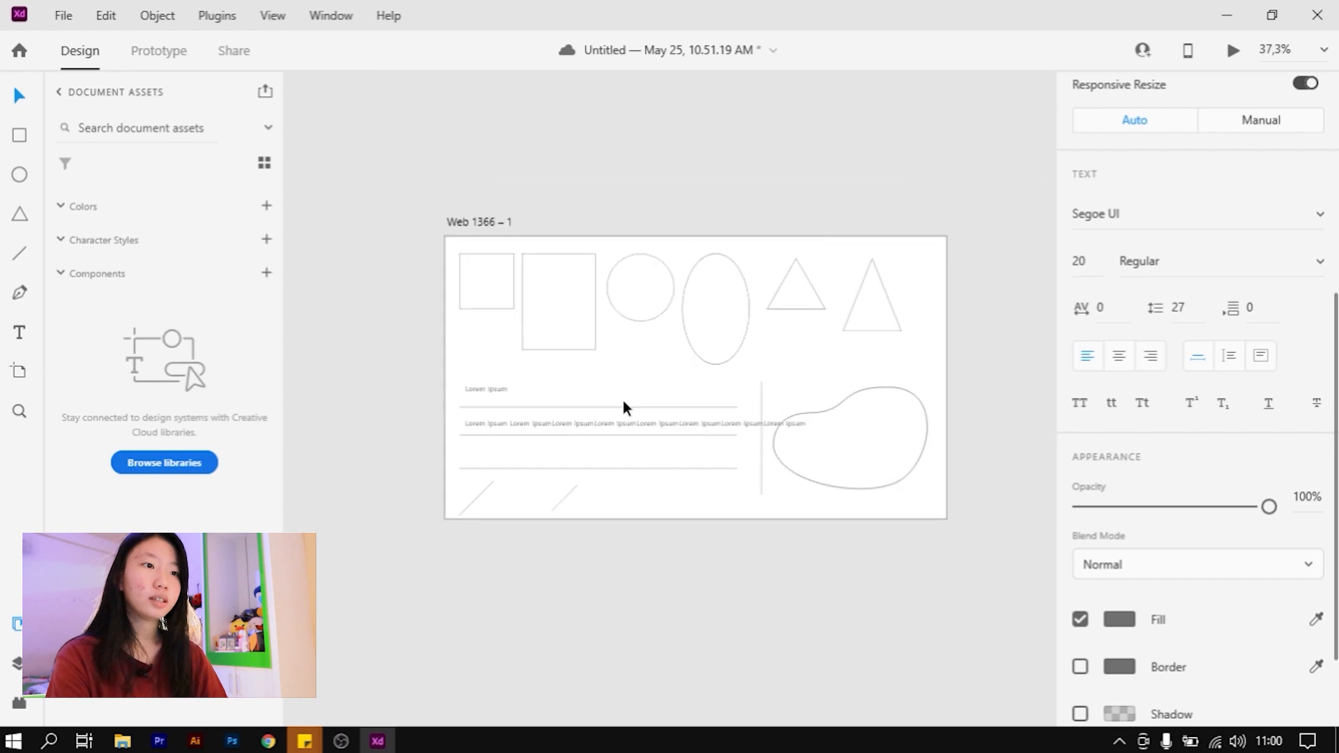
scroll(702, 412, "up", 2)
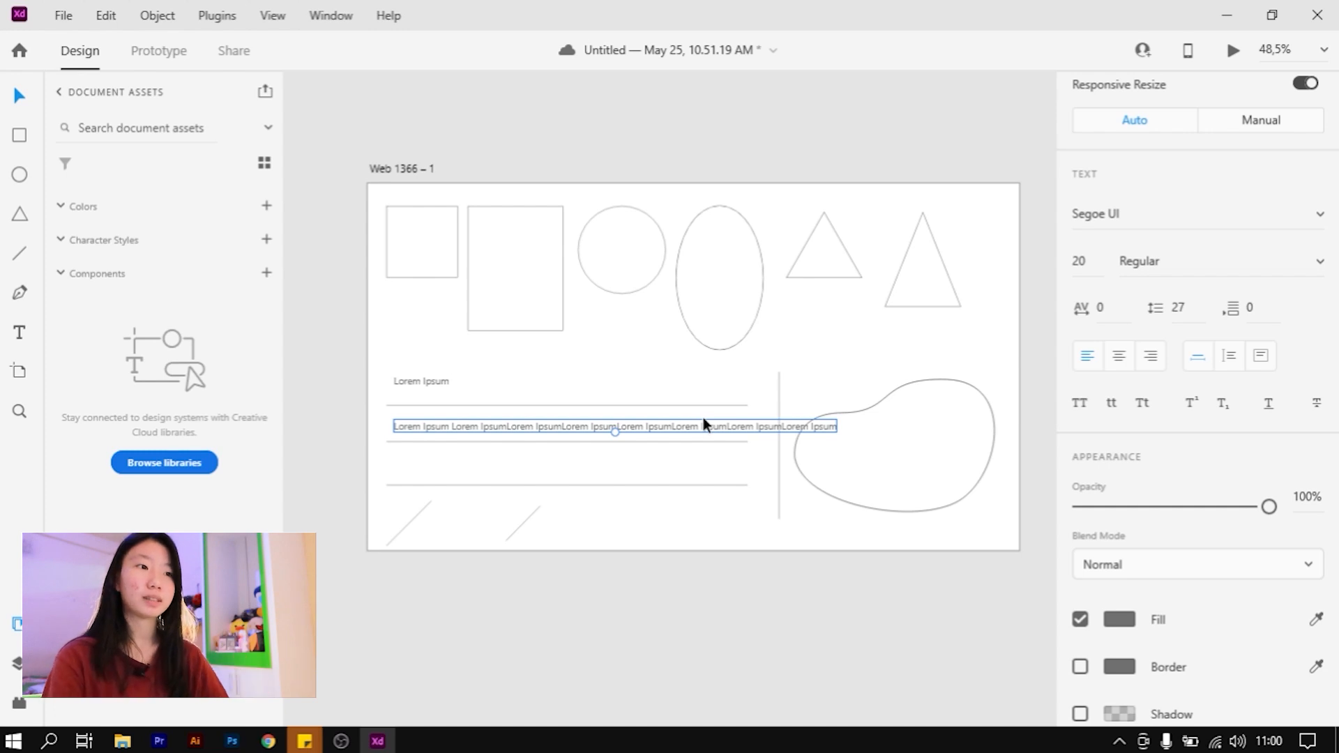
left_click(1261, 355)
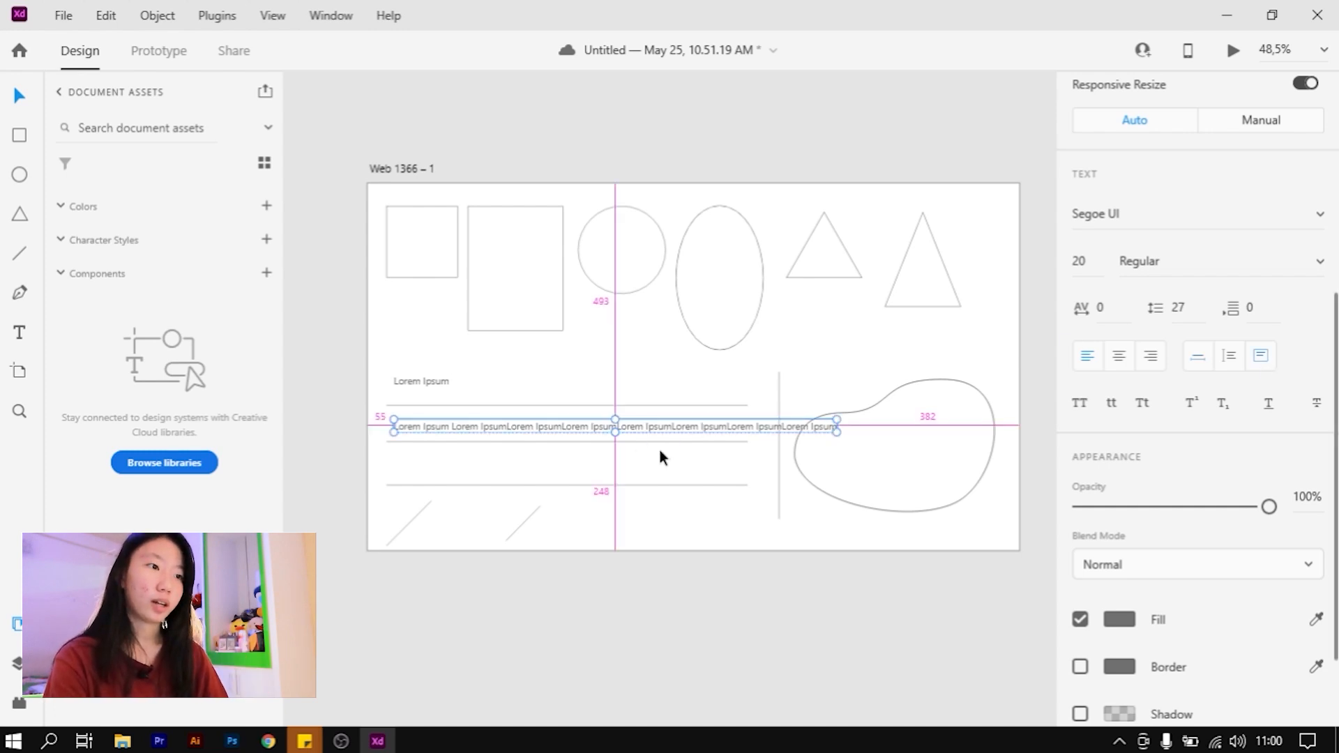
scroll(627, 452, "up", 2)
left_click_drag(893, 418, 639, 445)
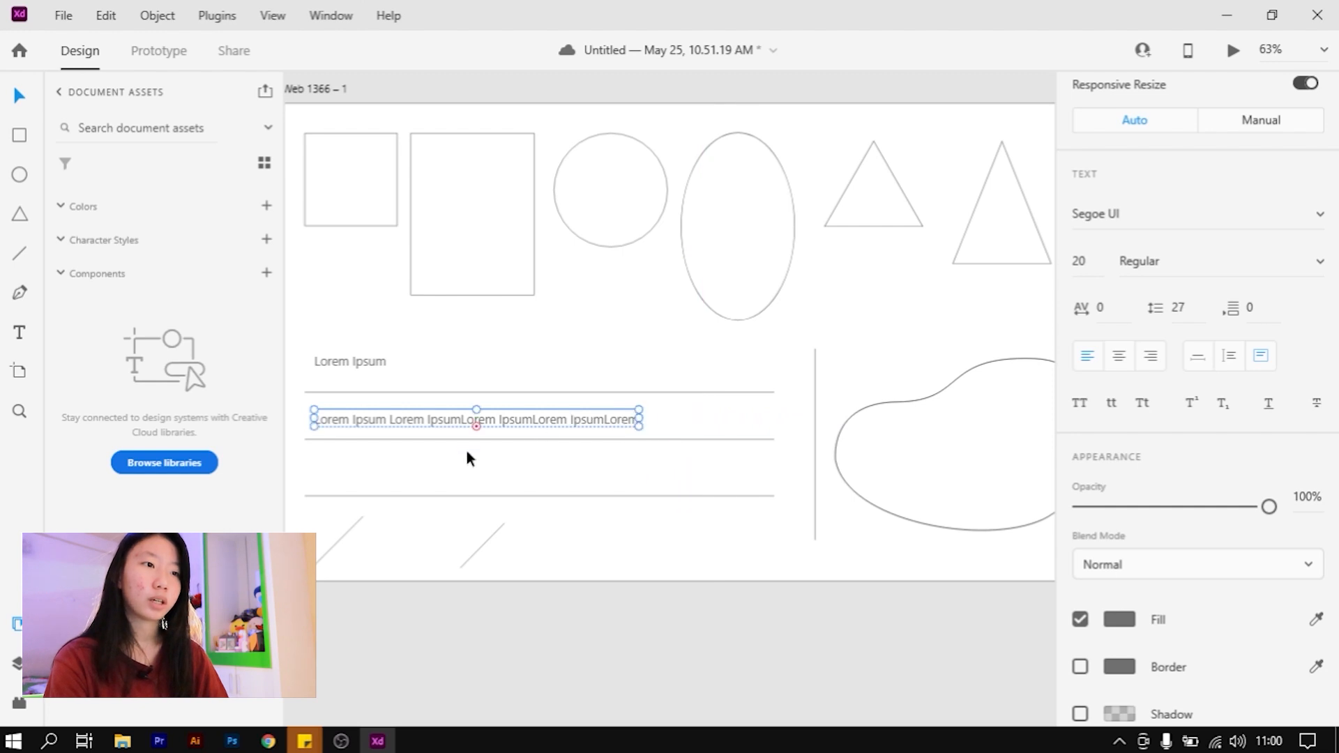
left_click_drag(476, 427, 475, 482)
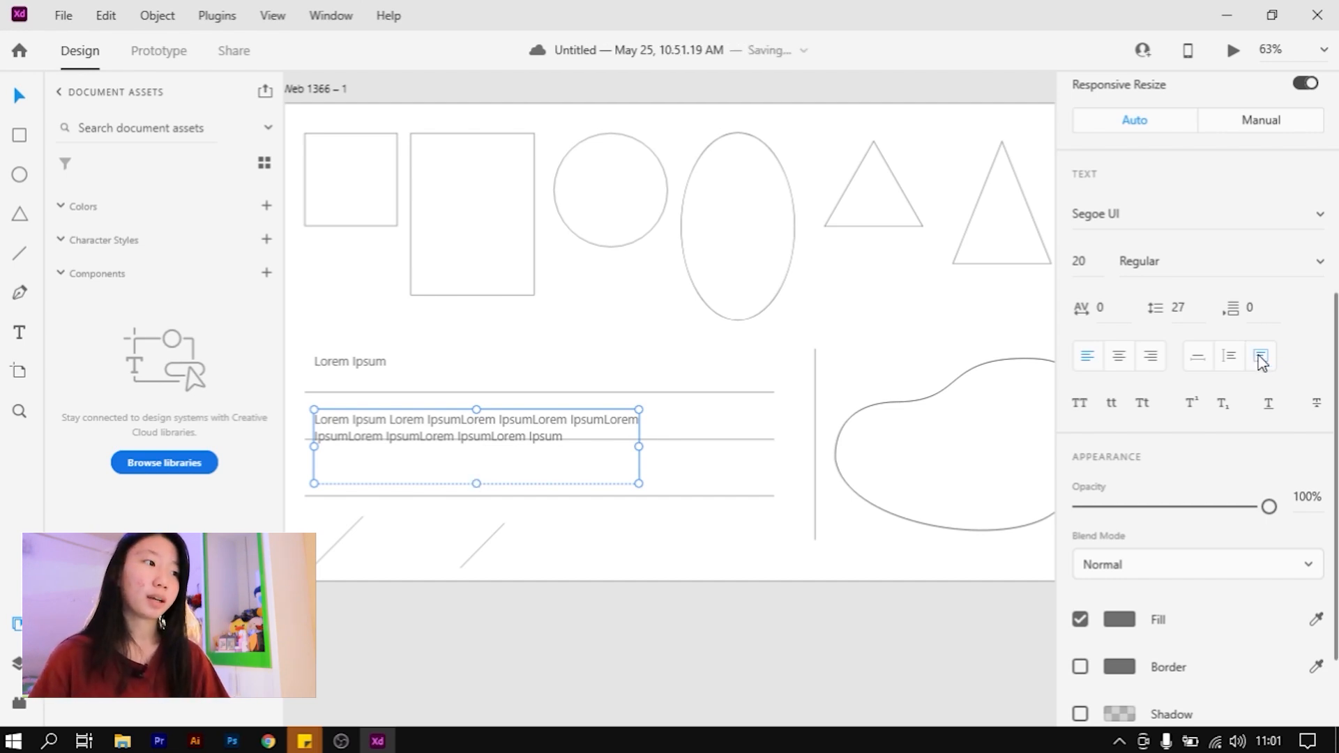
Move the long text box slightly up and left, try uppercase and lowercase on it, and finish with Title Case
mouse_move(529, 428)
left_mouse_down()
mouse_move(542, 441)
mouse_move(521, 421)
left_mouse_up()
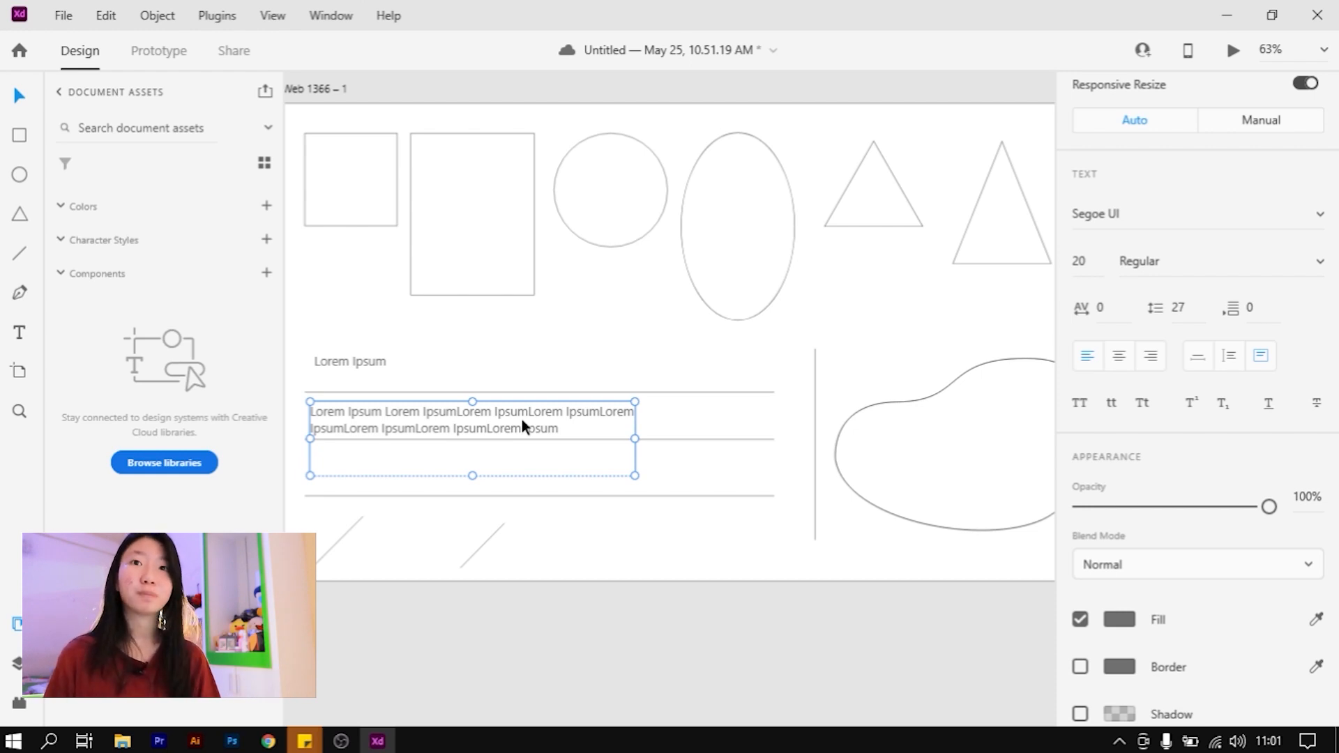
left_click(1086, 411)
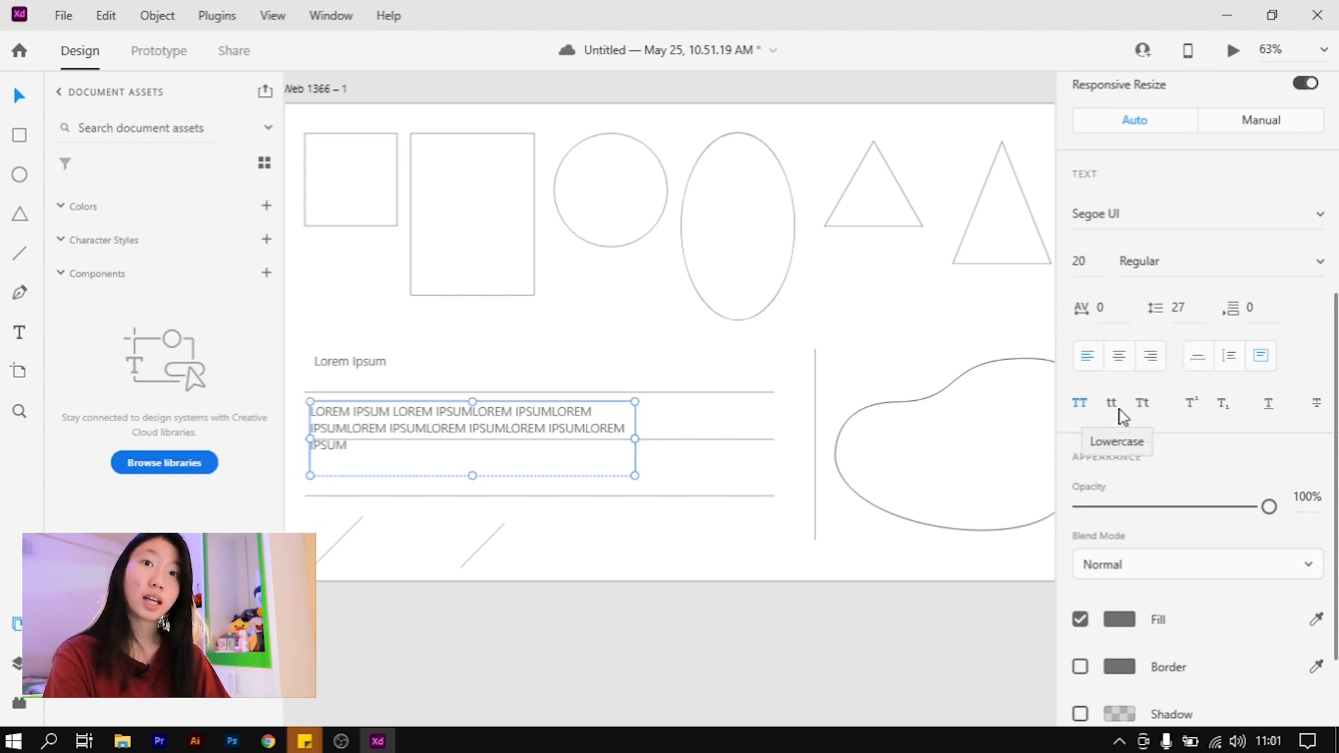
left_click(1121, 414)
left_click(1145, 412)
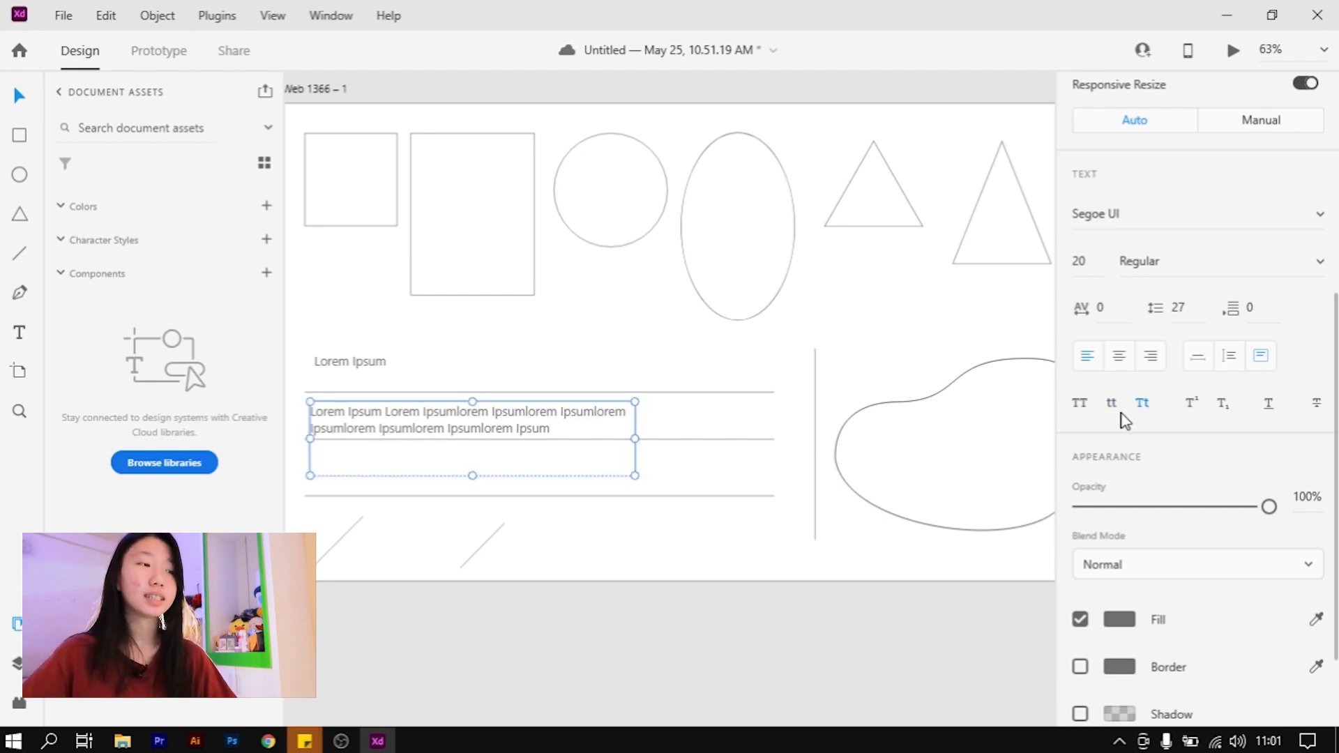
Try superscript and subscript on the long text and return it to normal characters
left_click(1192, 403)
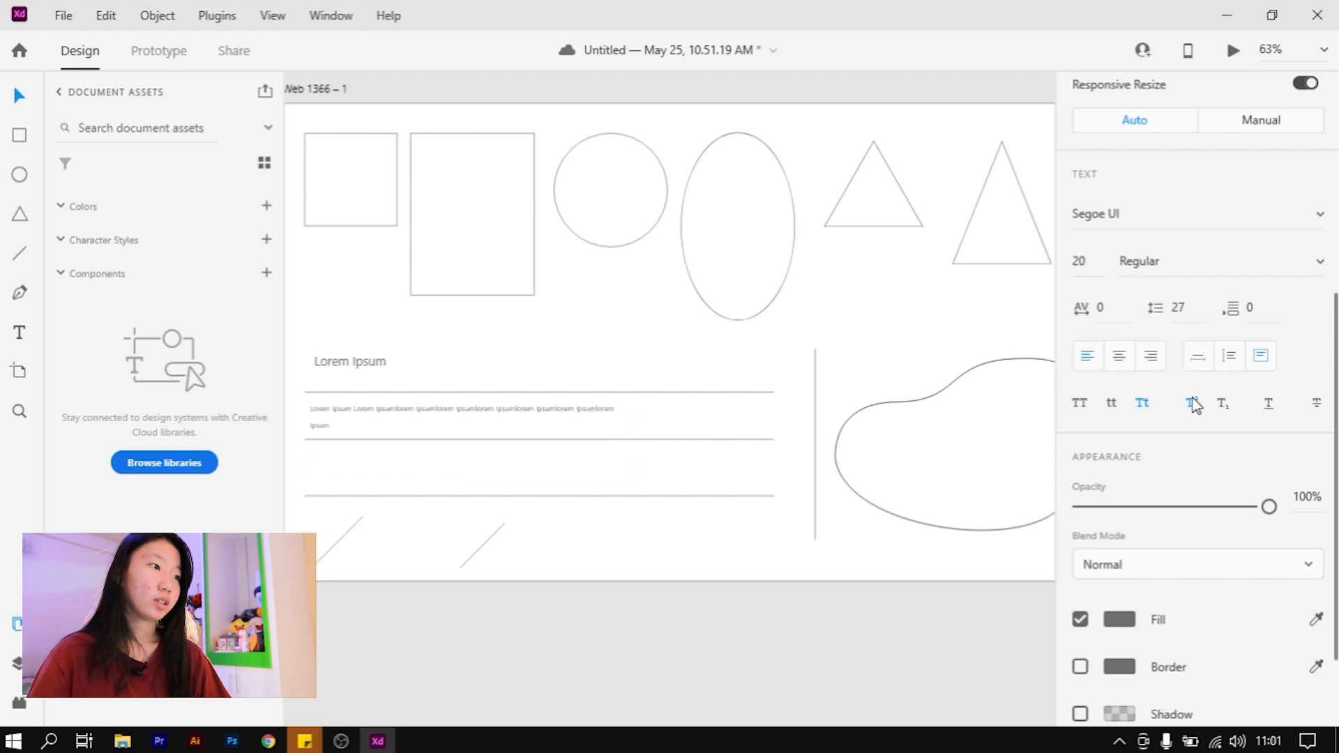
left_click(1228, 410)
left_click(1233, 413)
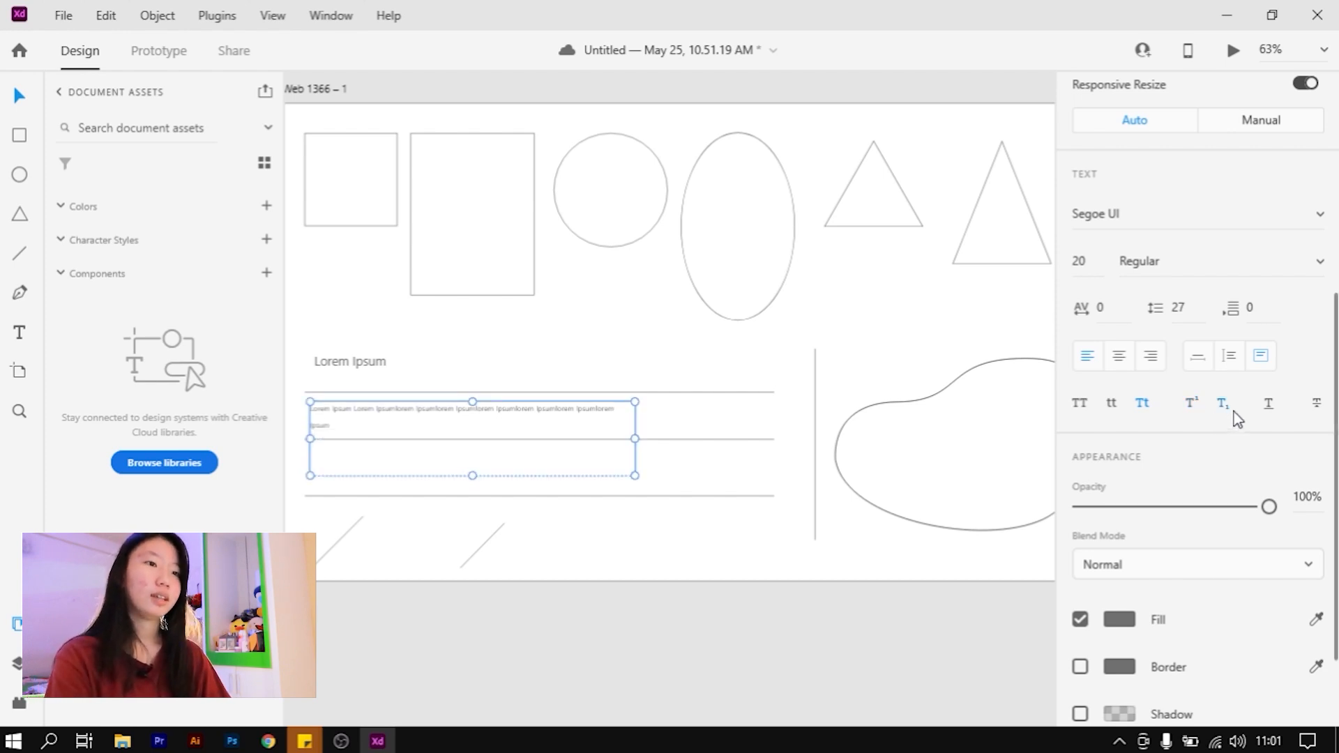
scroll(365, 429, "up", 5)
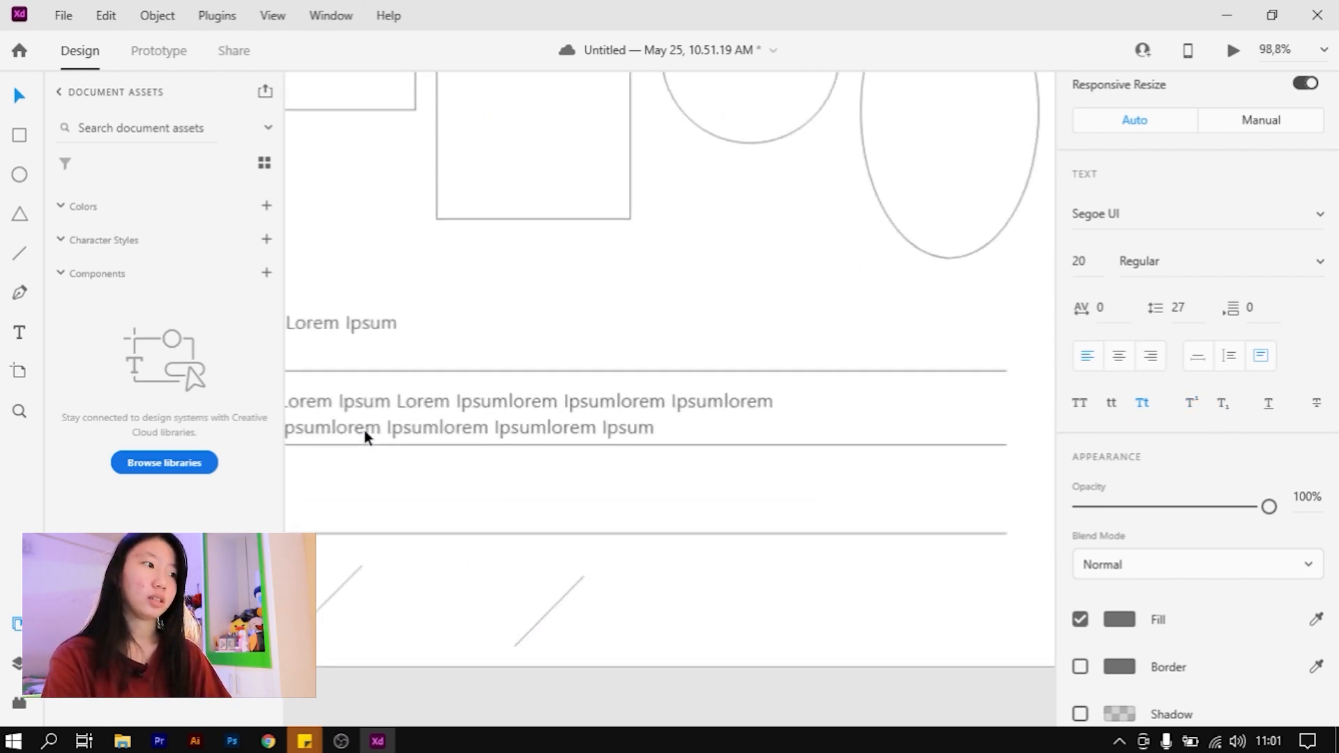
Try underline and strikethrough on the long text, undo both and deselect the text
left_click(1268, 403)
left_click(1316, 403)
key("ctrl+z")
key("ctrl+z")
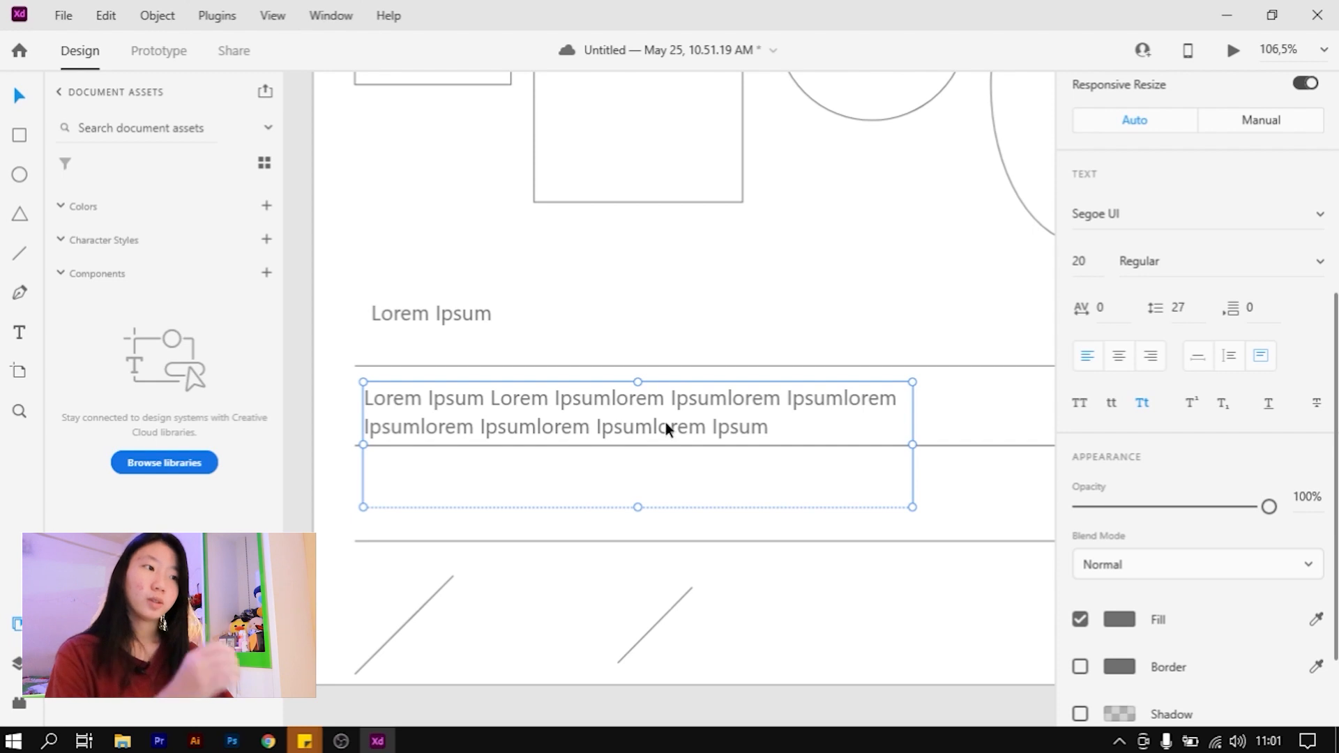
scroll(1255, 370, "down", 3)
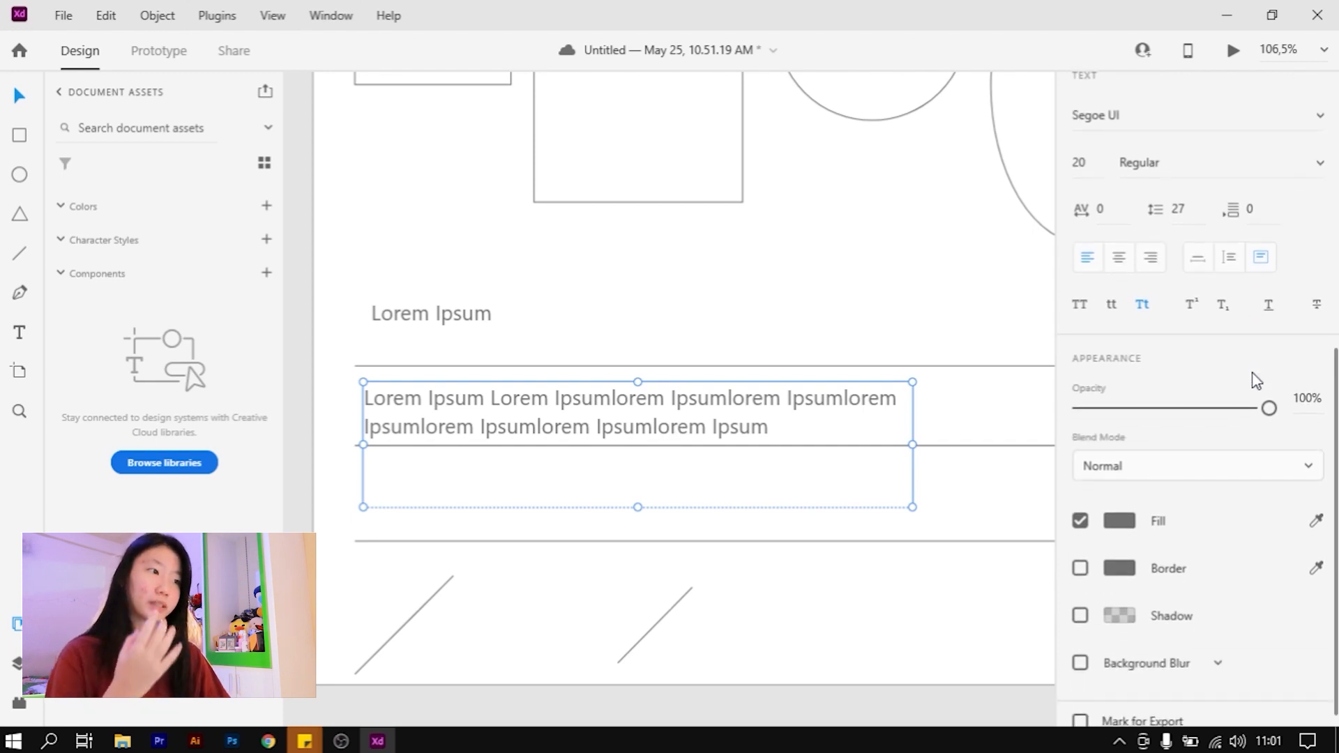
left_click(742, 278)
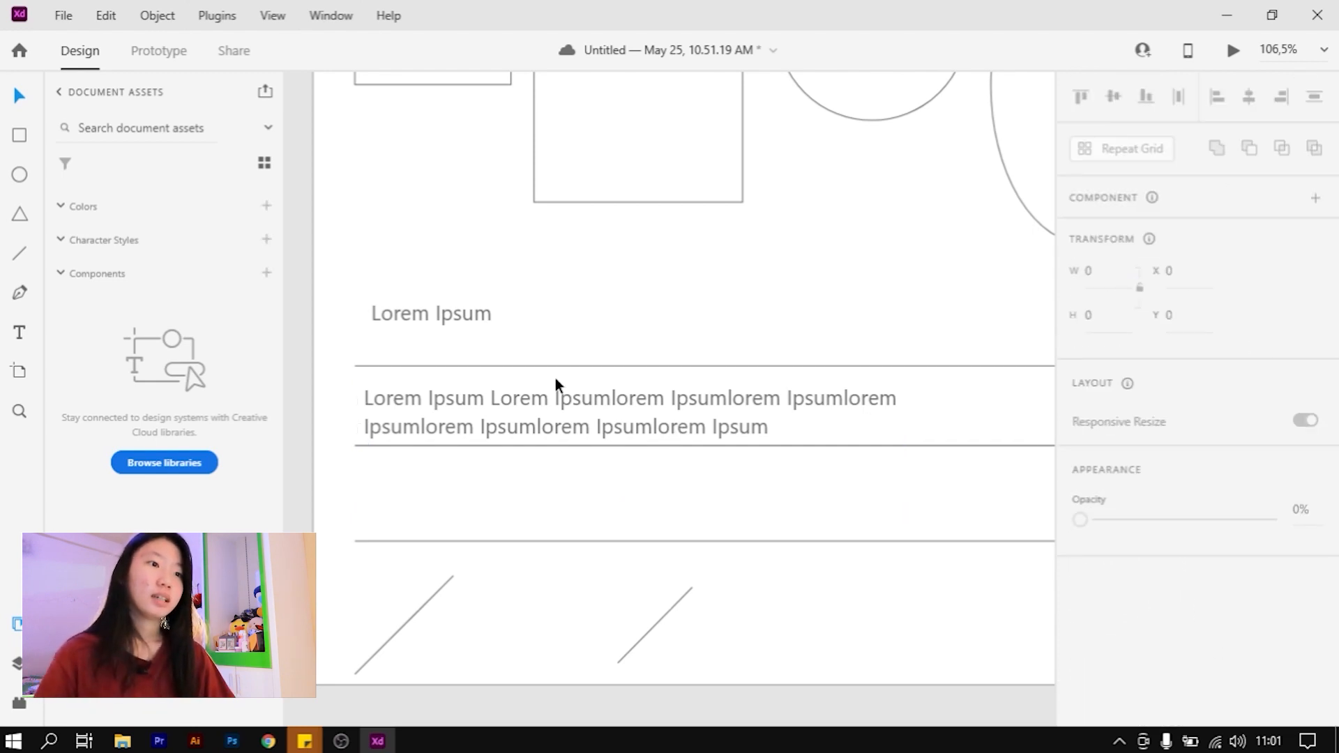
Show the artboard size presets, and magnify the area around the short "Lorem Ipsum" text to 200% using the Zoom tool
left_click(20, 371)
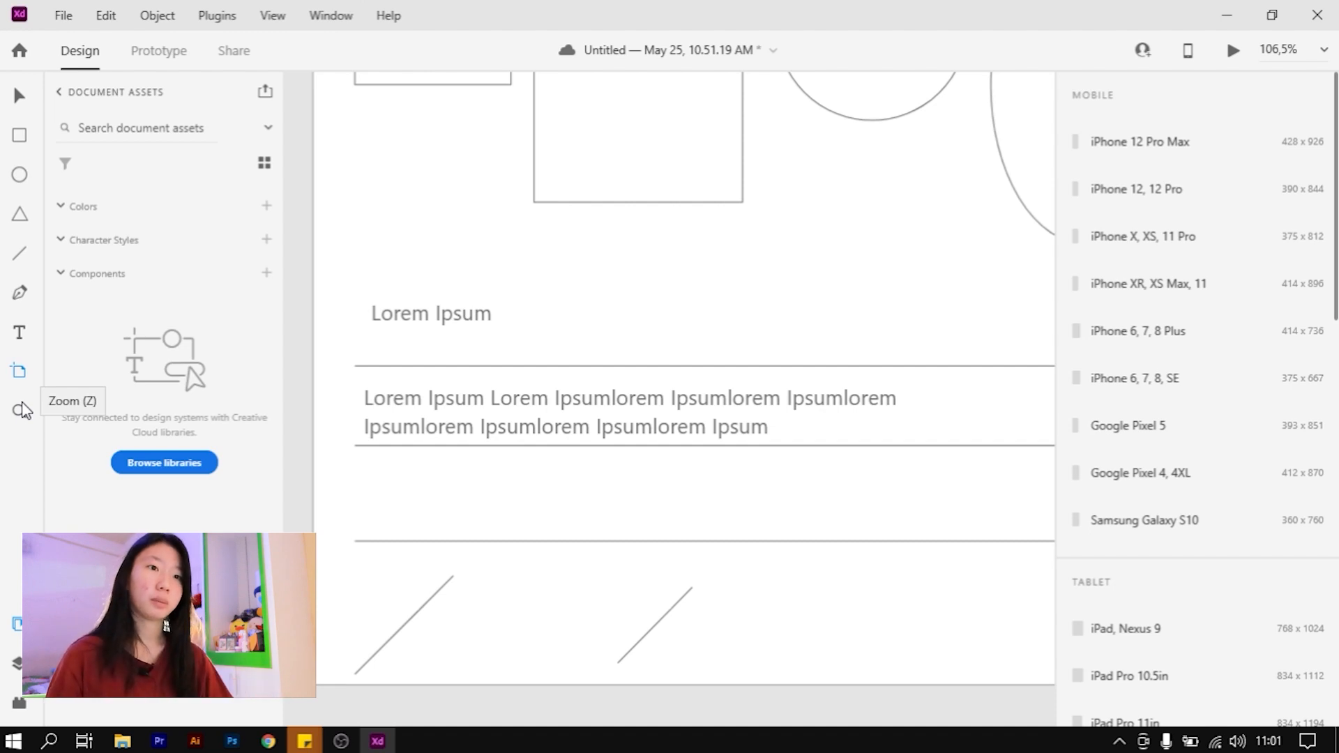
left_click(21, 410)
left_click(517, 339)
left_click(517, 341)
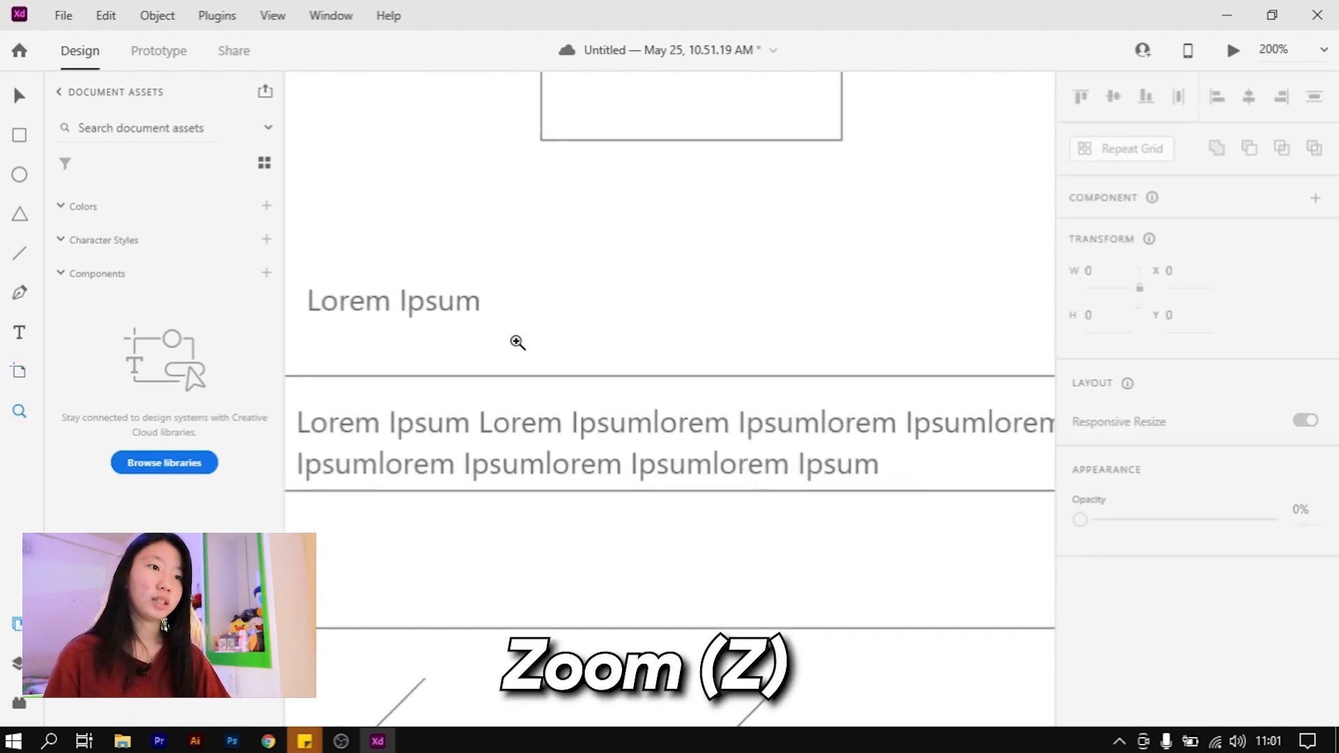
Practise zooming in and out around the text and shapes, ending with the whole Web 1366 artboard in view
scroll(517, 342, "down", 10)
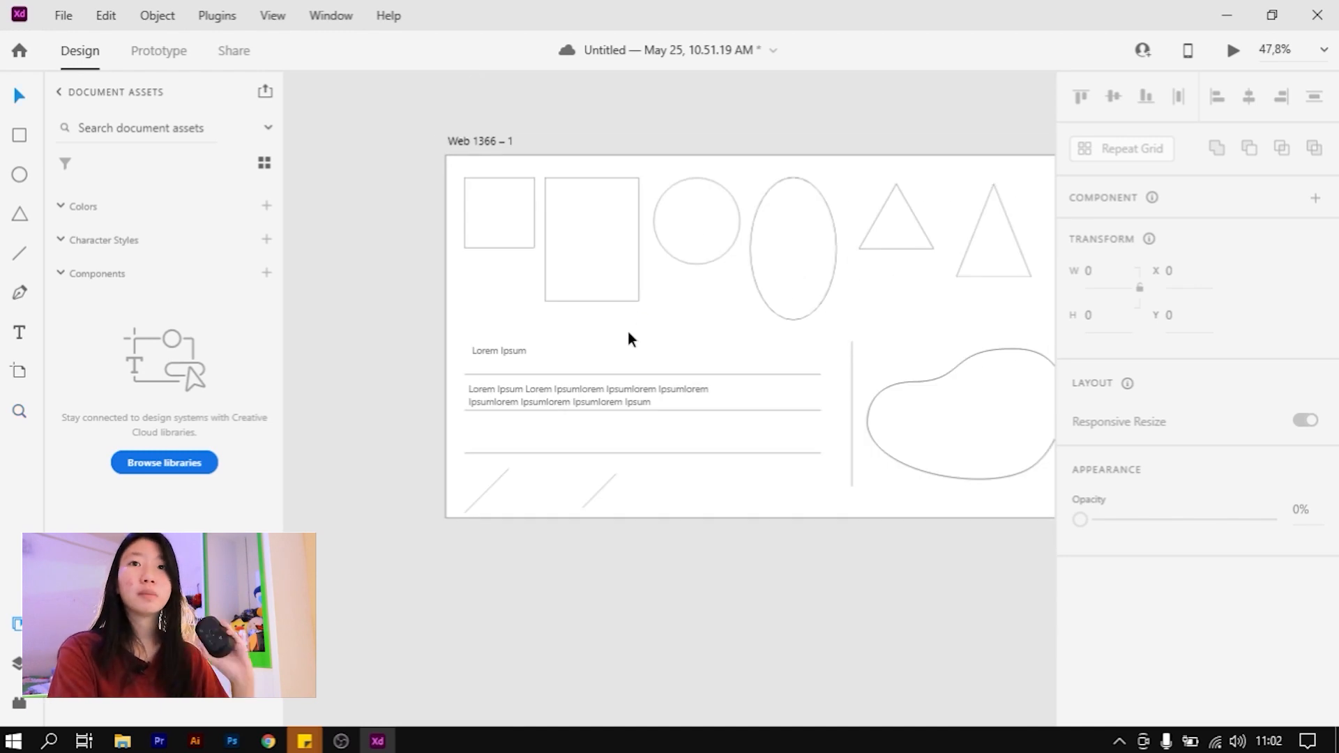
scroll(546, 402, "up", 10)
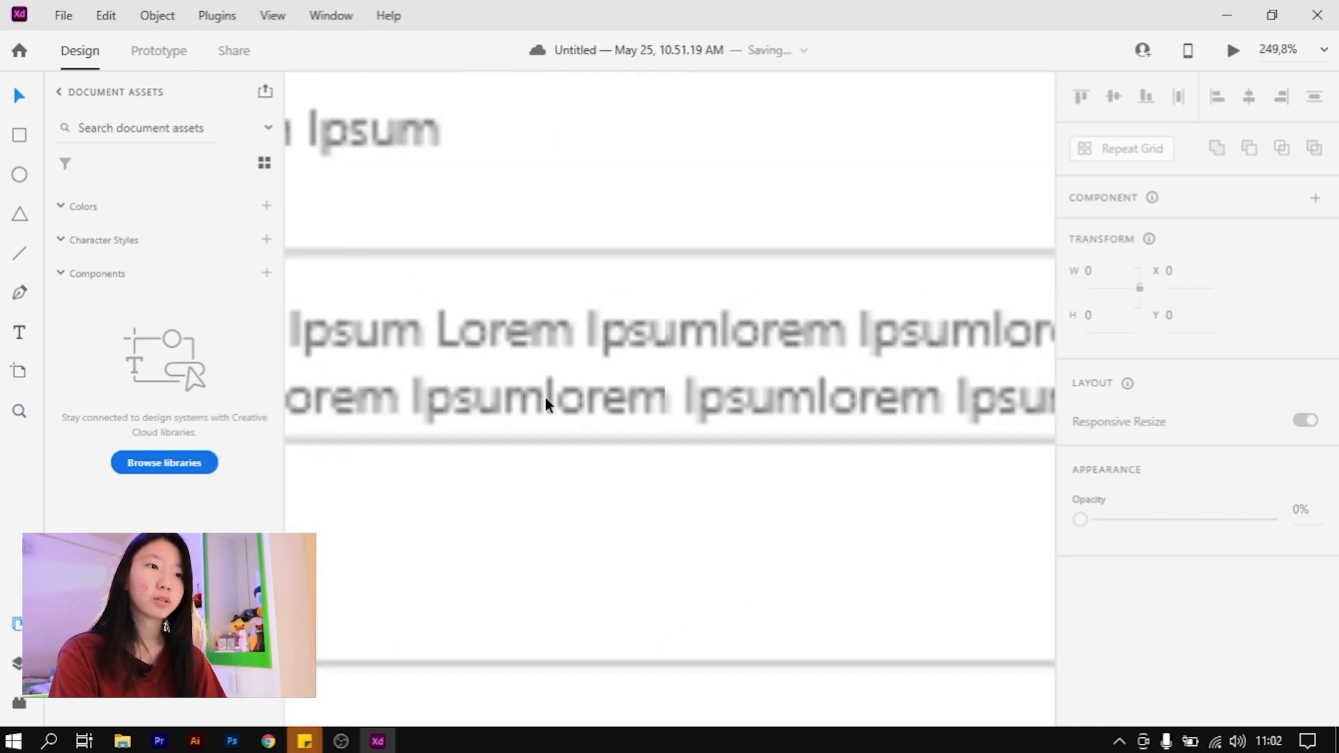
scroll(545, 398, "down", 10)
scroll(546, 397, "up", 3)
scroll(553, 388, "up", 3)
scroll(552, 388, "down", 2)
scroll(551, 388, "up", 15)
scroll(552, 391, "down", 5)
scroll(552, 390, "up", 3)
scroll(553, 391, "down", 3)
scroll(552, 388, "down", 4)
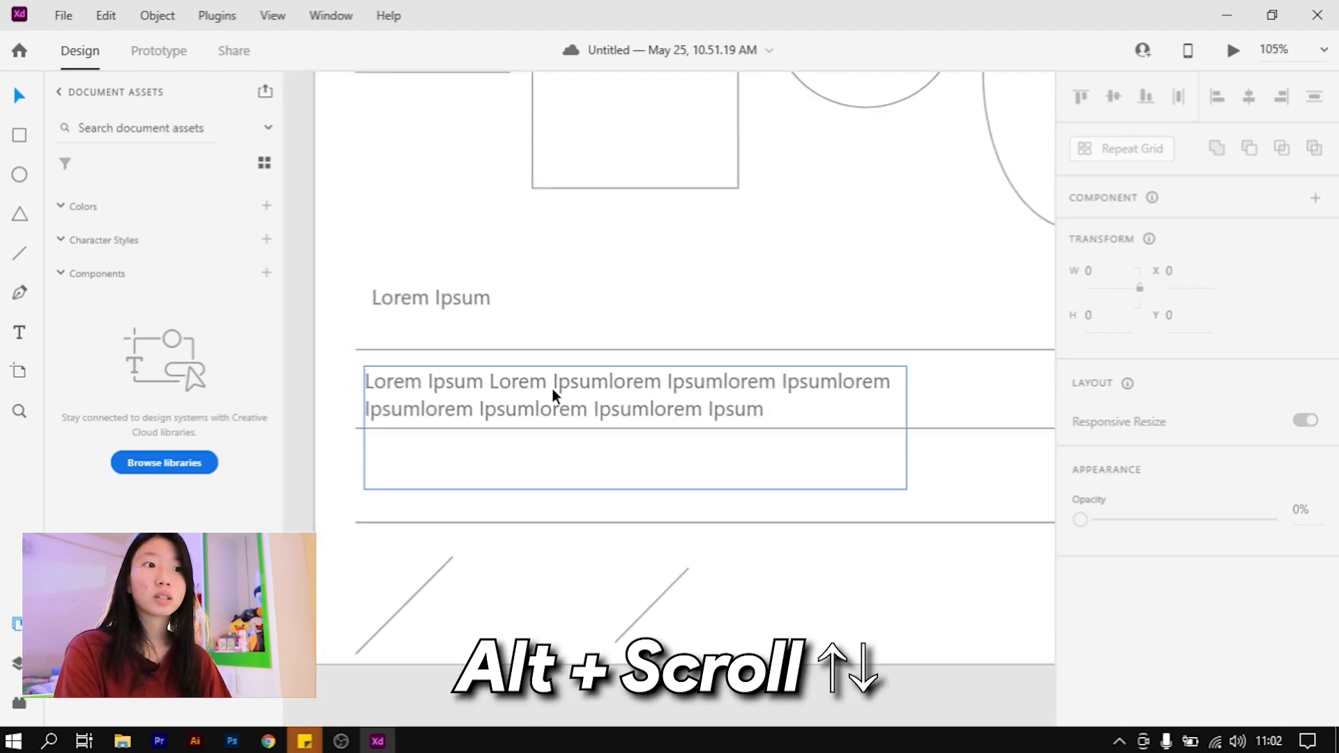
scroll(552, 388, "down", 3)
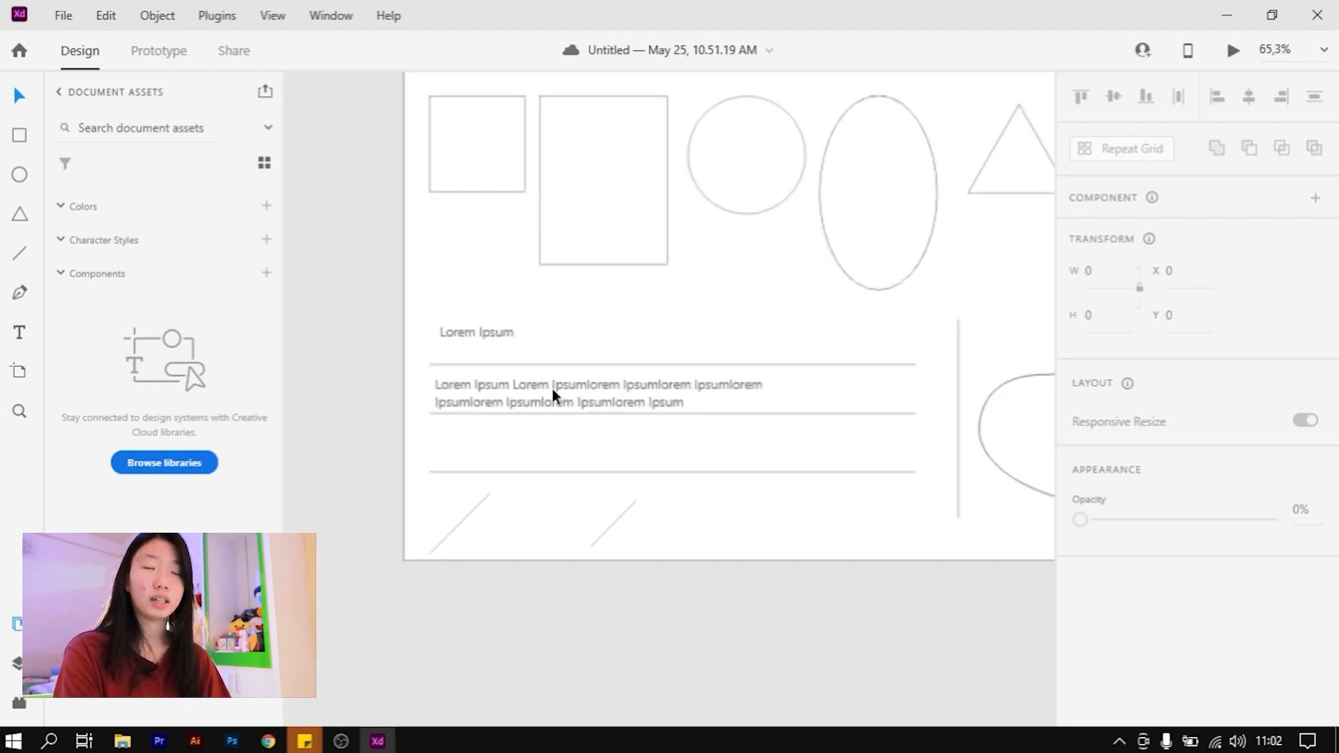
scroll(552, 388, "up", 3)
scroll(553, 388, "up", 1)
scroll(553, 388, "down", 1)
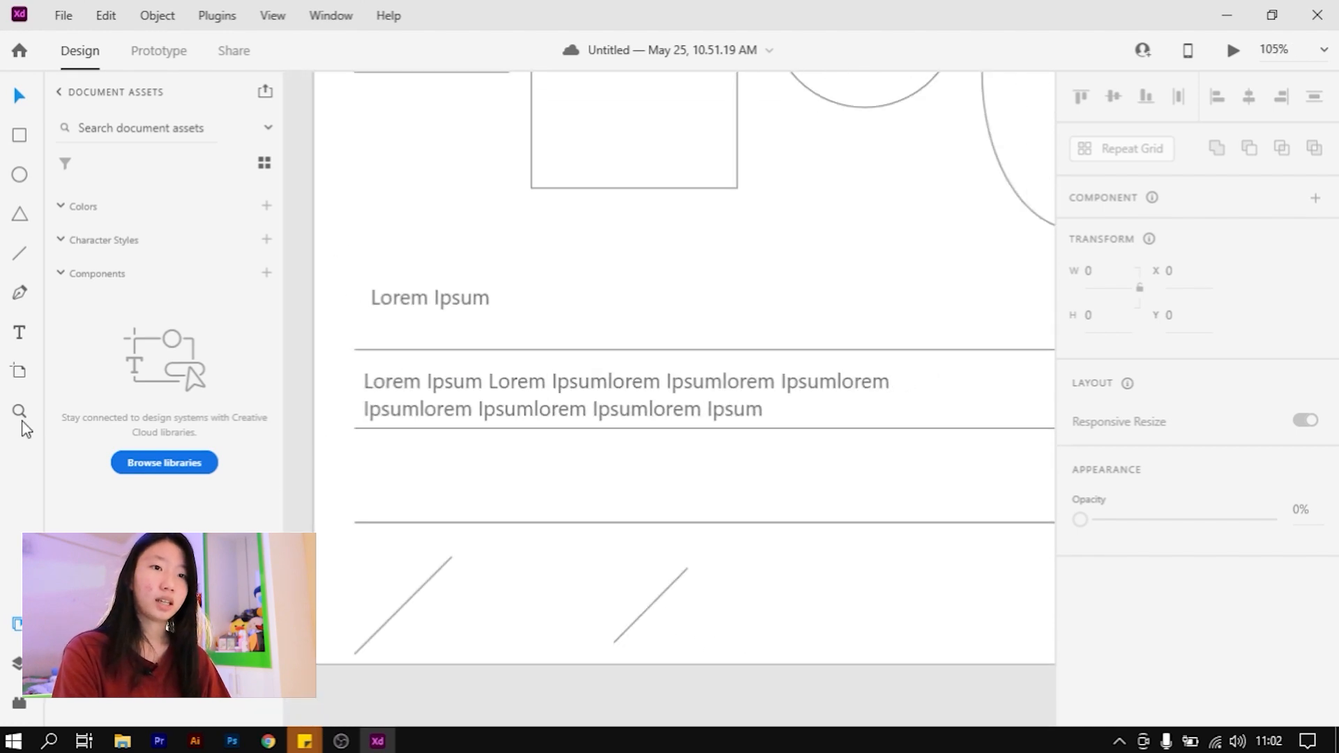
scroll(558, 440, "down", 5)
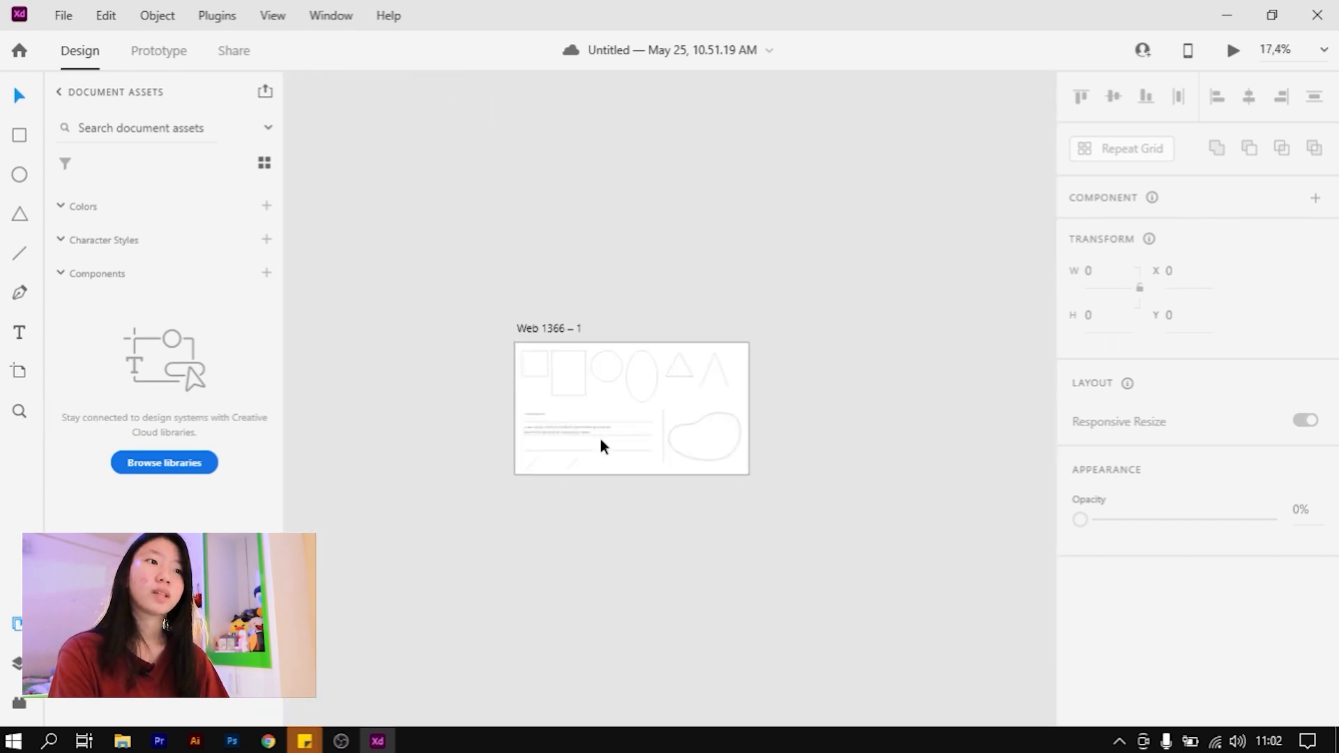
scroll(685, 376, "up", 4)
scroll(609, 397, "down", 1)
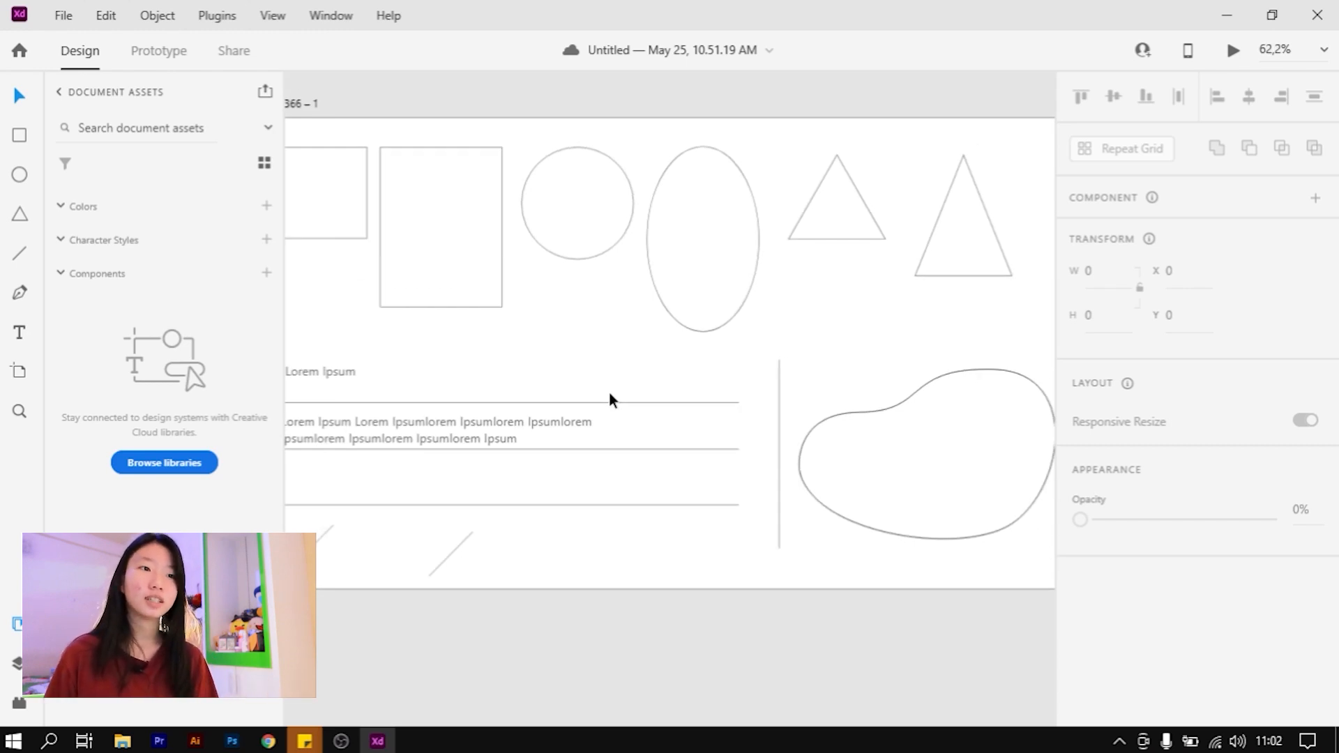
scroll(642, 369, "down", 2)
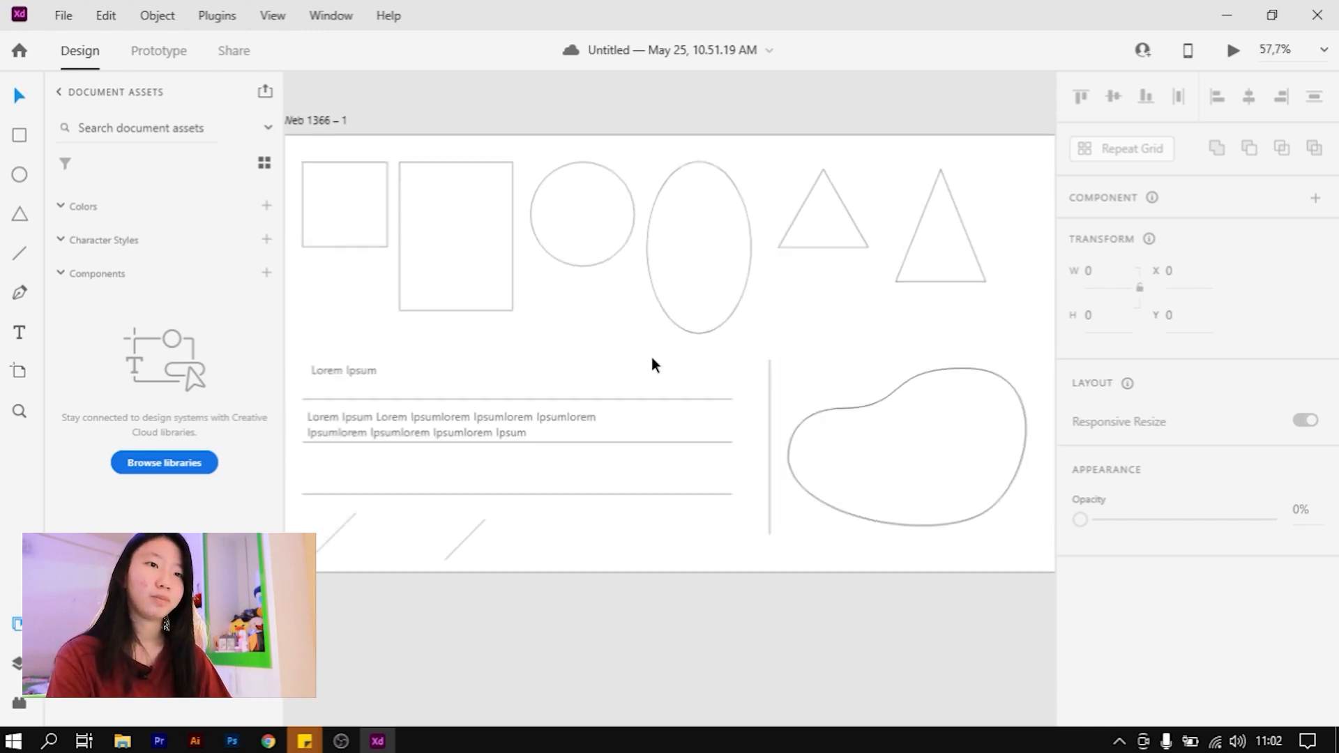
scroll(651, 357, "up", 1)
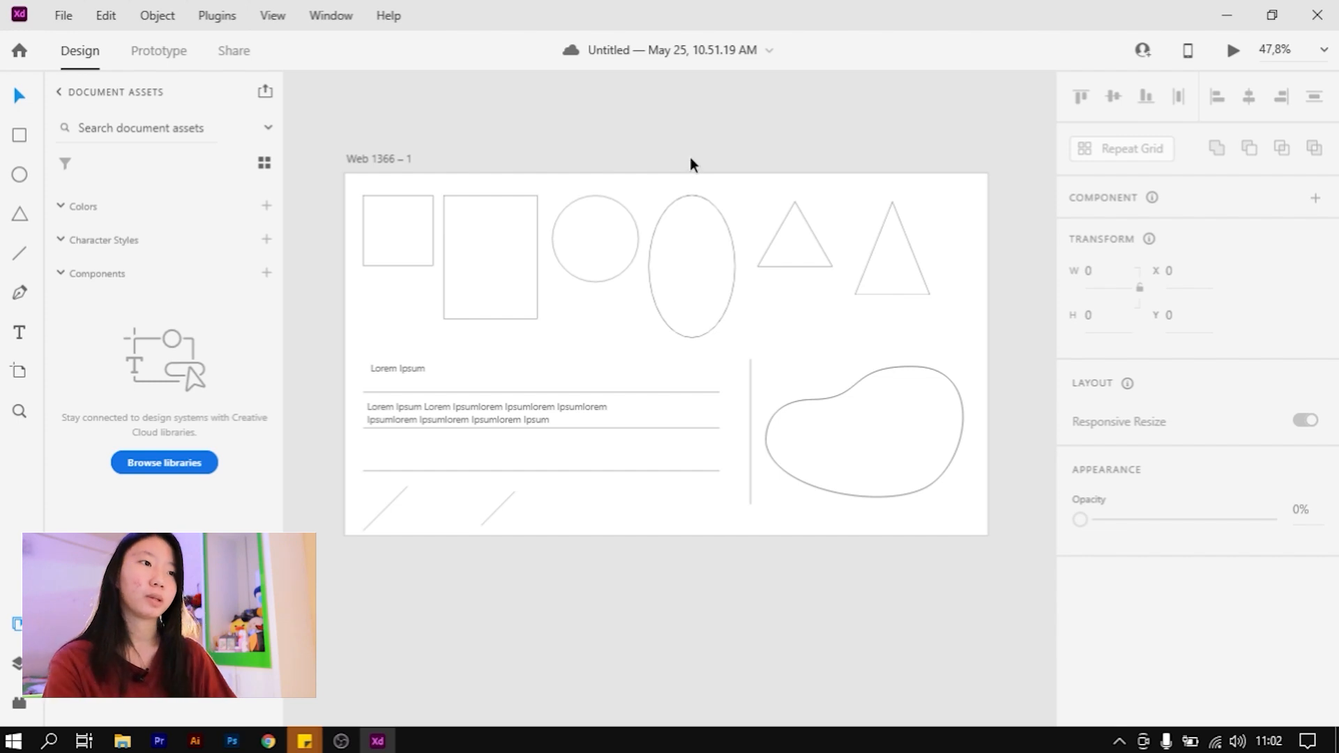
scroll(759, 140, "up", 3)
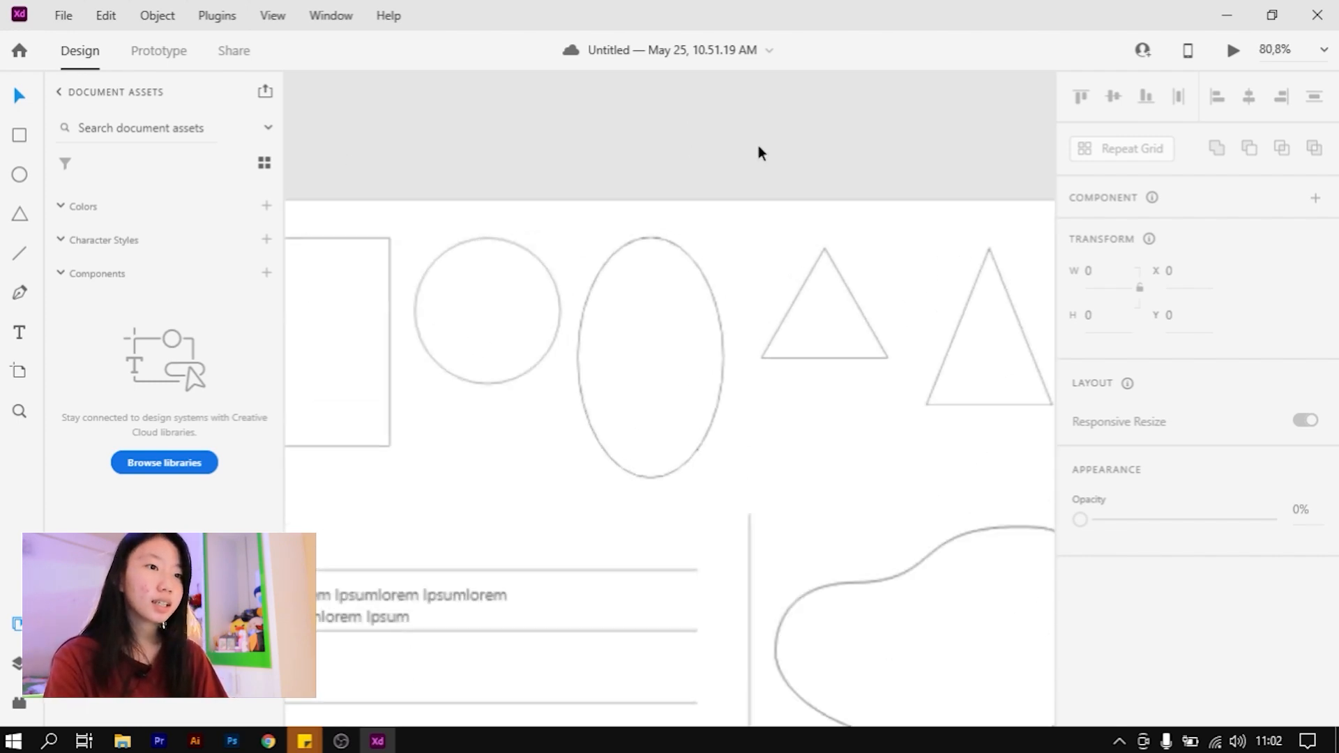
scroll(802, 207, "down", 5)
scroll(774, 214, "up", 4)
scroll(776, 212, "down", 4)
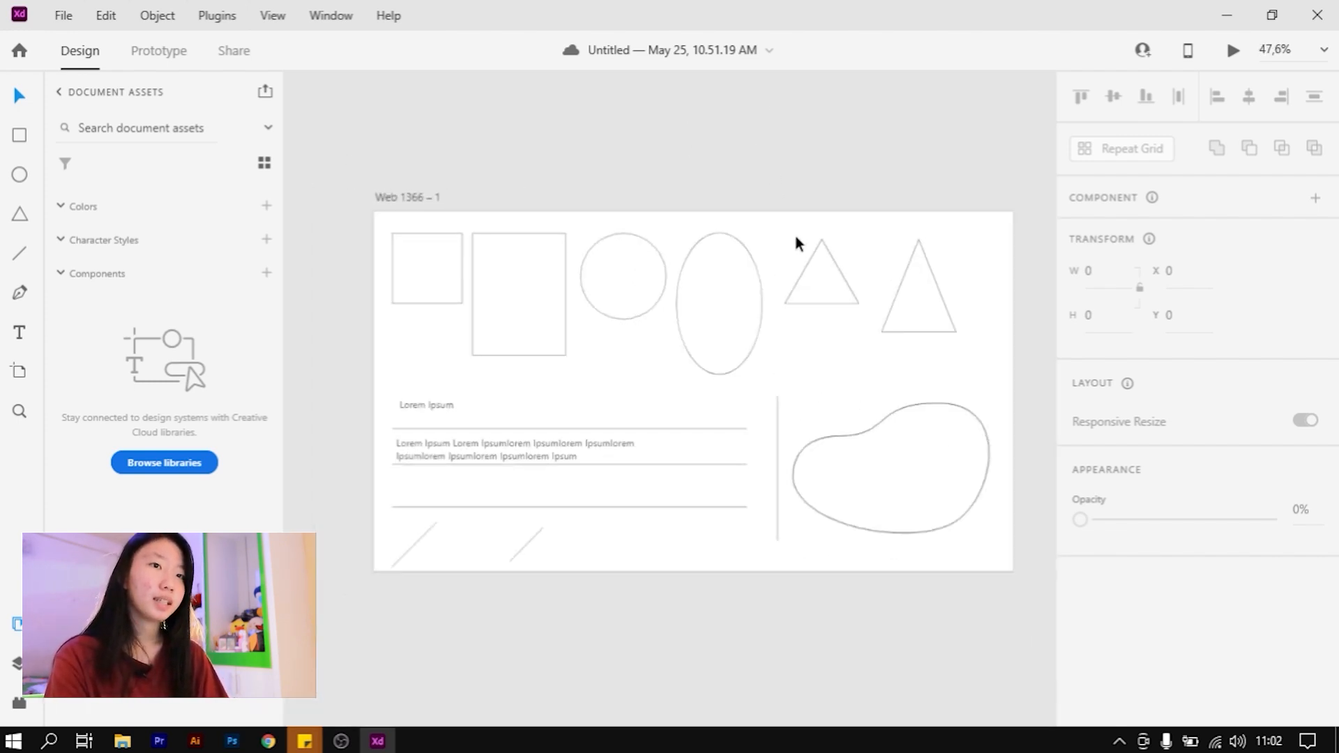
Select the square at the start of the shape row and look through its transform, layout and appearance properties
left_click(528, 273)
scroll(526, 262, "up", 7)
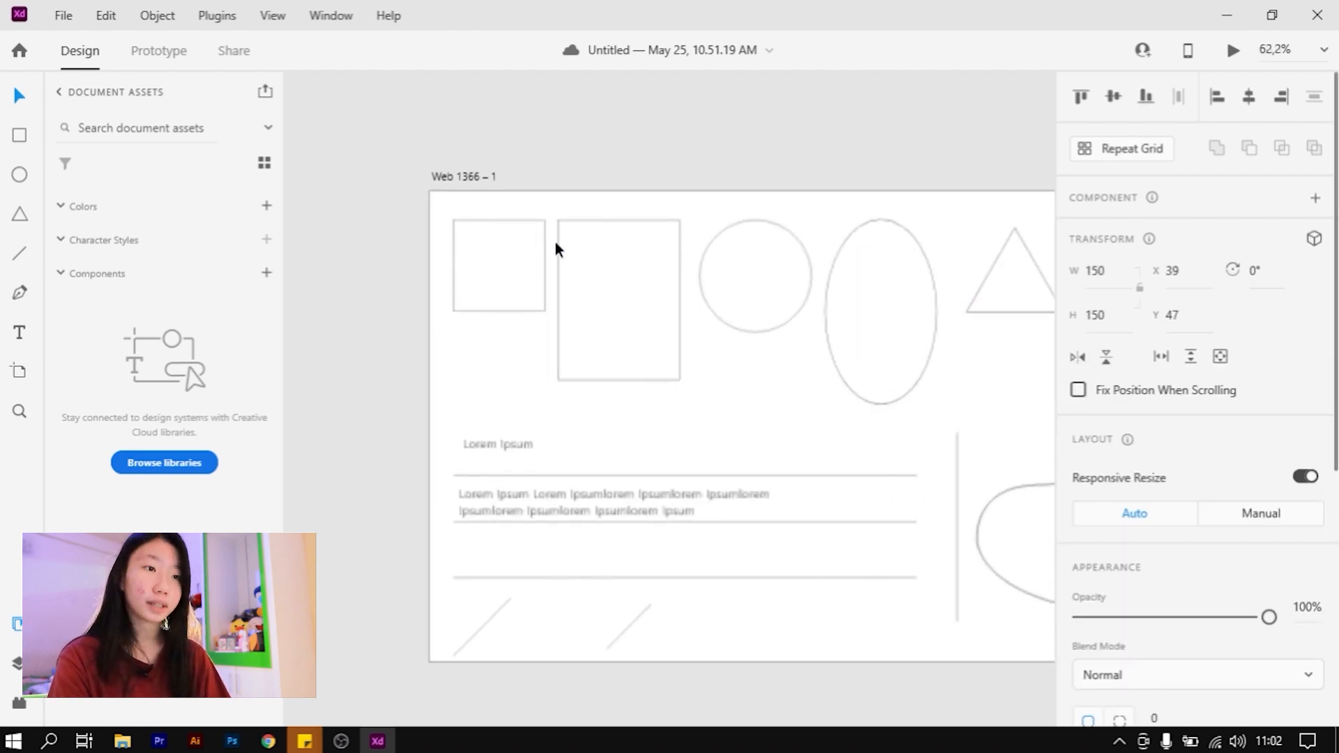
scroll(1181, 260, "down", 6)
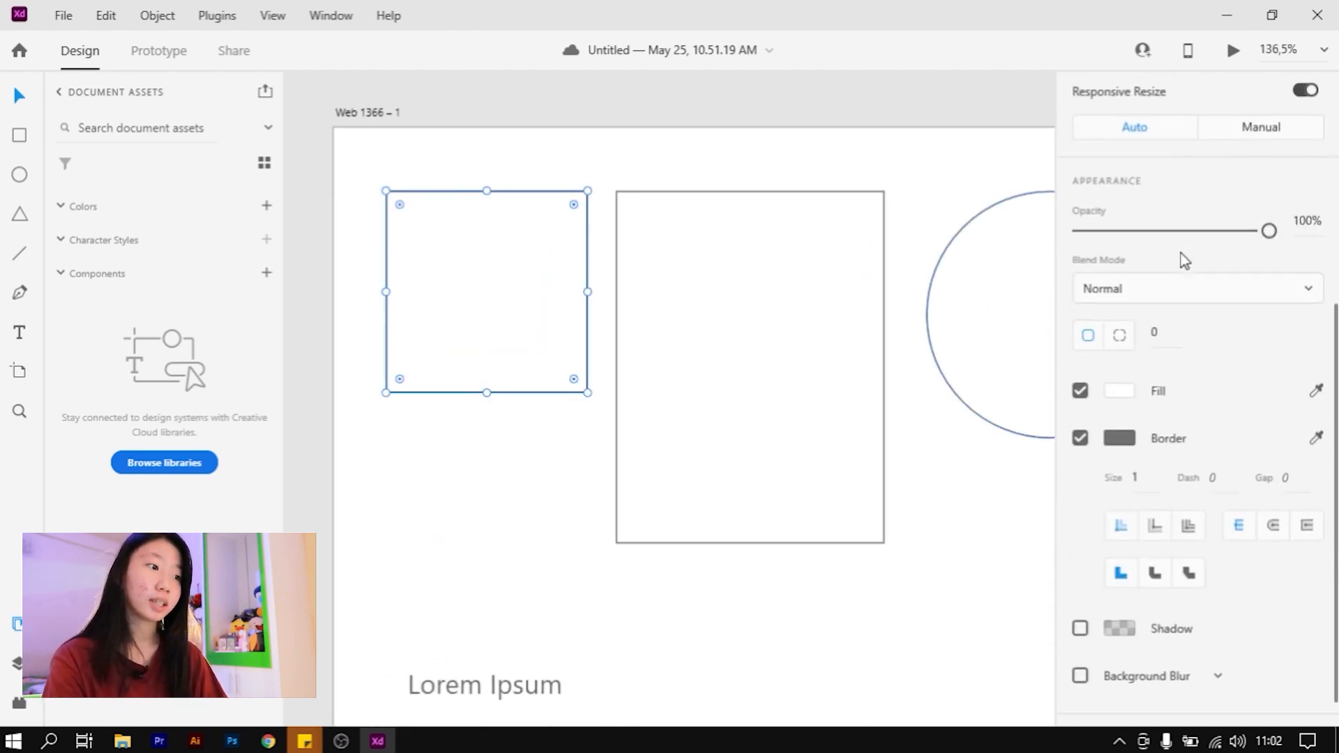
scroll(1206, 342, "up", 6)
scroll(1214, 366, "down", 4)
scroll(1154, 362, "down", 2)
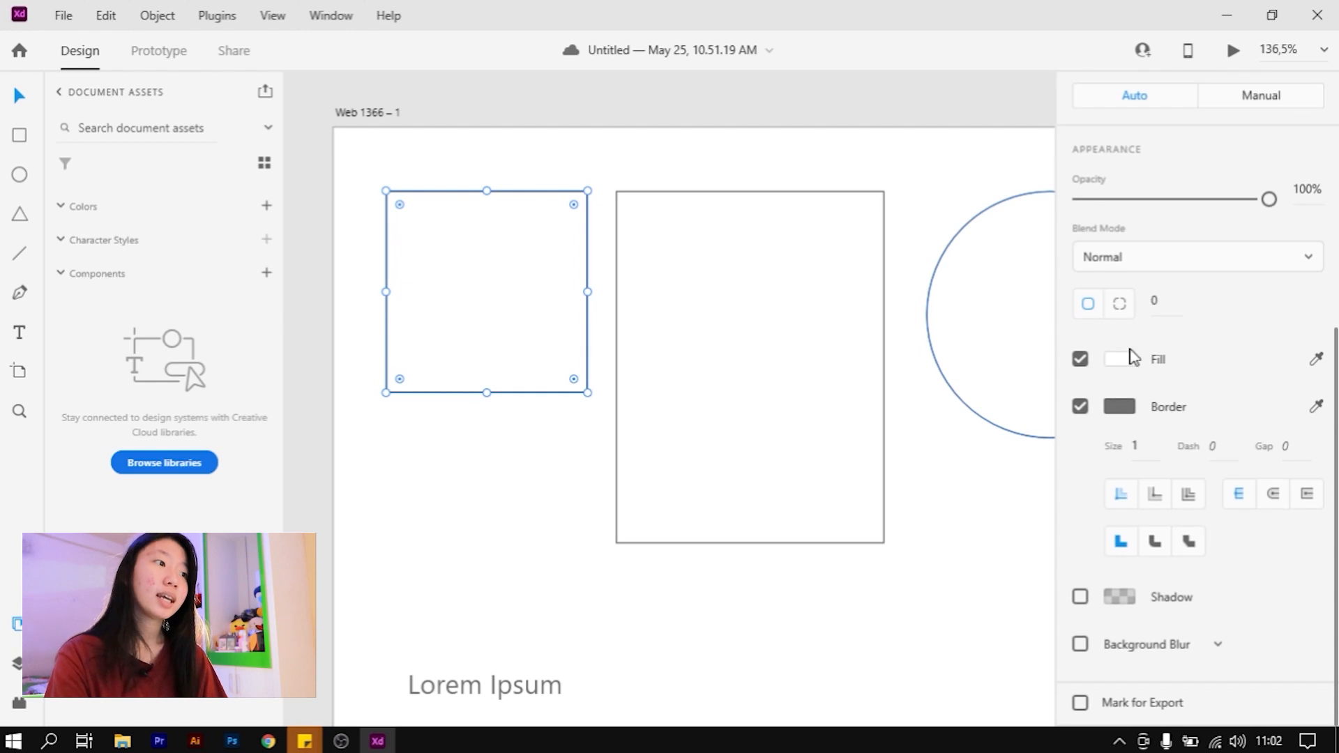
scroll(1186, 404, "up", 5)
scroll(1193, 417, "up", 1)
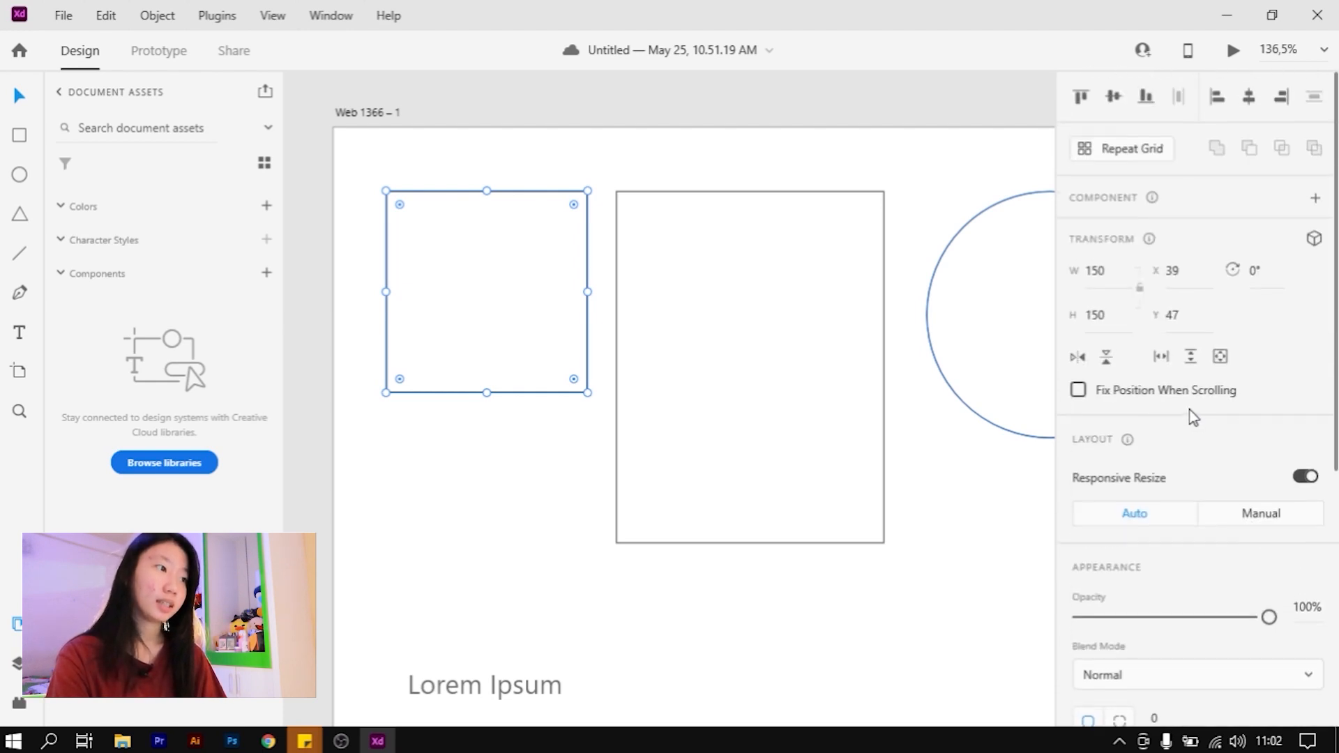
Try top, middle and bottom alignment of the square on the artboard, ending with top alignment
left_click(1081, 100)
left_click(1114, 98)
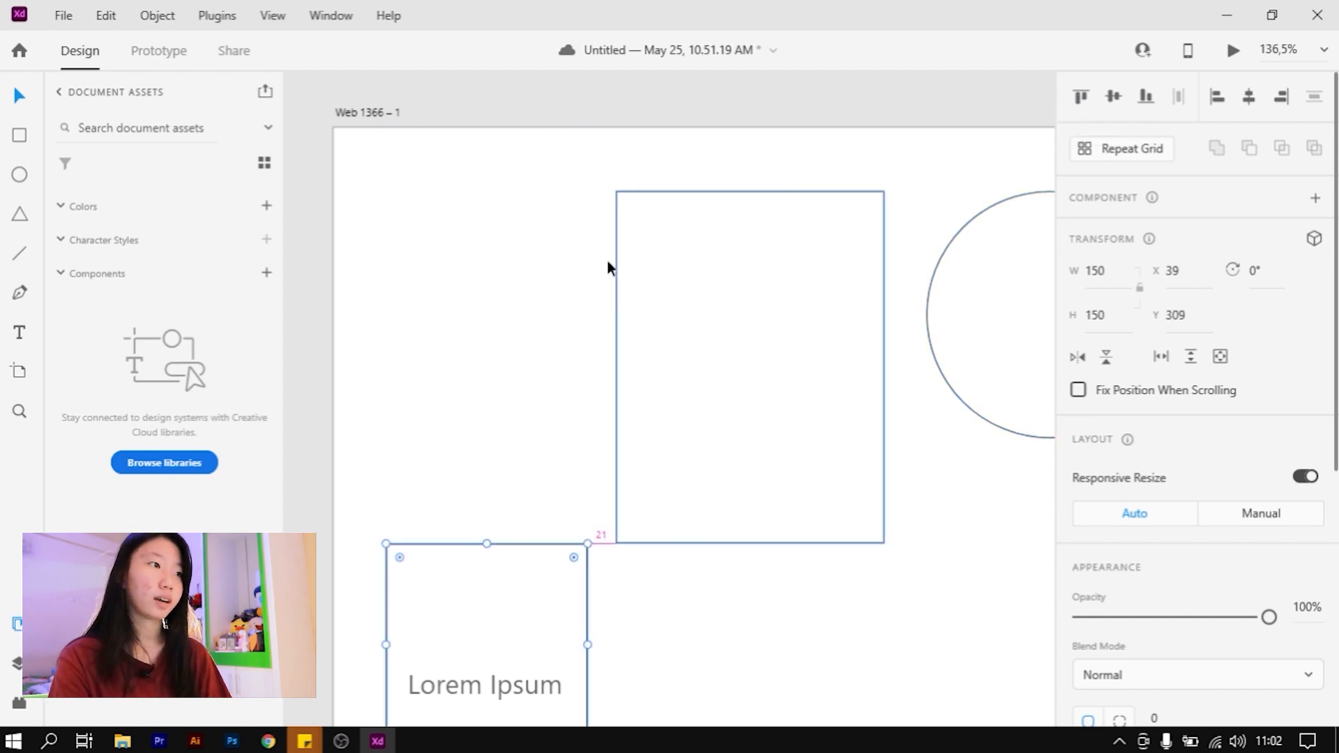
scroll(693, 220, "down", 3)
left_click(1145, 98)
scroll(550, 300, "down", 2)
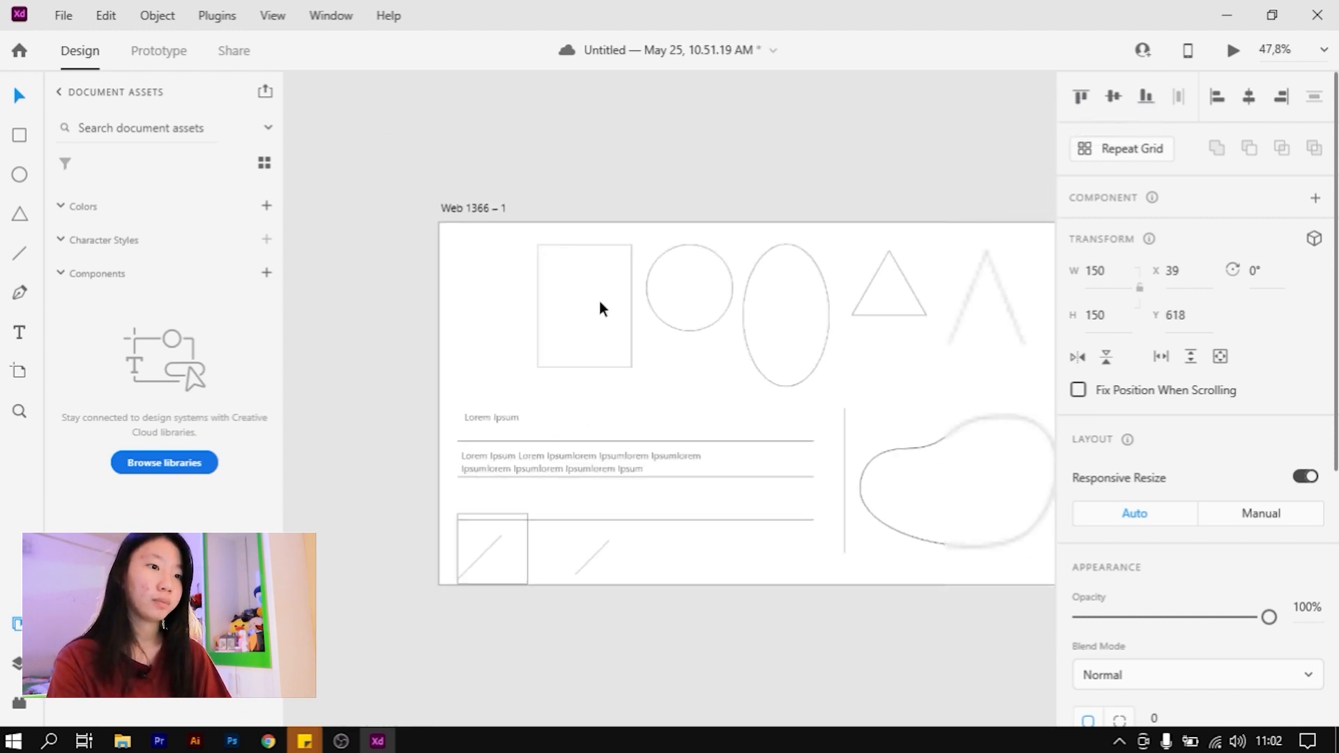
left_click(1113, 98)
left_click(1081, 98)
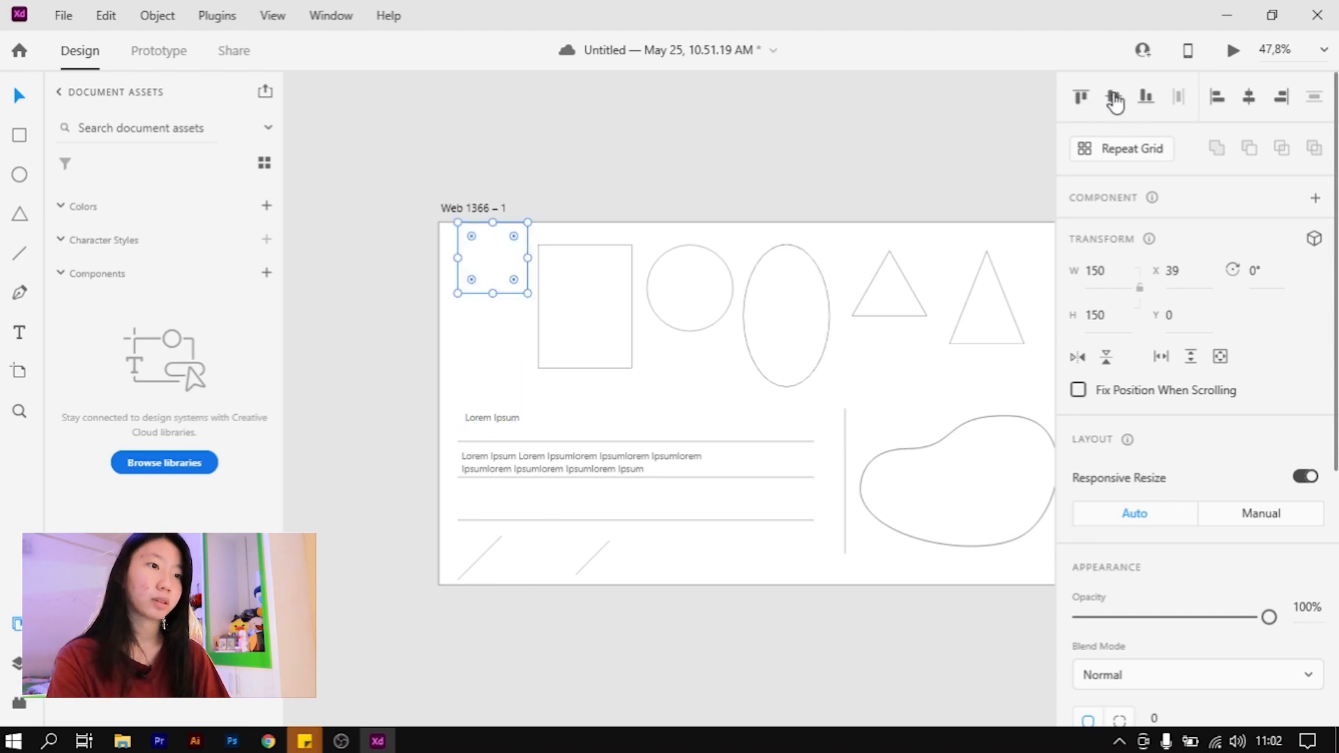
left_click(1114, 99)
left_click(1080, 98)
Select the square with the neighbouring rectangle, try top and bottom alignment between them, and finish with middle alignment
left_click_drag(477, 263, 500, 284)
left_click(500, 224)
left_click_drag(500, 226, 606, 309)
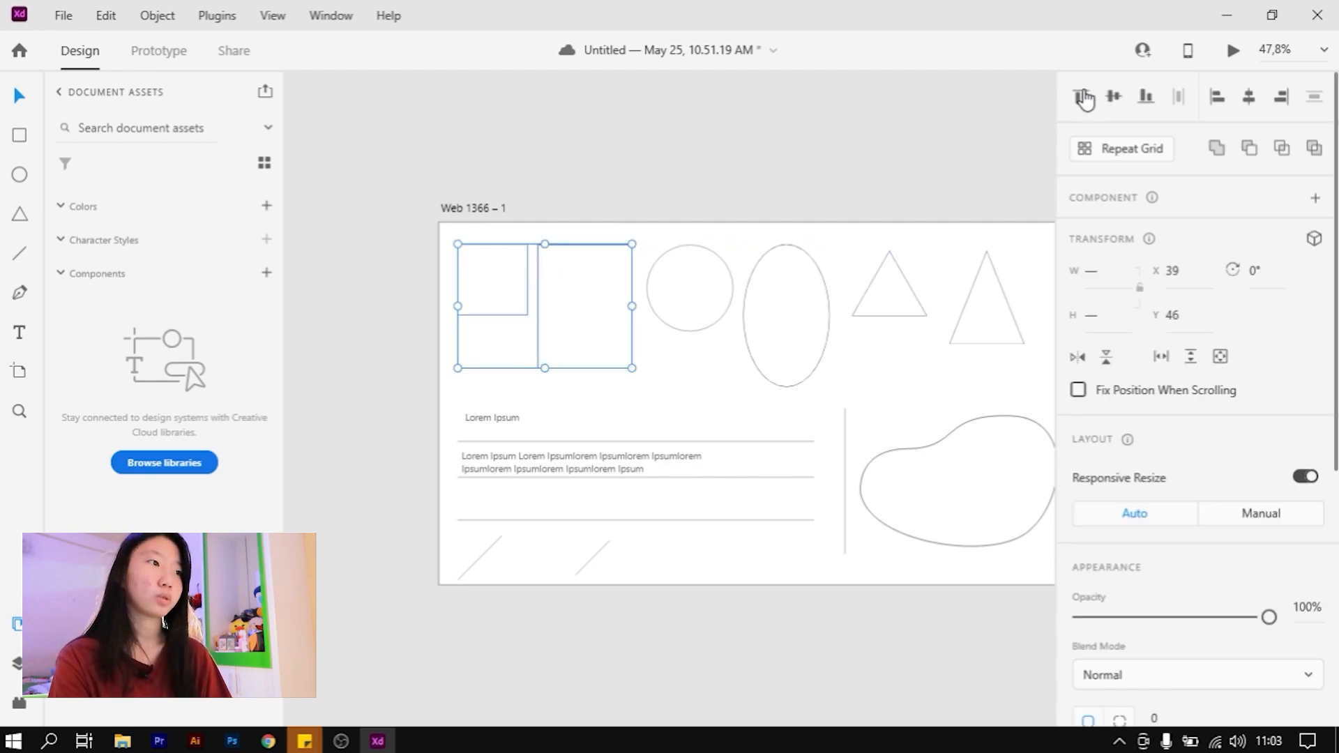
left_click(1114, 99)
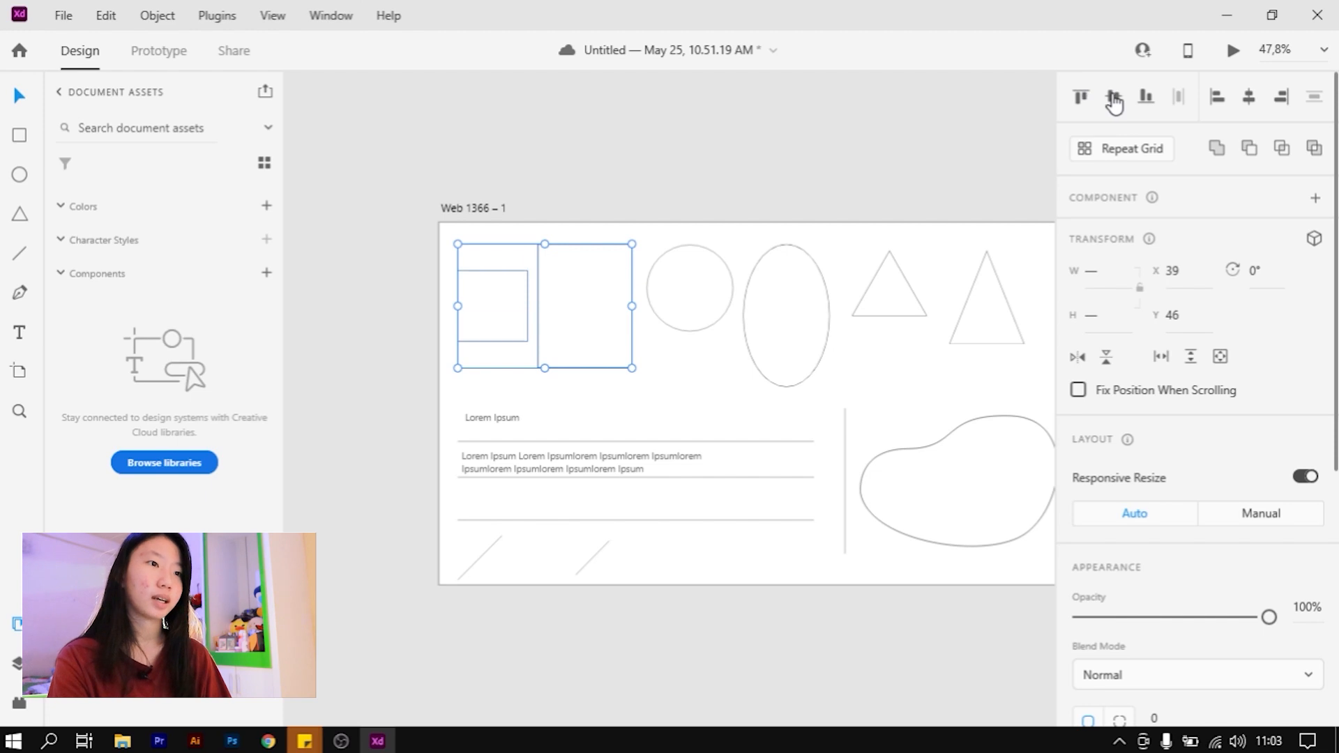
left_click(1146, 98)
left_click(1114, 97)
left_click(1081, 97)
left_click(1114, 98)
left_click(533, 279)
left_click(522, 283)
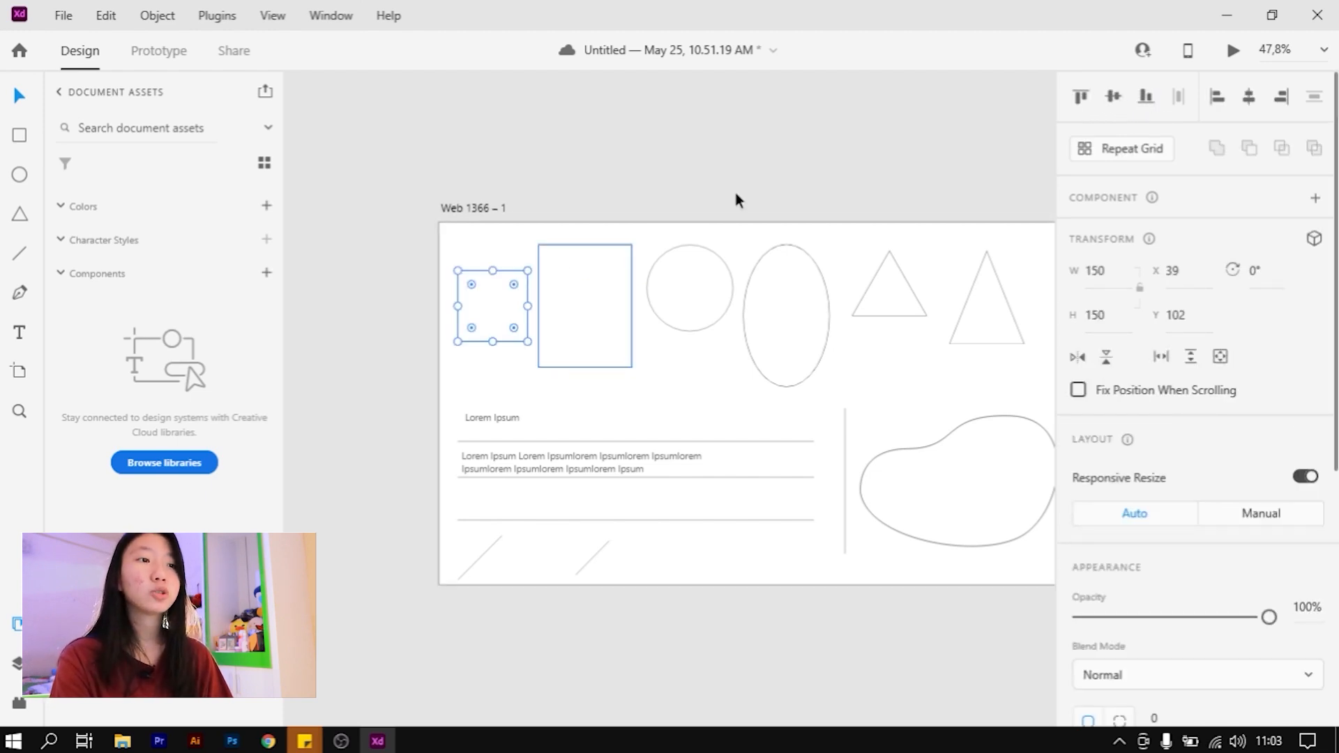
Align the square alone to the artboard's top and bottom edges in turn, finishing at the artboard's vertical middle
left_click(1081, 98)
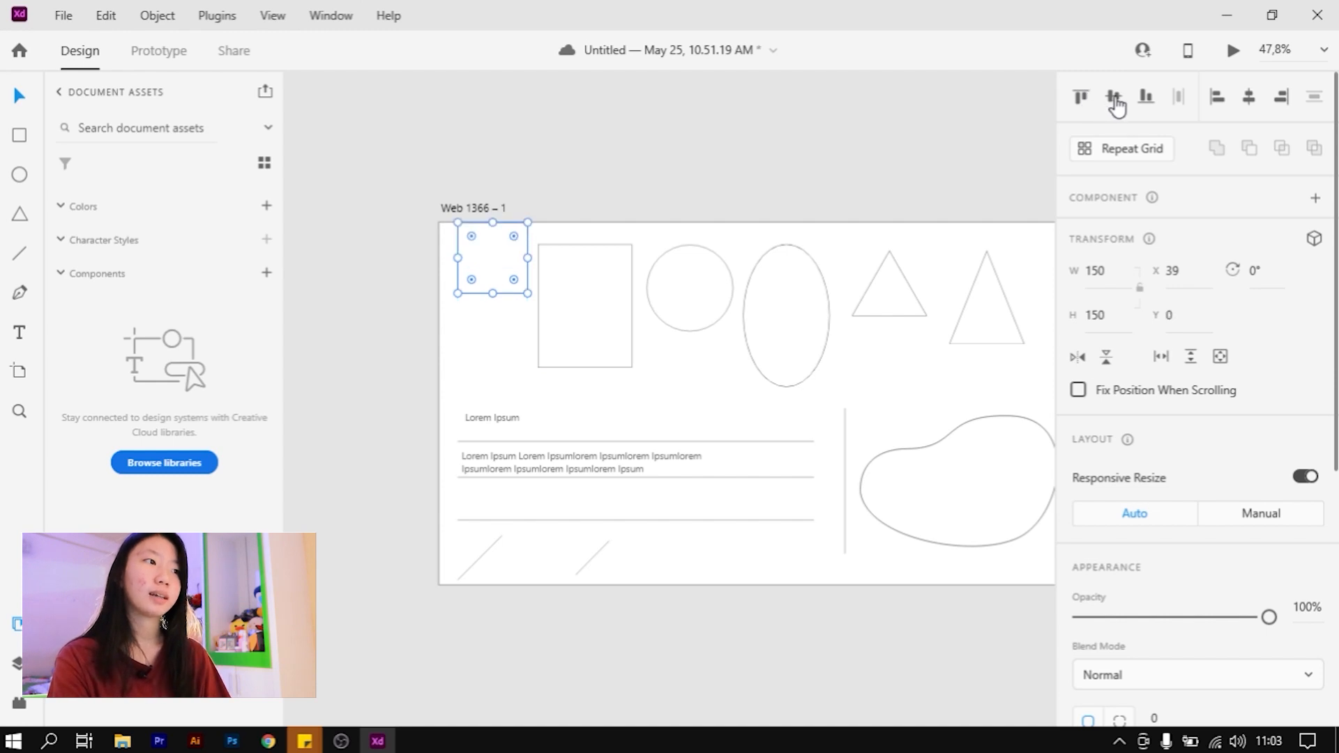
left_click(1114, 101)
left_click(1145, 101)
left_click(1114, 101)
left_click(1082, 101)
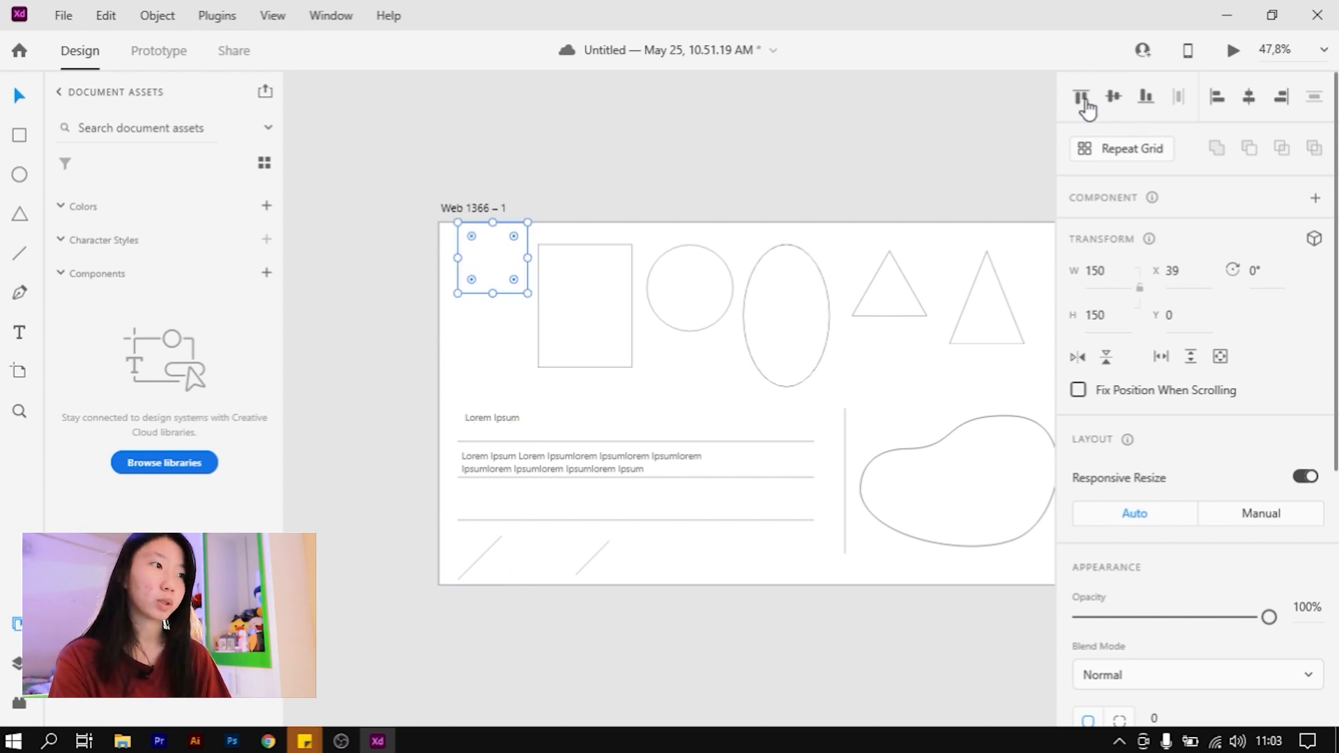
left_click(1113, 98)
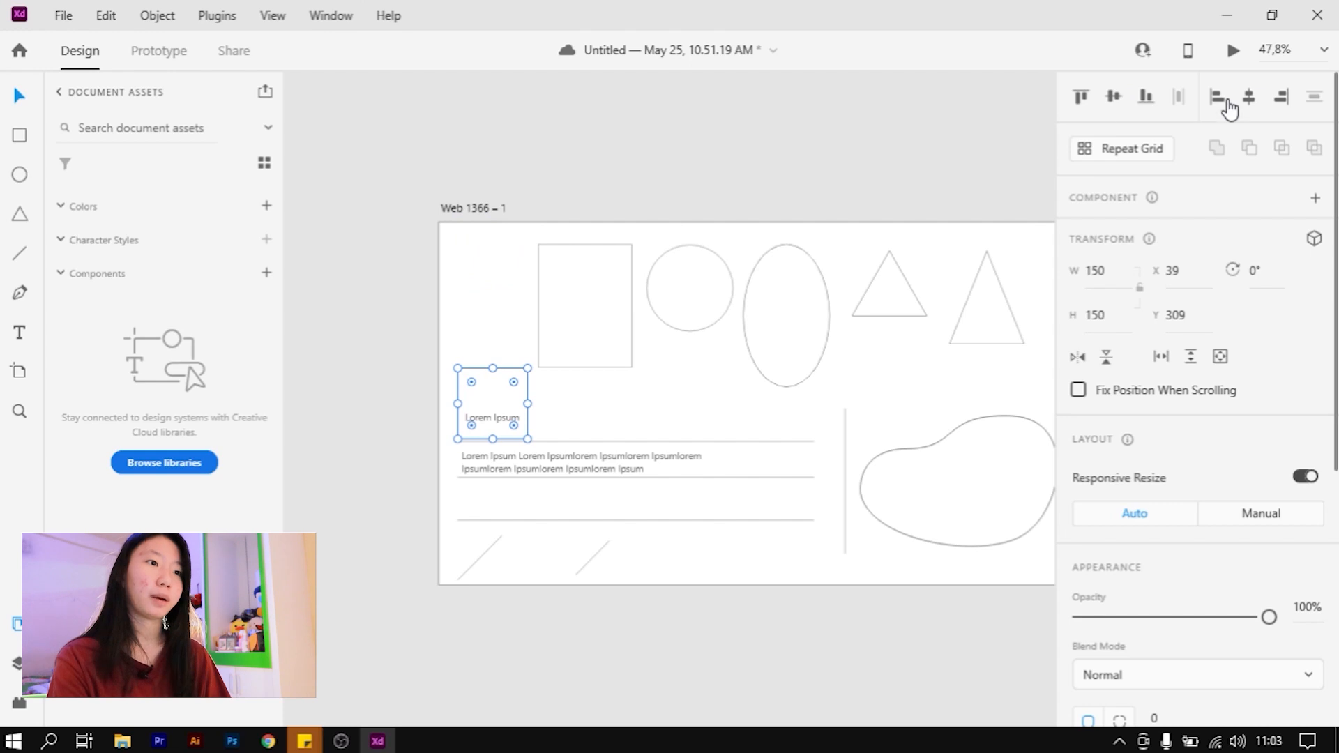
Align the square to the artboard's top edge, move it back to Y 48 at the start of the shape row, and deselect it
left_click(1082, 101)
mouse_move(493, 257)
left_mouse_down()
mouse_move(492, 291)
mouse_move(494, 276)
left_mouse_up()
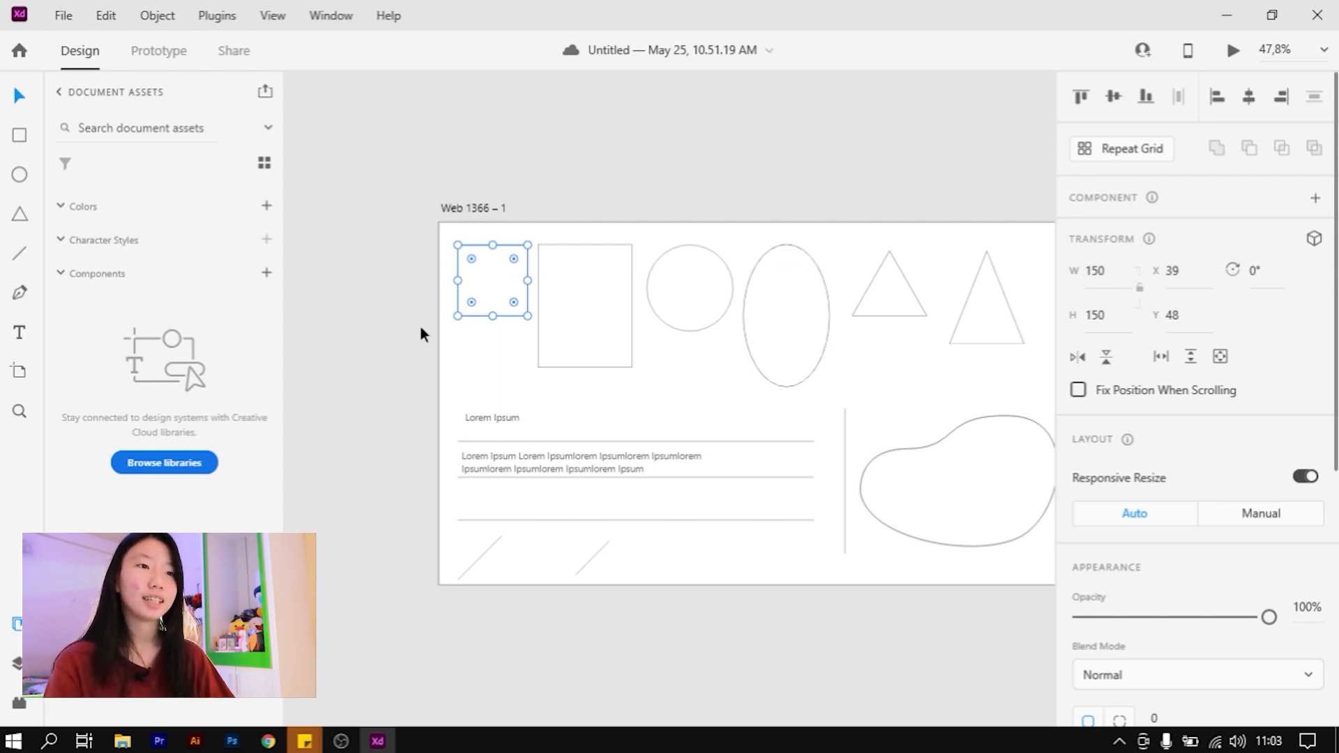
scroll(498, 292, "up", 5)
left_click(616, 271)
left_click(500, 260)
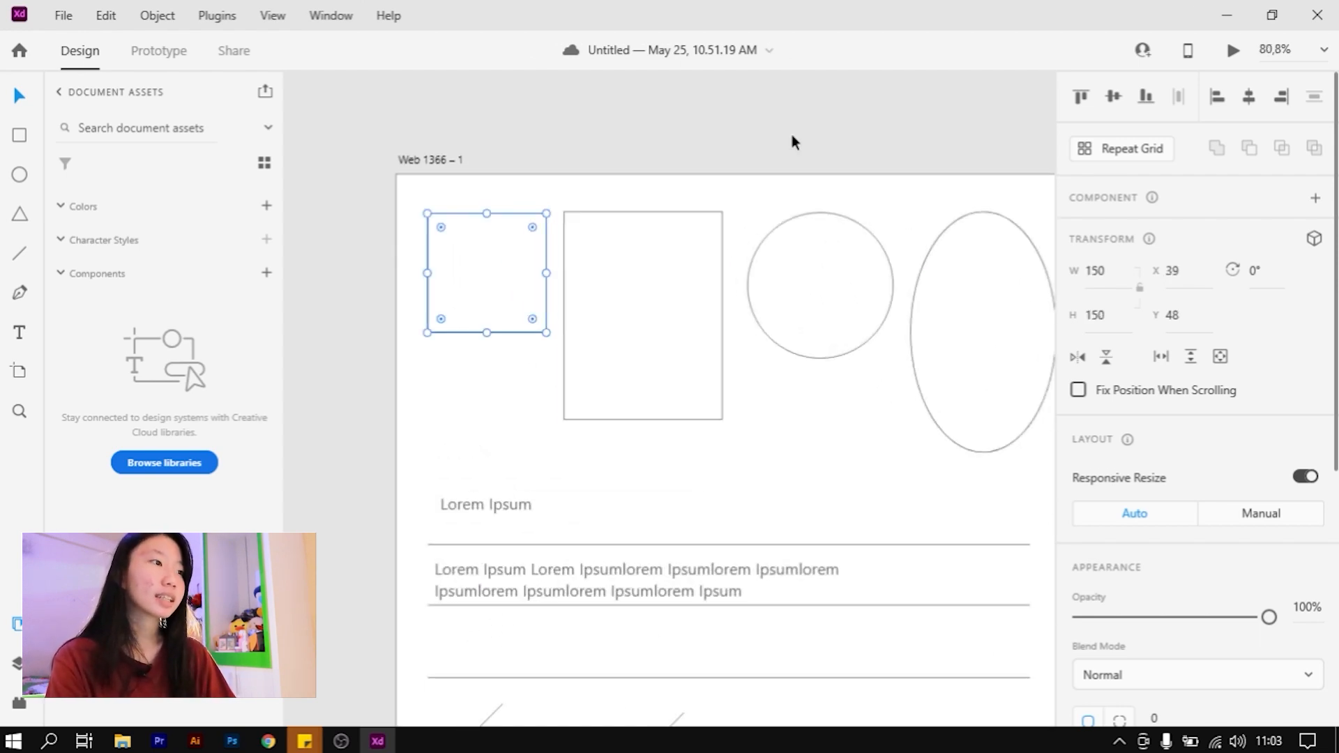
left_click(391, 367)
Duplicate the artboard beside the original and delete everything on the copy except the square
scroll(412, 235, "down", 5)
scroll(406, 241, "down", 4)
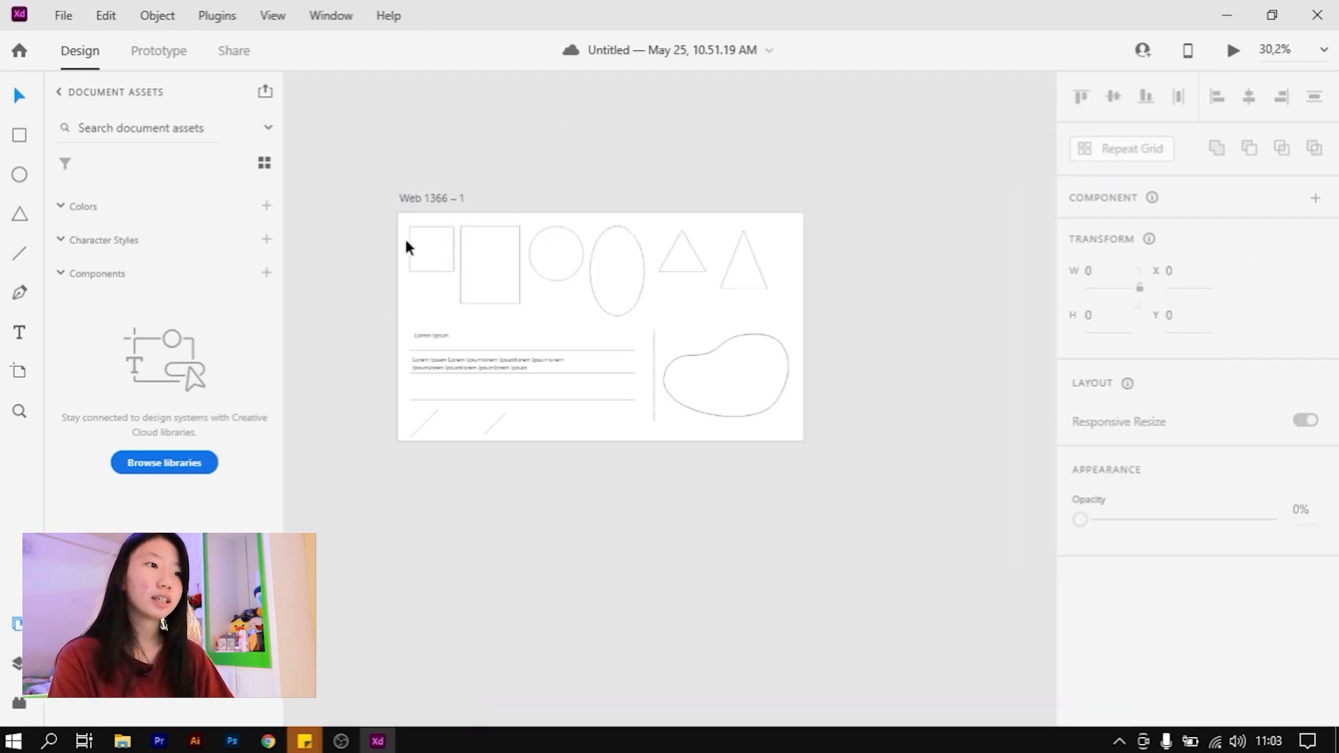
left_click_drag(437, 199, 554, 155)
left_click_drag(927, 186, 802, 204)
left_click_drag(852, 437, 504, 270)
key("Delete")
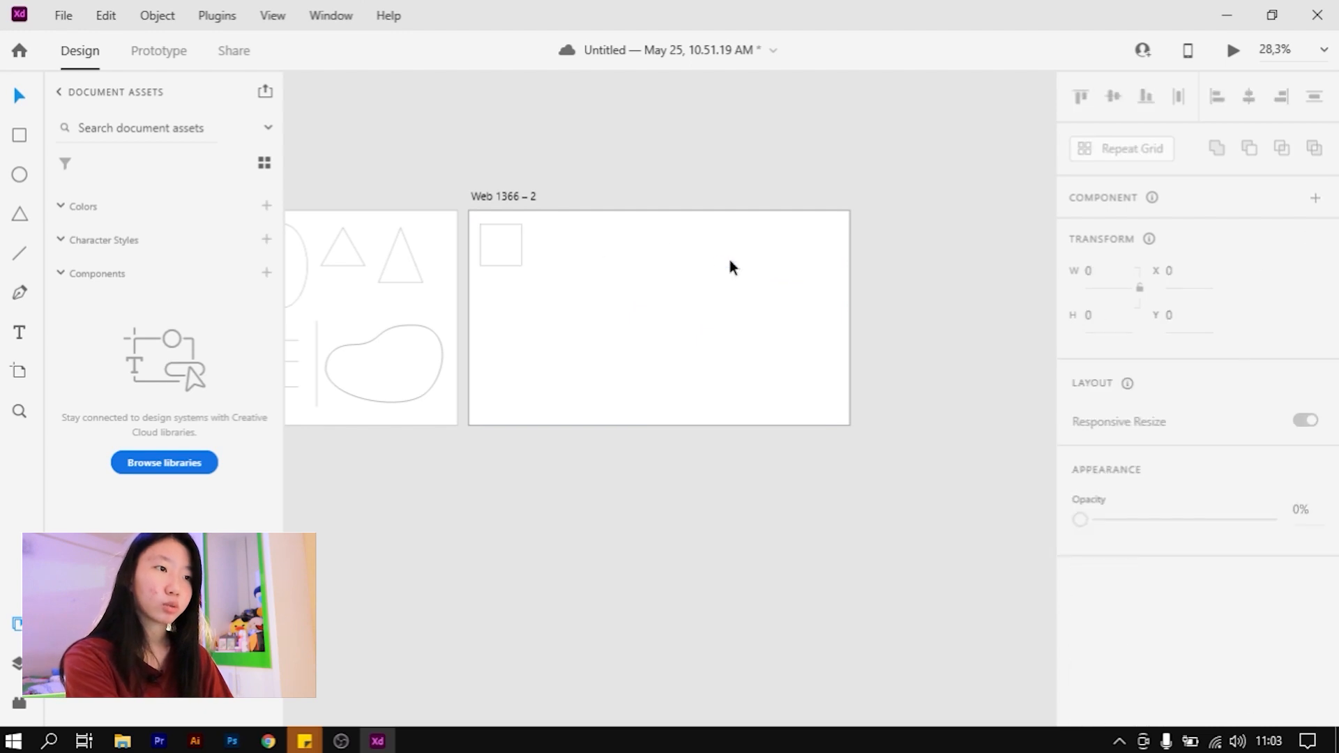
Enlarge the square on the copied artboard proportionally to about 286 by 286
scroll(527, 266, "up", 3)
left_click(502, 272)
left_click_drag(502, 272, 586, 358)
left_click(627, 328)
left_click(508, 295)
Change the square's fill to black, #000000
scroll(508, 295, "down", 1)
scroll(1098, 391, "down", 5)
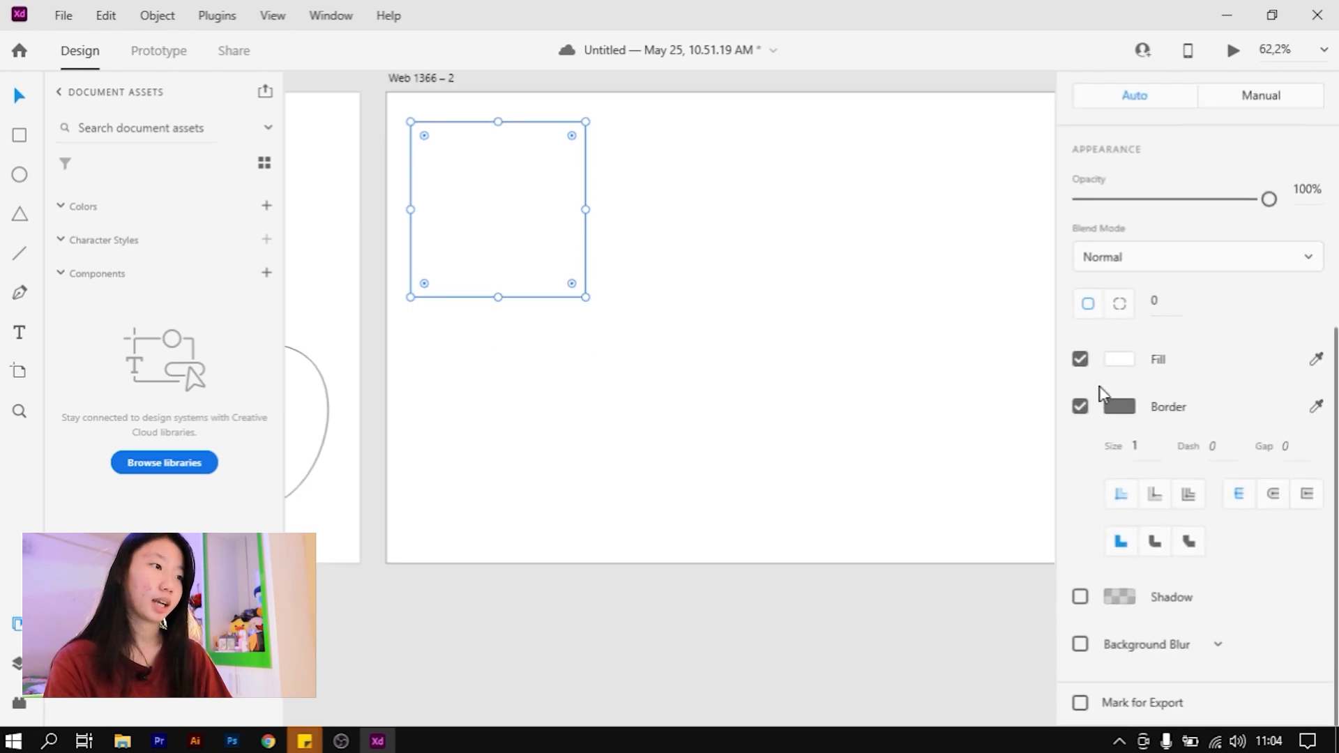
scroll(1116, 356, "up", 2)
scroll(1129, 374, "down", 2)
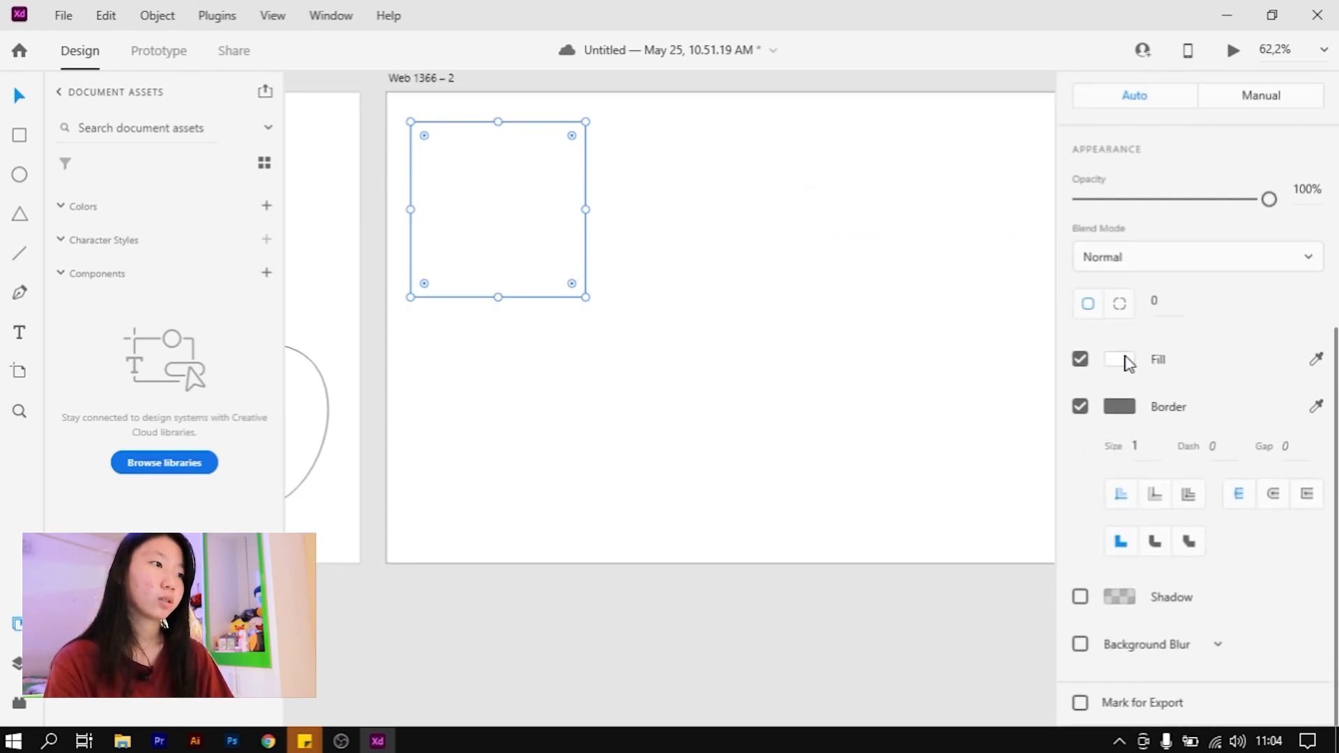
left_click(1120, 359)
left_click_drag(866, 299, 818, 426)
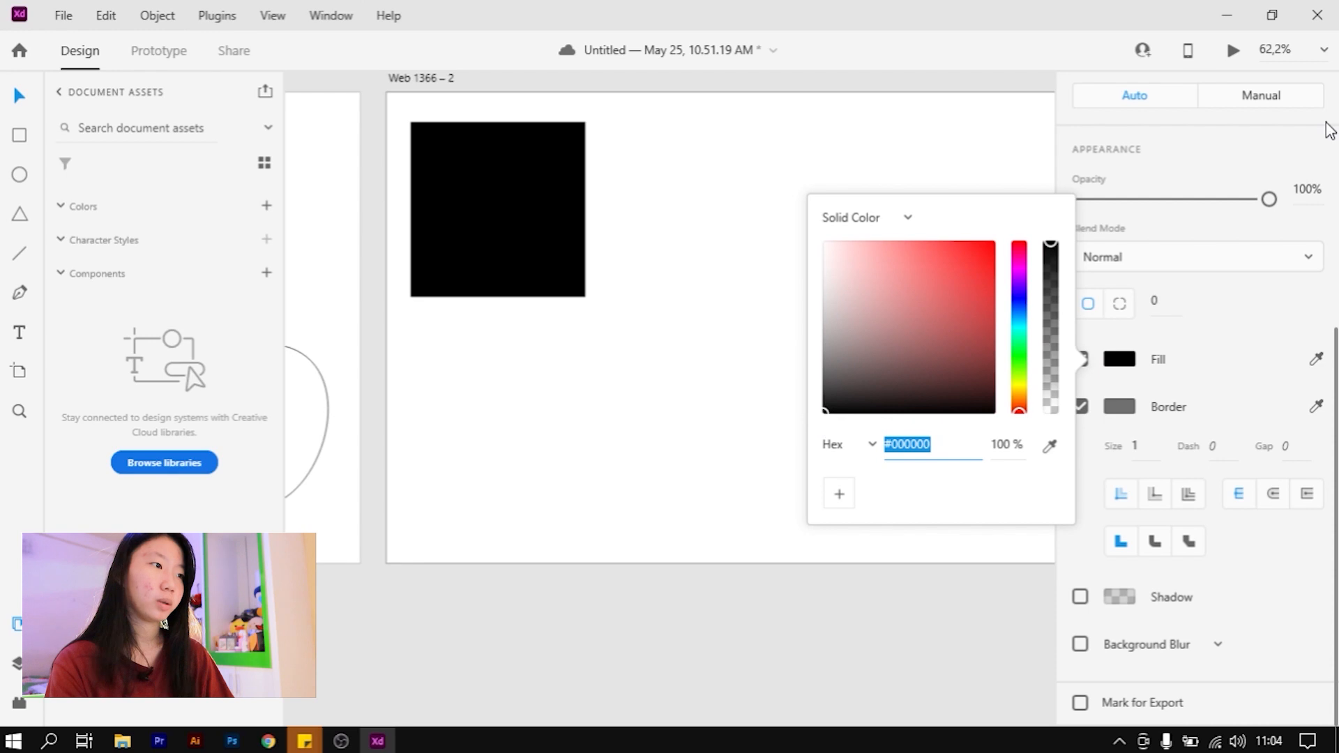
Lower the black square's opacity to 18%
left_click_drag(1269, 200, 1116, 257)
left_click(1147, 255)
left_click(1023, 257)
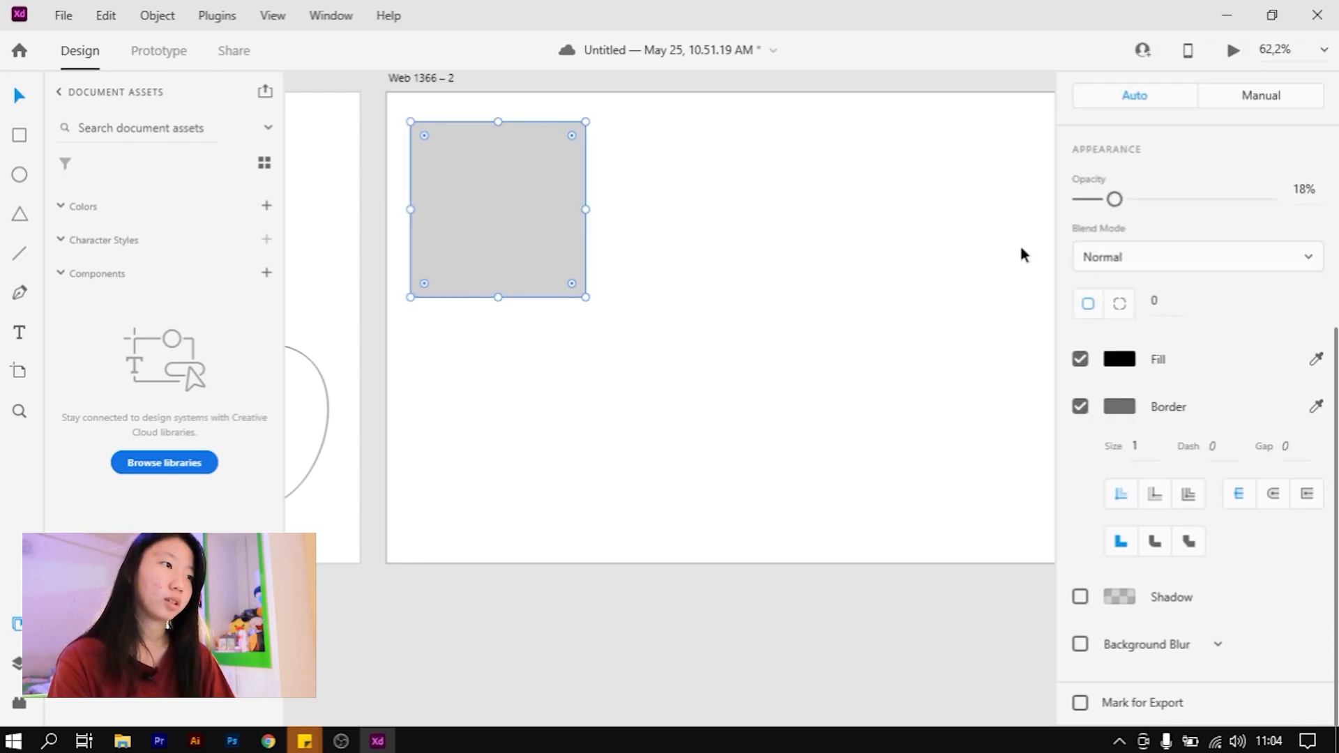
Try a corner radius of 10 on the square and undo it
left_click(1155, 305)
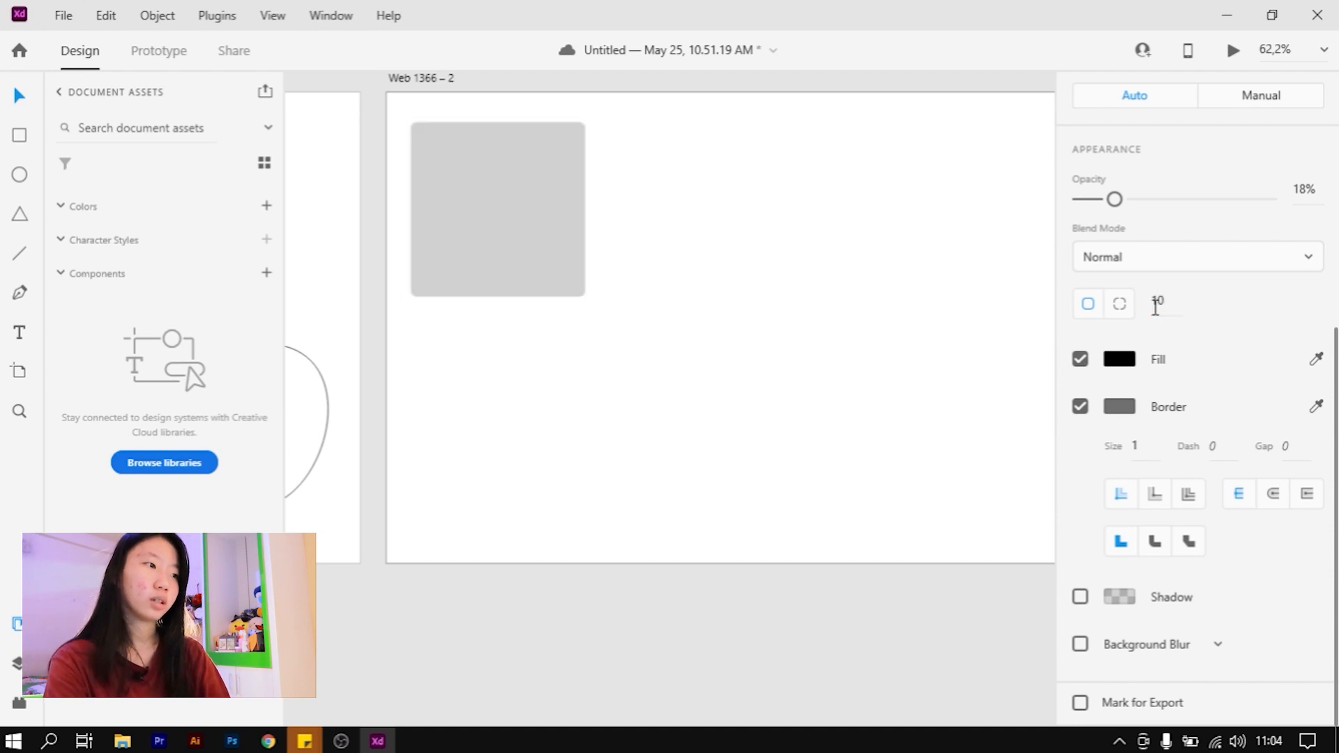
left_click(807, 328)
left_click(472, 257)
left_click(773, 301)
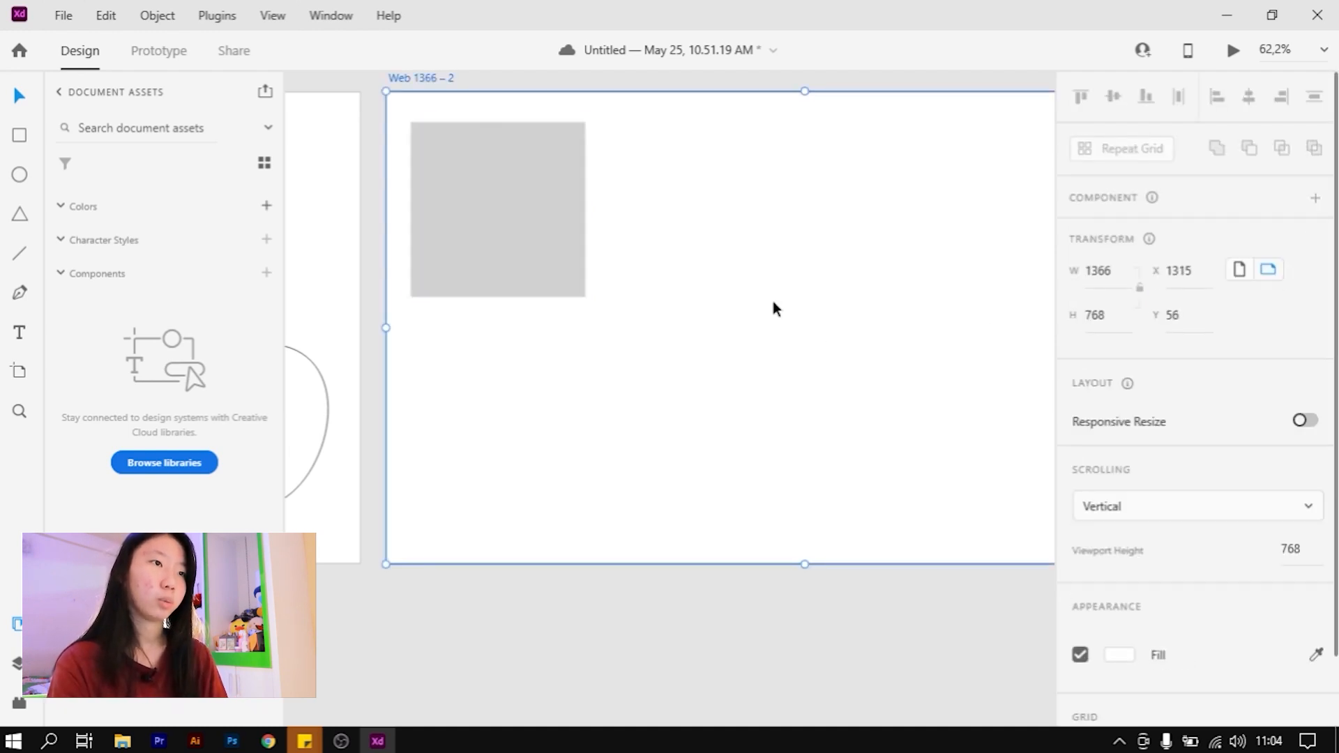
Shrink the grey square proportionally to about 243 wide, keeping its upper-left corner in place
left_click(579, 230)
scroll(467, 588, "down", 2)
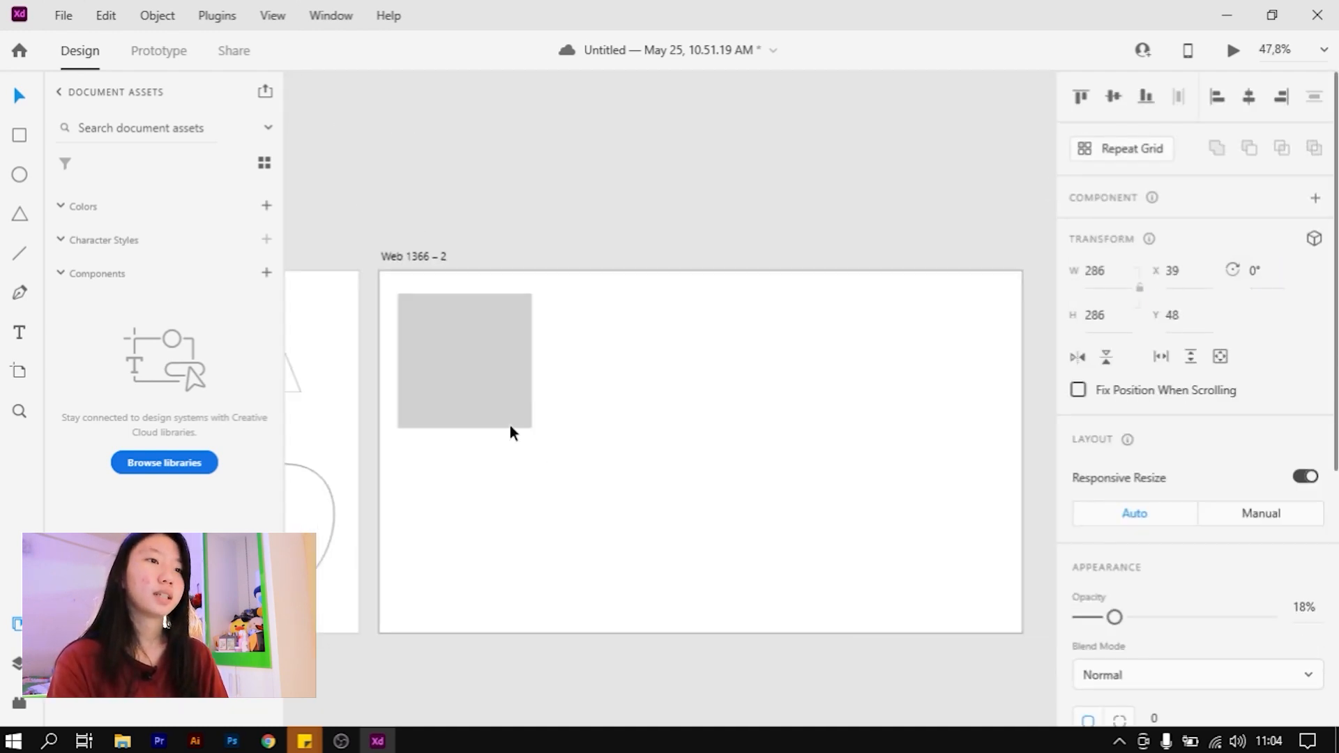
left_click(572, 391)
scroll(754, 353, "down", 2)
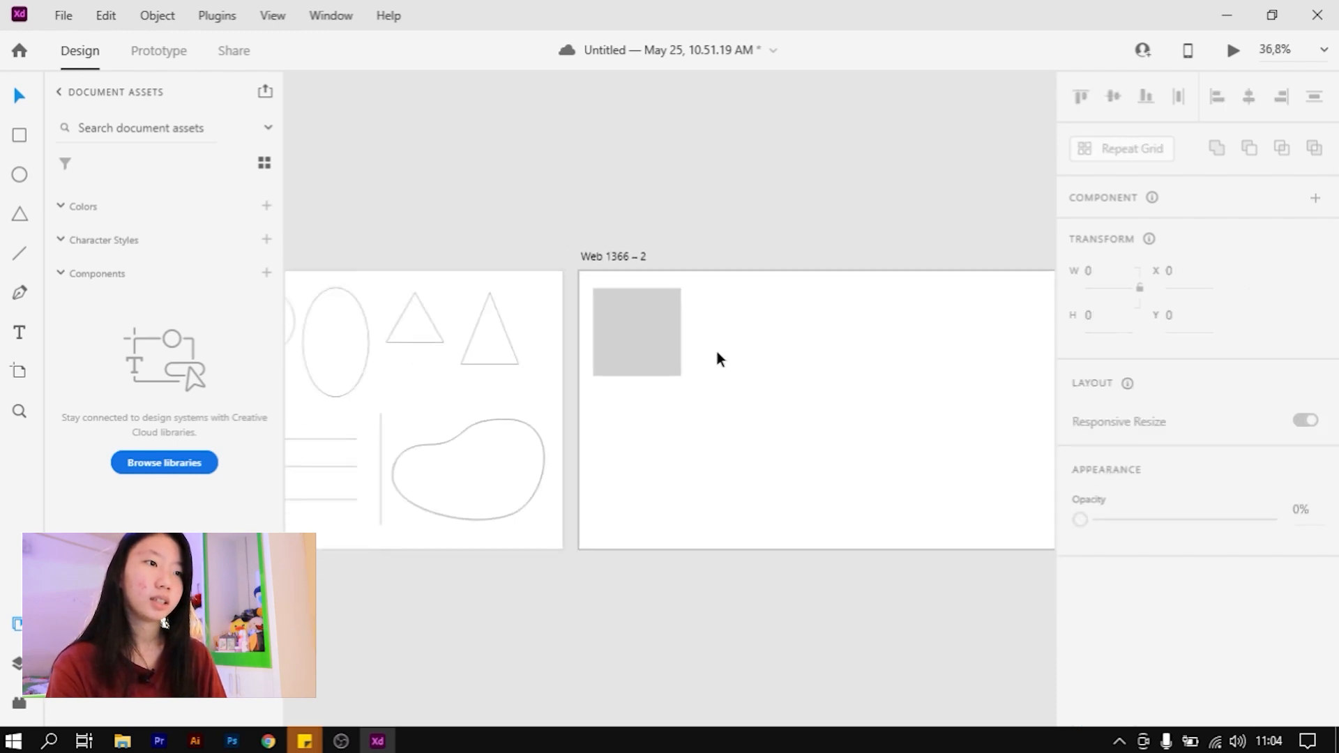
Copy the lorem ipsum paragraph from the first artboard to below the grey square on the second
scroll(719, 358, "down", 1)
left_click_drag(326, 441, 723, 386)
key("ctrl+3")
scroll(1138, 470, "down", 5)
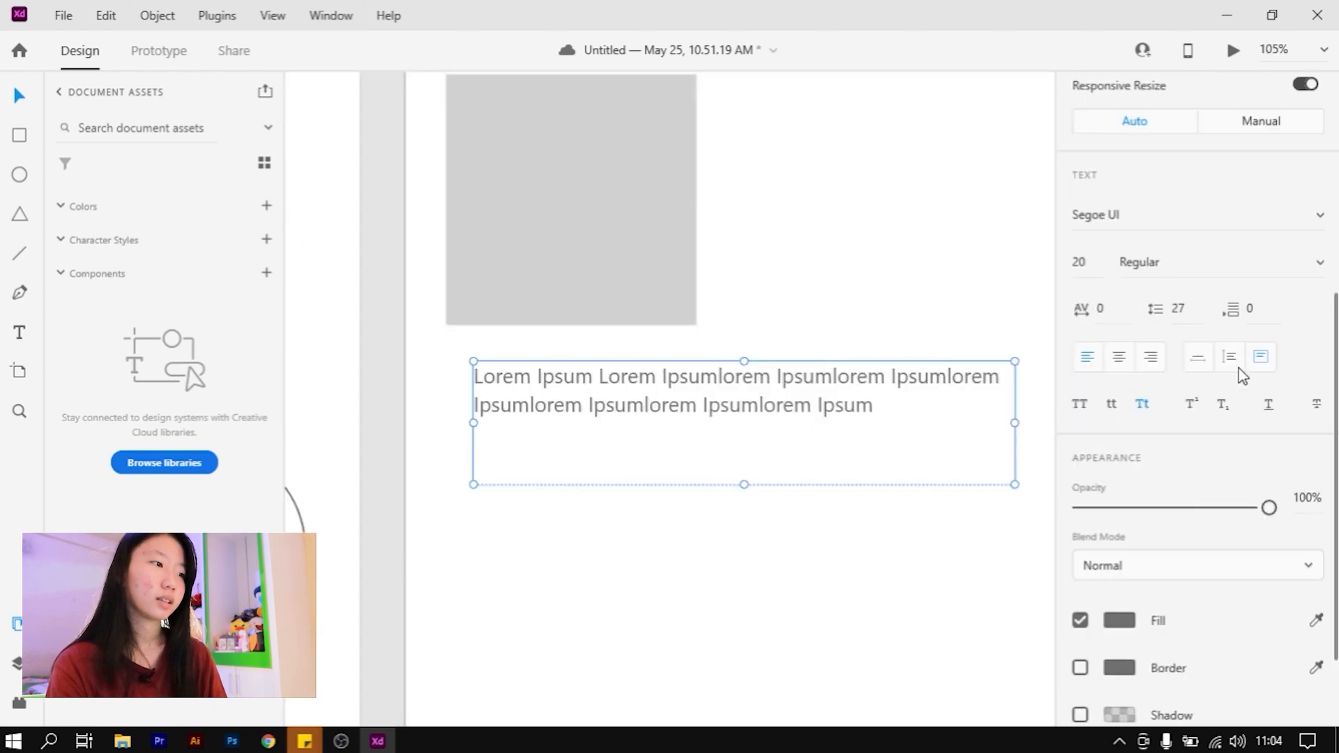
Switch the copied paragraph to auto width and replace its text with "Lorem Ipsum"
left_click(1228, 357)
double_click(687, 377)
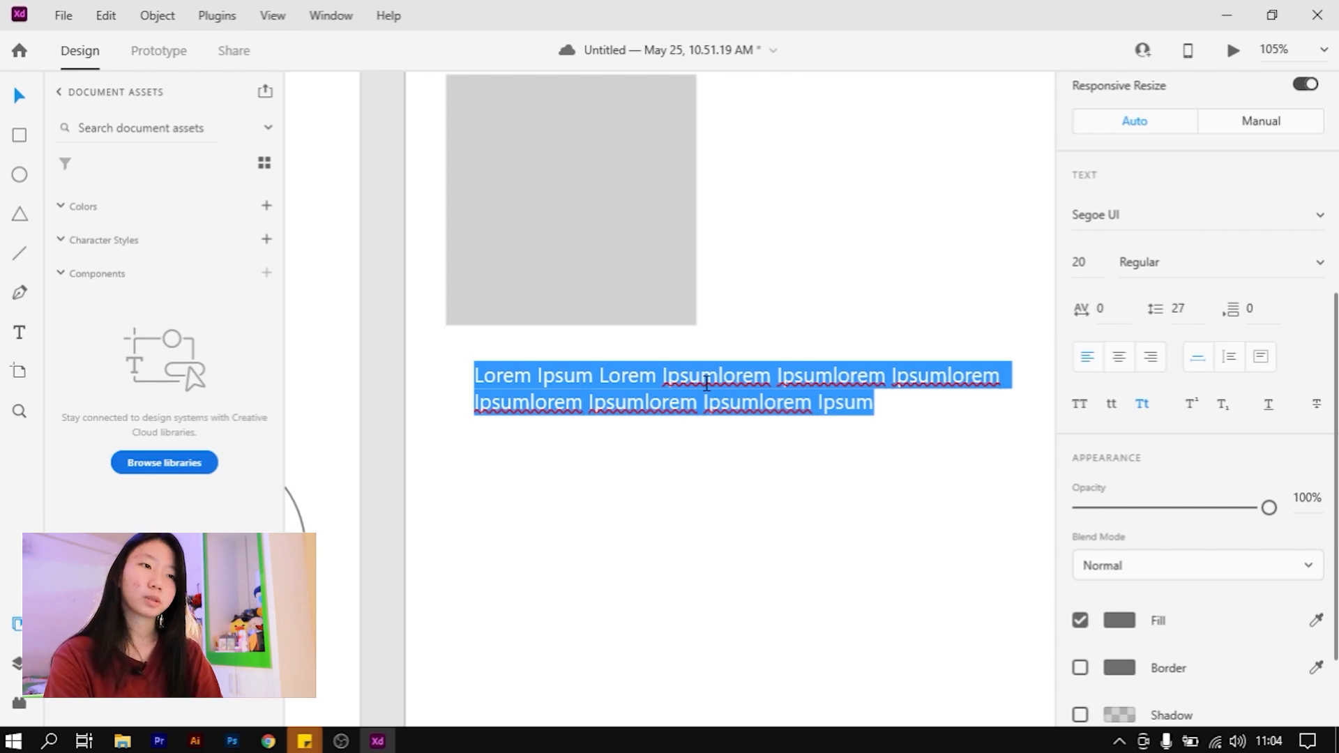
key("Caps_Lock")
key("Caps_Lock")
type("Lo")
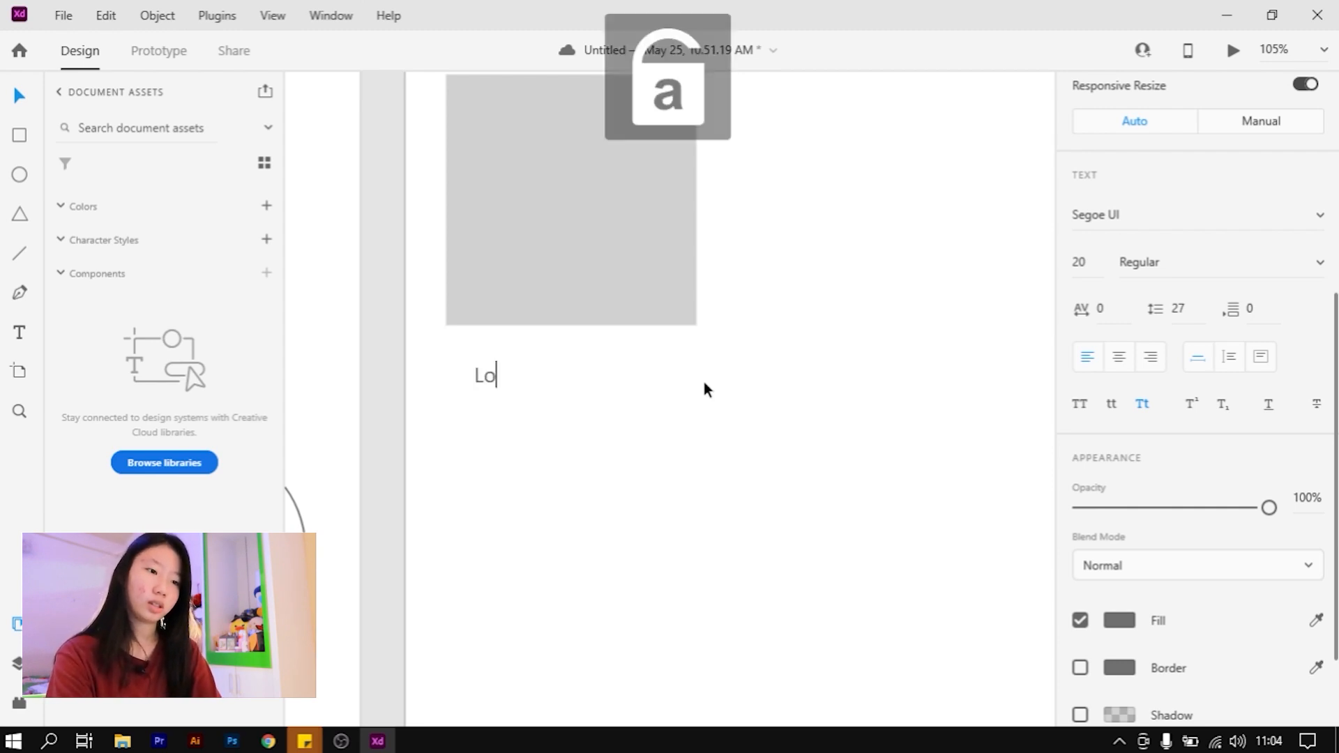
type("rem Ipsum")
key("Escape")
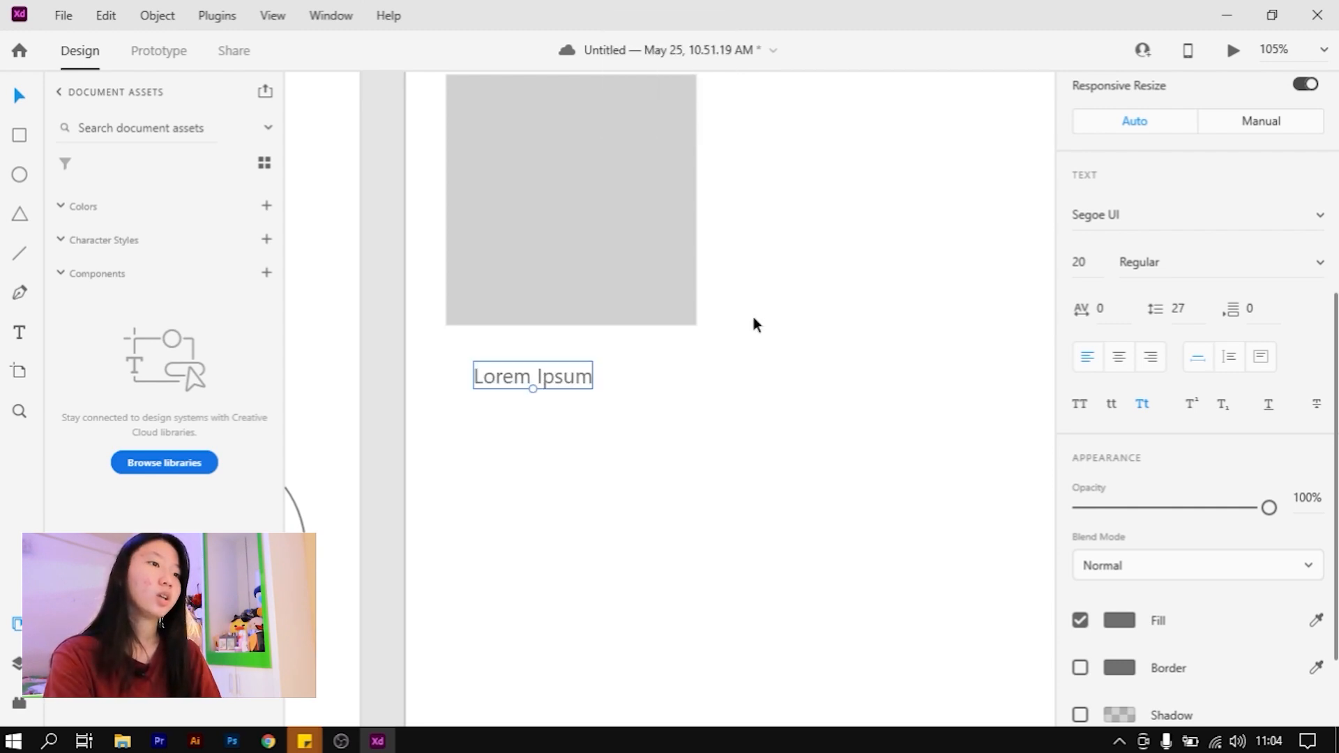
Set the "Lorem Ipsum" text to the Rubik font in Bold
left_click(1198, 256)
type("Bold")
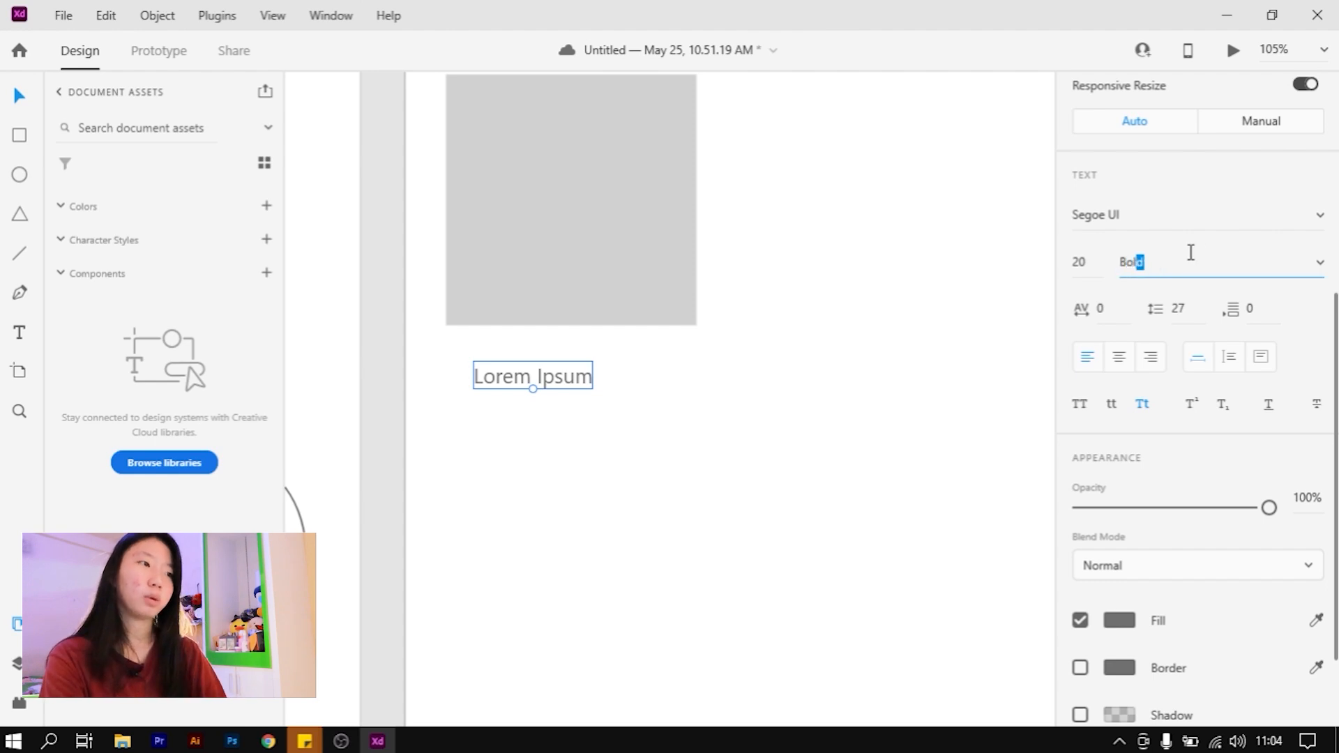
key("Return")
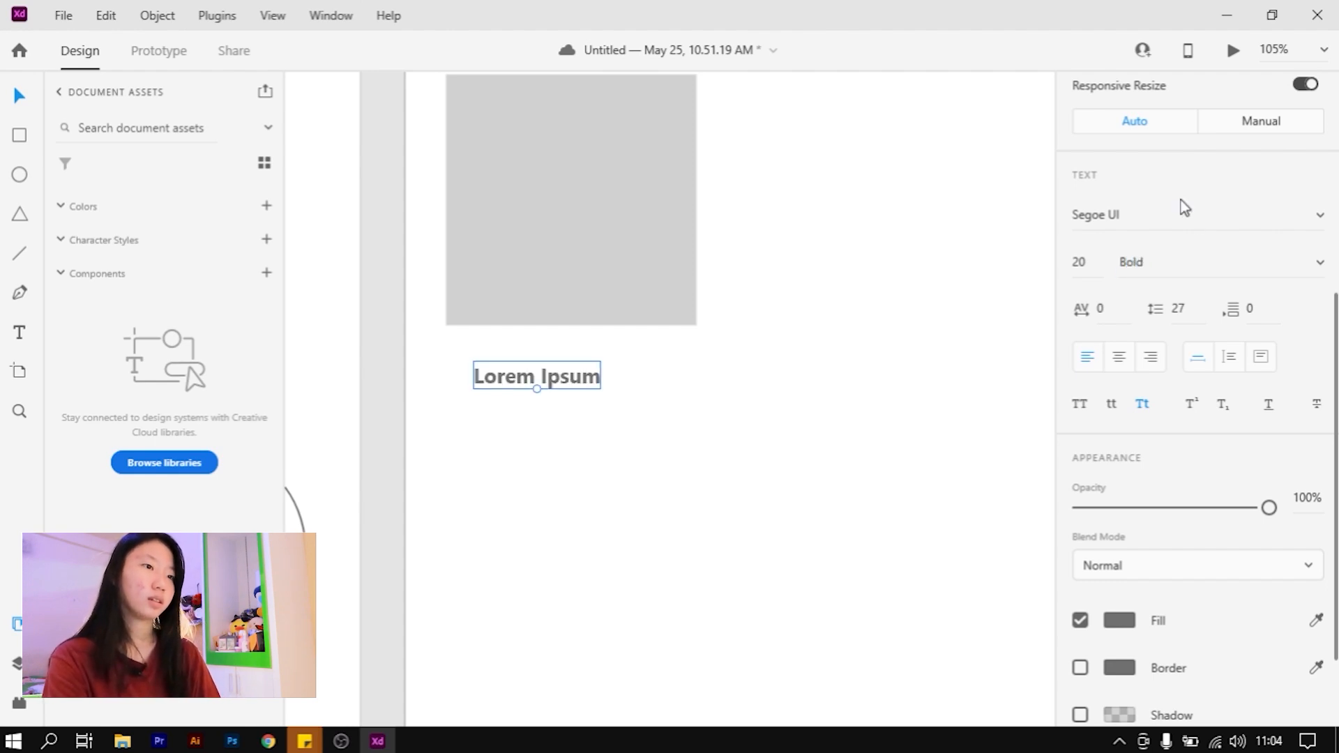
left_click(1193, 215)
type("Rubik")
key("Return")
Set the heading's font size to 28 and line the heading up with the square's left edge
left_click(1082, 263)
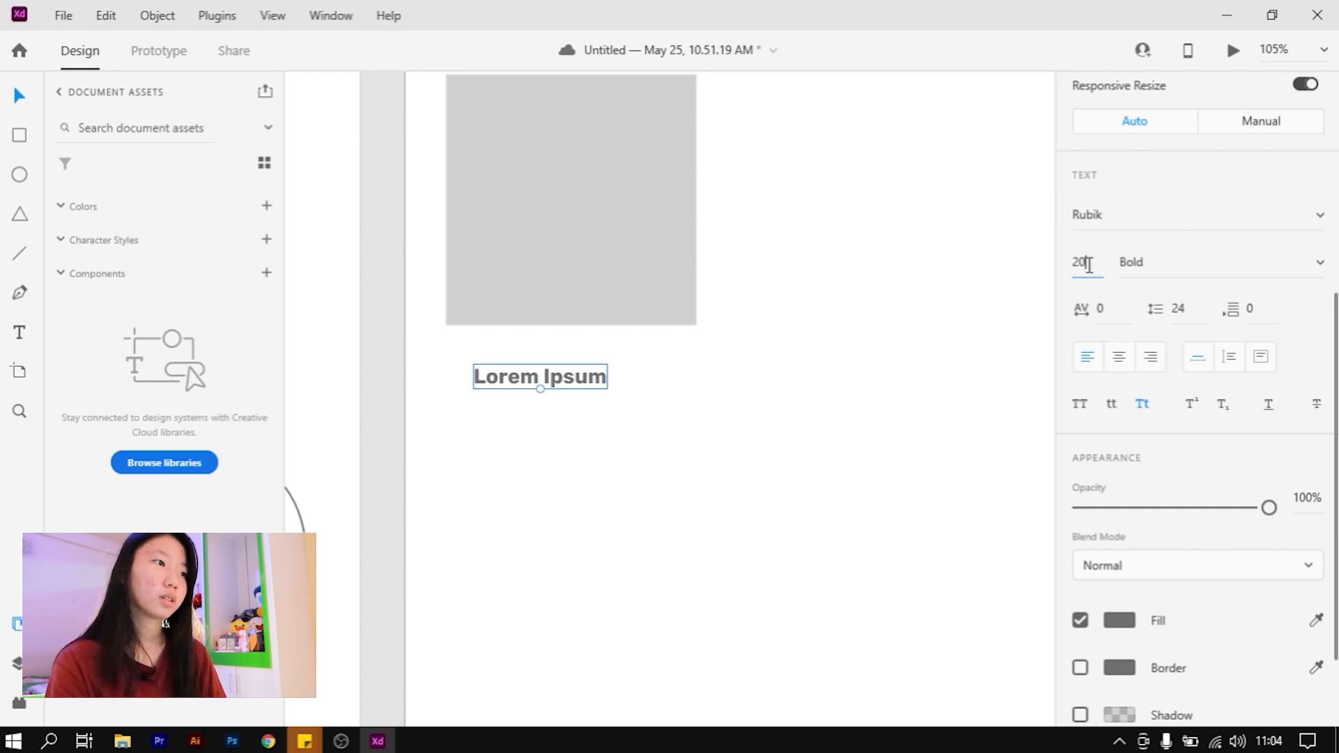
type("26")
key("Return")
type("28")
key("Return")
Duplicate the heading directly below itself and set the copy's weight to Medium
left_click_drag(589, 381, 574, 416)
left_click(1200, 249)
type("Reg")
key("Return")
left_click(1190, 262)
type("Me")
key("Return")
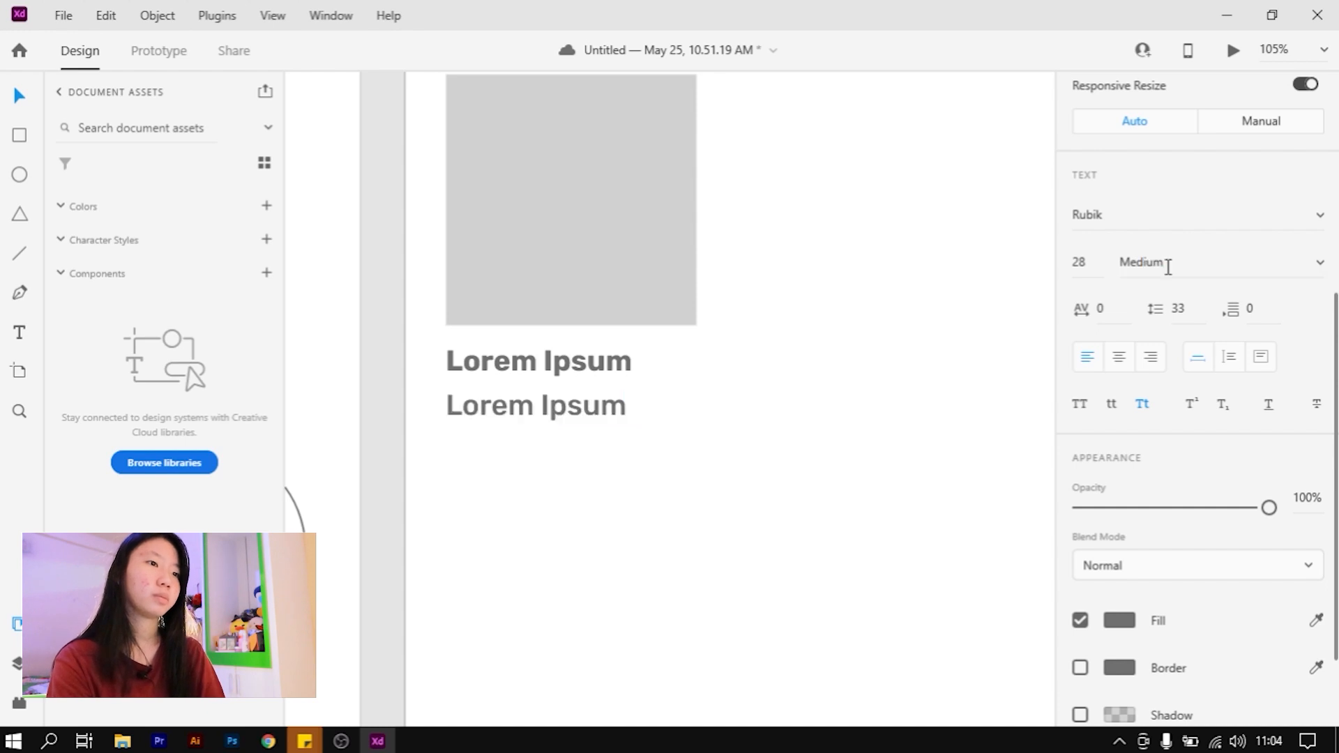
Reduce the lower text line's font size to 20
left_click(1088, 265)
key("Down")
key("Down")
key("Down")
key("Down")
key("Down")
key("Down")
key("Down")
key("Down")
key("Return")
Extend the lower text line so that "Lorem Ipsum" is repeated three times
double_click(569, 408)
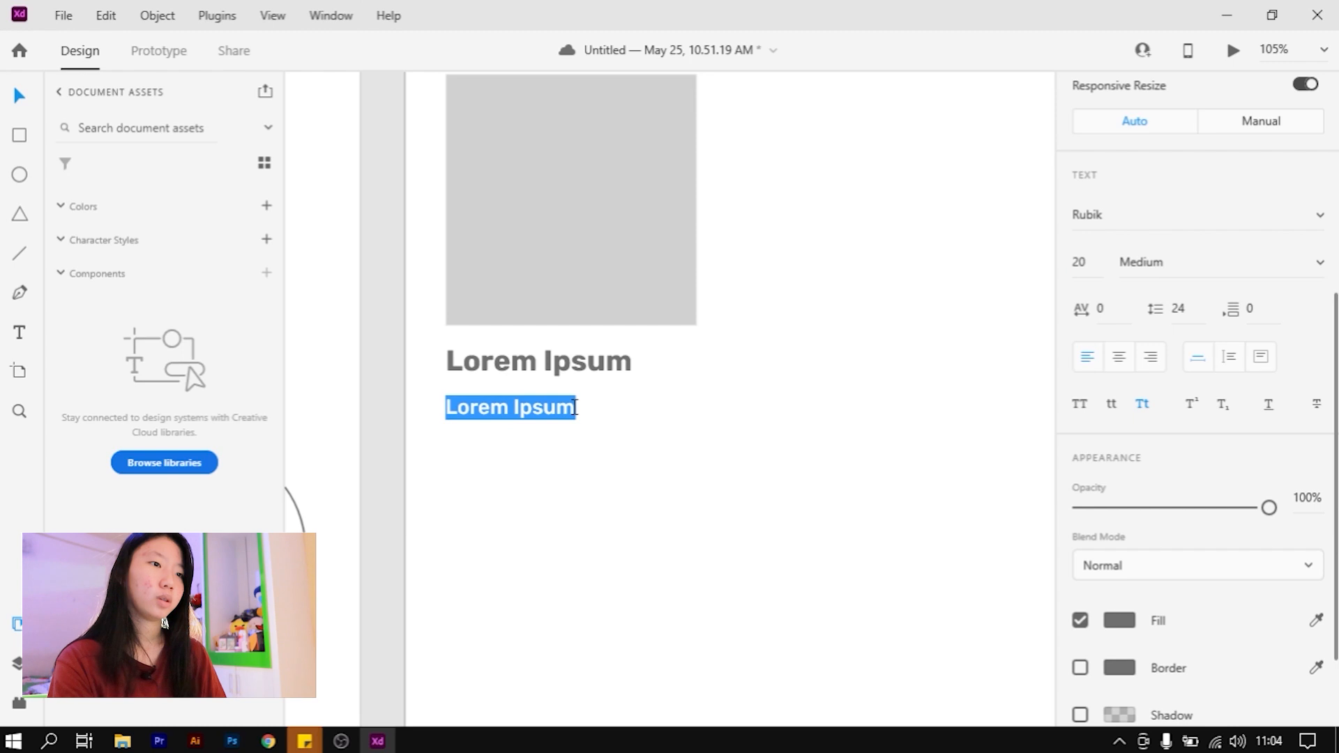
key("ctrl+c")
left_click(583, 412)
key("ctrl+v")
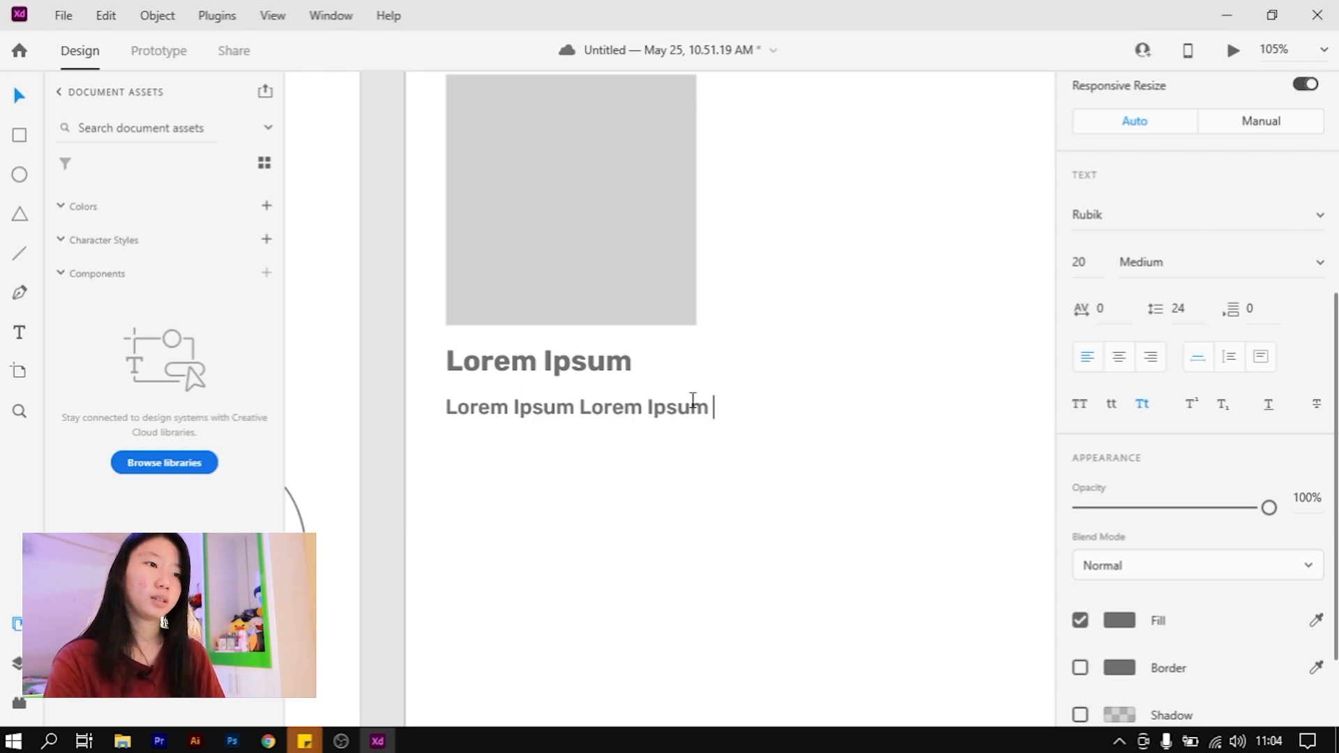
key("ctrl+v")
key("Escape")
Narrow the lower text box to the square's width and make it tall enough for two lines
scroll(706, 430, "up", 1)
scroll(1220, 448, "down", 5)
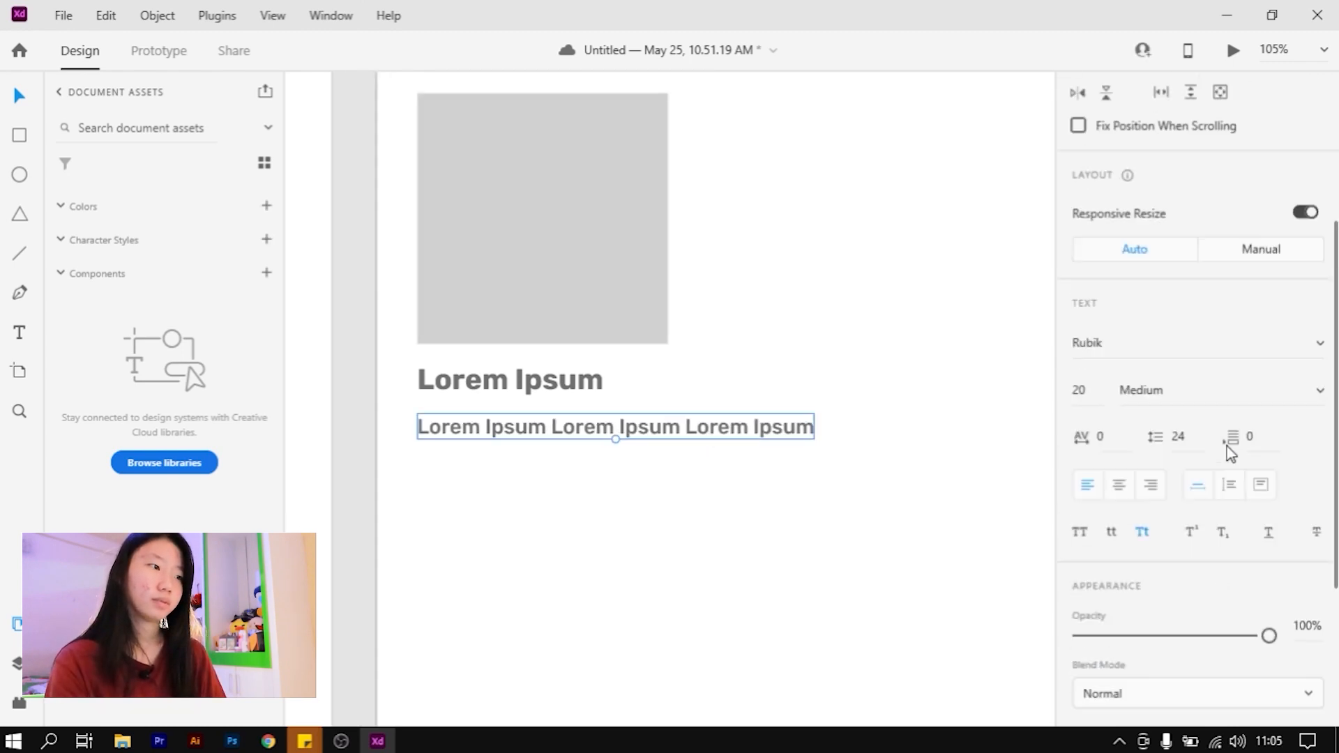
left_click_drag(816, 428, 668, 434)
left_click_drag(543, 438, 544, 466)
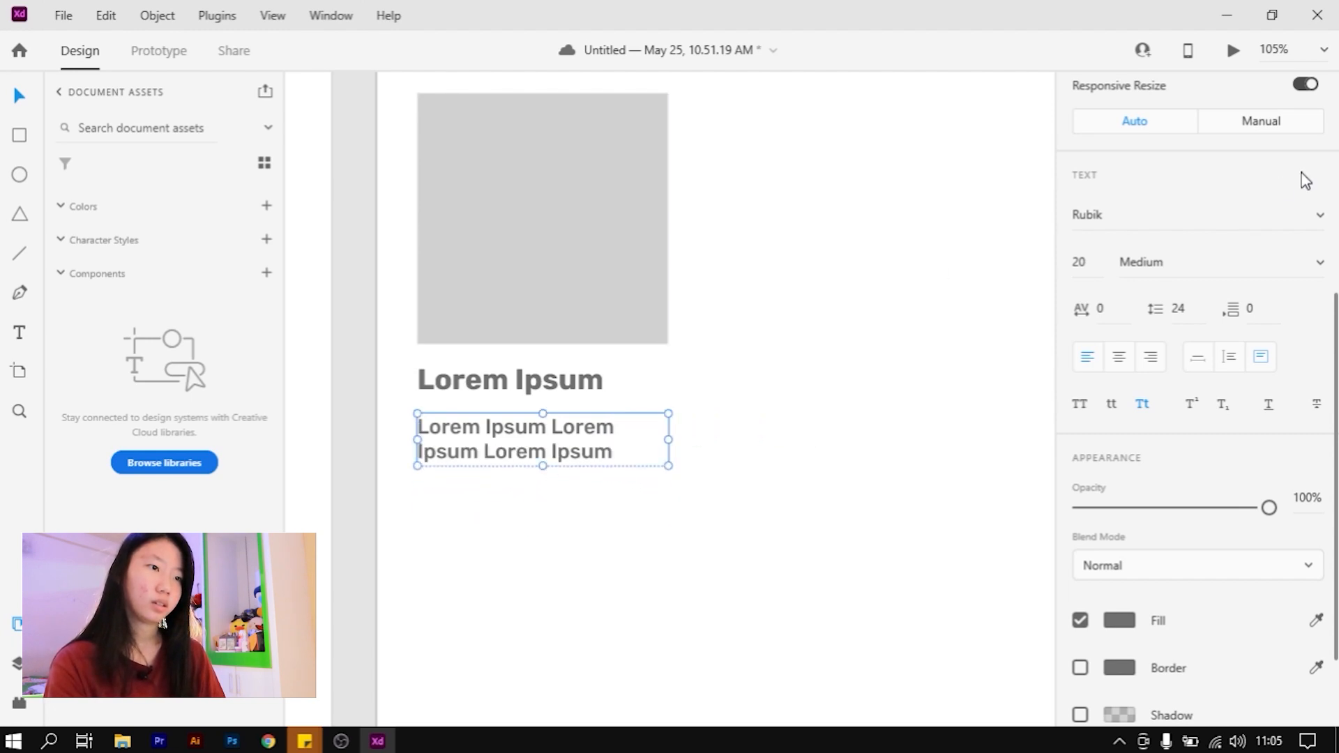
Set the two-line description's font size to 16 and deselect it
left_click(1080, 262)
key("Down")
key("Down")
key("Down")
key("Down")
left_click(328, 586)
Shorten the description's text box so its lower edge fits closely under the second line
scroll(488, 525, "down", 3)
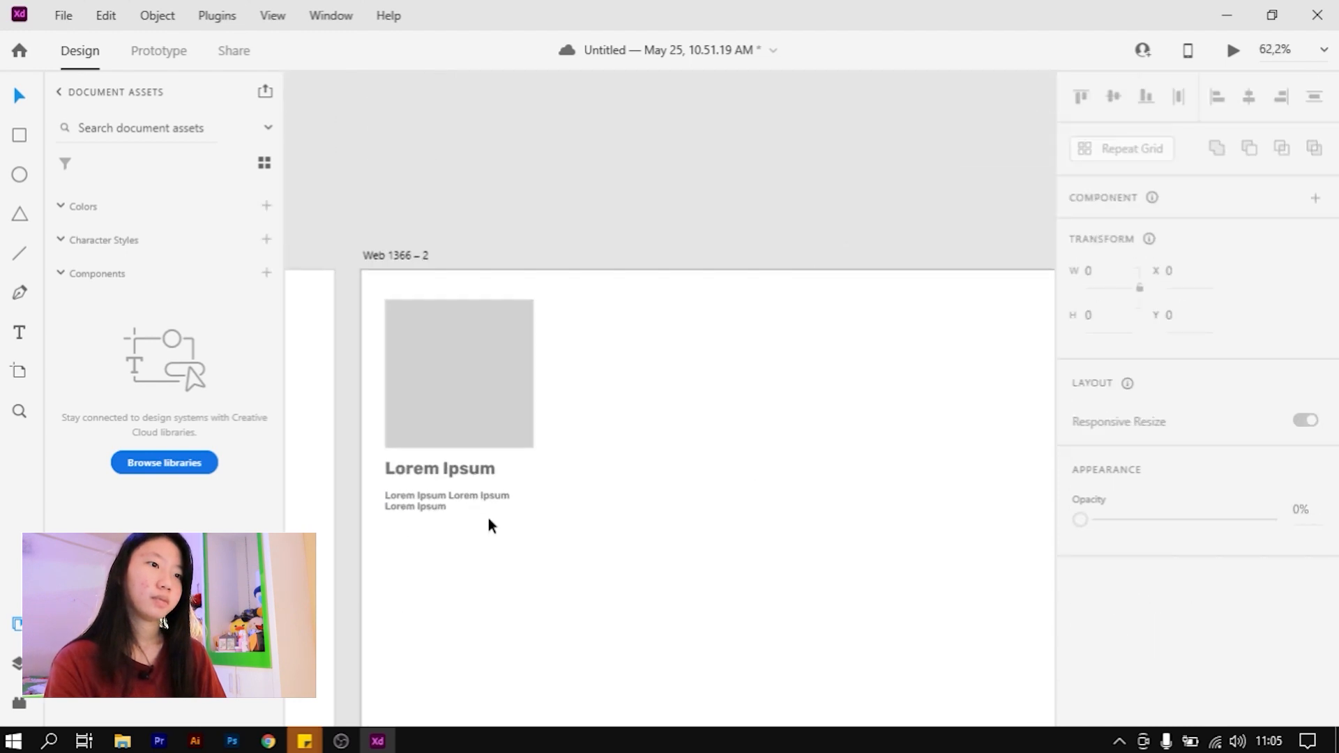
left_click(450, 500)
scroll(450, 500, "up", 5)
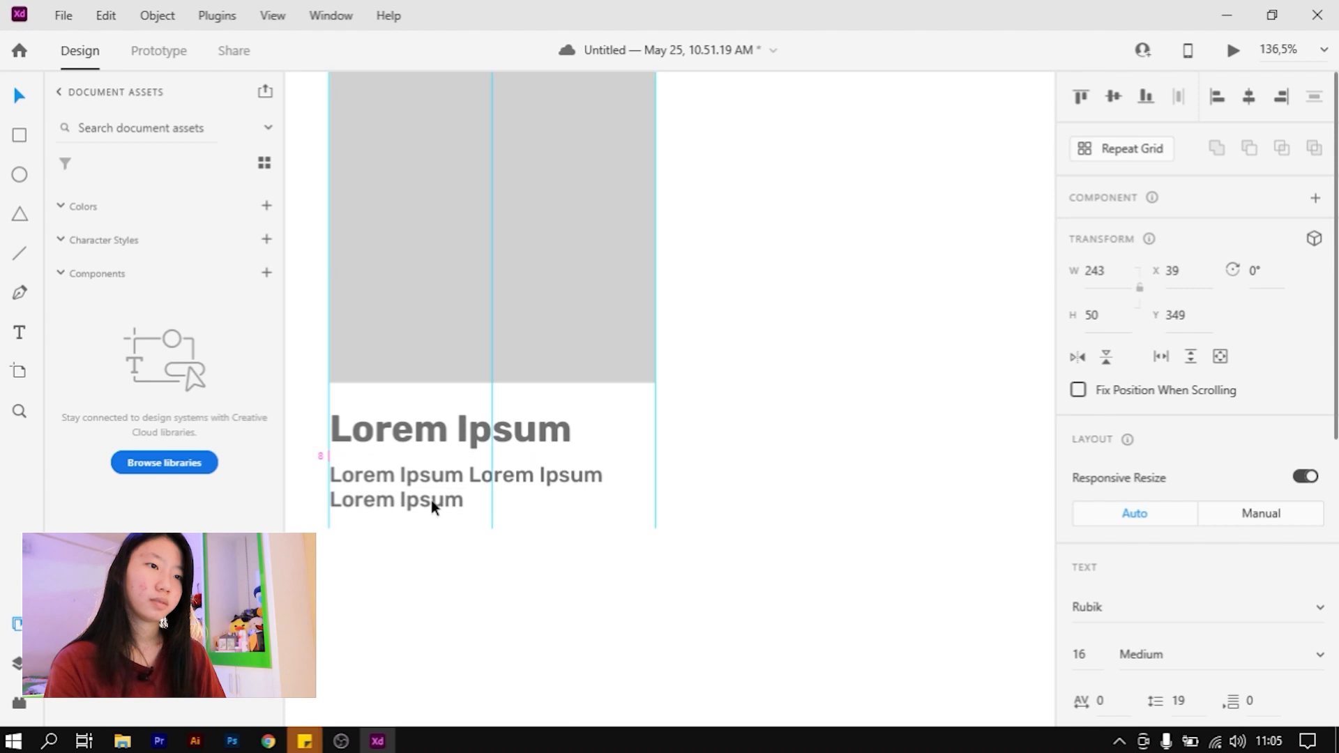
left_click(704, 396)
left_click(505, 519)
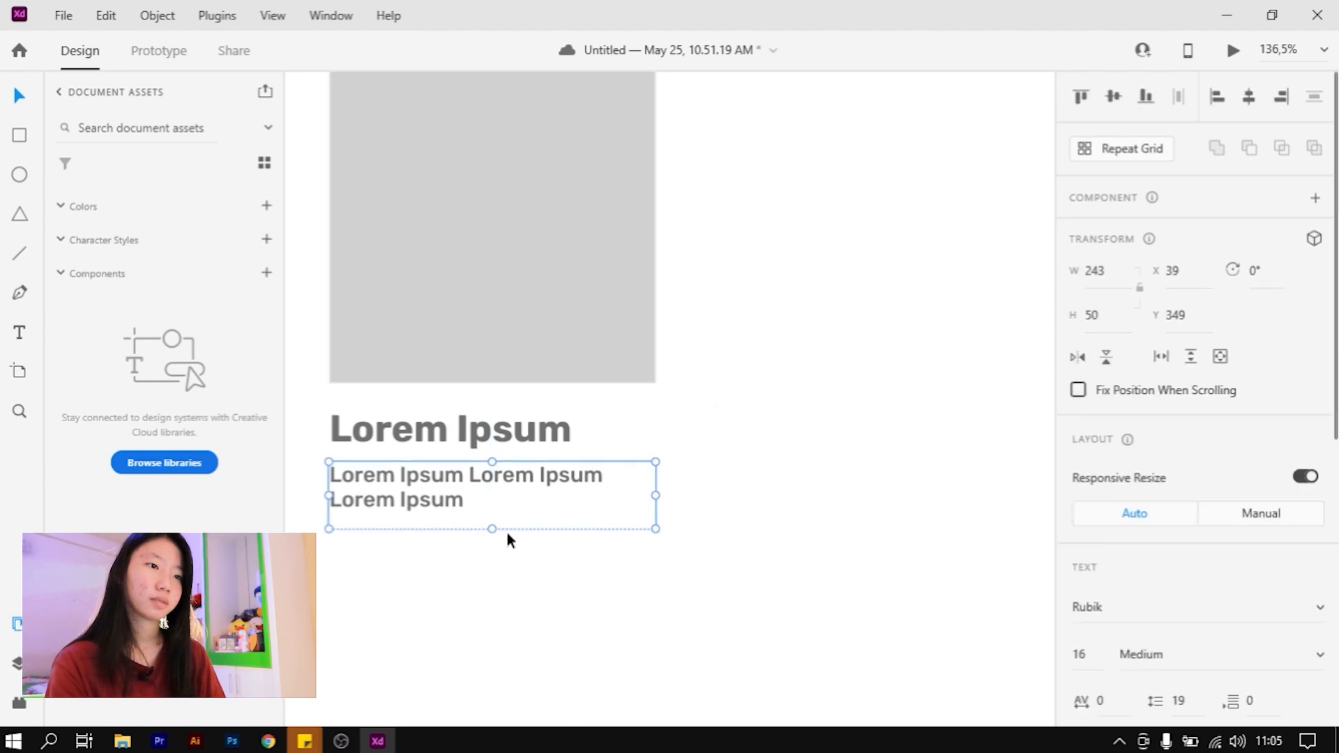
left_click_drag(493, 526, 499, 515)
left_click(548, 542)
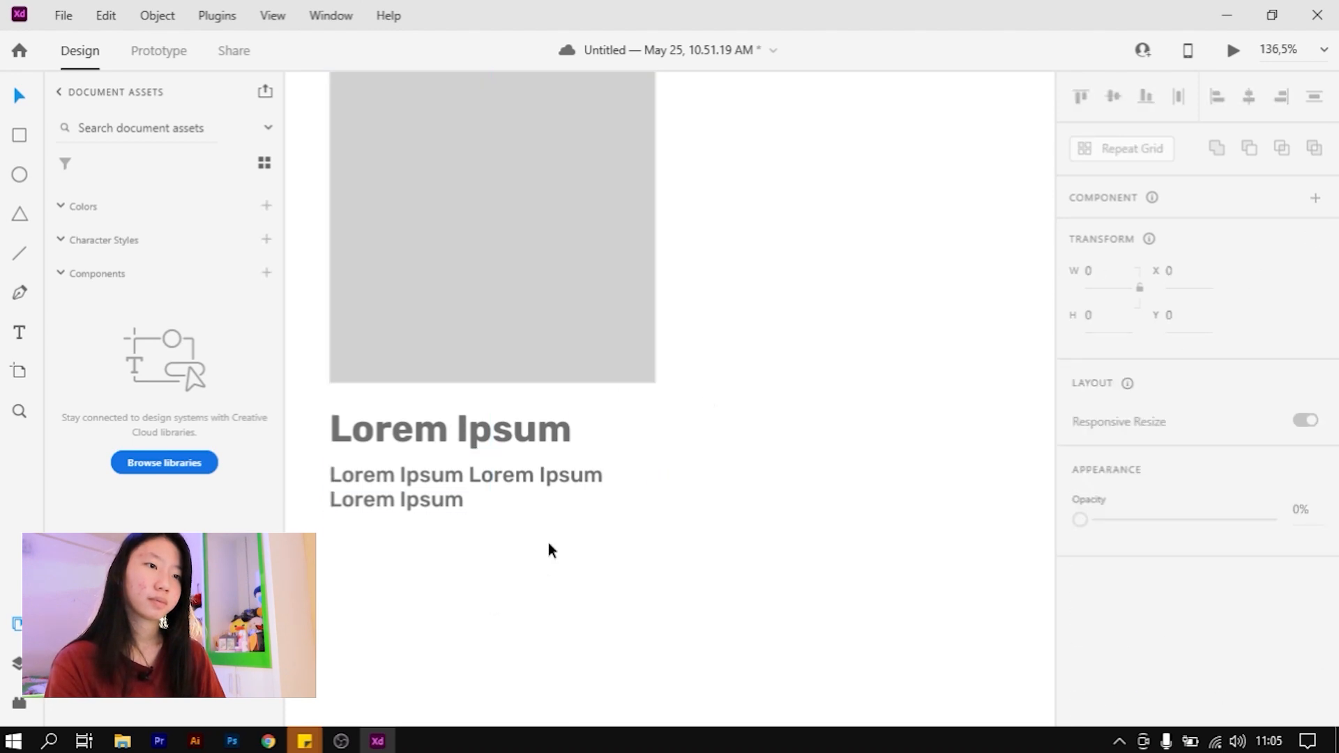
Group the grey square, heading and description into one card
scroll(727, 469, "down", 3)
scroll(729, 481, "down", 2)
left_click_drag(764, 586, 552, 377)
key("ctrl+g")
scroll(709, 427, "up", 1)
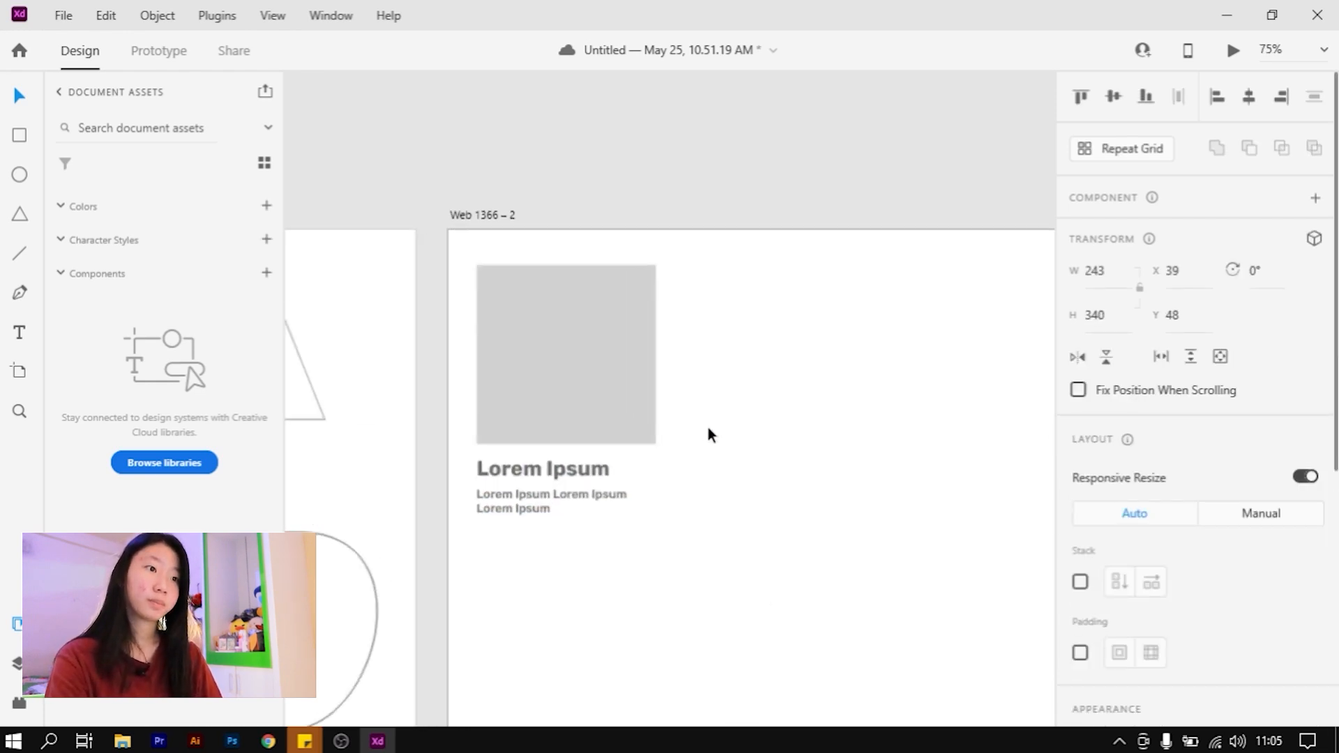
scroll(598, 455, "down", 2)
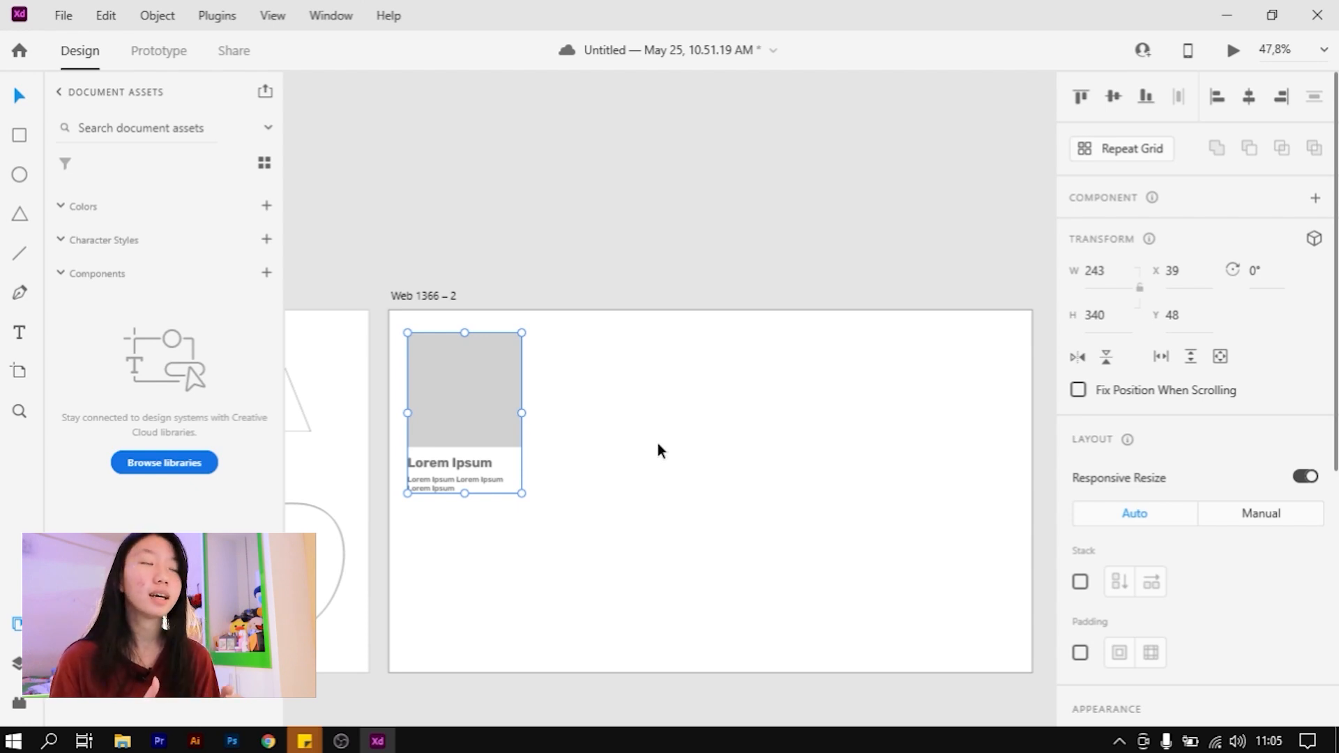
Try duplicating the card manually twice in a row with equal spacing, and delete both copies
left_click(479, 493)
scroll(440, 443, "up", 3)
left_click_drag(444, 450, 780, 417)
scroll(550, 529, "down", 2)
left_click(780, 447)
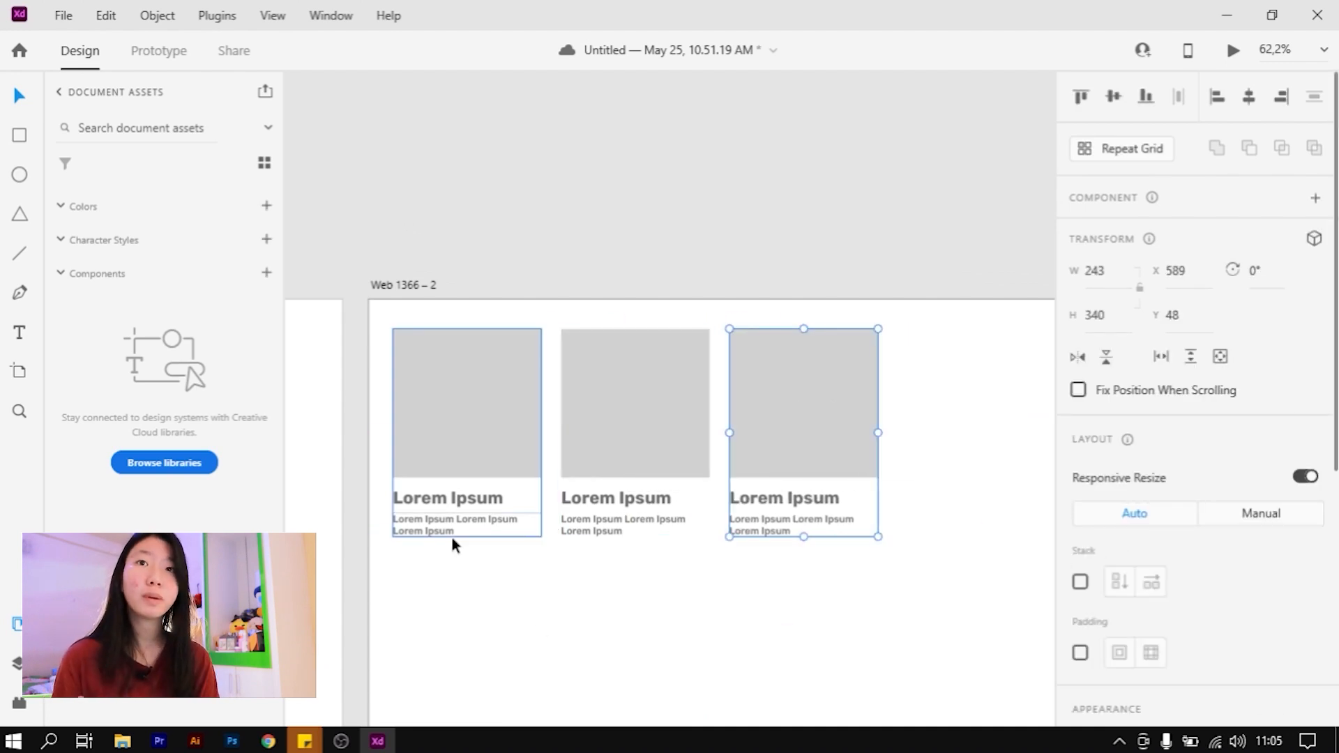
left_click(641, 486, "shift")
key("Delete")
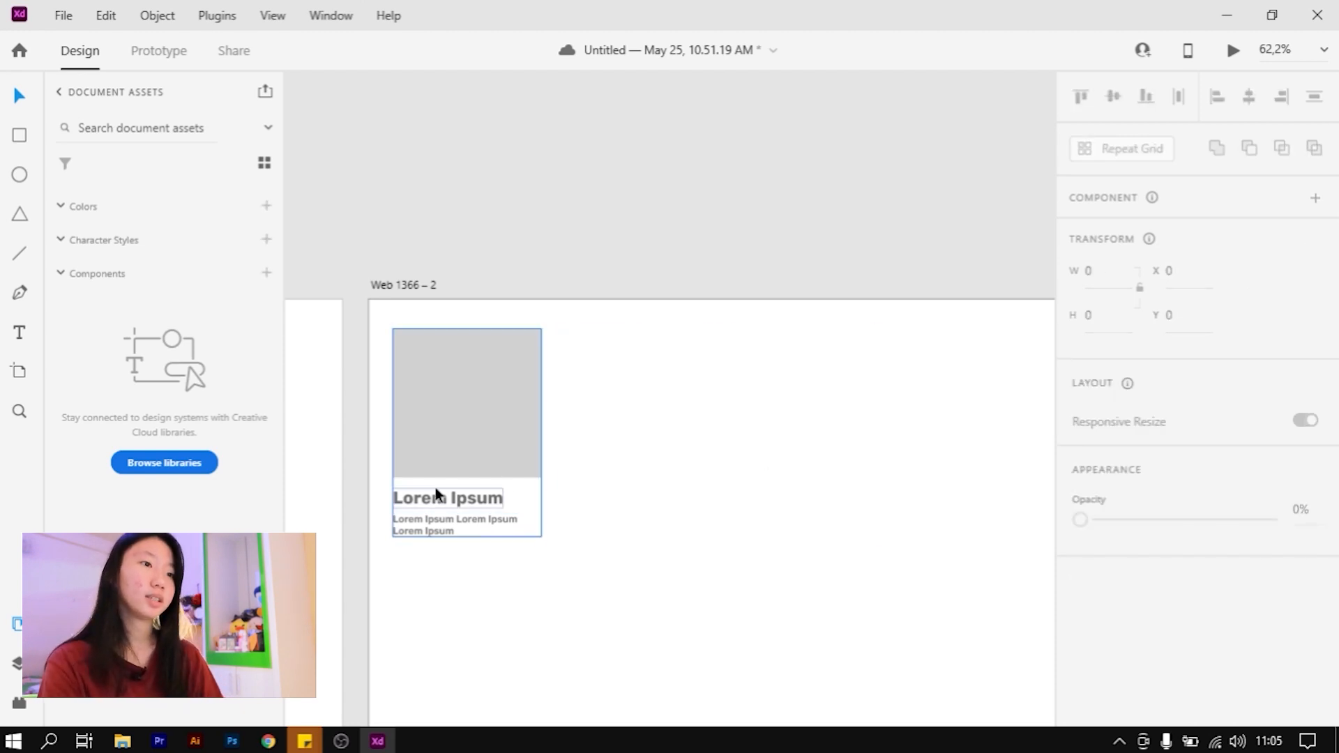
Turn the card into a Repeat Grid and extend it horizontally to a row of four cards
left_click(476, 430)
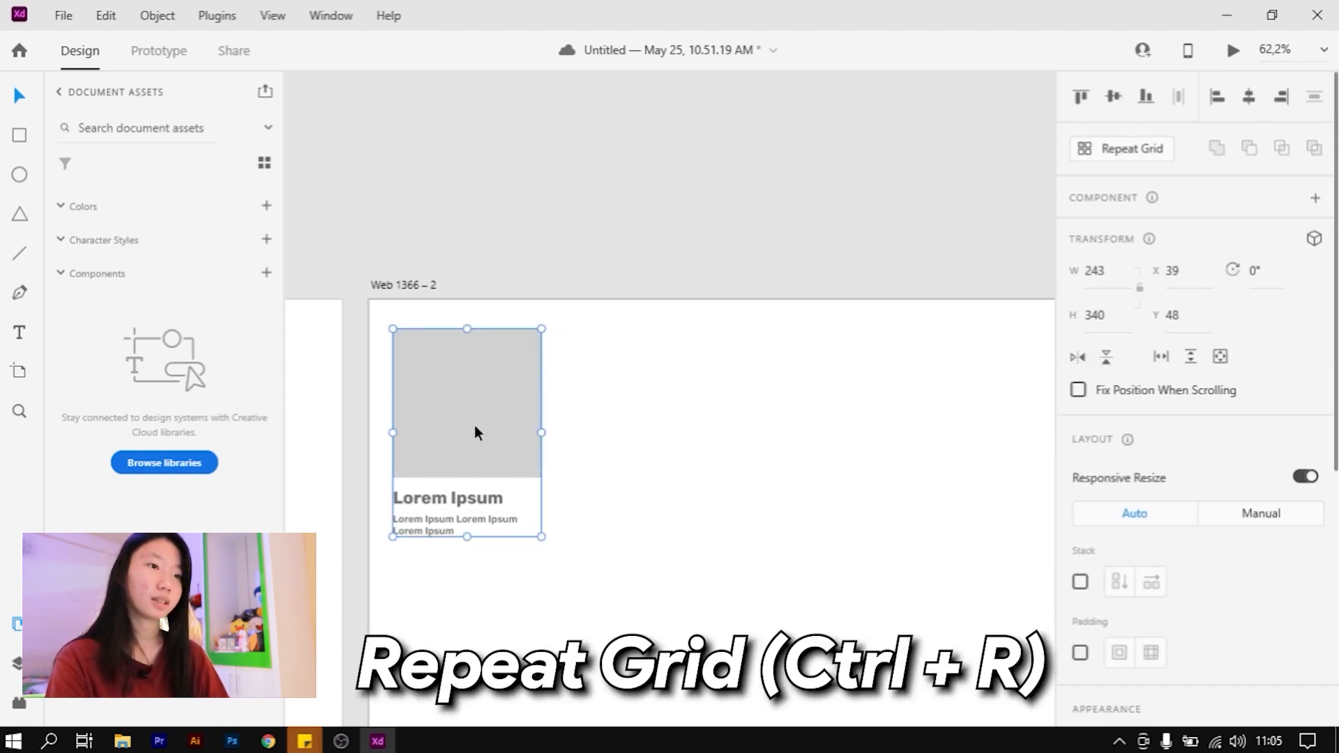
left_click(1135, 149)
left_click_drag(542, 424, 1007, 416)
scroll(656, 492, "down", 2)
scroll(675, 469, "up", 1)
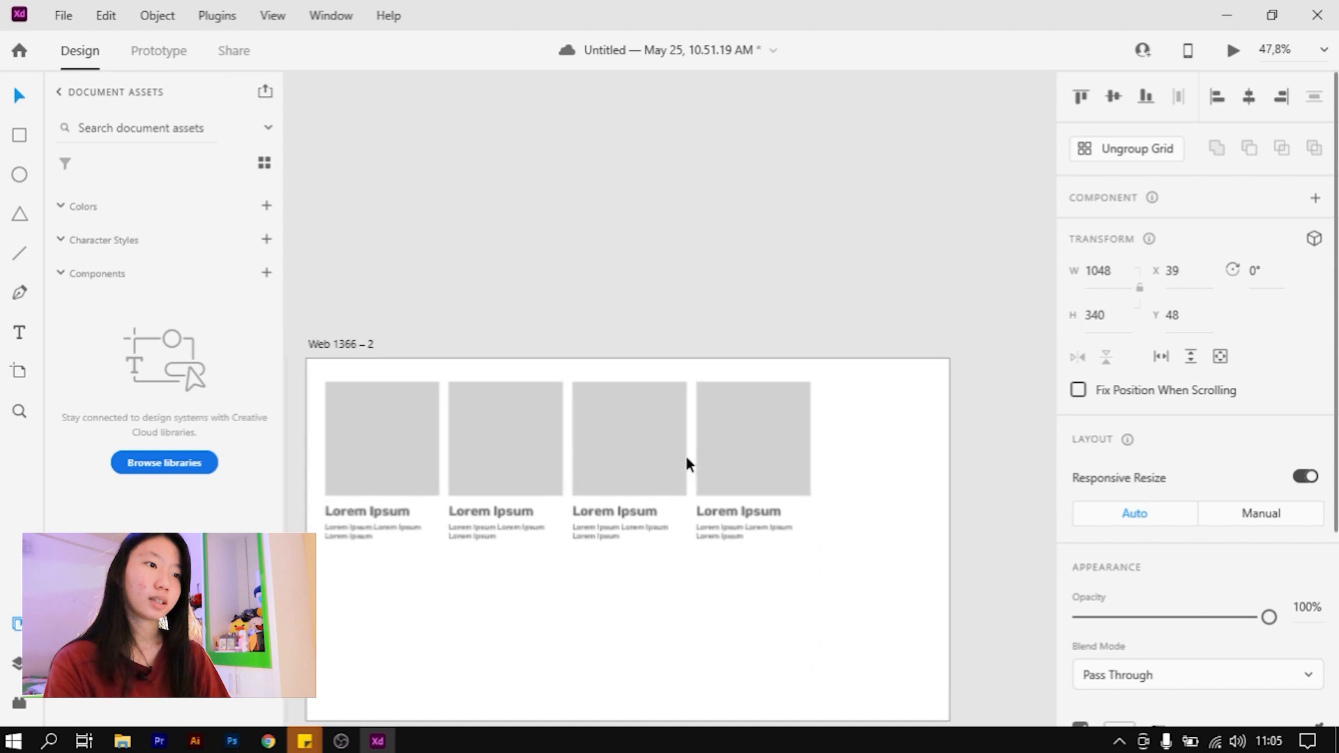
Widen the horizontal gap between the cards in the repeat grid
left_click_drag(694, 448, 708, 448)
left_click(713, 578)
left_click_drag(789, 557, 870, 521)
left_click(834, 452)
scroll(726, 505, "up", 2)
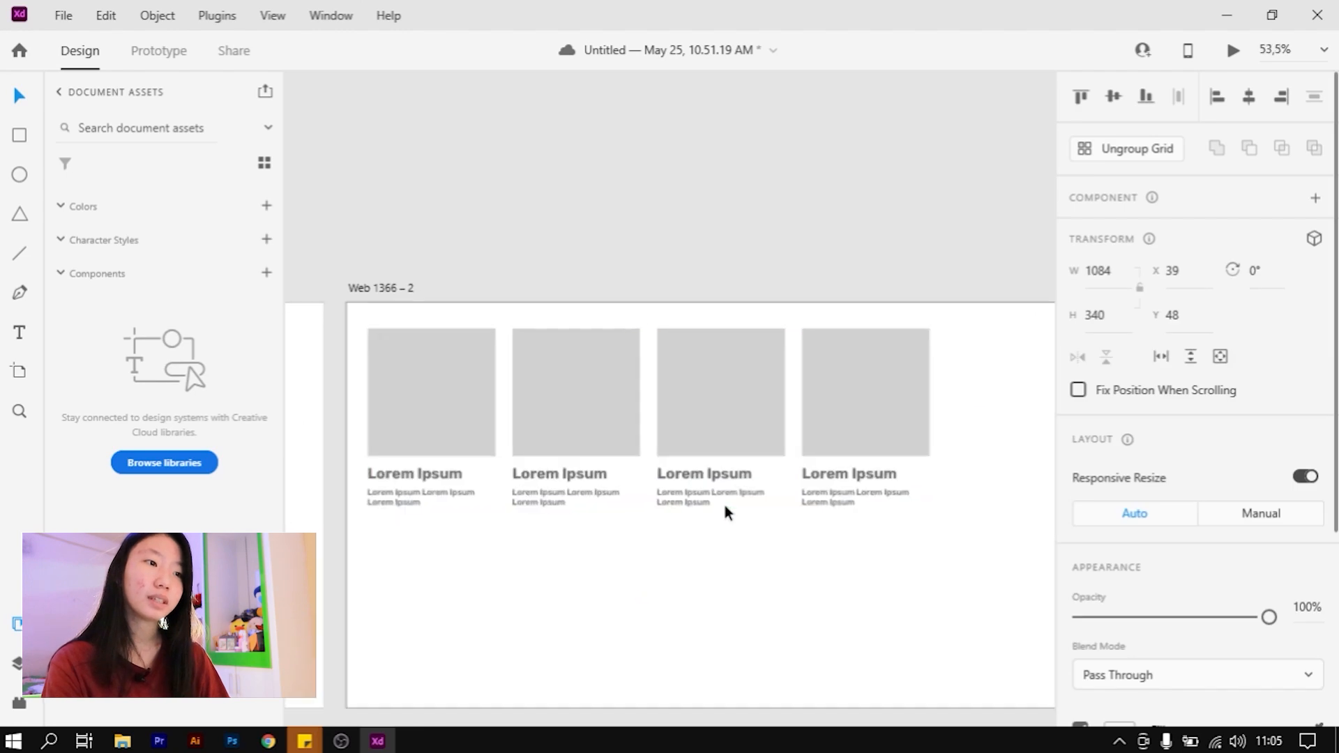
Extend the repeat grid downward to add a second row of four cards
left_click_drag(631, 509, 628, 687)
scroll(847, 421, "down", 3)
left_click(759, 667)
scroll(486, 420, "up", 4)
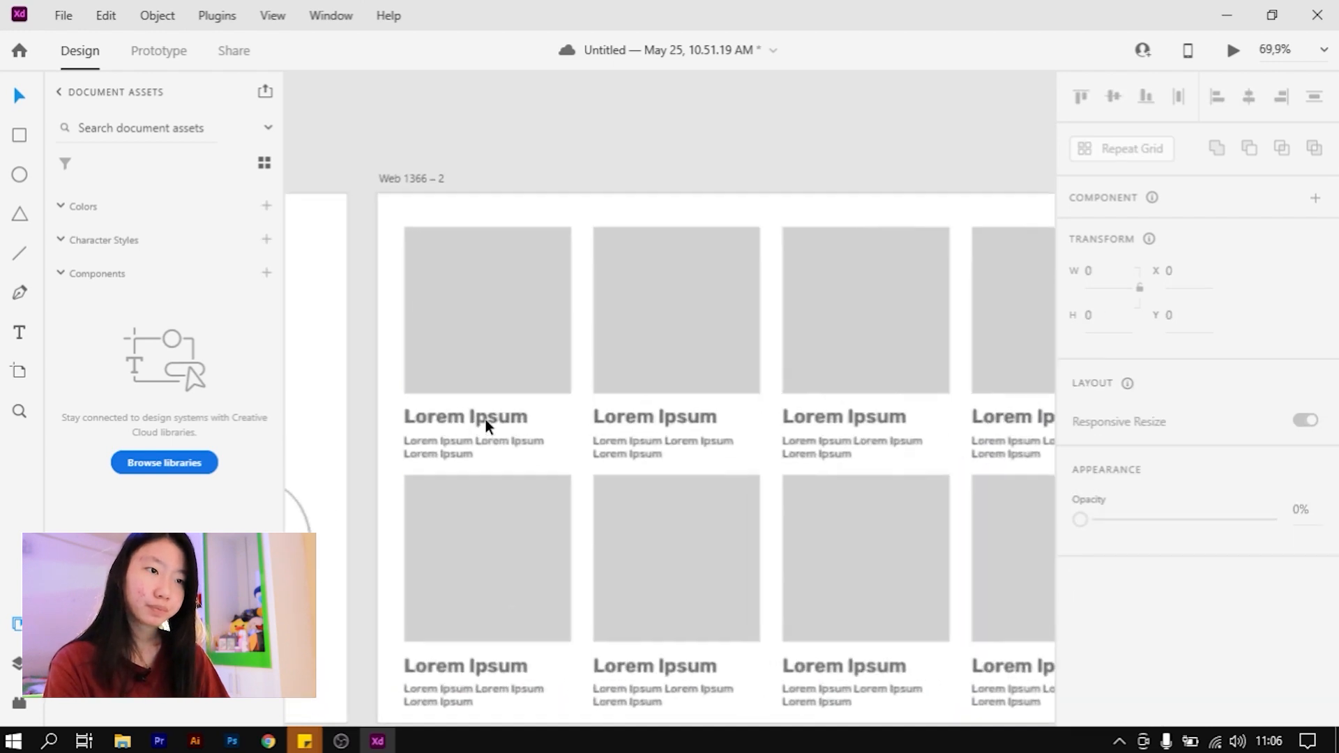
scroll(485, 420, "up", 1)
left_click(432, 425)
double_click(433, 425)
left_click(528, 419)
key("Escape")
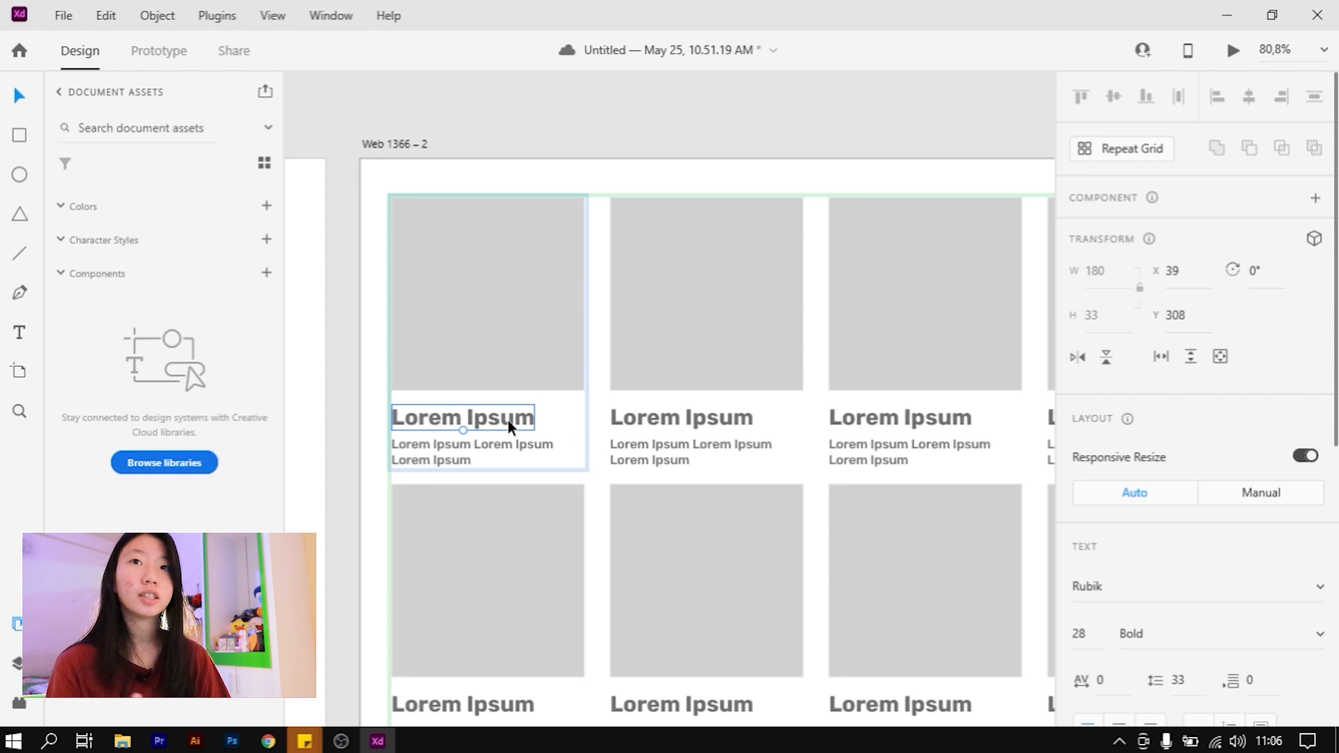
Try nudging the first card's description down and back up by single pixels
left_click(500, 449)
key("Down")
key("Down")
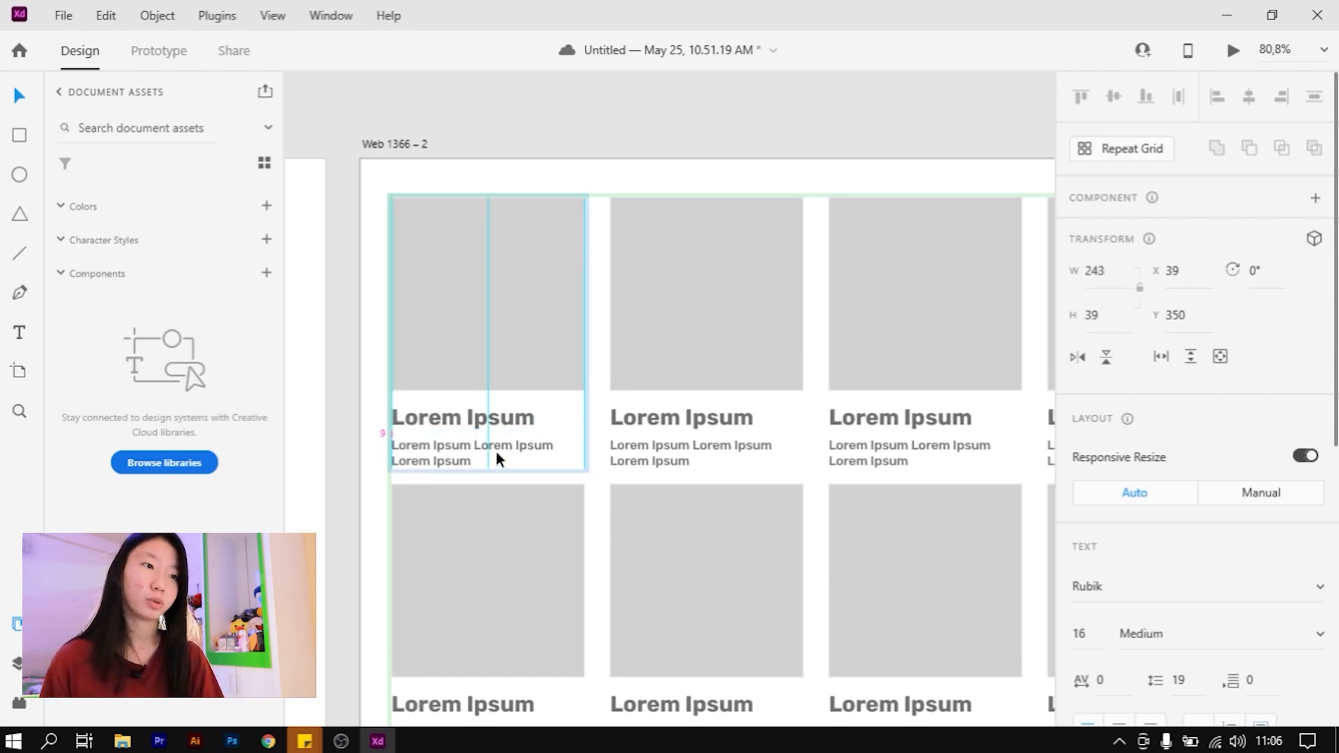
key("Up")
key("Up")
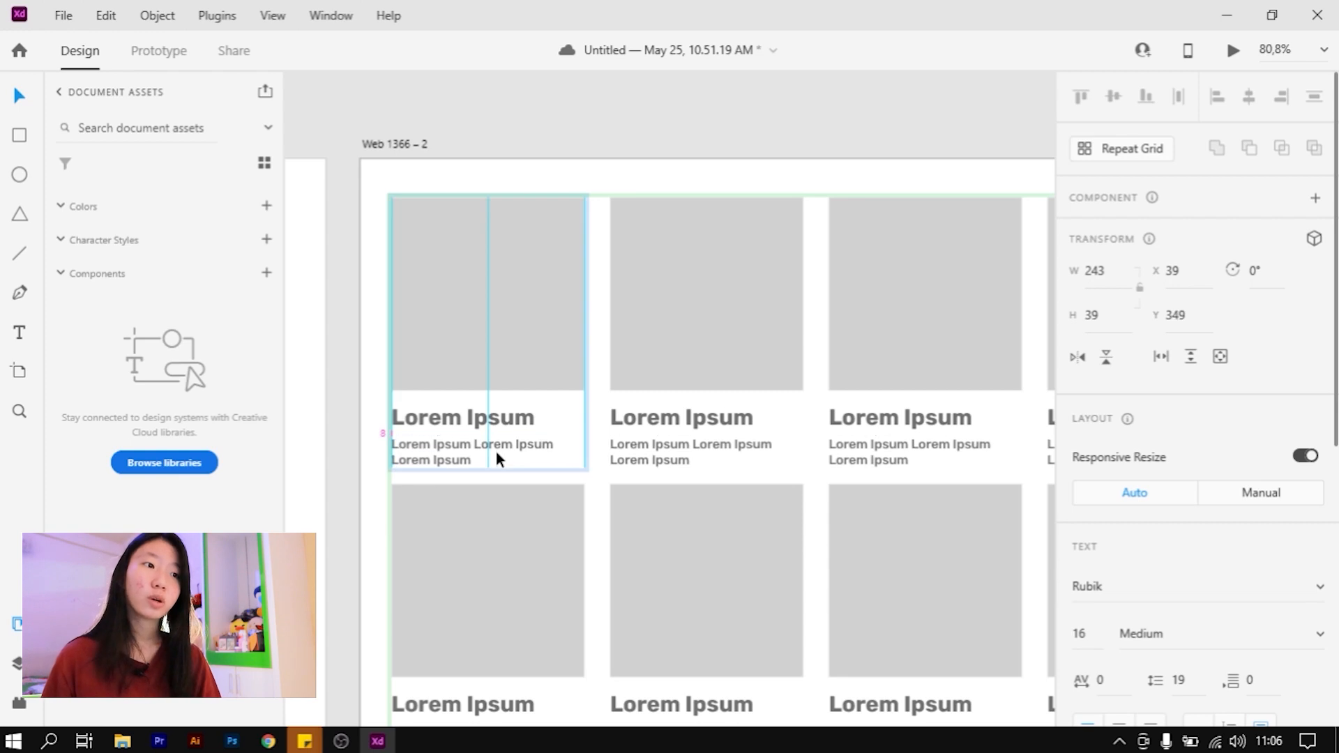
key("Down")
key("Down")
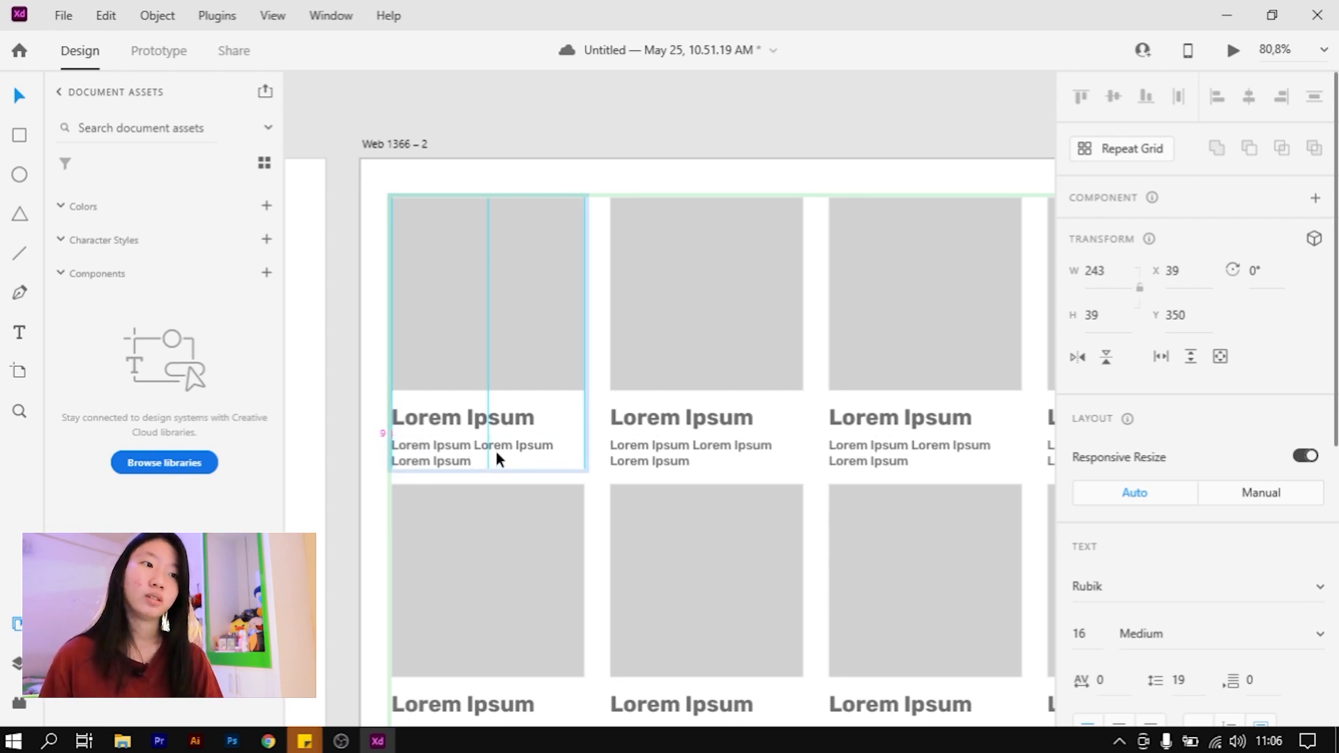
key("Up")
key("Up")
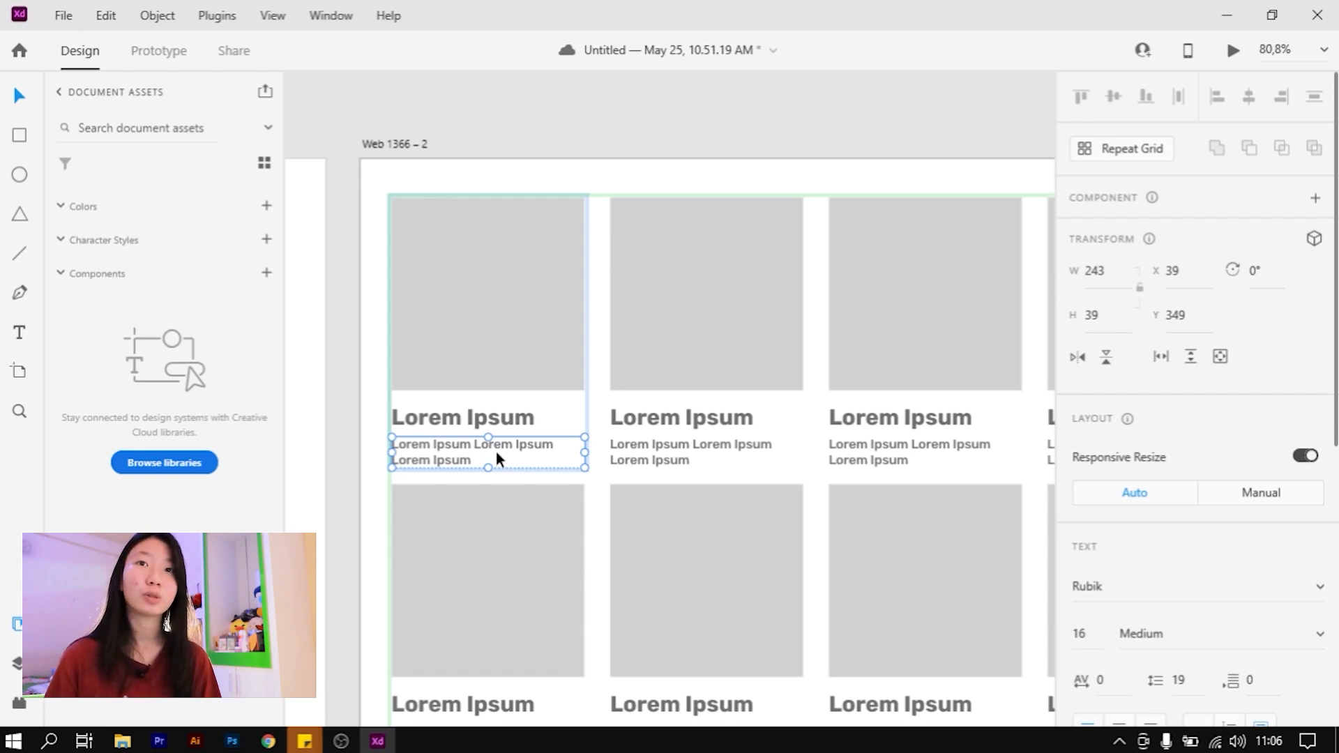
Change the heading of the first card in the top row to "Menu 1"
left_click(509, 413)
double_click(512, 412)
type("Menu 1")
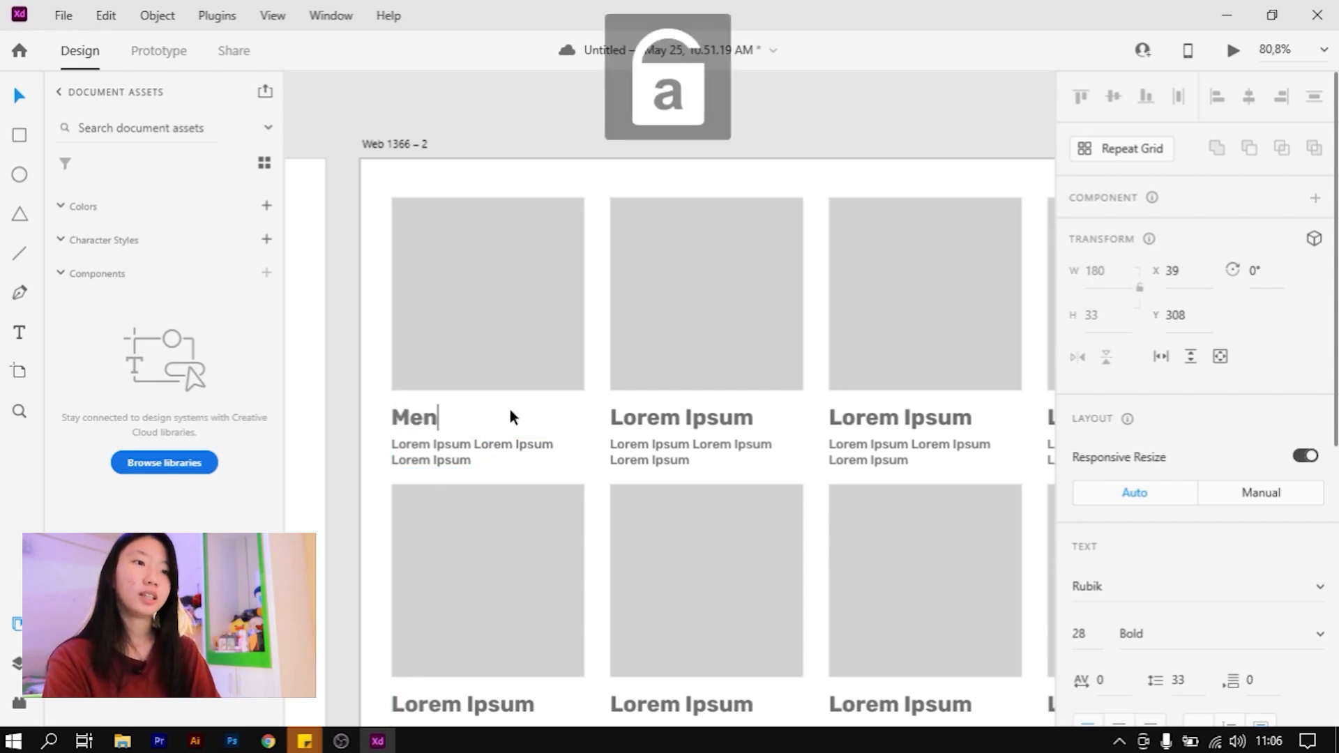
key("Escape")
Change the heading of the second card in the top row to "Menu 2" and exit the grid's contents
left_click(639, 425)
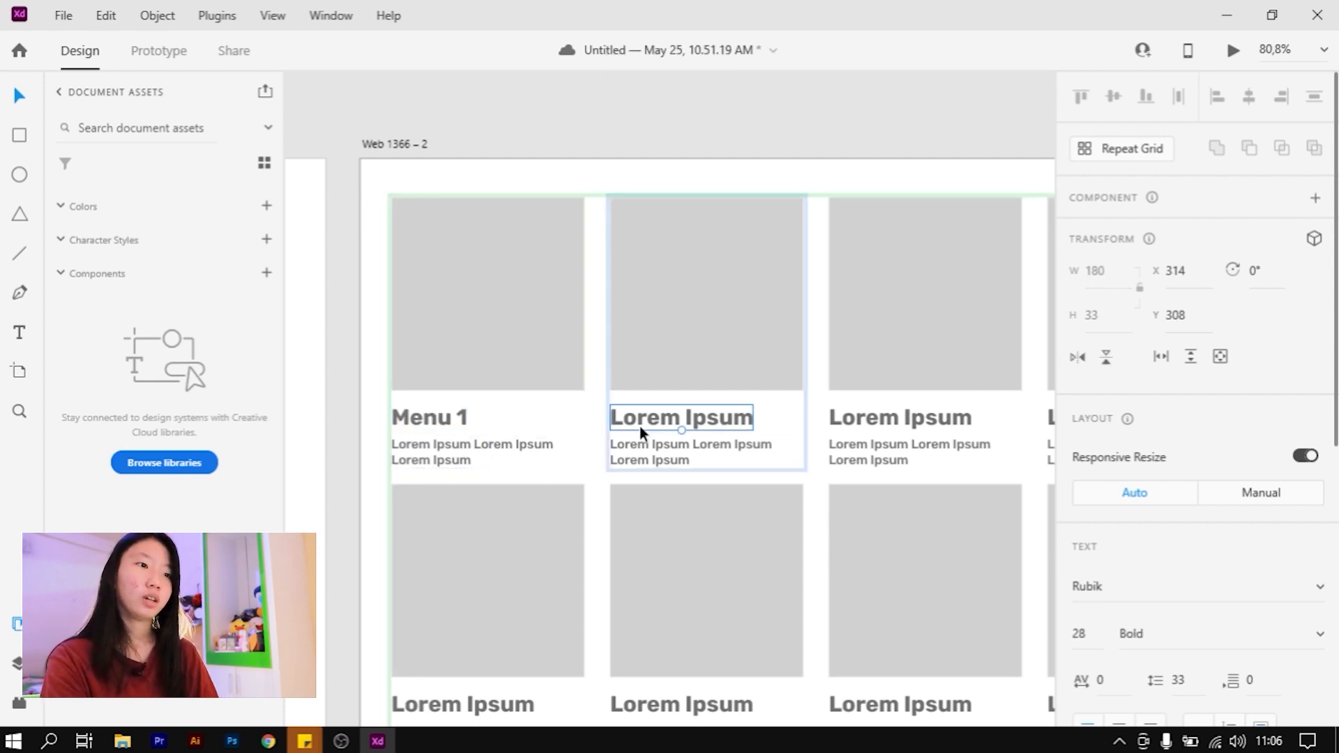
double_click(640, 425)
type("Menu 2")
key("Escape")
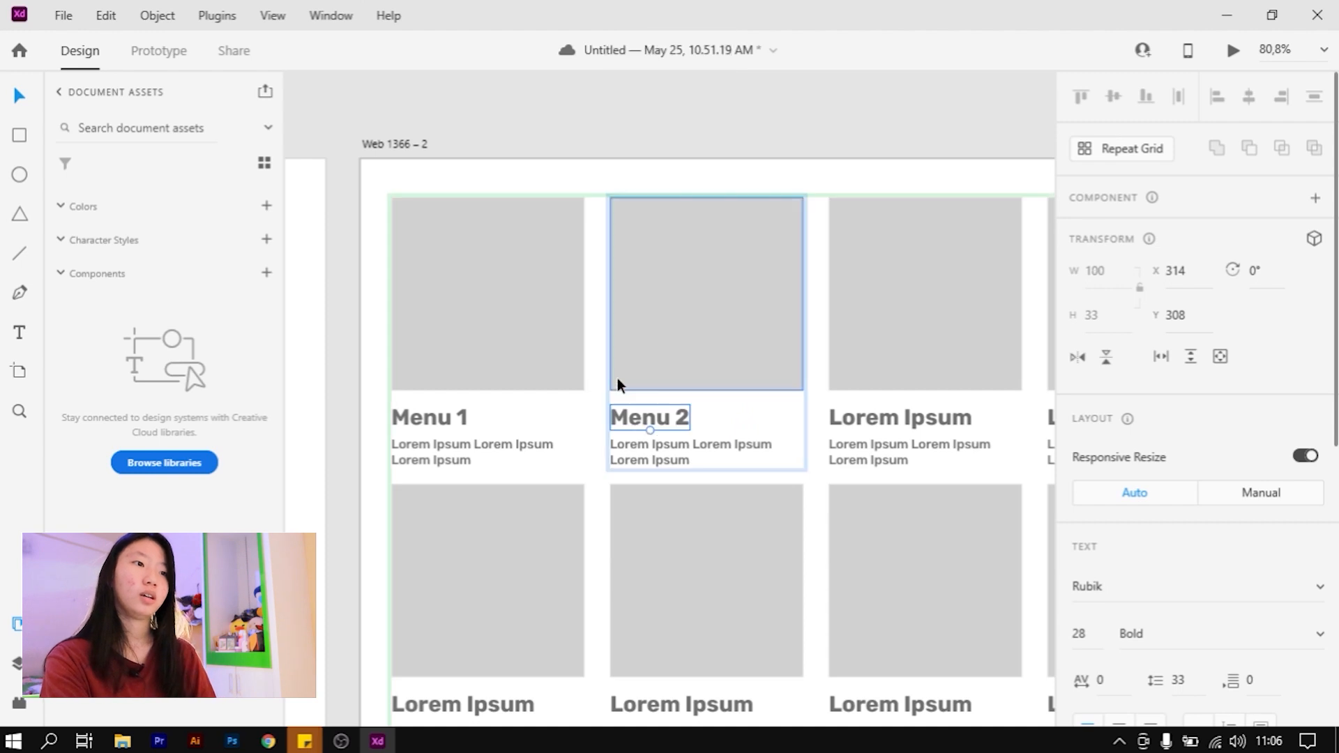
scroll(622, 388, "down", 3)
key("Escape")
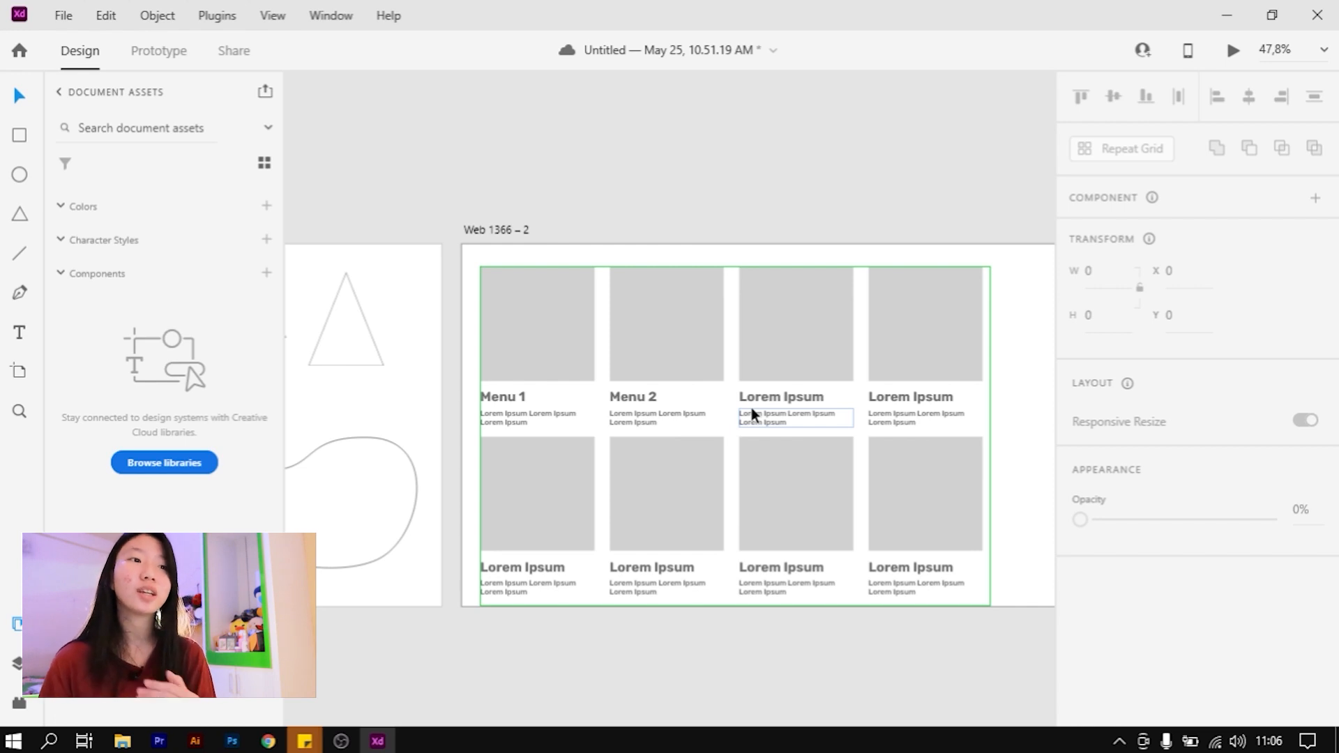
Try different spacings between the Menu 1 heading and its description, and return the description to its original position
scroll(538, 411, "up", 5)
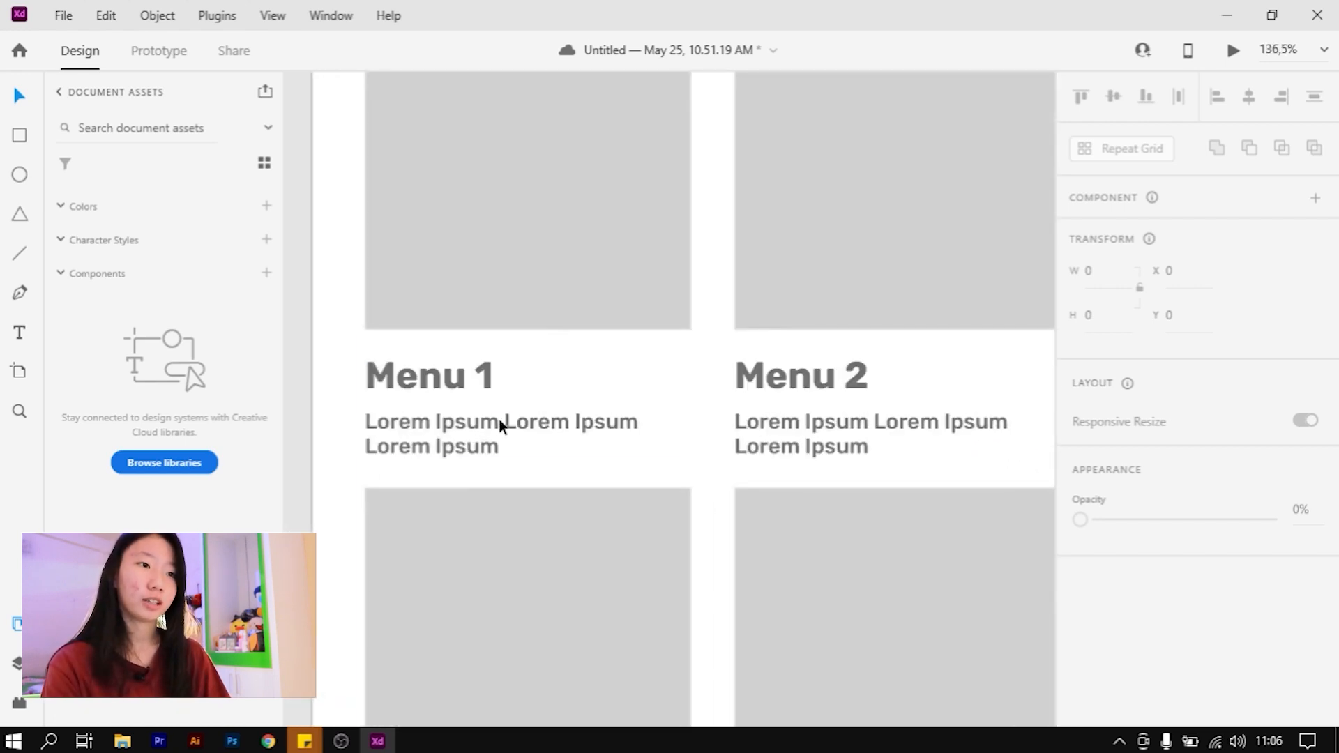
double_click(499, 417)
key("Down")
key("Down")
key("Down")
key("Down")
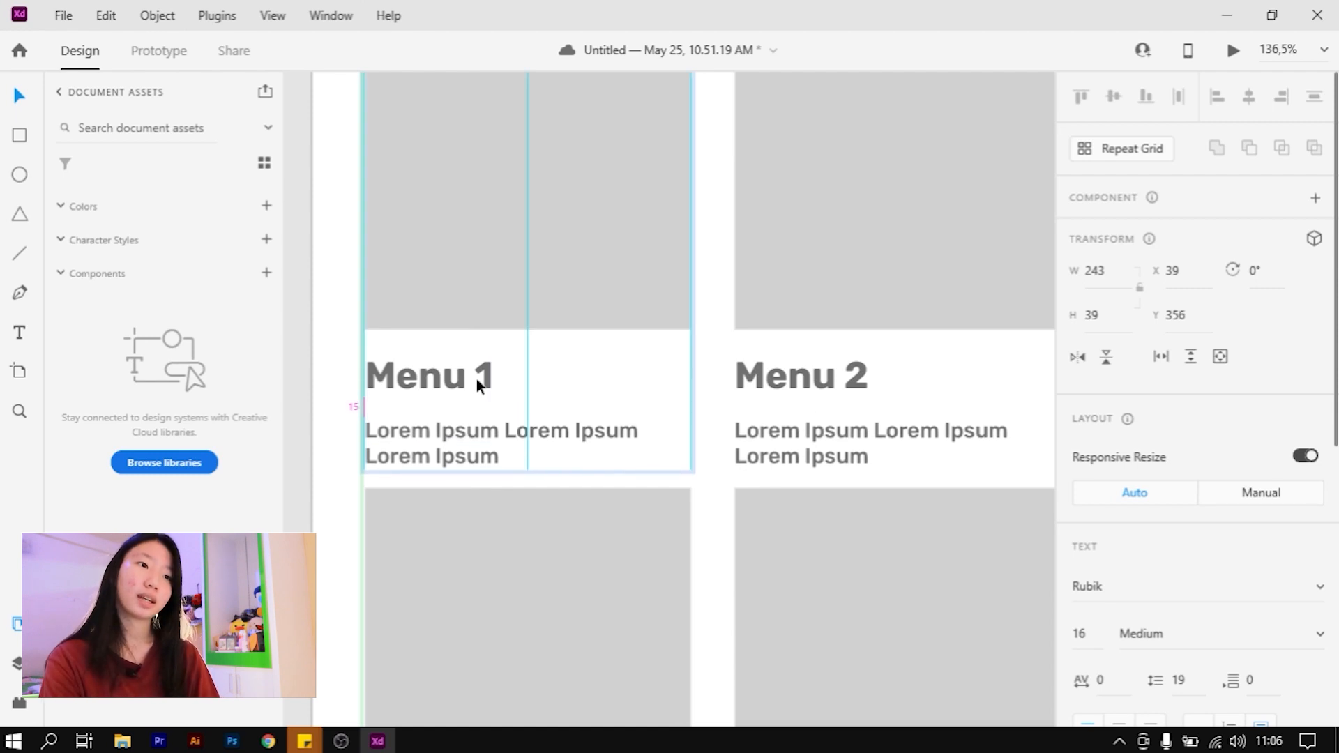
key("Up")
key("Up")
key("Up")
key("Up")
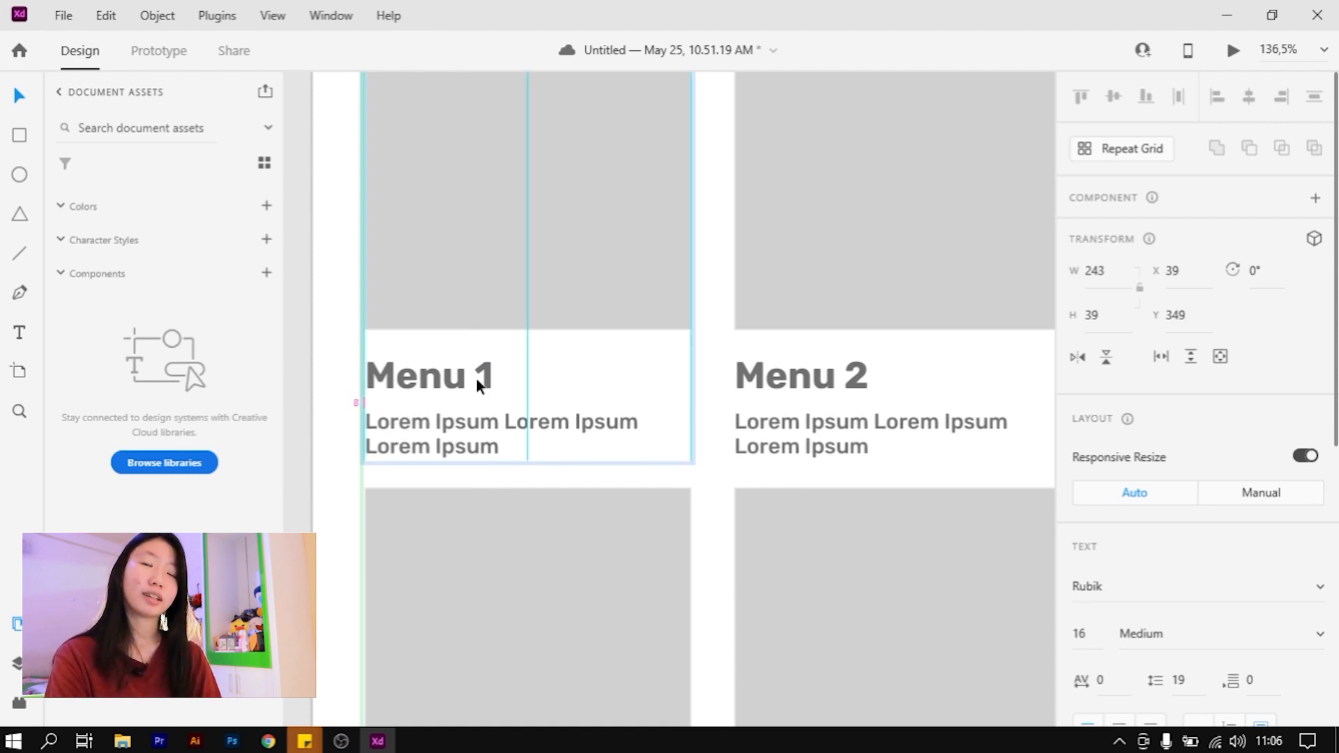
key("Down")
key("Down")
key("Down")
key("Down")
key("Down")
key("Down")
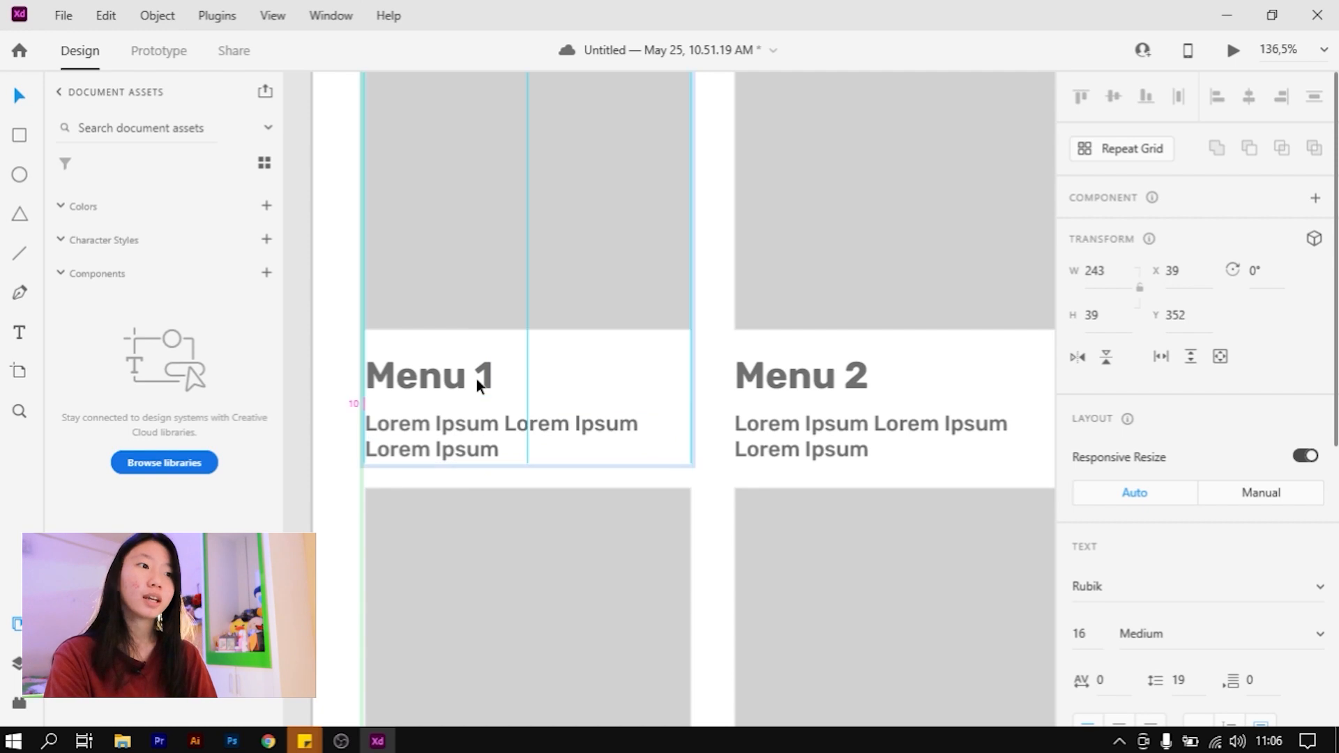
key("Down")
key("Down")
key("Up")
key("Up")
key("Up")
key("Up")
key("Up")
key("Up")
key("Up")
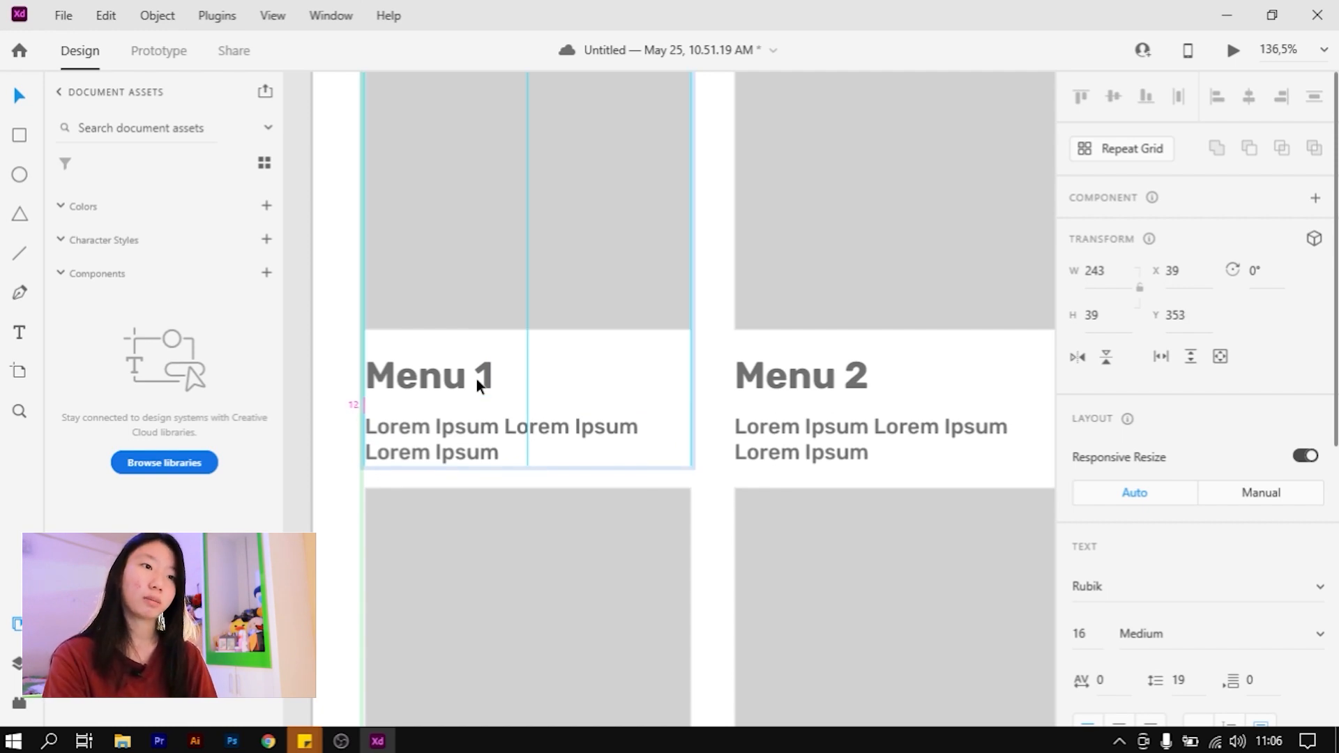
key("Up")
Try resizing the grey square in the Menu 1 card, return it to 243 × 243, and reselect the whole grid
left_click(555, 217)
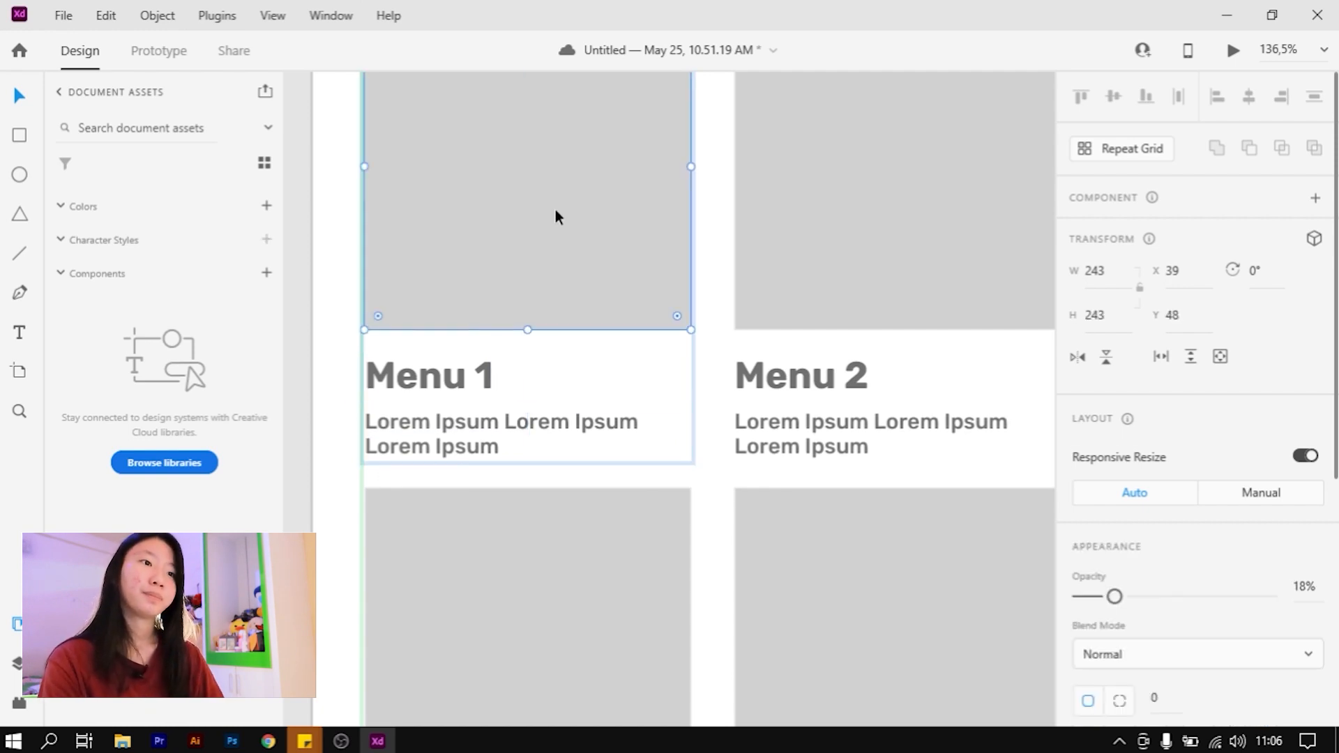
left_click_drag(690, 329, 692, 385)
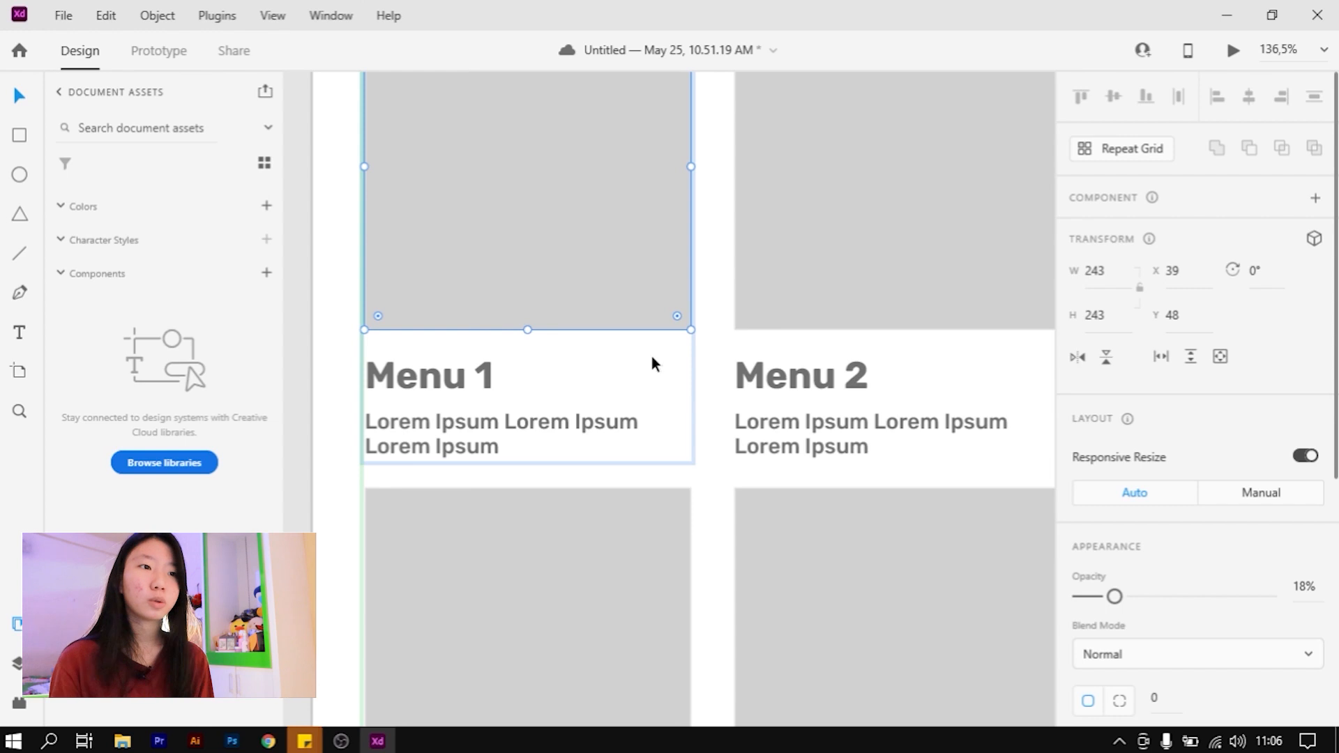
scroll(549, 377, "down", 1)
left_click(633, 345)
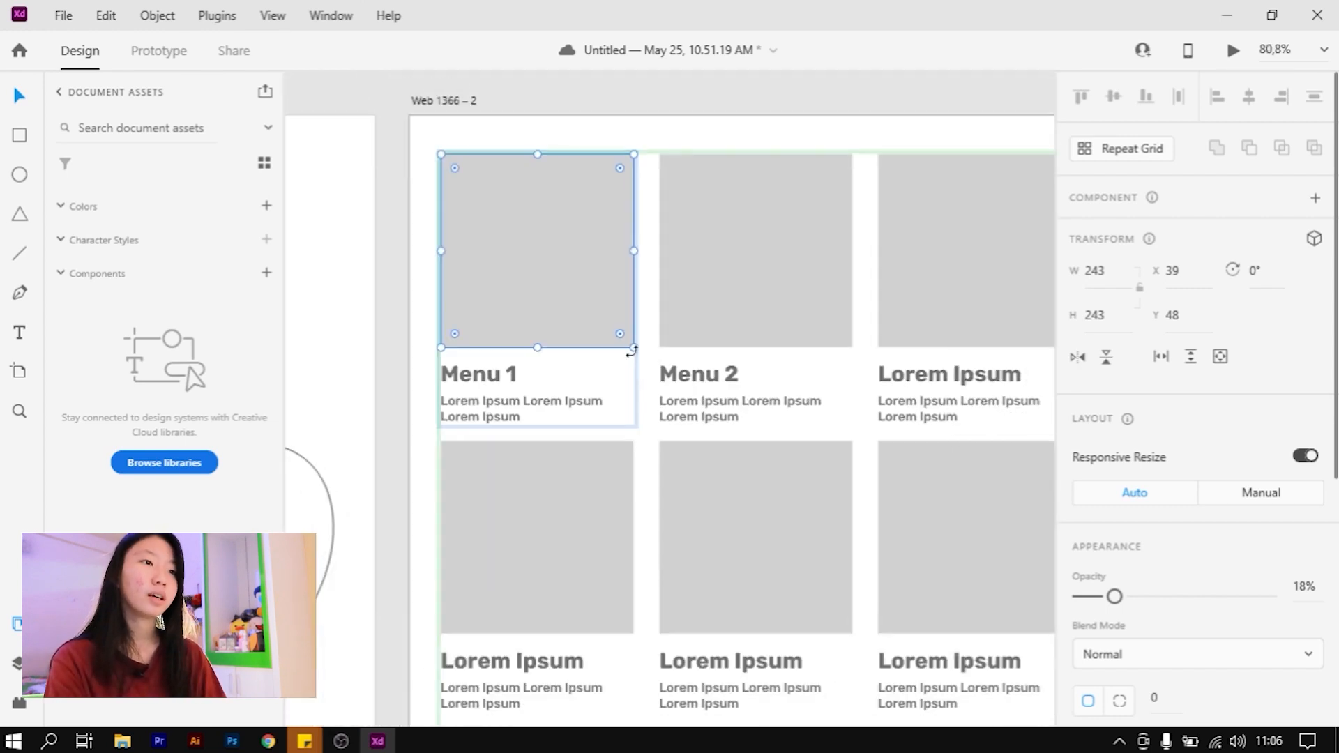
left_click_drag(633, 344, 638, 374)
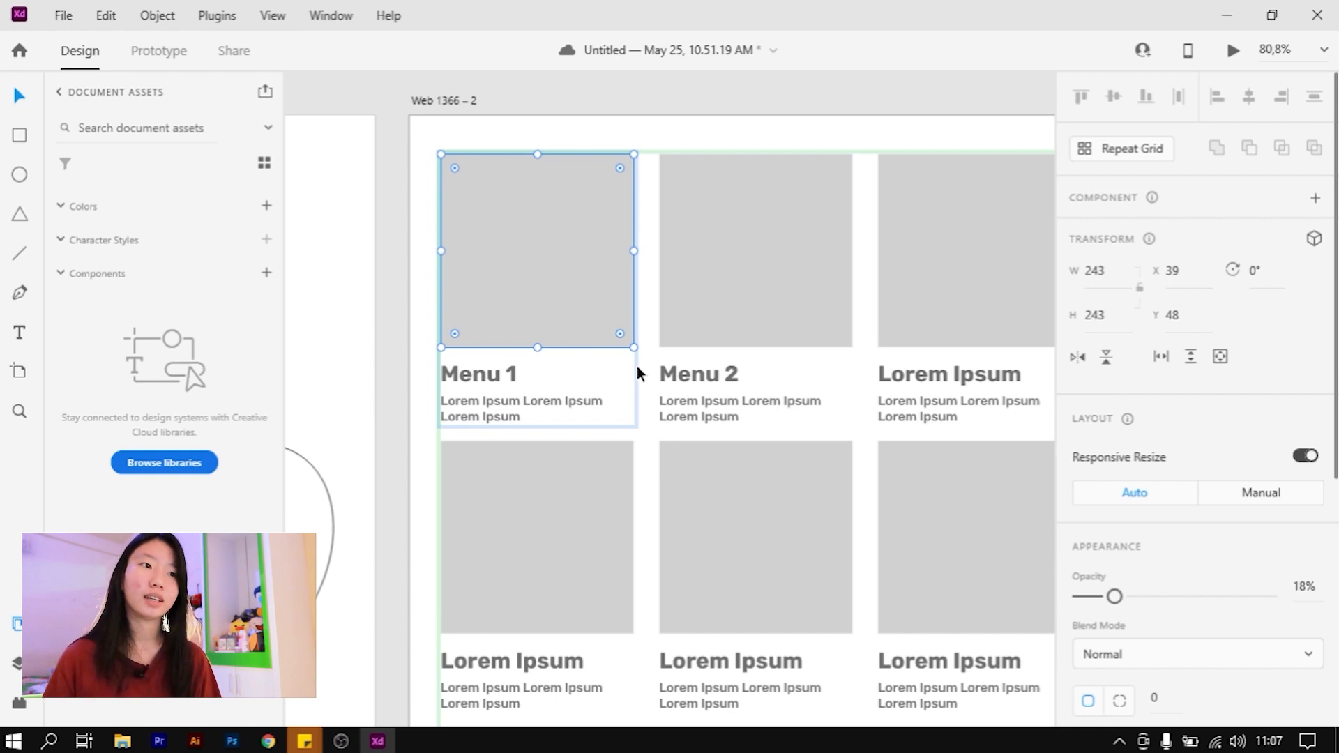
scroll(637, 366, "down", 5)
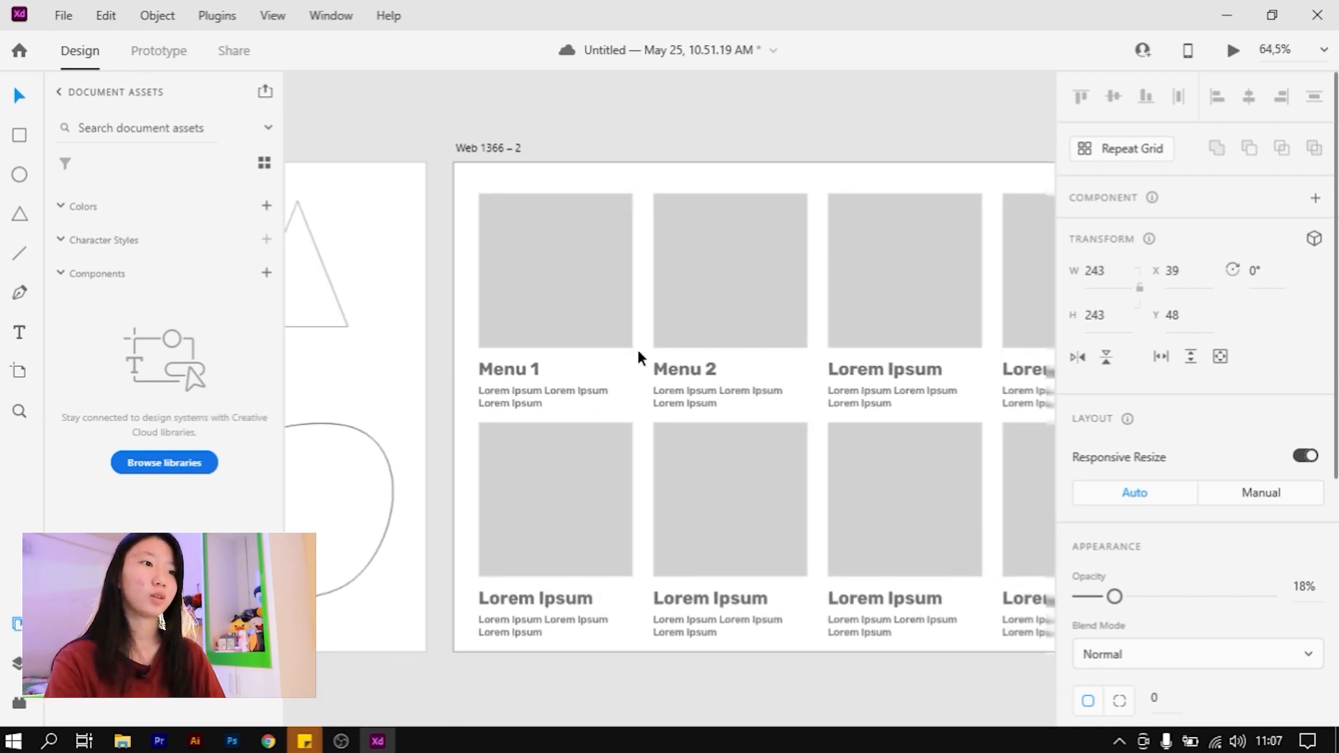
key("Escape")
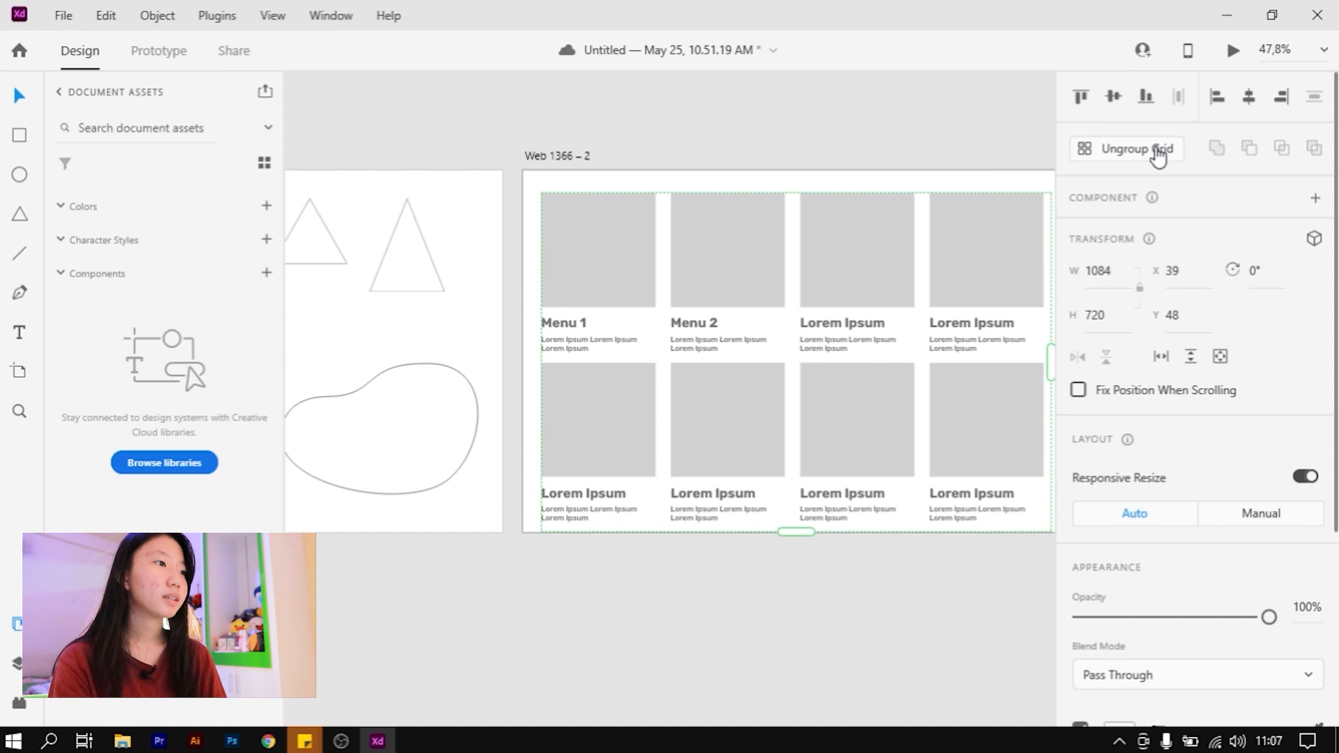
Try ungrouping the repeat grid and selecting cards individually, and undo the ungrouping
scroll(858, 320, "up", 2)
left_click_drag(863, 323, 731, 358)
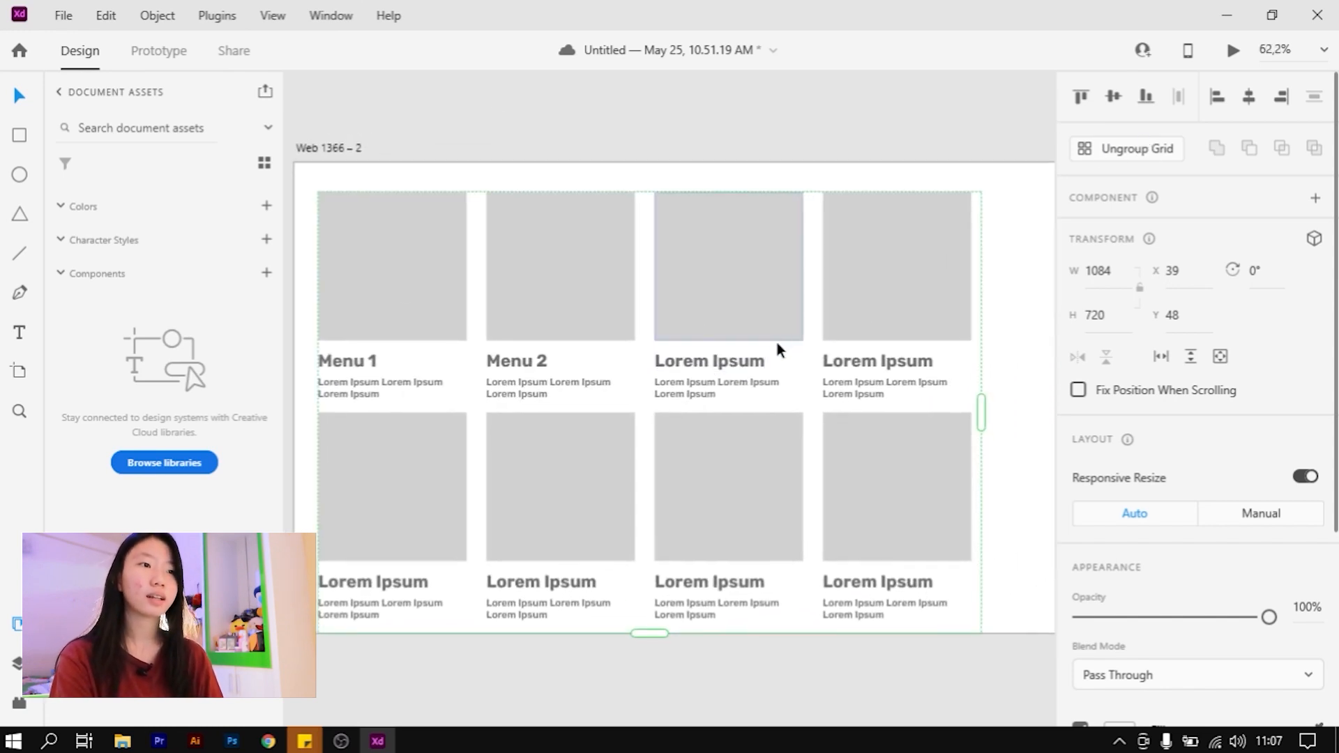
left_click(1120, 152)
left_click(1018, 222)
left_click(729, 331)
left_click(476, 387)
left_click(488, 387)
left_click(383, 379)
key("ctrl+z")
key("ctrl+z")
Move the whole repeat grid up on the artboard to about X 42, Y 24
left_click(1037, 326)
left_click(816, 329)
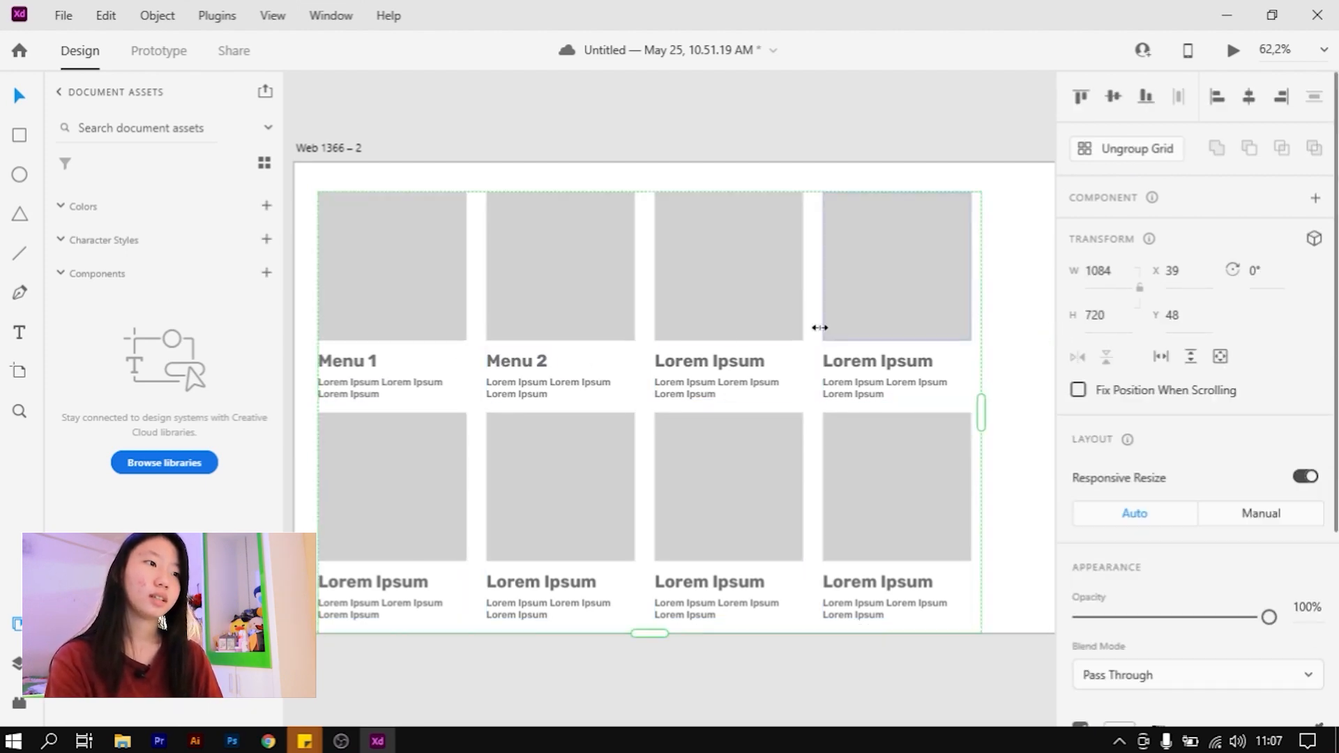
scroll(823, 331, "down", 3)
left_click_drag(813, 316, 813, 313)
scroll(763, 353, "up", 2)
left_click(954, 302)
left_click(852, 305)
scroll(1267, 258, "down", 4)
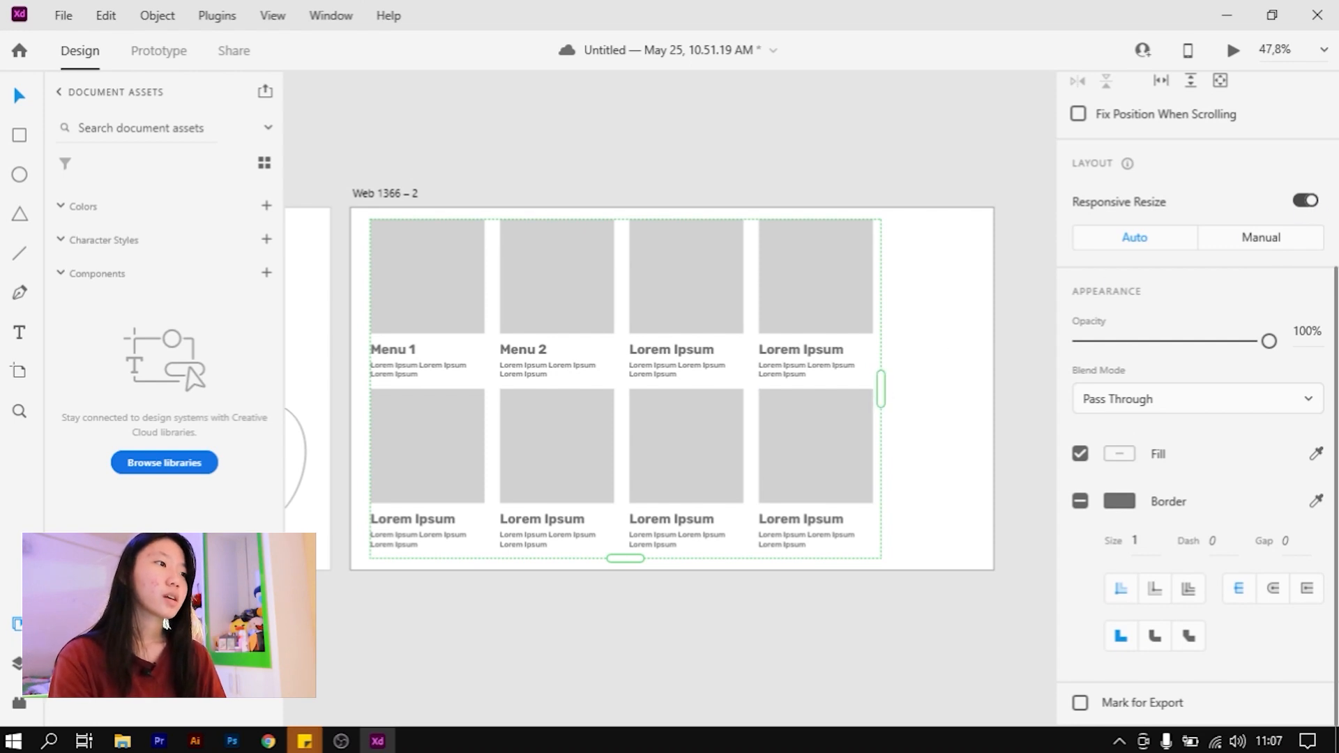
Toggle Responsive Resize off and on again for the repeat grid, and deselect it
left_click(1311, 203)
left_click(1302, 244)
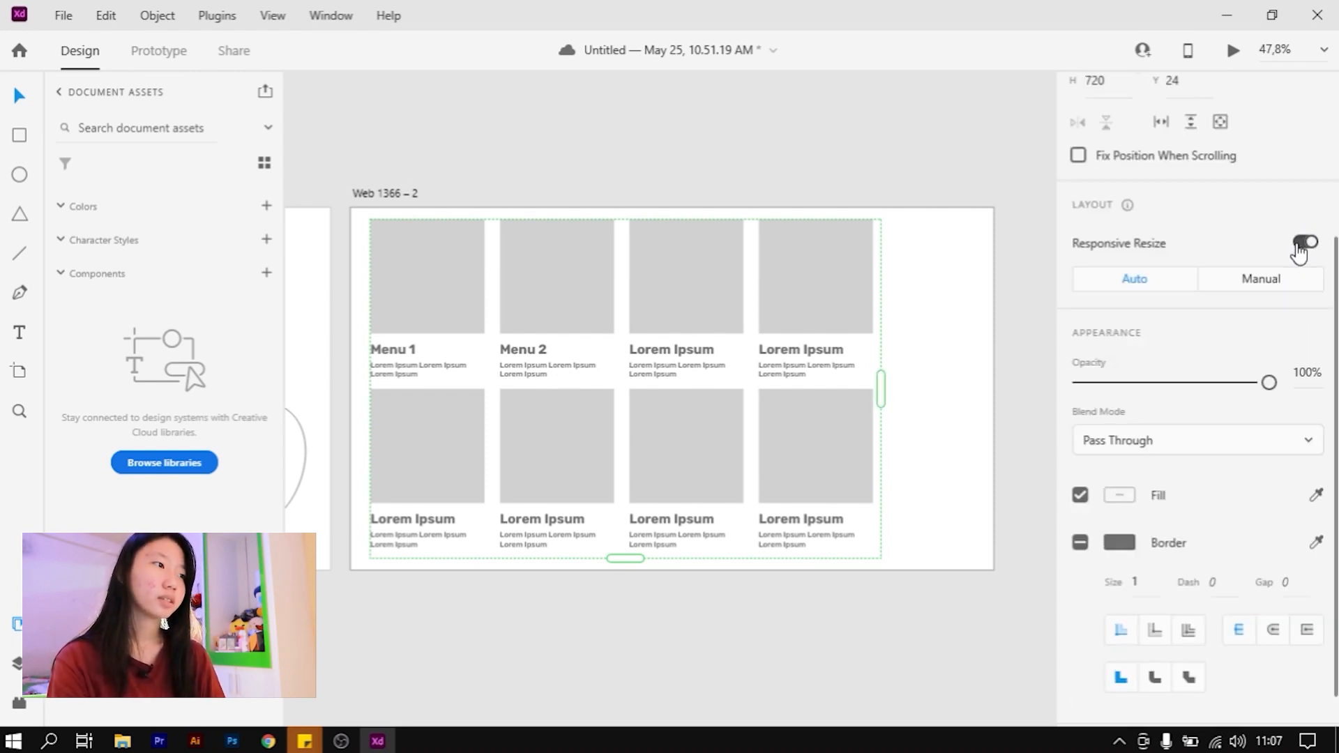
left_click(947, 378)
scroll(927, 361, "down", 2)
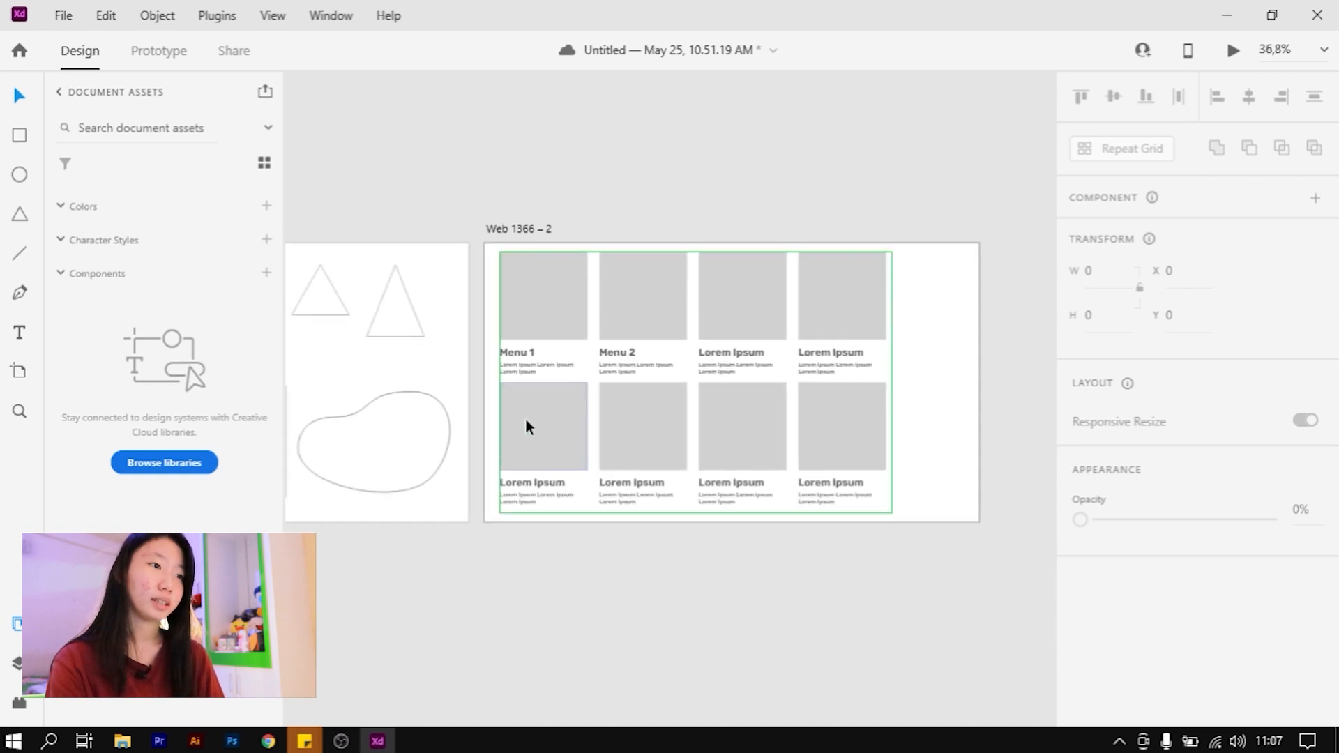
Ungroup the repeat grid into eight separate cards and deselect them
left_click(553, 316)
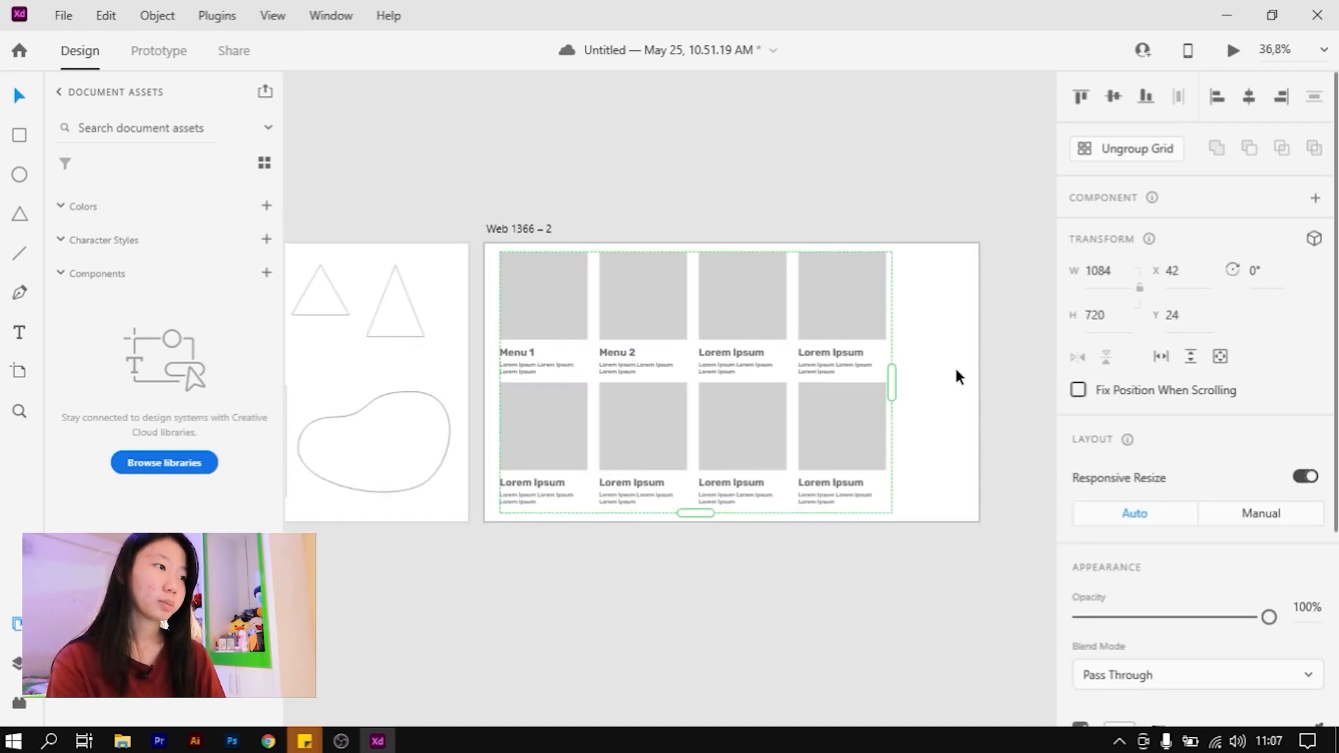
left_click(1151, 146)
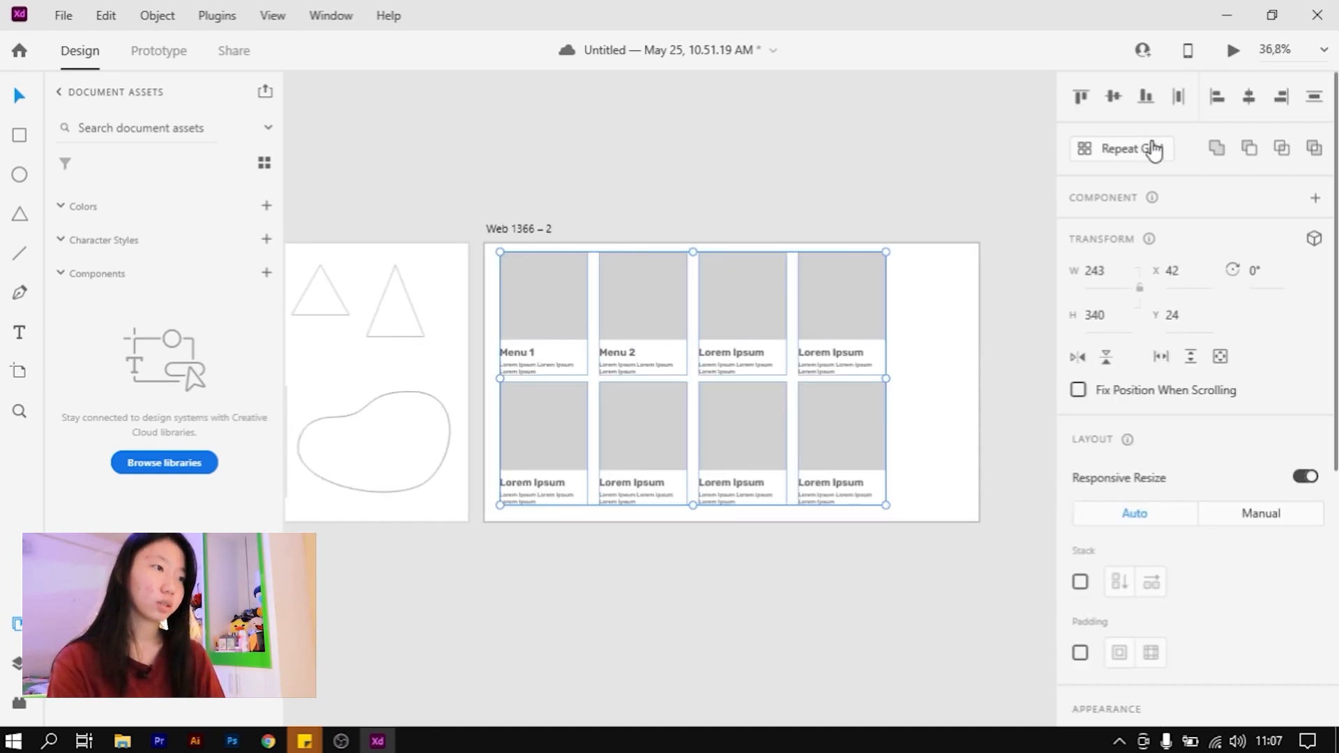
left_click(1010, 382)
Resize the fourth card in the top row to about 243 × 319 with Responsive Resize on
left_click(855, 340)
scroll(969, 330, "up", 3)
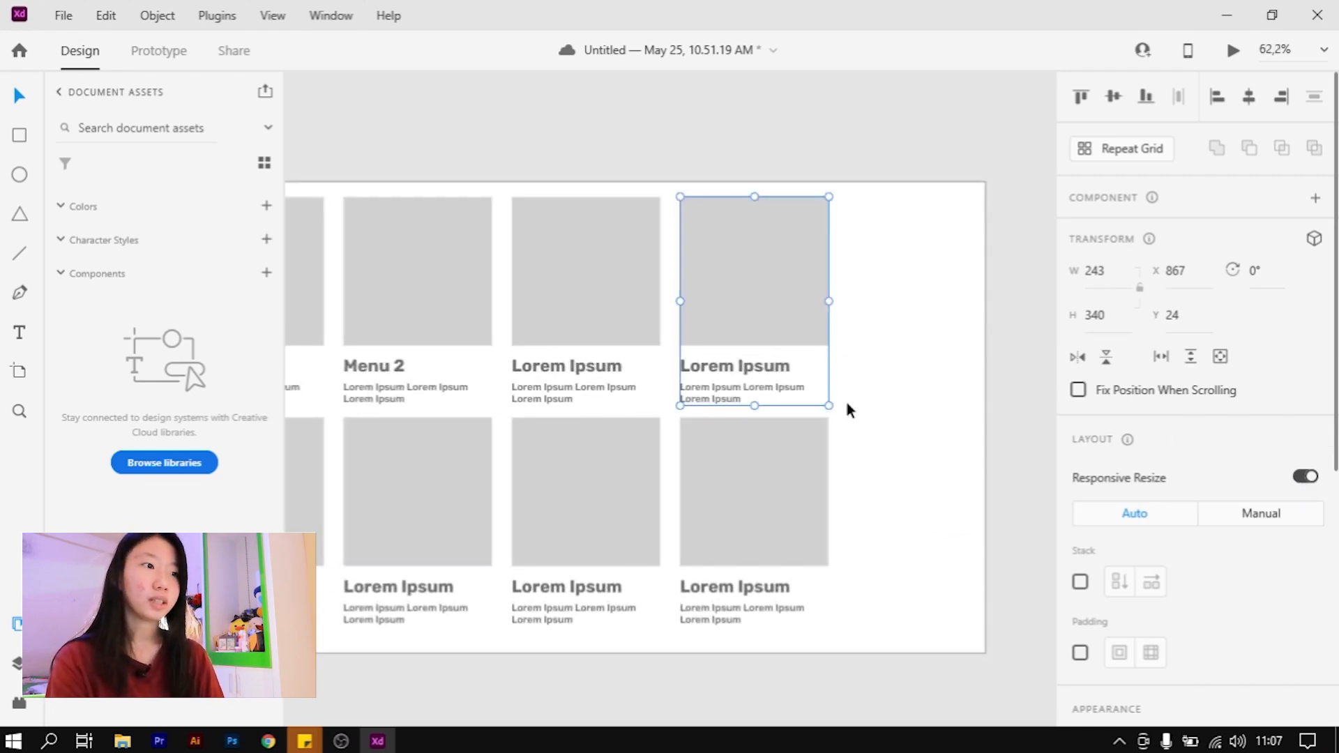
mouse_move(829, 406)
left_mouse_down()
mouse_move(858, 442)
mouse_move(862, 504)
mouse_move(837, 384)
left_mouse_up()
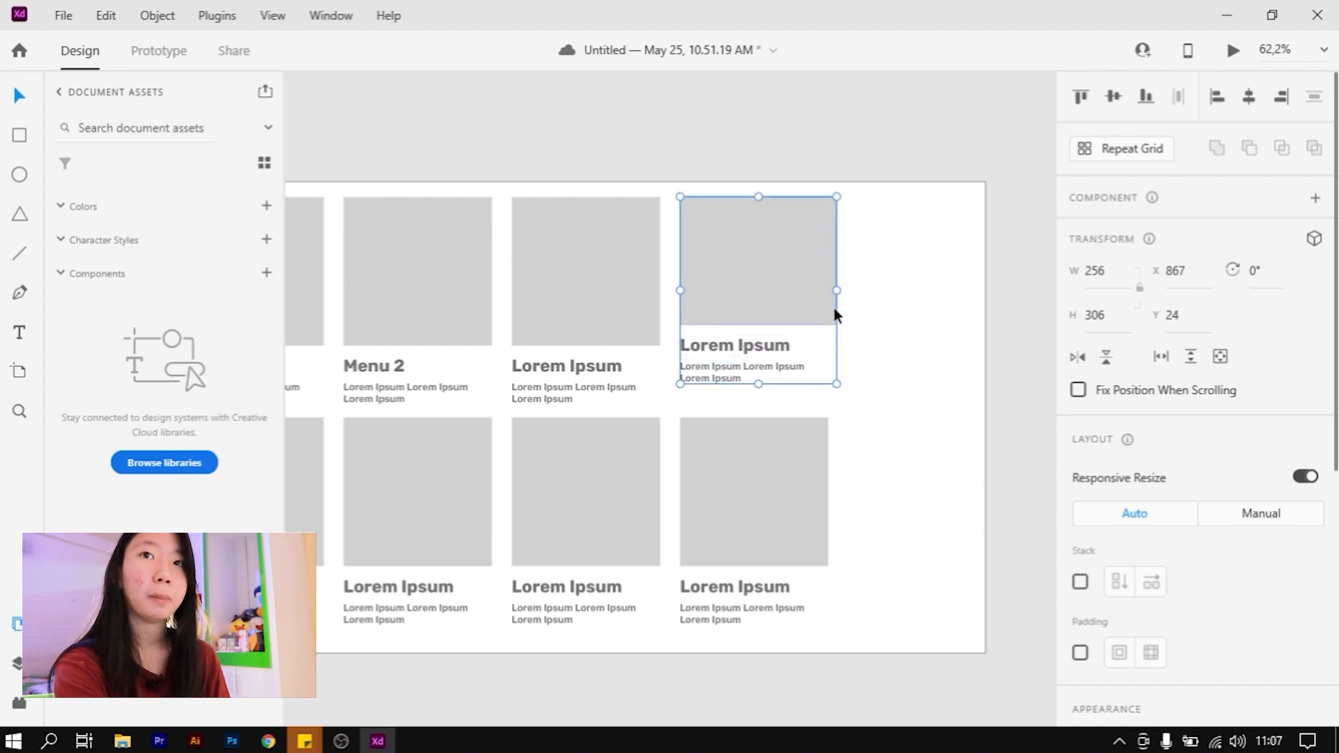
mouse_move(839, 380)
left_mouse_down()
mouse_move(888, 389)
mouse_move(828, 390)
mouse_move(921, 388)
mouse_move(829, 392)
left_mouse_up()
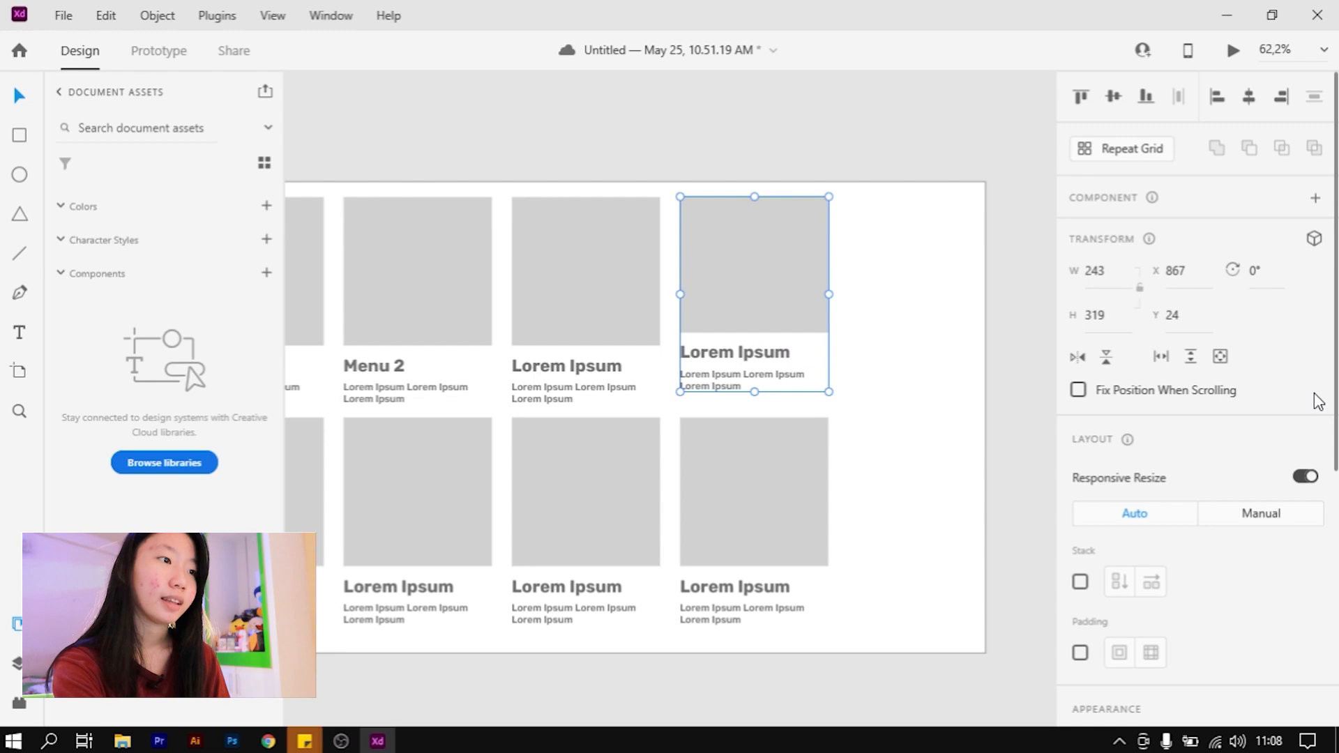
Turn off Responsive Resize for the fourth card in the top row and resize it to about 365 × 311
left_click(1305, 476)
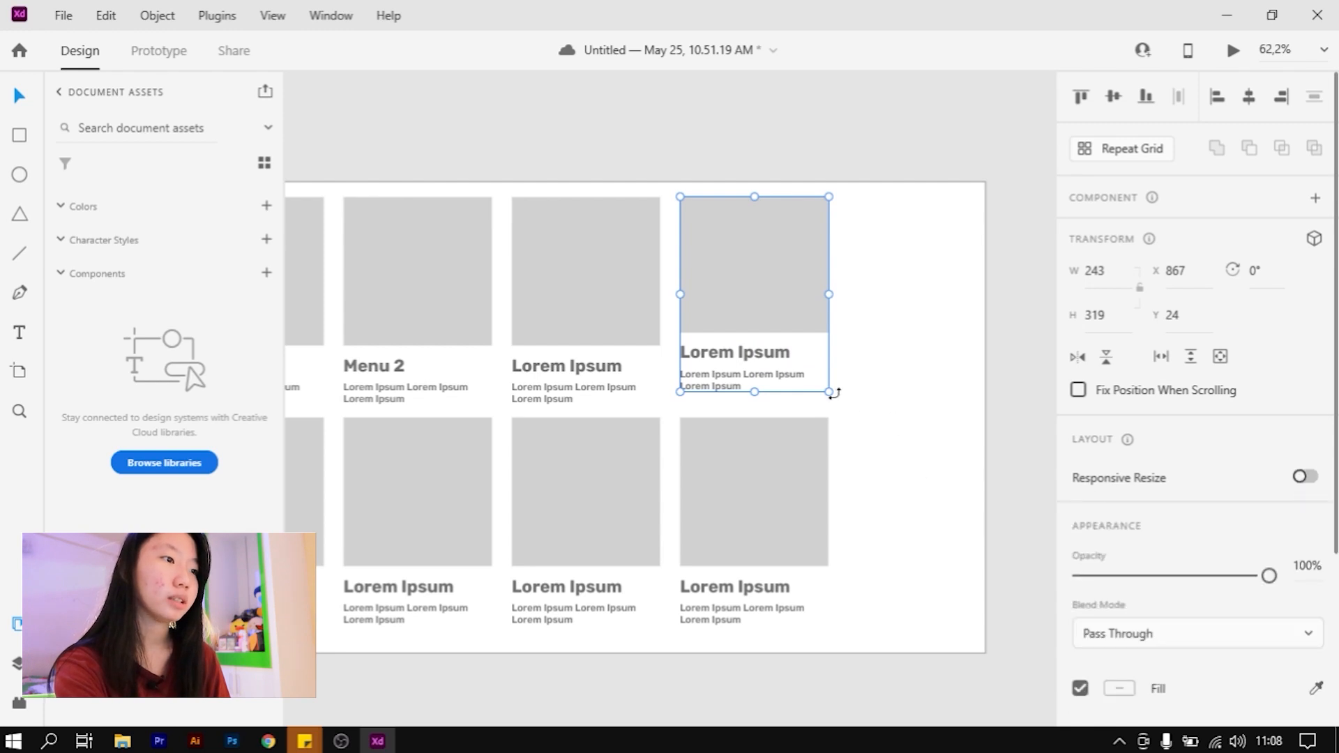
left_click_drag(830, 394, 900, 386)
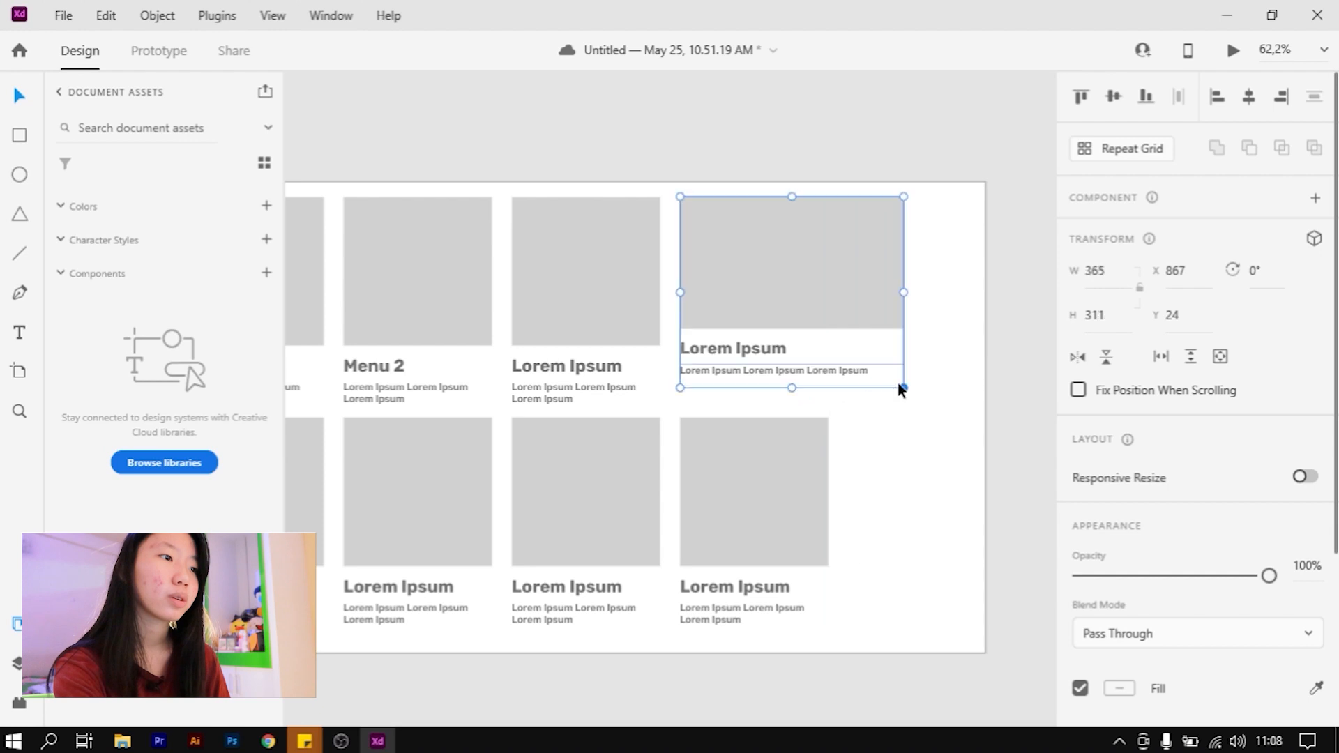
Compare the description text box of the resized card with that of the third card in the top row
scroll(743, 371, "up", 3)
double_click(744, 371)
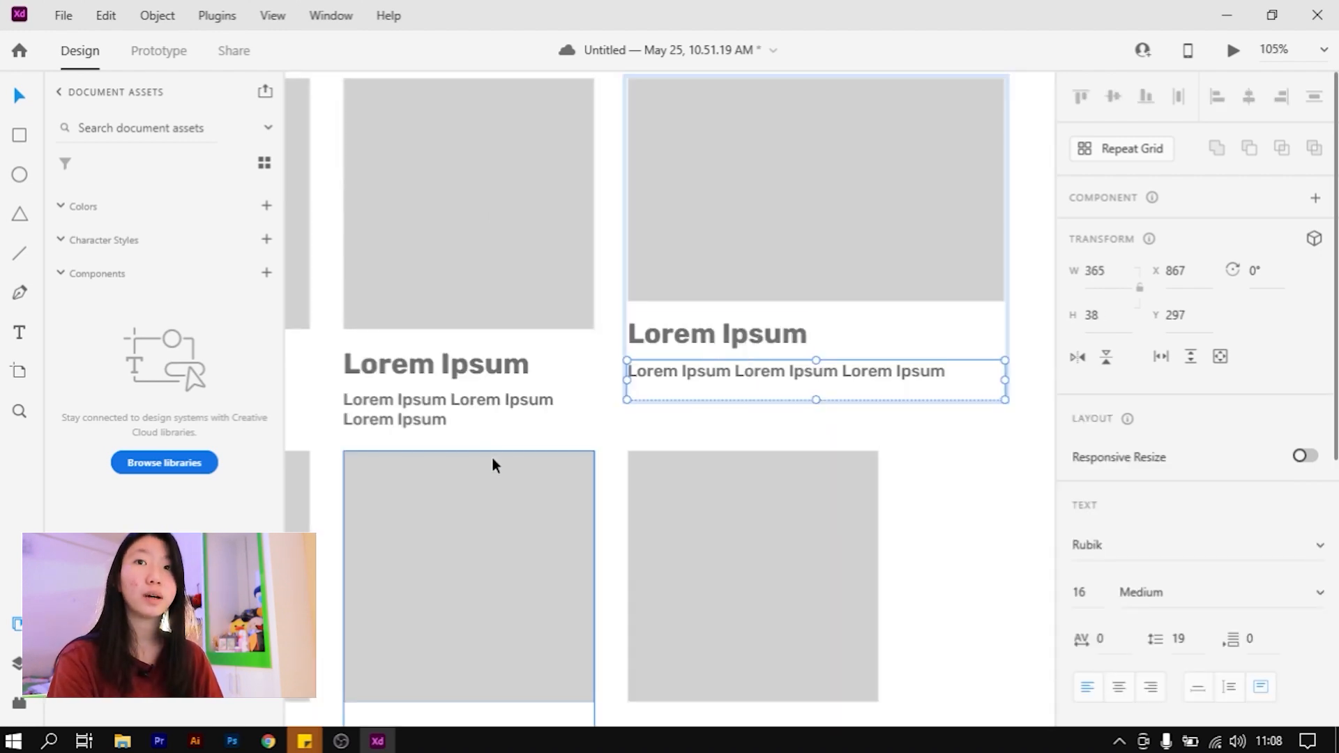
double_click(491, 408)
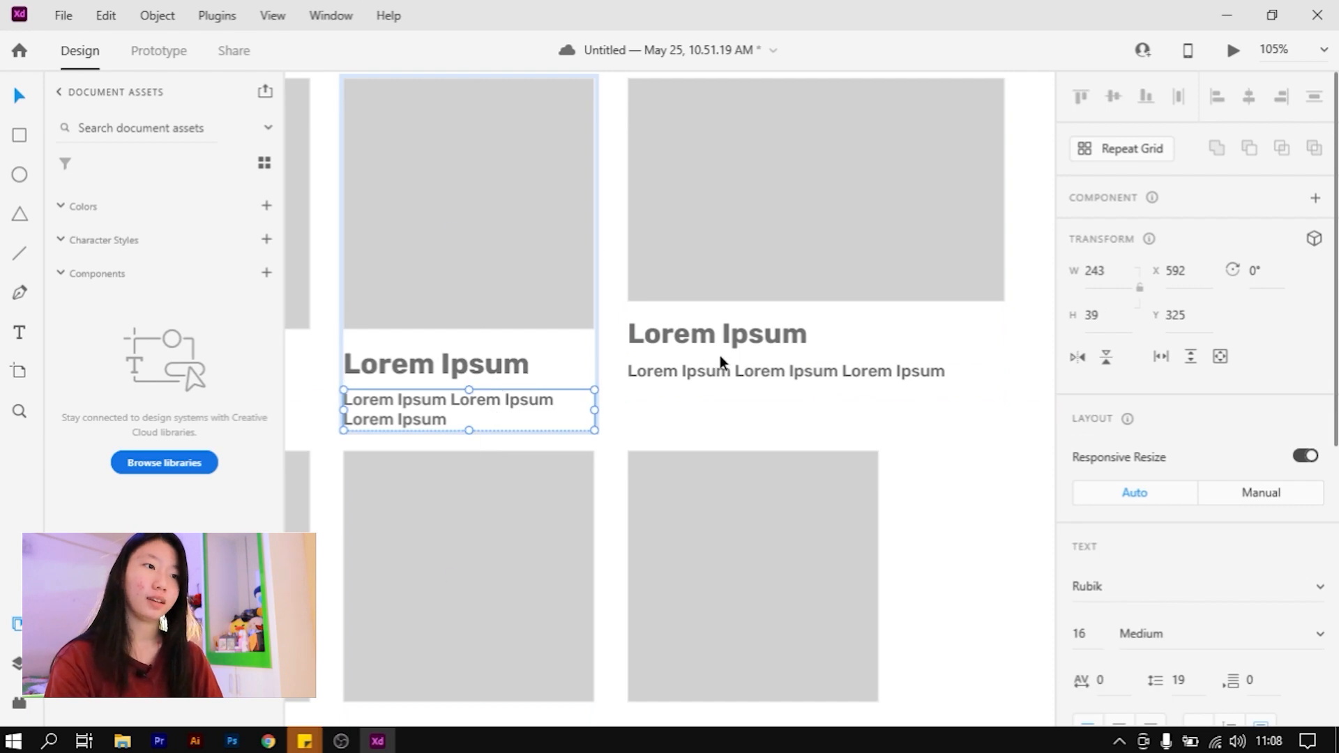
Compare the heading text of the resized fourth card with that of the third card in the top row
double_click(717, 374)
left_click(724, 331)
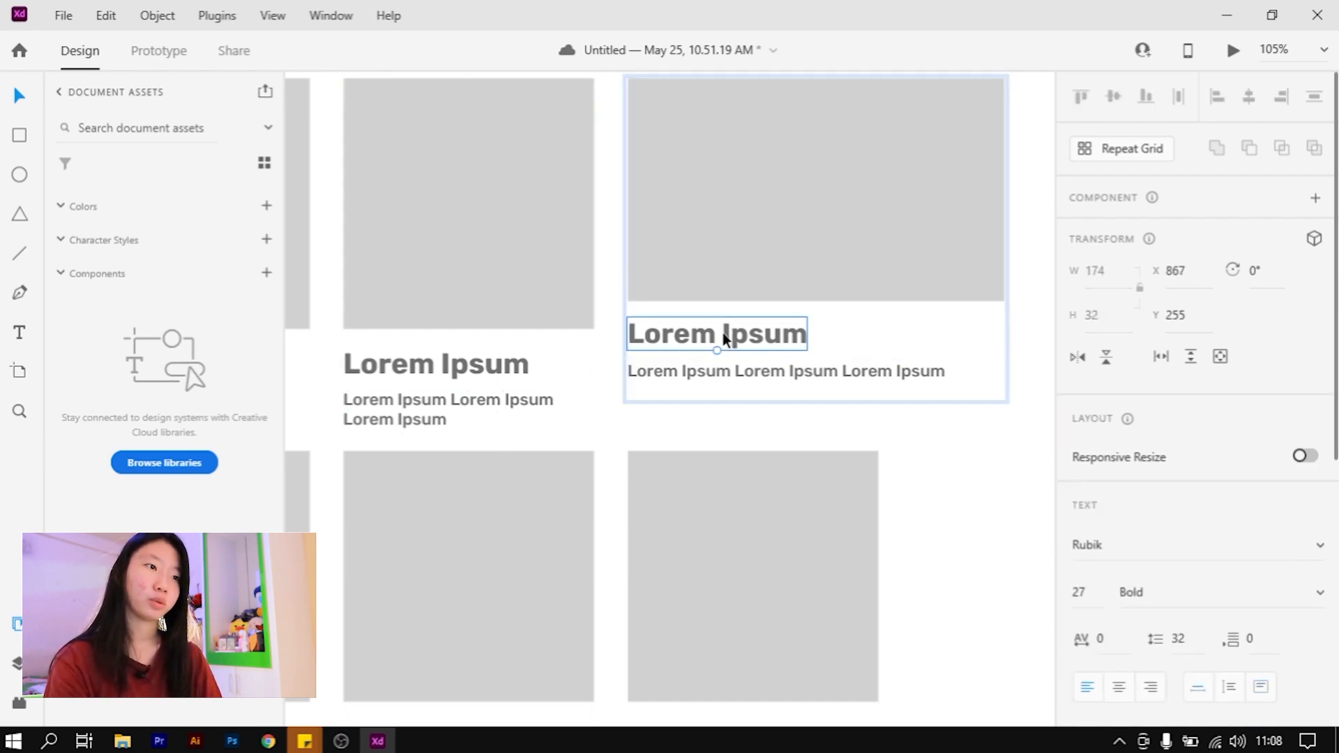
double_click(492, 357)
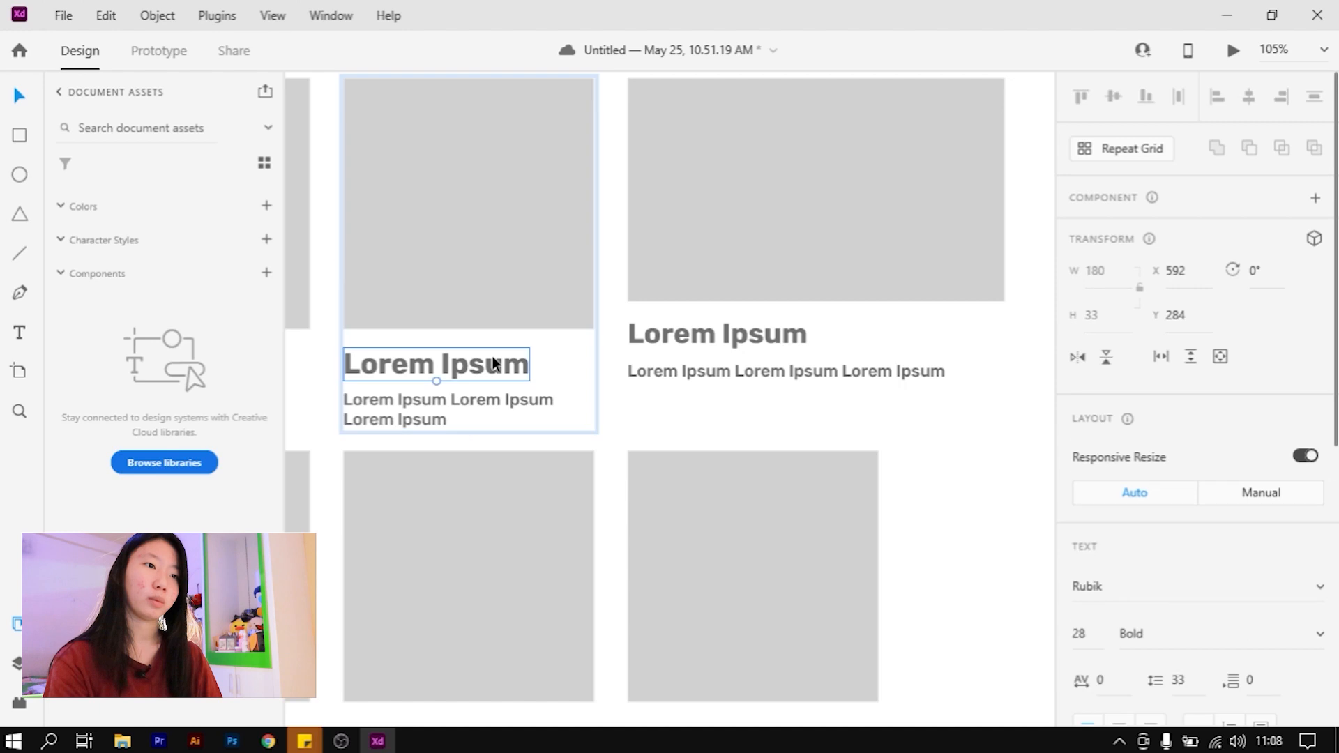
scroll(521, 322, "down", 3)
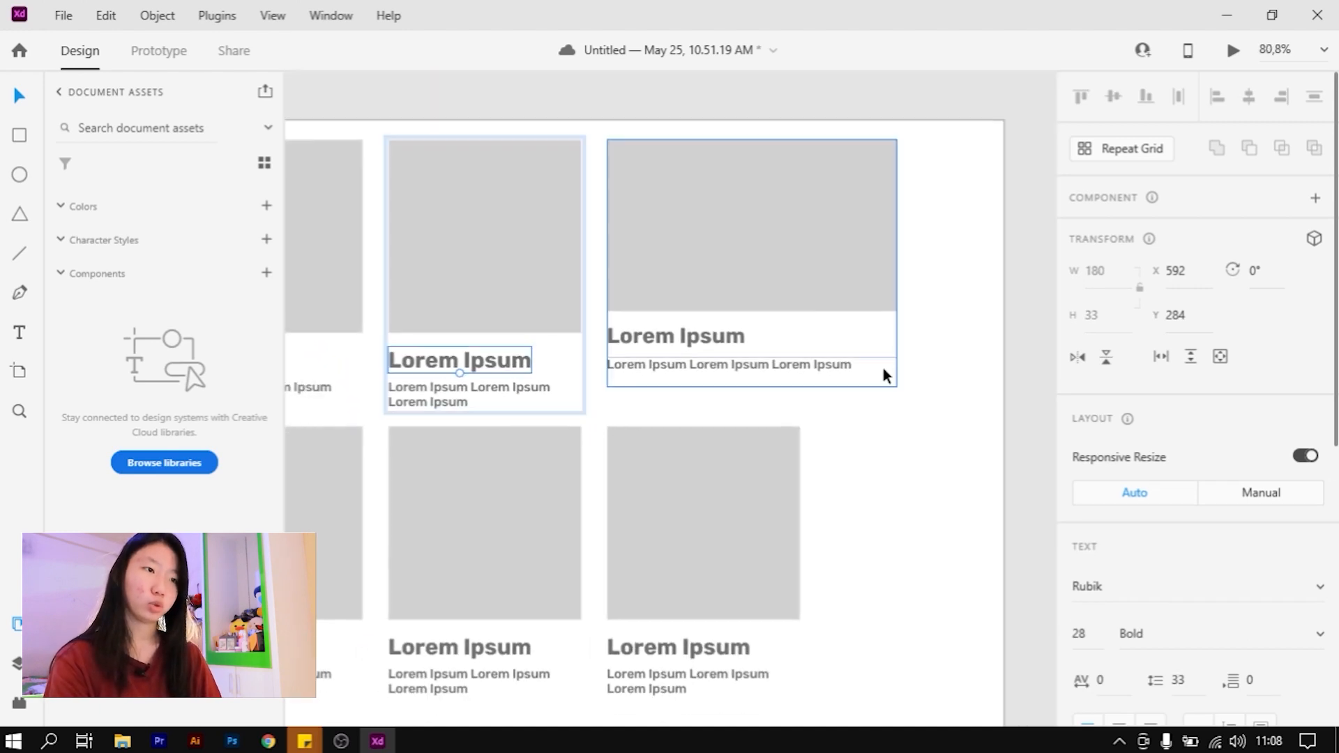
Undo the resizes of the fourth card in the top row and deselect it
key("ctrl+z")
key("ctrl+z")
key("ctrl+z")
key("ctrl+z")
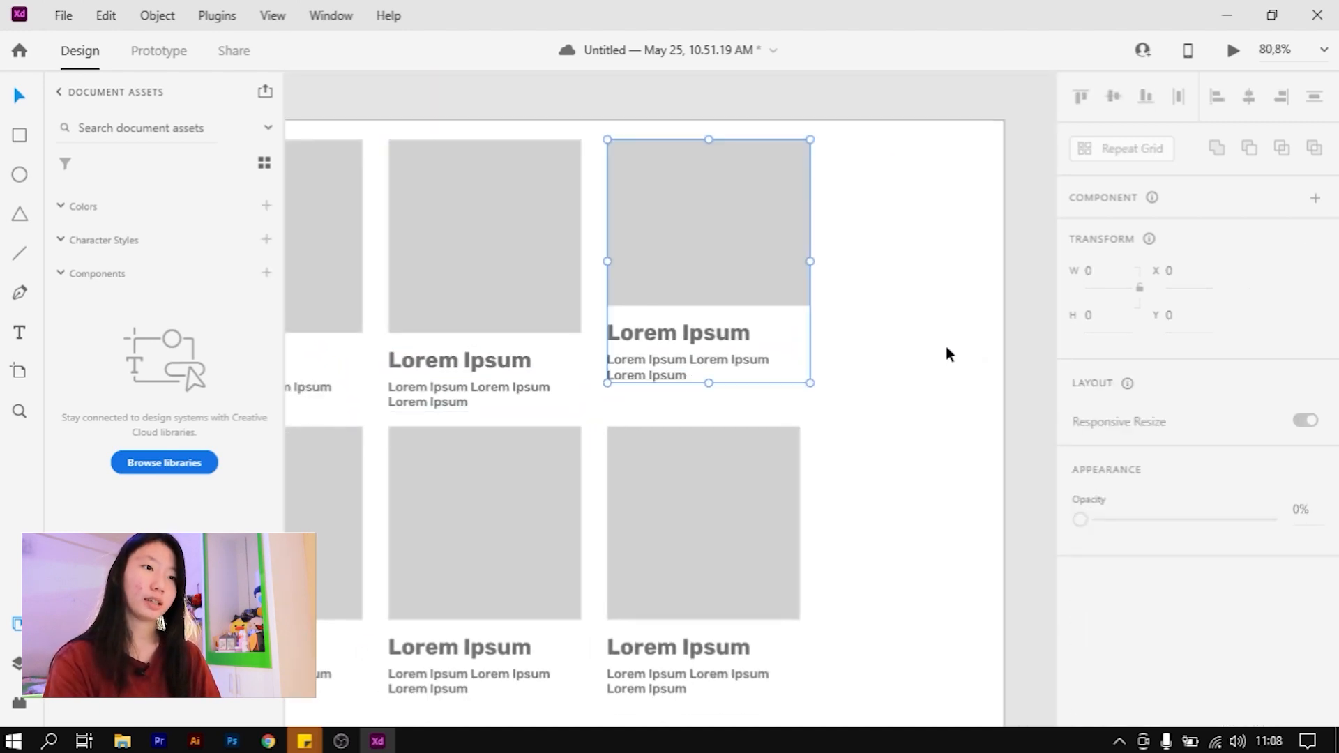
left_click(929, 360)
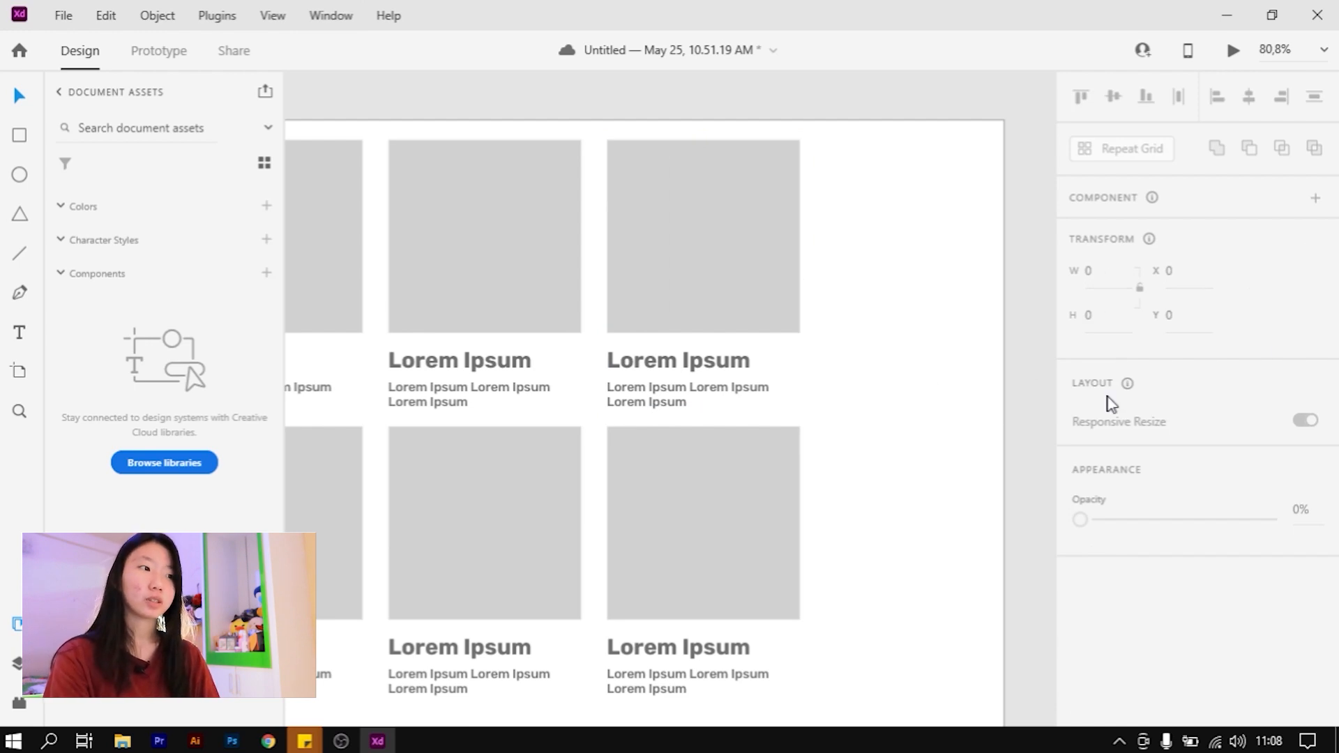
left_click(726, 412)
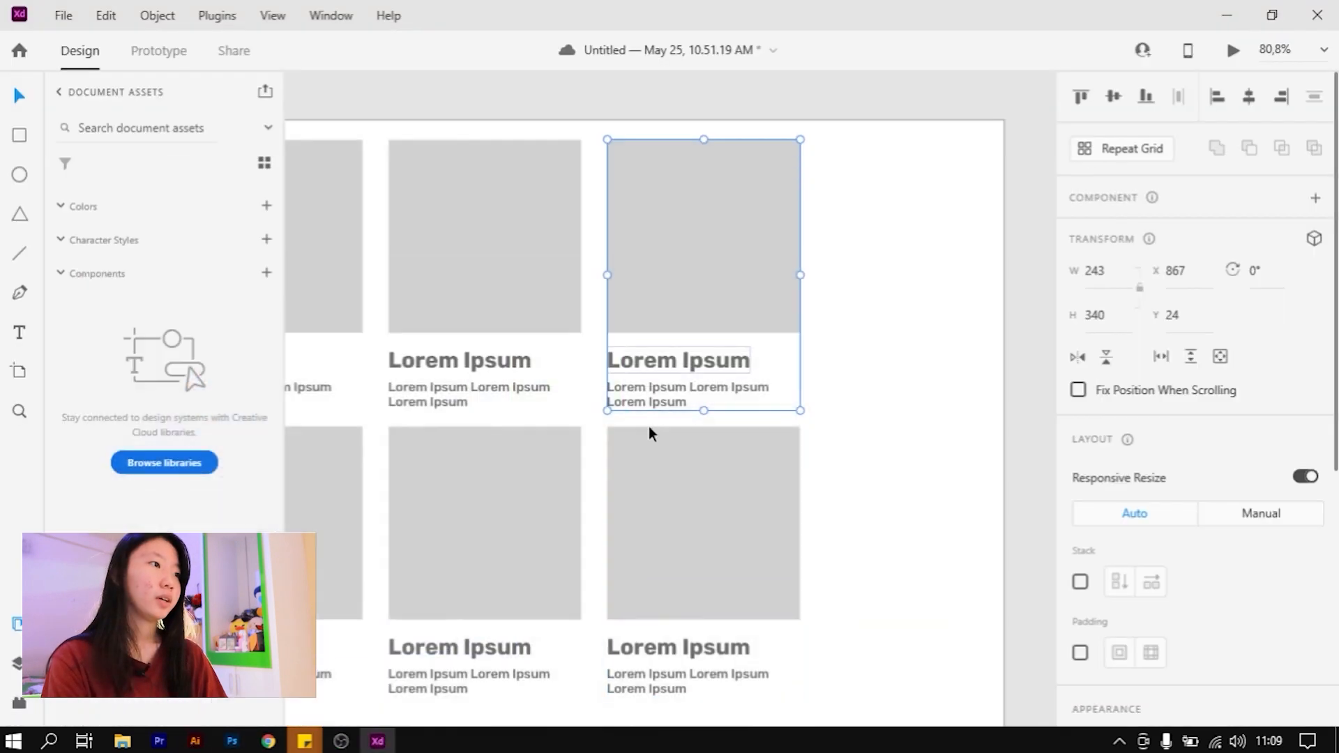
left_click(857, 360)
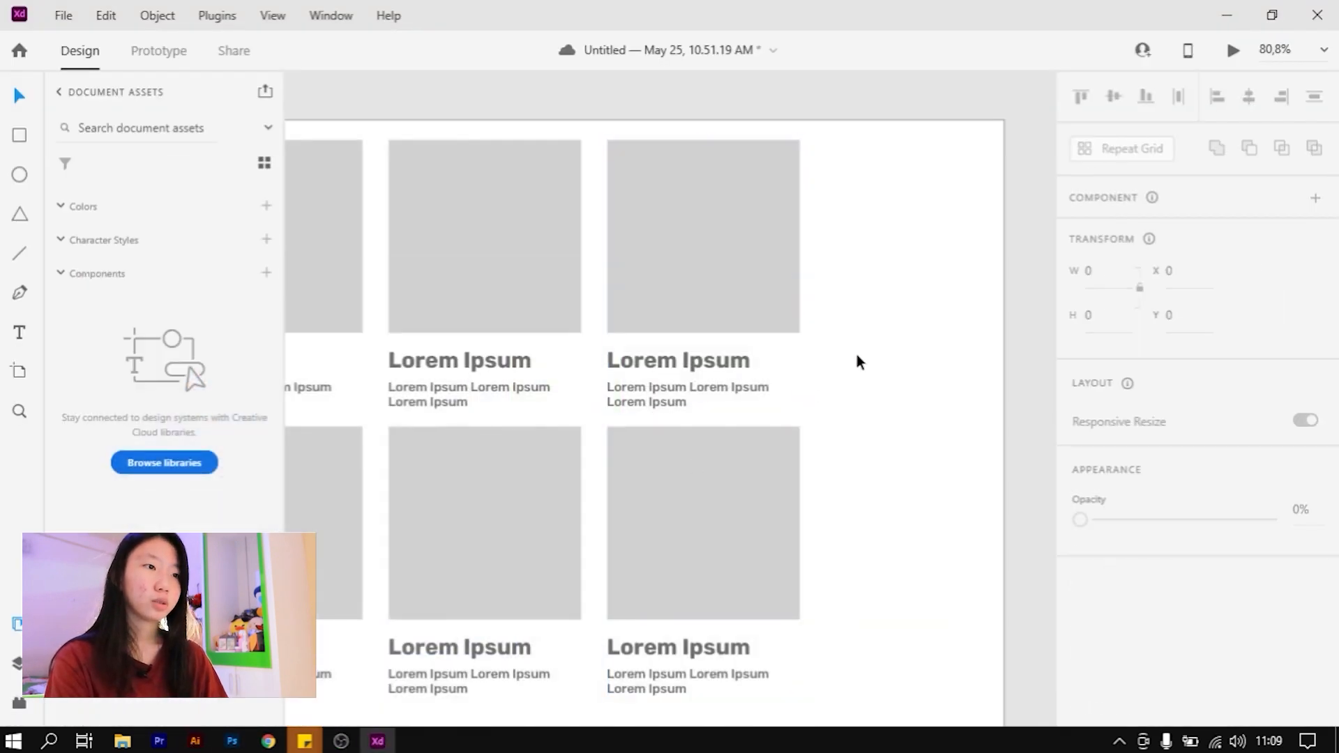
Examine the fill, border and other appearance settings of the fourth card in the top row
left_click(743, 371)
scroll(1241, 305, "down", 5)
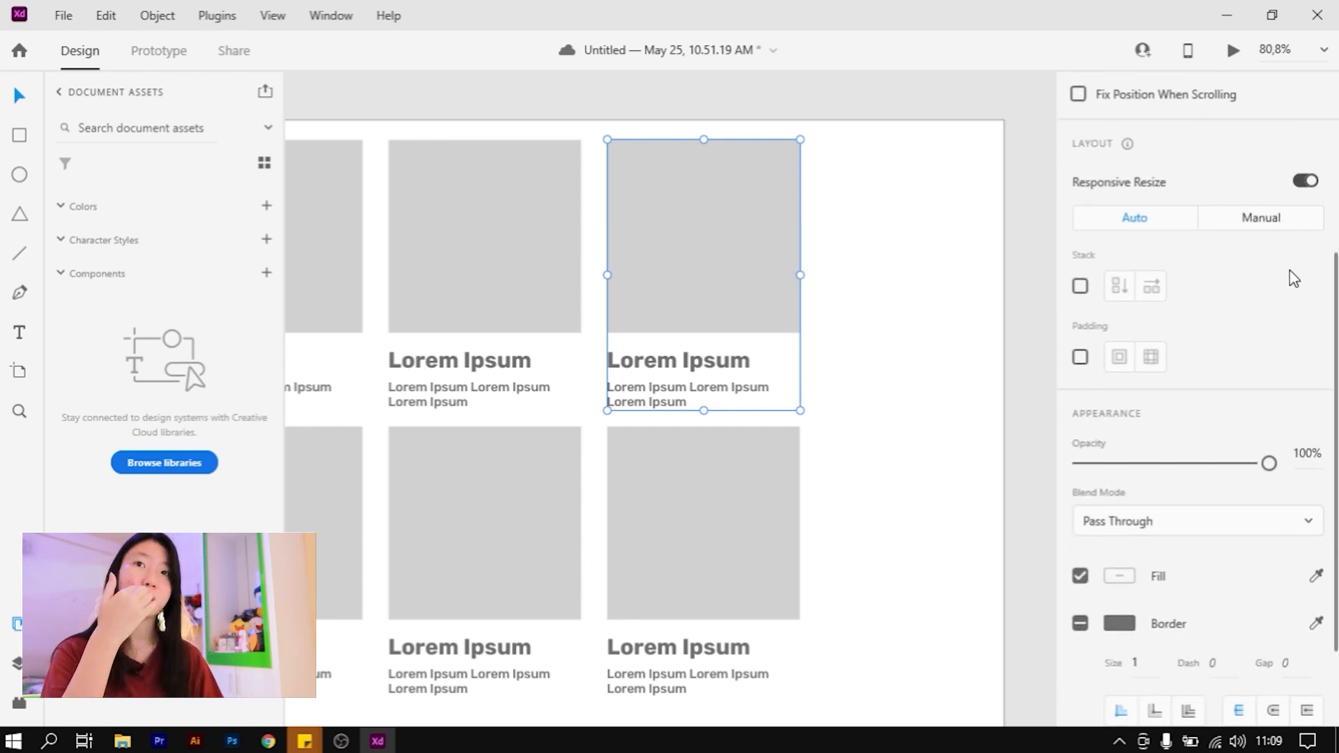
scroll(1250, 309, "down", 2)
scroll(1255, 309, "down", 1)
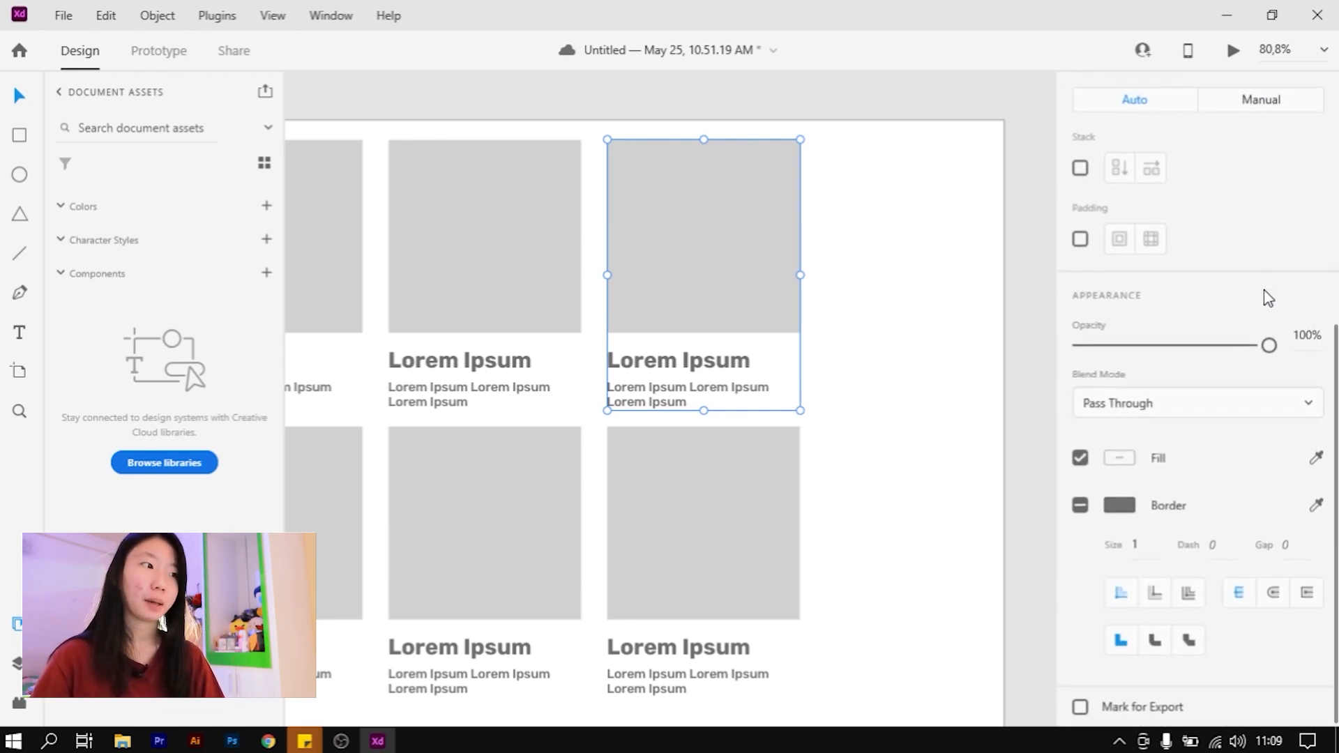
left_click(1119, 458)
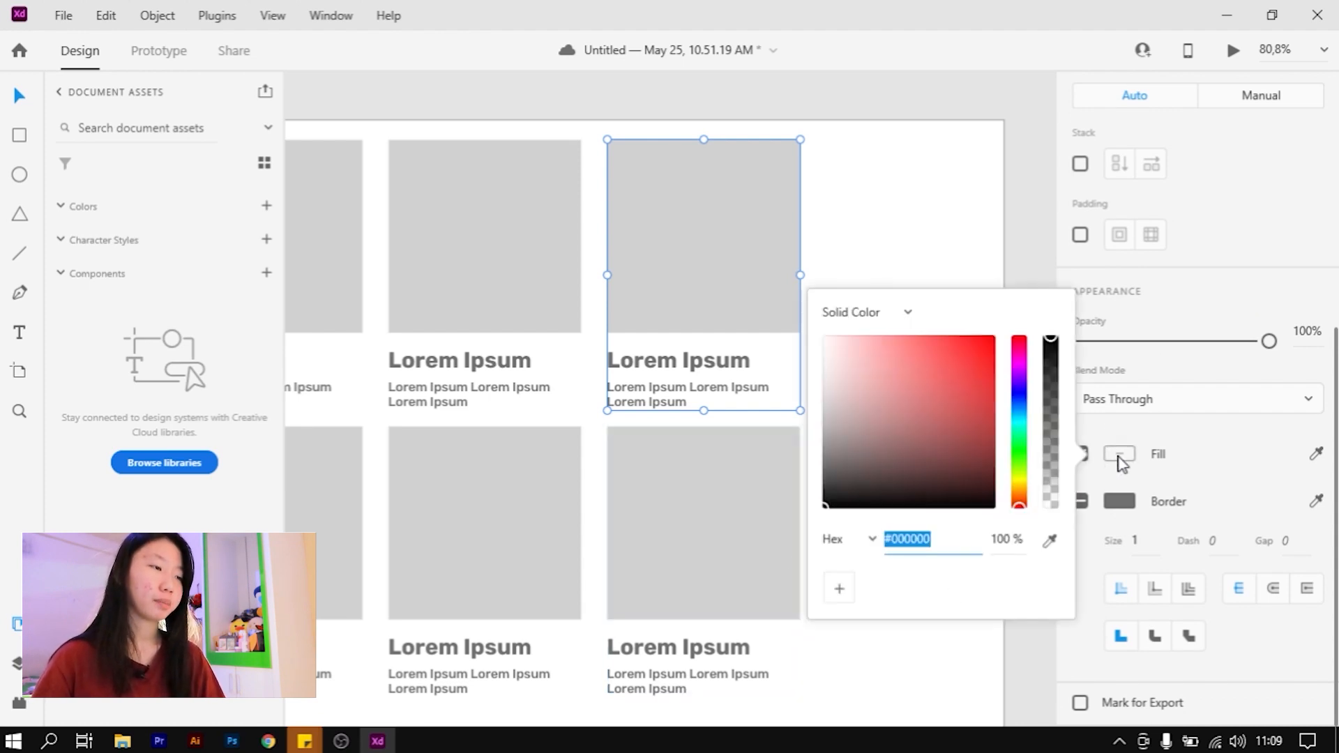
left_click(1128, 463)
left_click(1128, 462)
left_click(1126, 506)
left_click(1127, 506)
left_click(1144, 503)
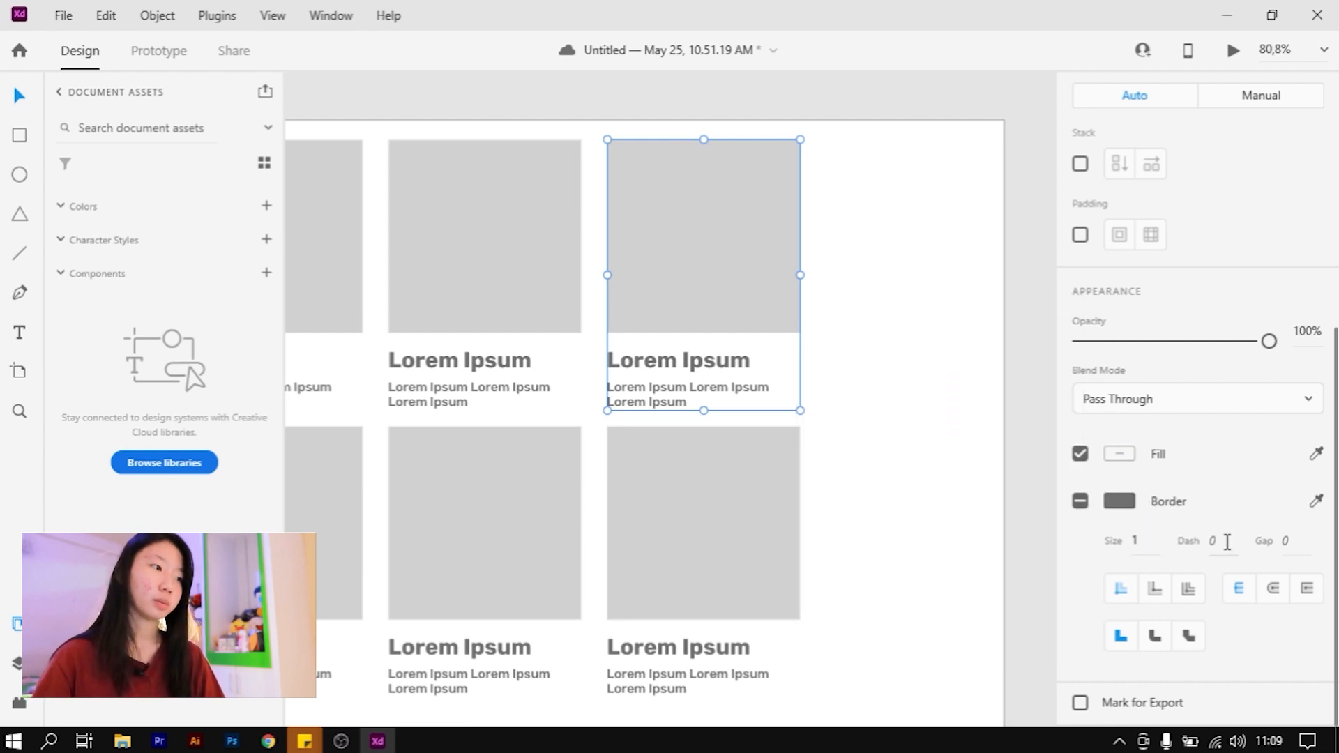
Draw a vertical line about 453 high in the empty space beside the fourth column of cards
left_click(918, 487)
left_click(19, 254)
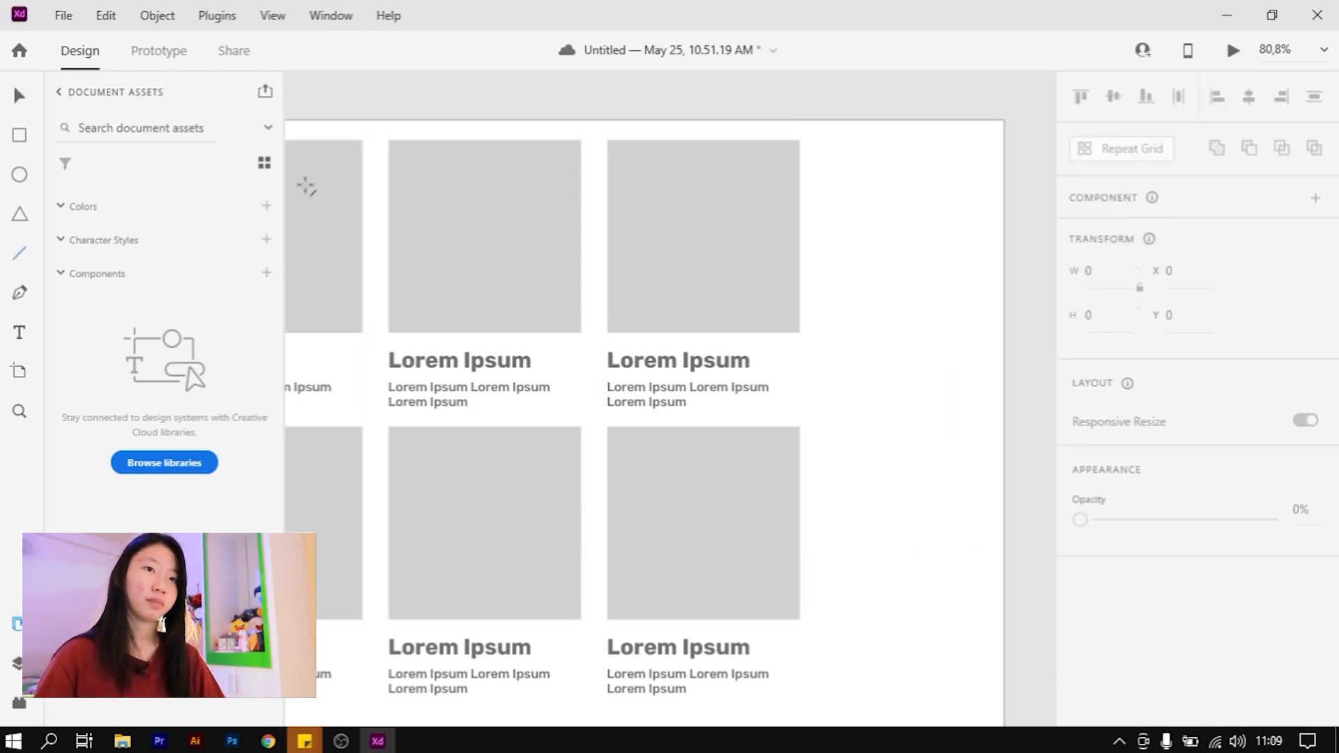
left_click_drag(876, 141, 819, 499)
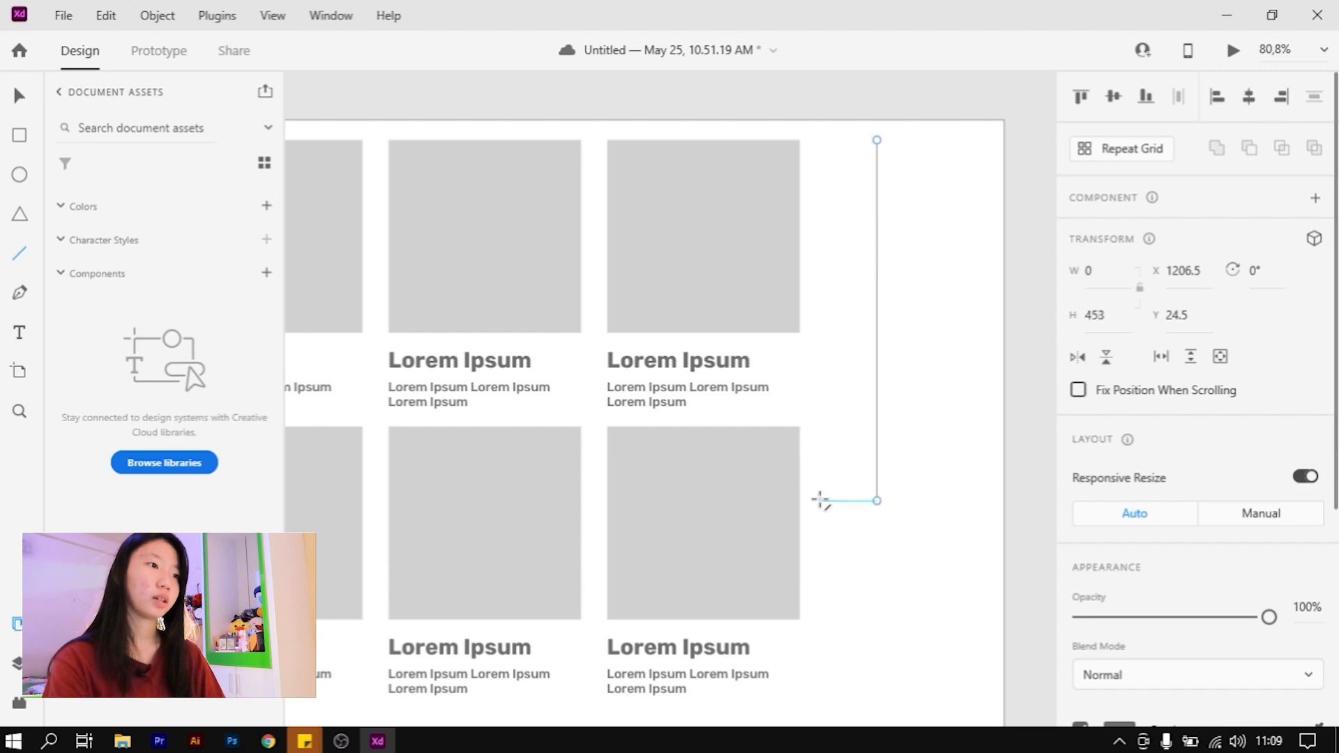
Make the vertical line dashed with a dash of 10 and a gap of 10
scroll(1217, 377, "down", 5)
left_click(1222, 446)
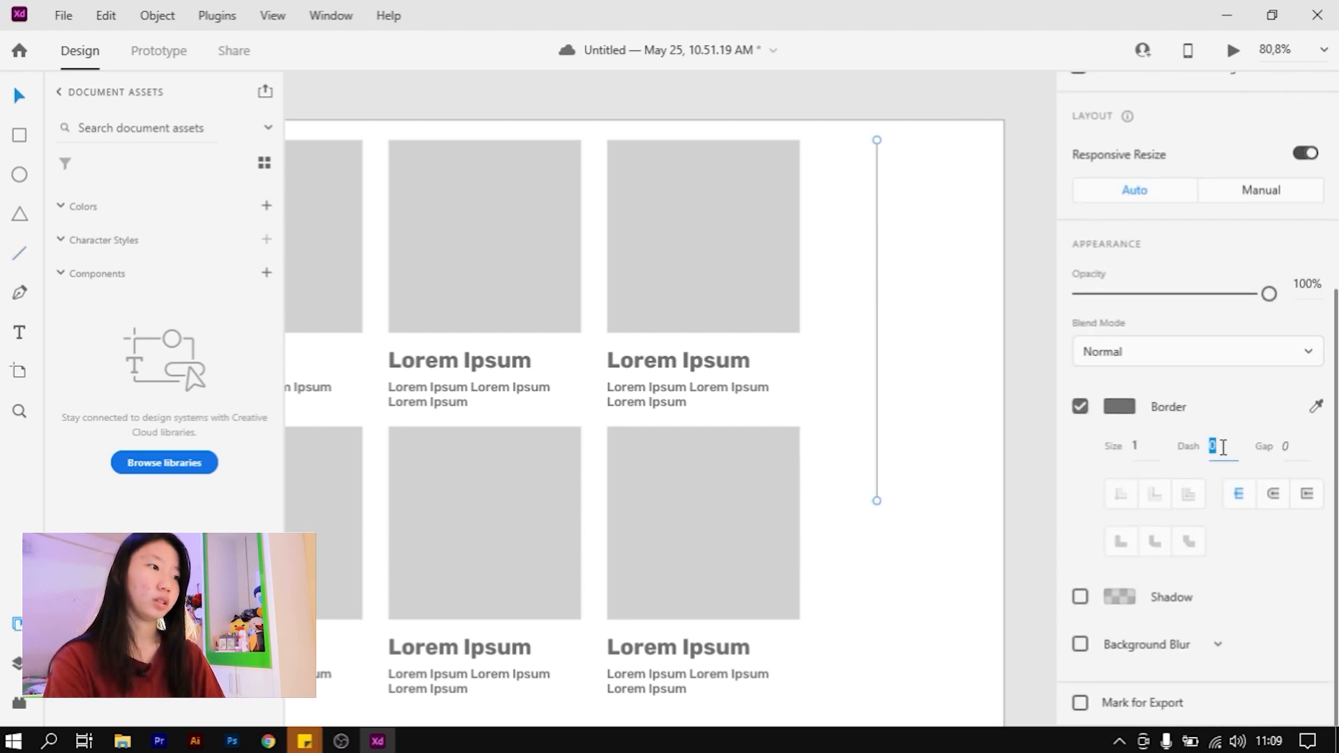
key("Return")
left_click(1307, 447)
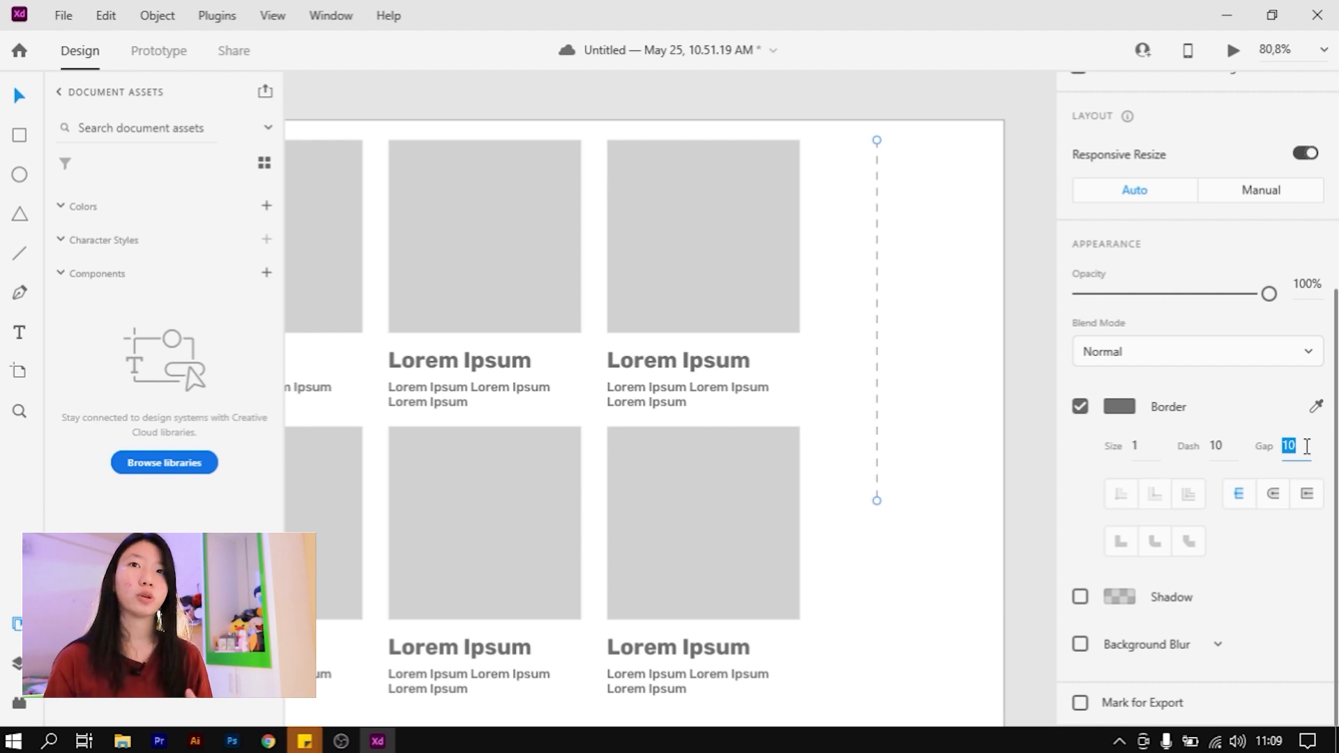
key("Return")
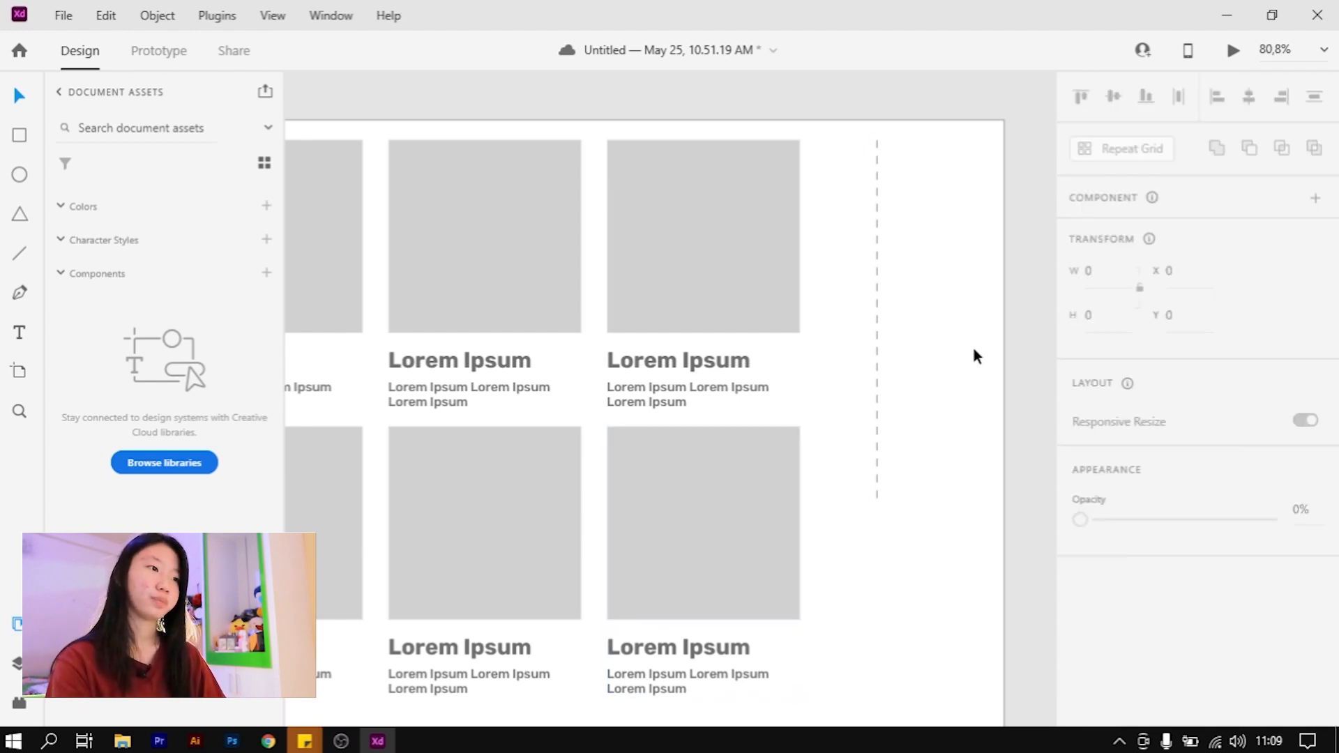
Add a shadow with X 0, Y 3 and B 6 to the image rectangle of the fourth card in the top row
scroll(984, 349, "down", 3)
left_click(830, 312)
double_click(830, 309)
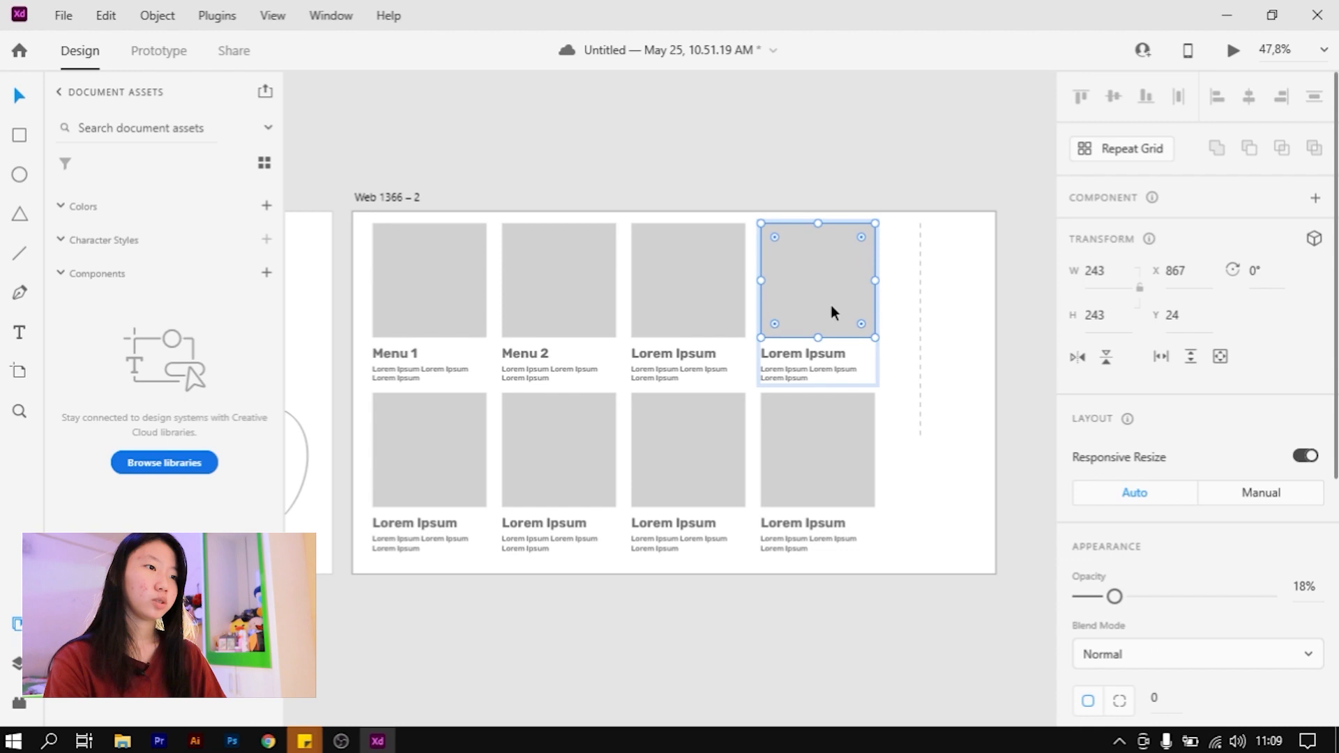
scroll(1183, 392, "down", 6)
left_click(1080, 596)
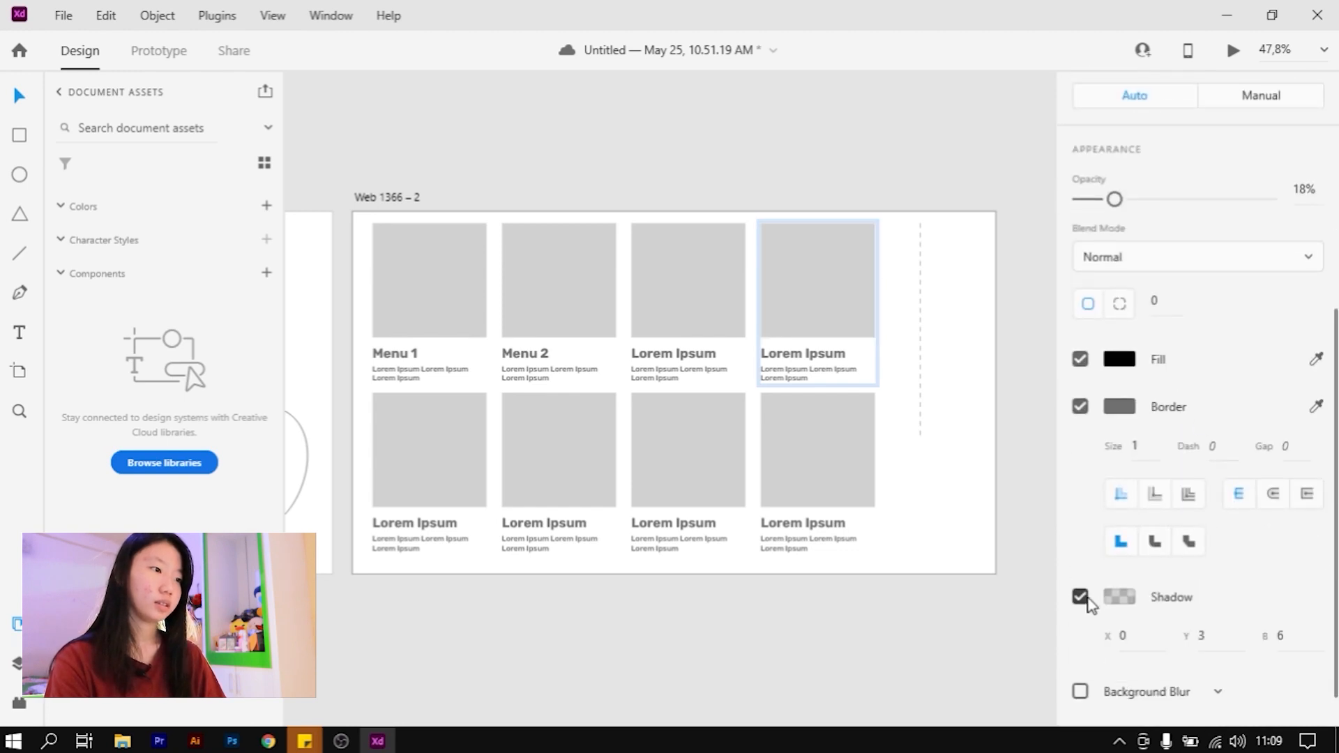
scroll(948, 324, "up", 3)
scroll(775, 274, "up", 4)
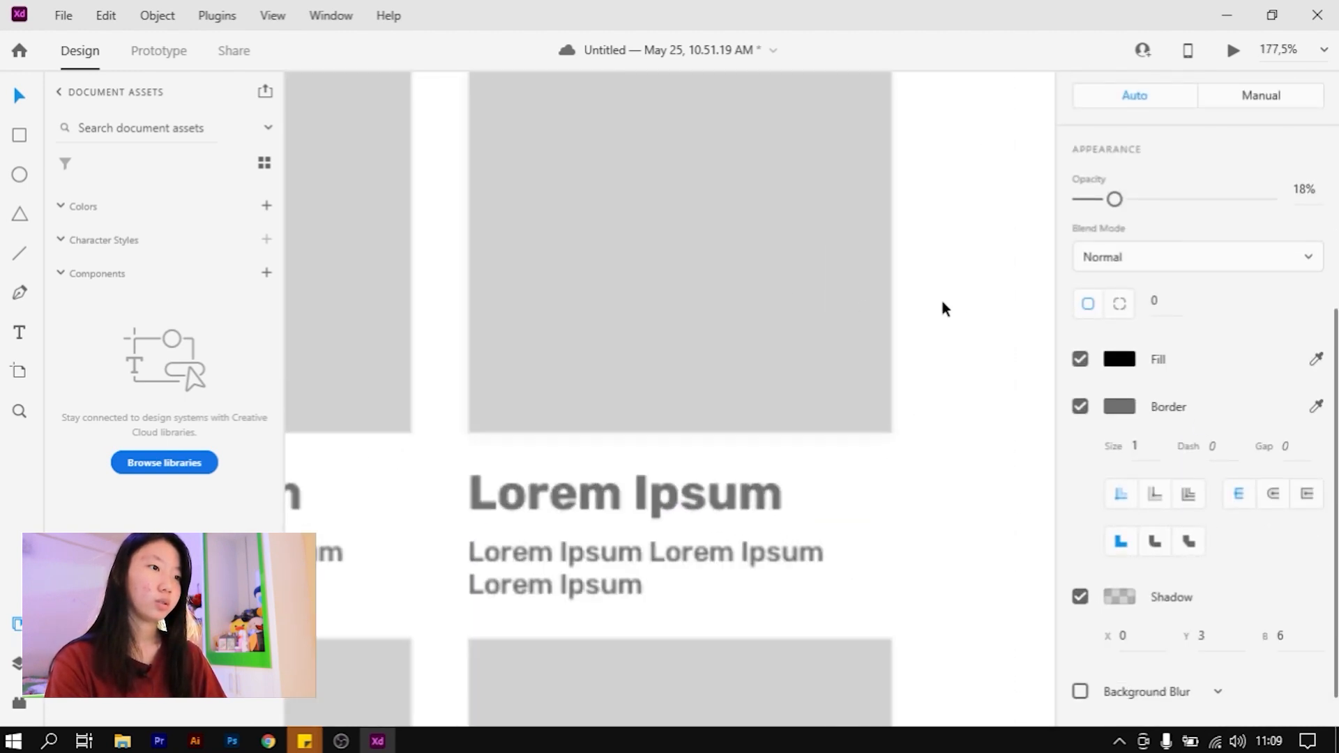
Set the fourth card's image rectangle fill to #FFFFFF and turn off its border
scroll(1115, 433, "down", 5)
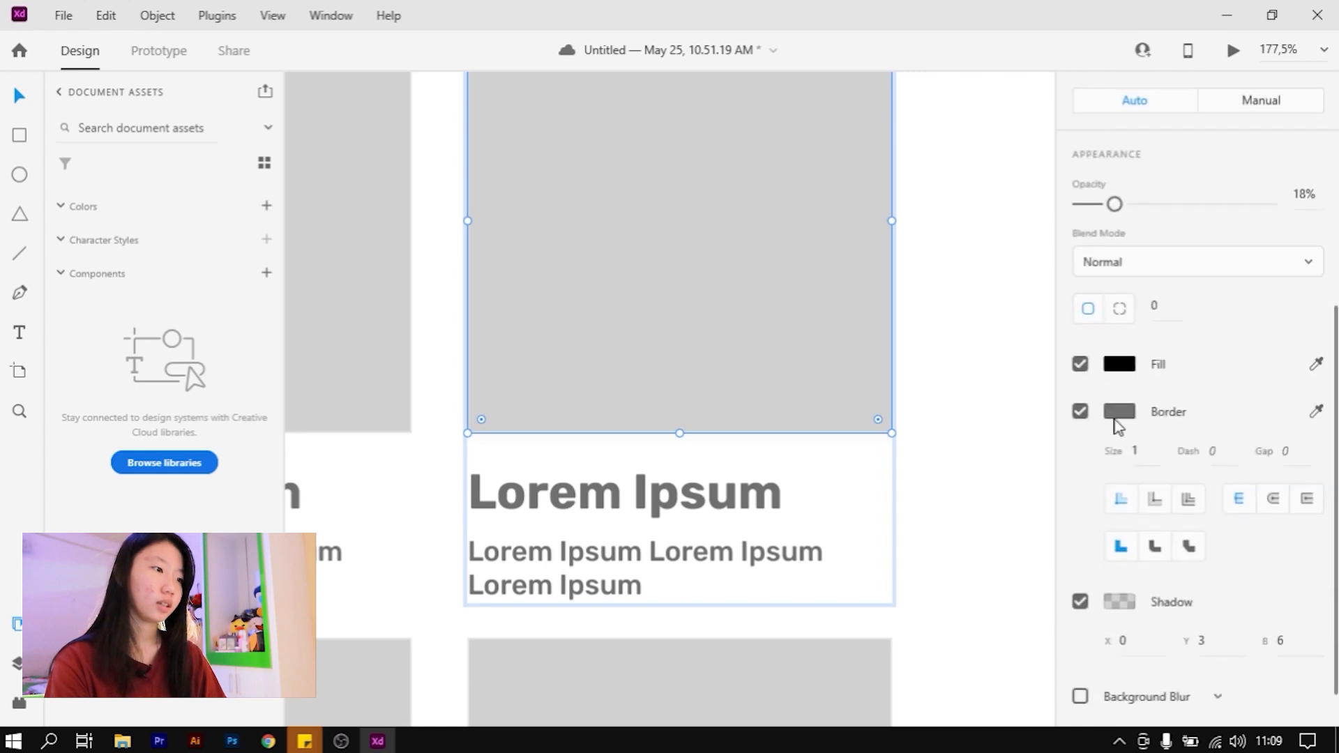
left_click(1119, 364)
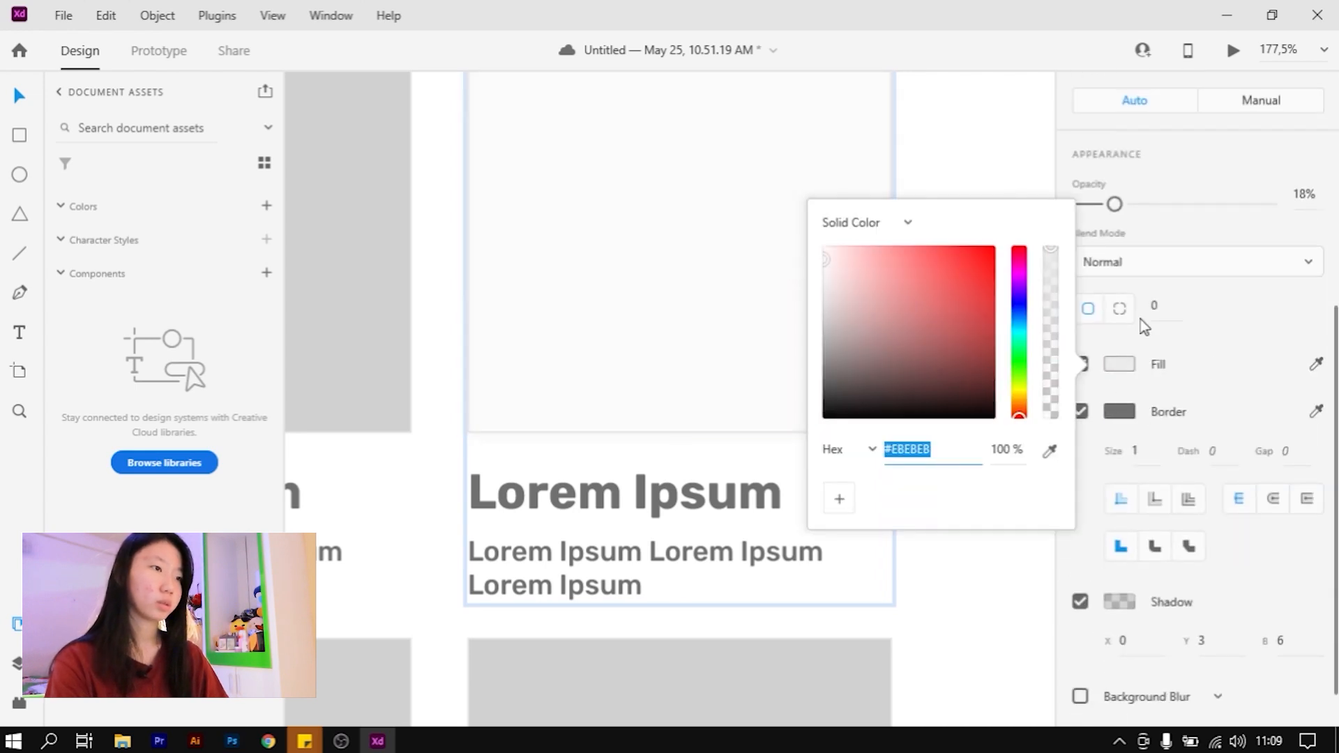
left_click_drag(884, 322, 755, 227)
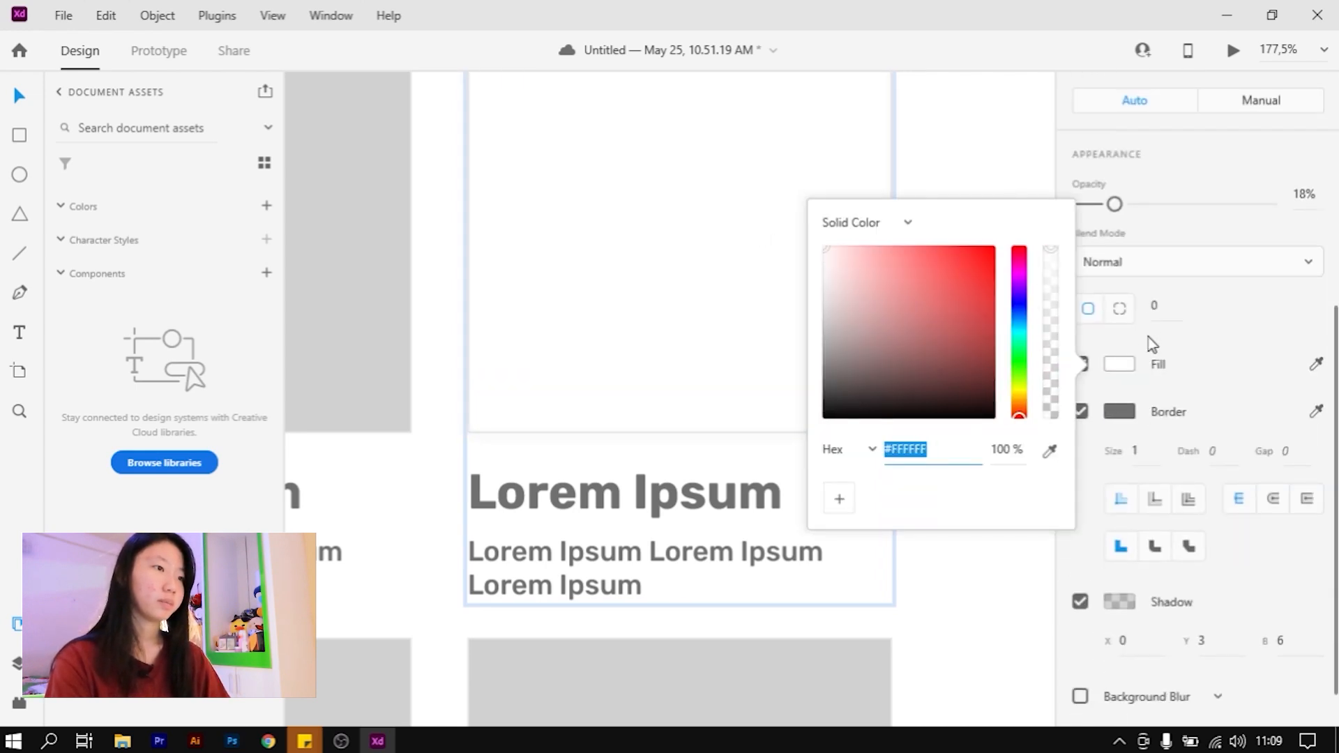
left_click(1081, 413)
left_click(1082, 413)
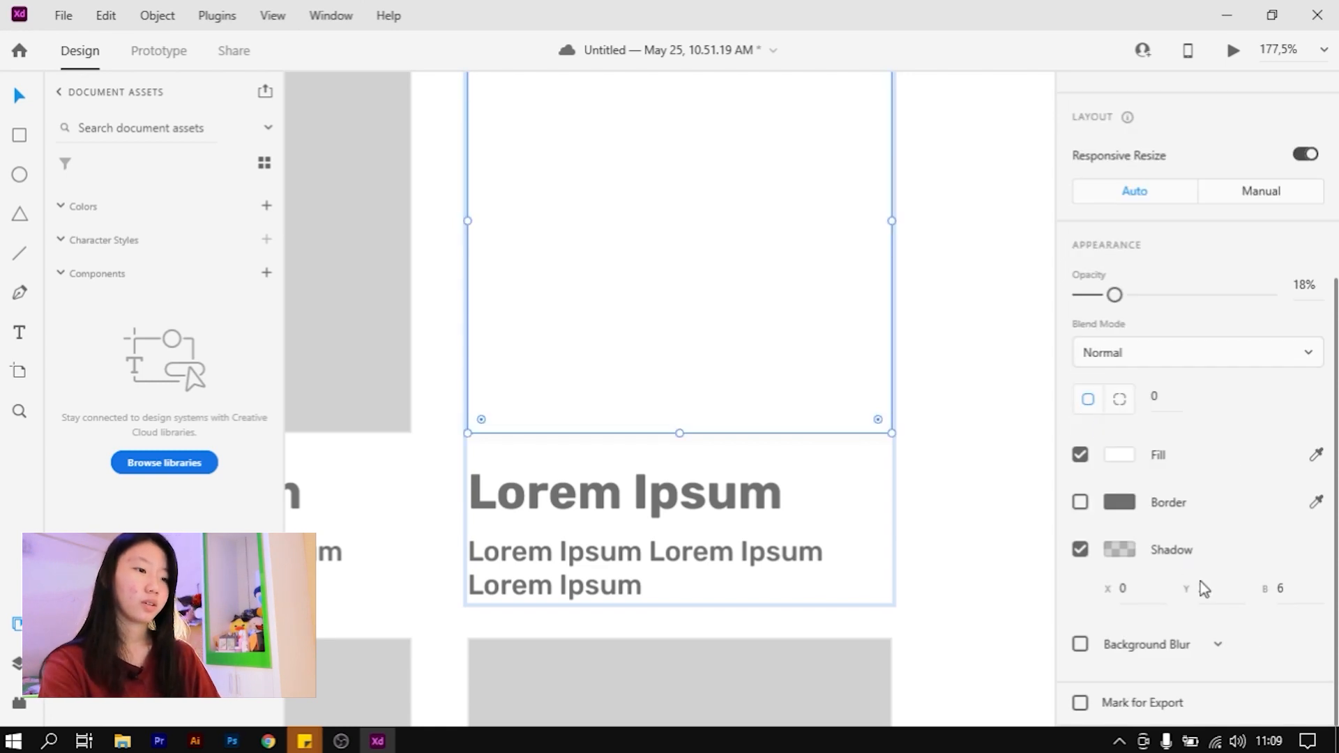
Set the opacity of the fourth card's white image rectangle to 60%, inspect its shadow up close and deselect it
key("6")
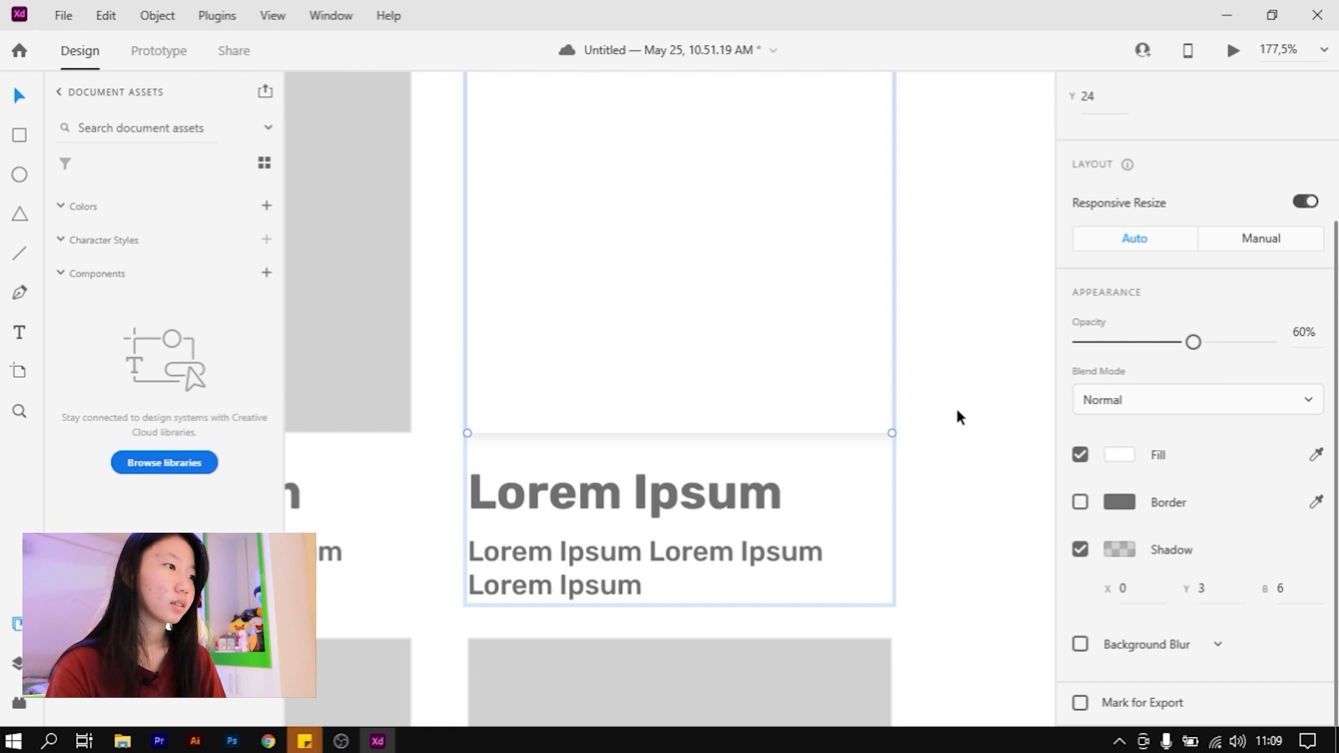
scroll(860, 429, "up", 3)
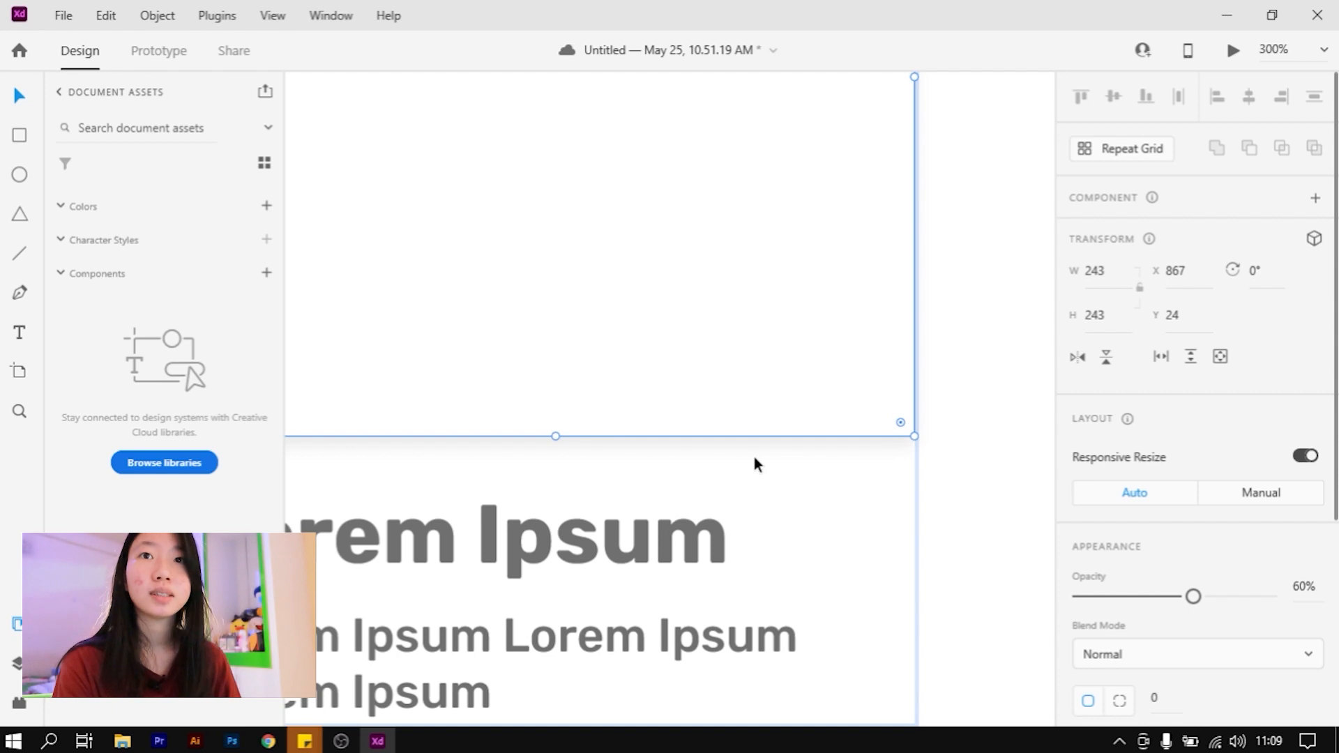
scroll(915, 266, "down", 4)
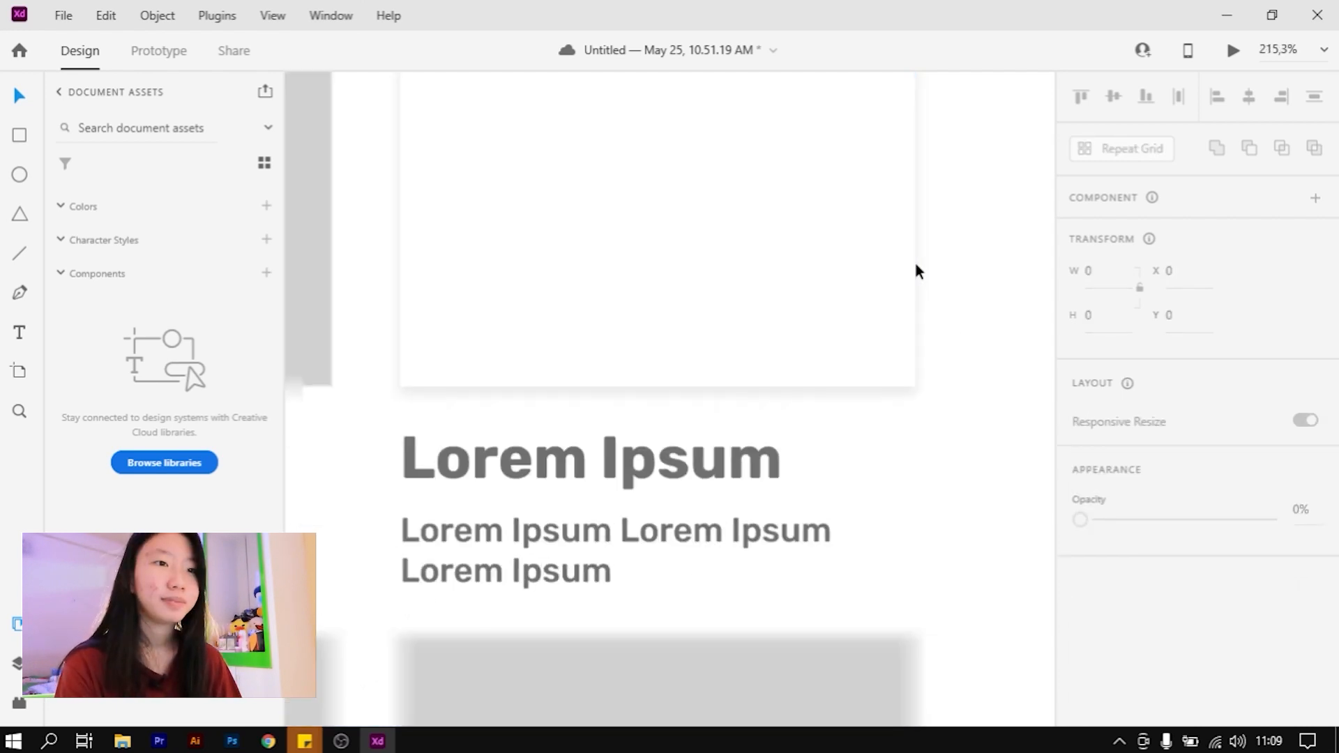
scroll(885, 302, "down", 3)
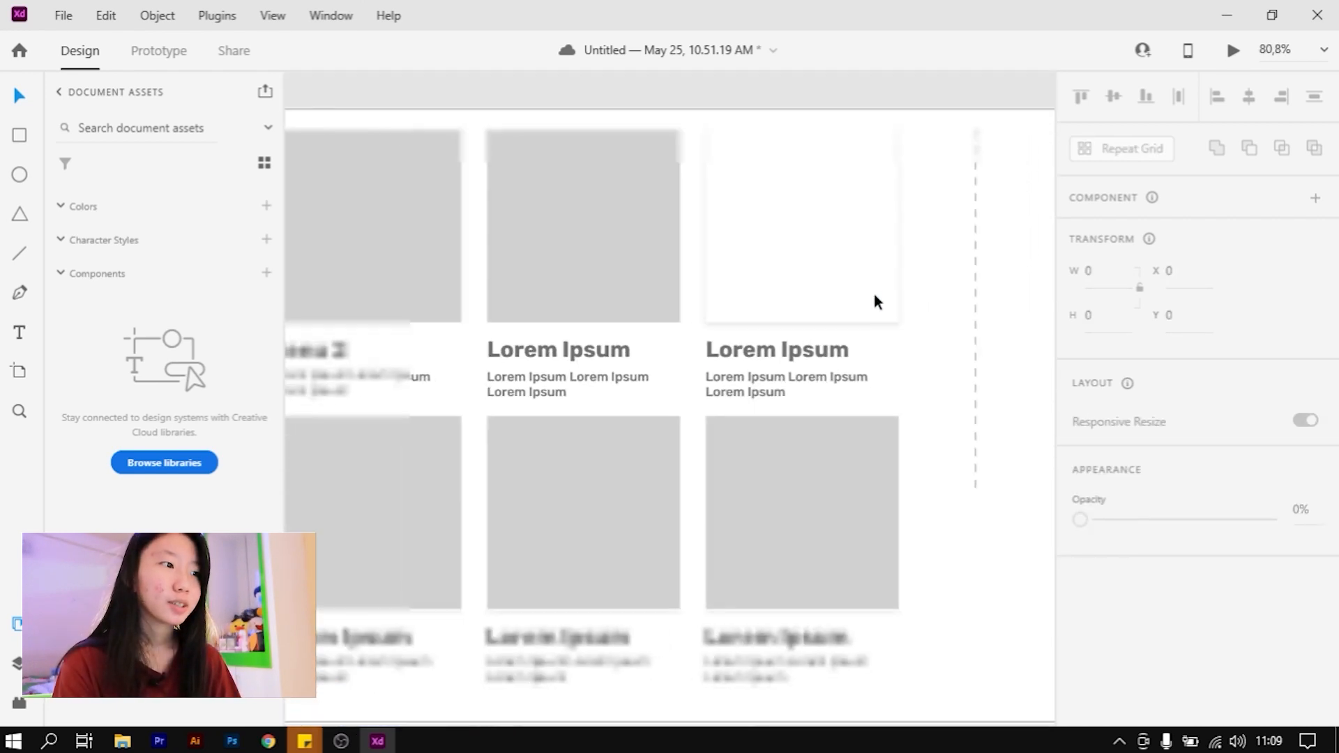
scroll(861, 305, "down", 2)
scroll(900, 320, "down", 2)
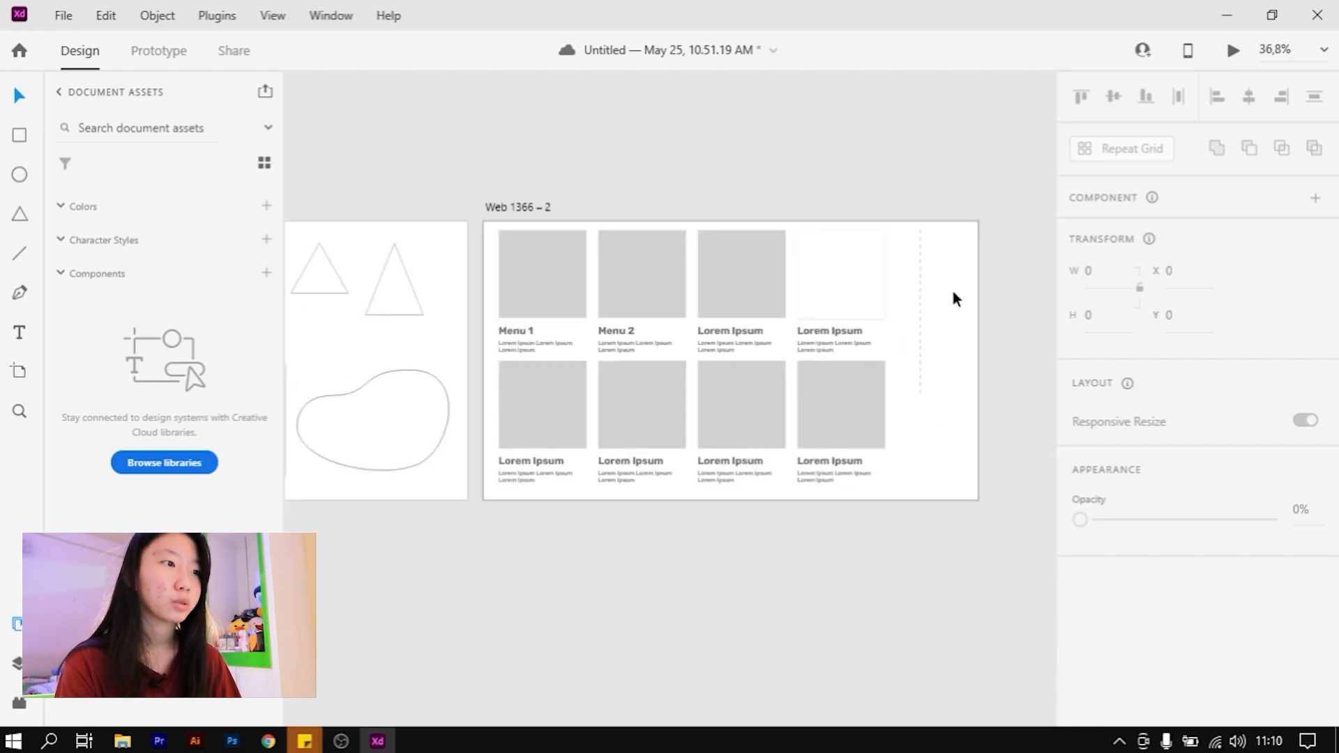
scroll(885, 305, "up", 3)
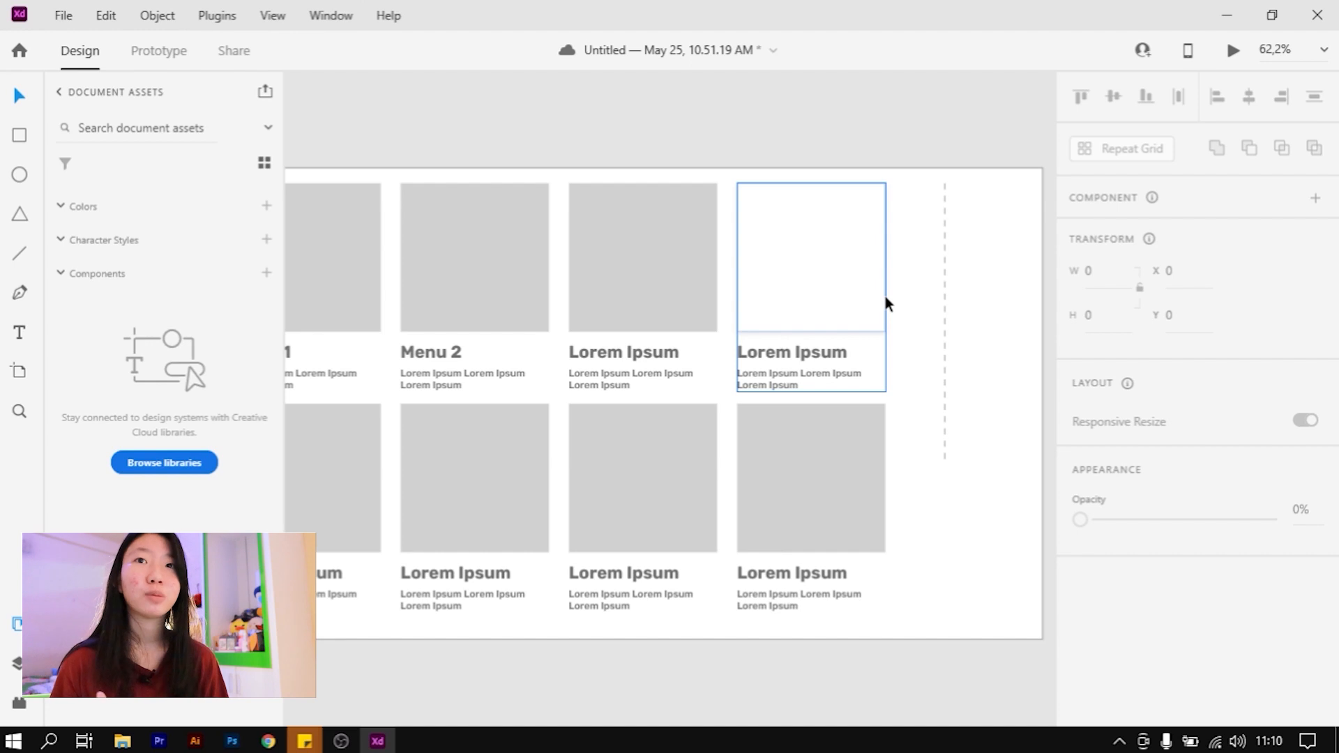
scroll(748, 383, "down", 3)
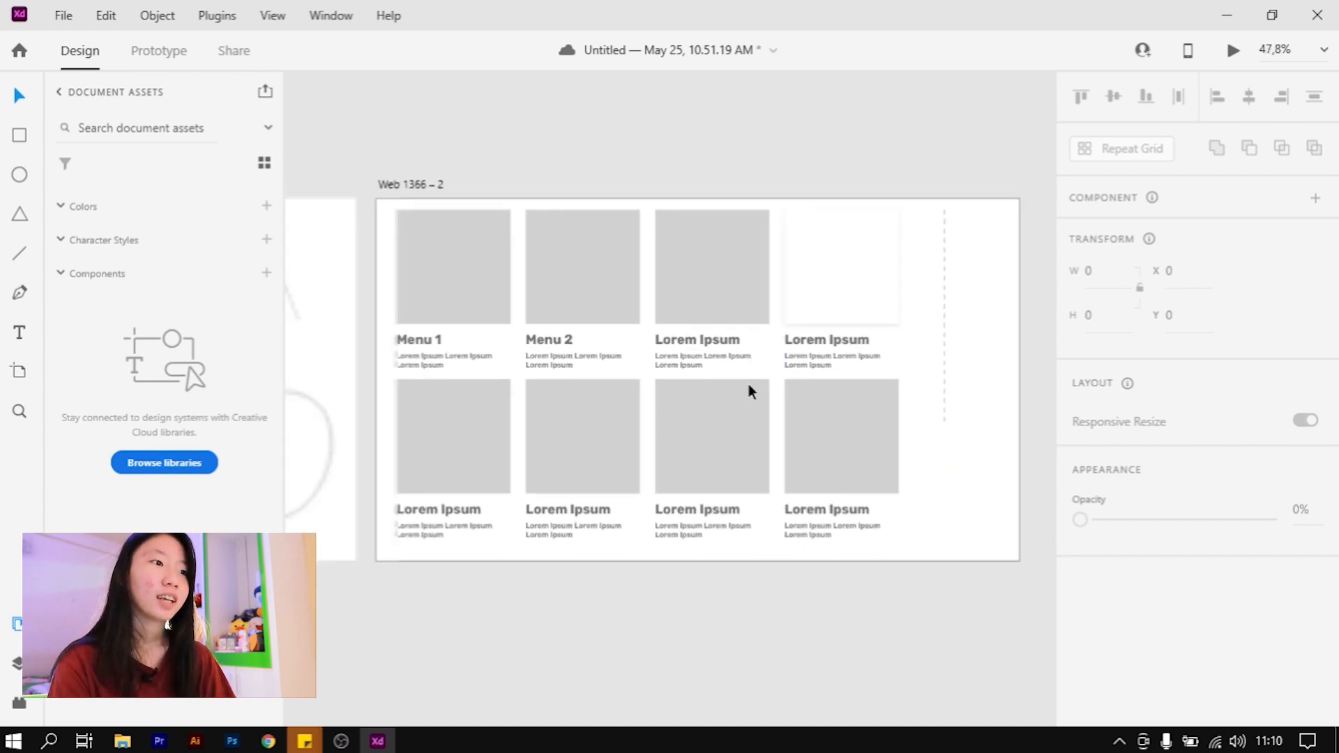
scroll(797, 415, "left", 2)
scroll(576, 340, "up", 2)
scroll(576, 340, "up", 5)
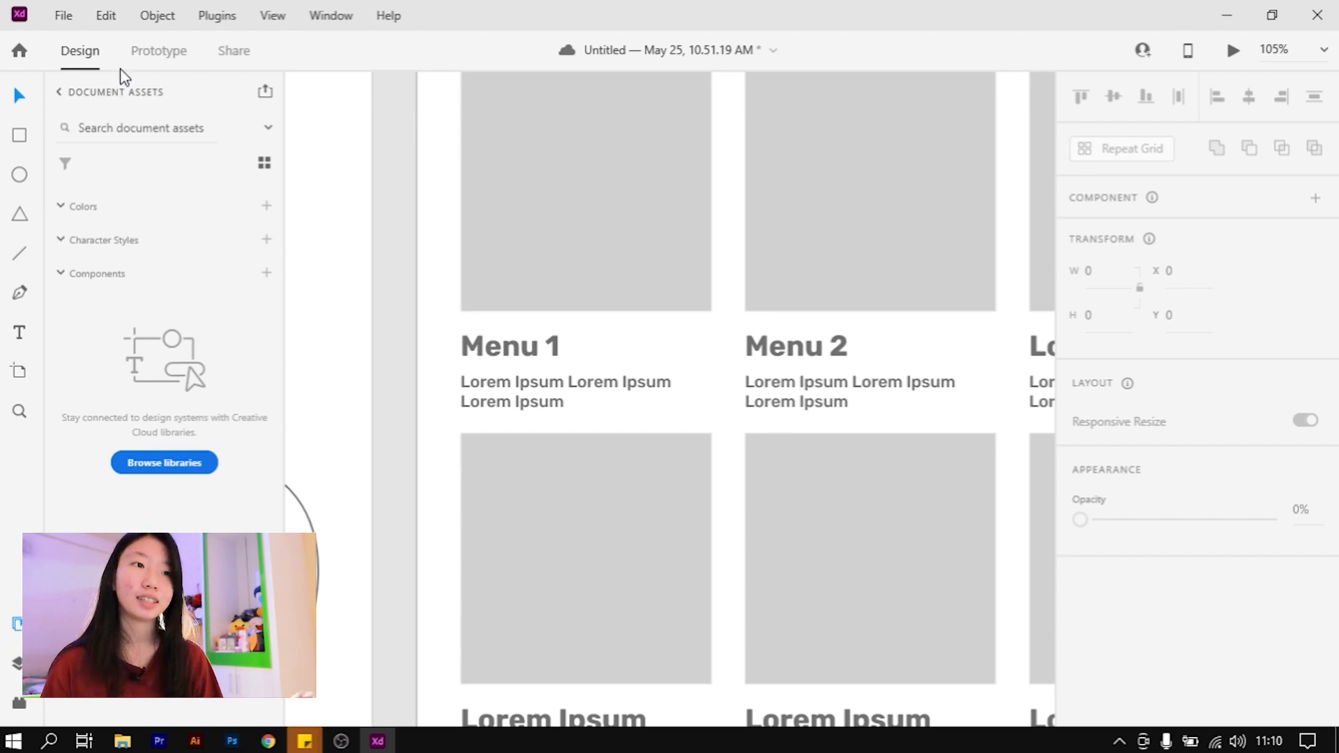
Save the Rubik Bold 28 style of the "Menu 1" heading as a character style in the document assets
left_click(503, 358)
double_click(503, 358)
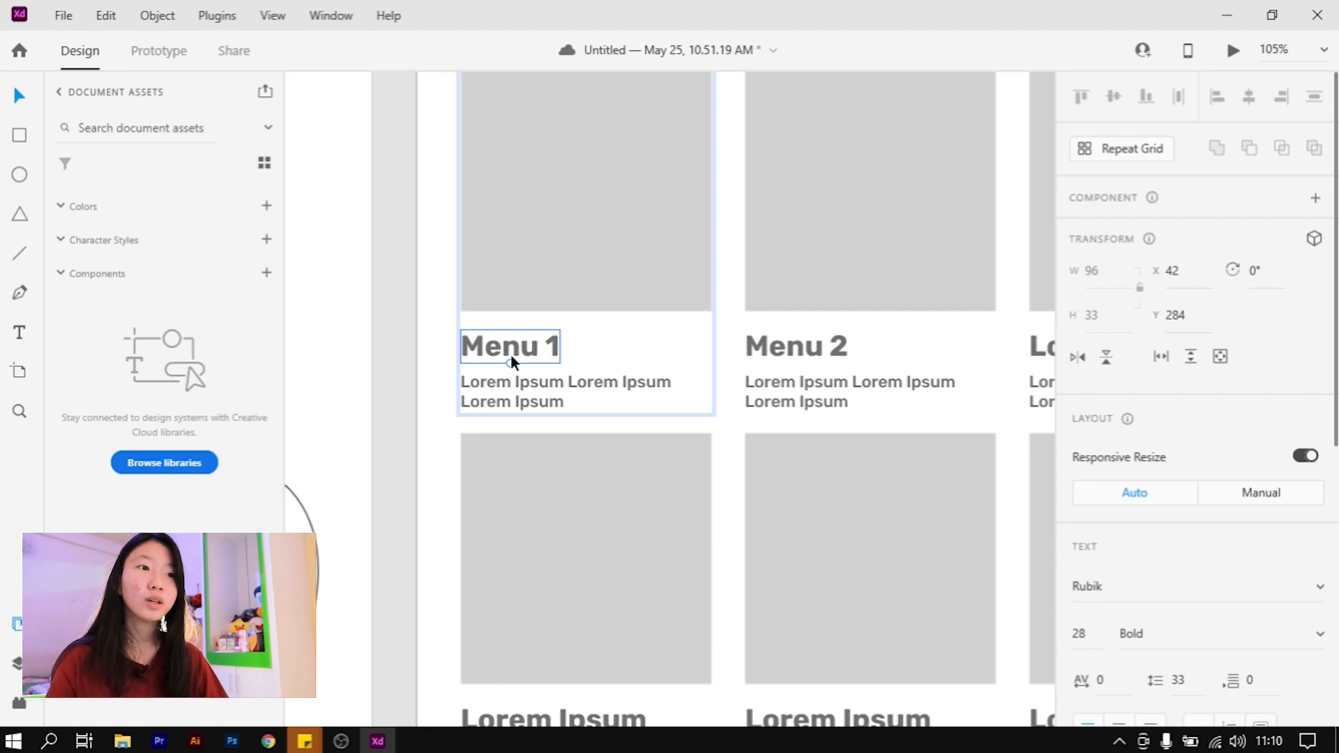
scroll(1130, 516, "down", 3)
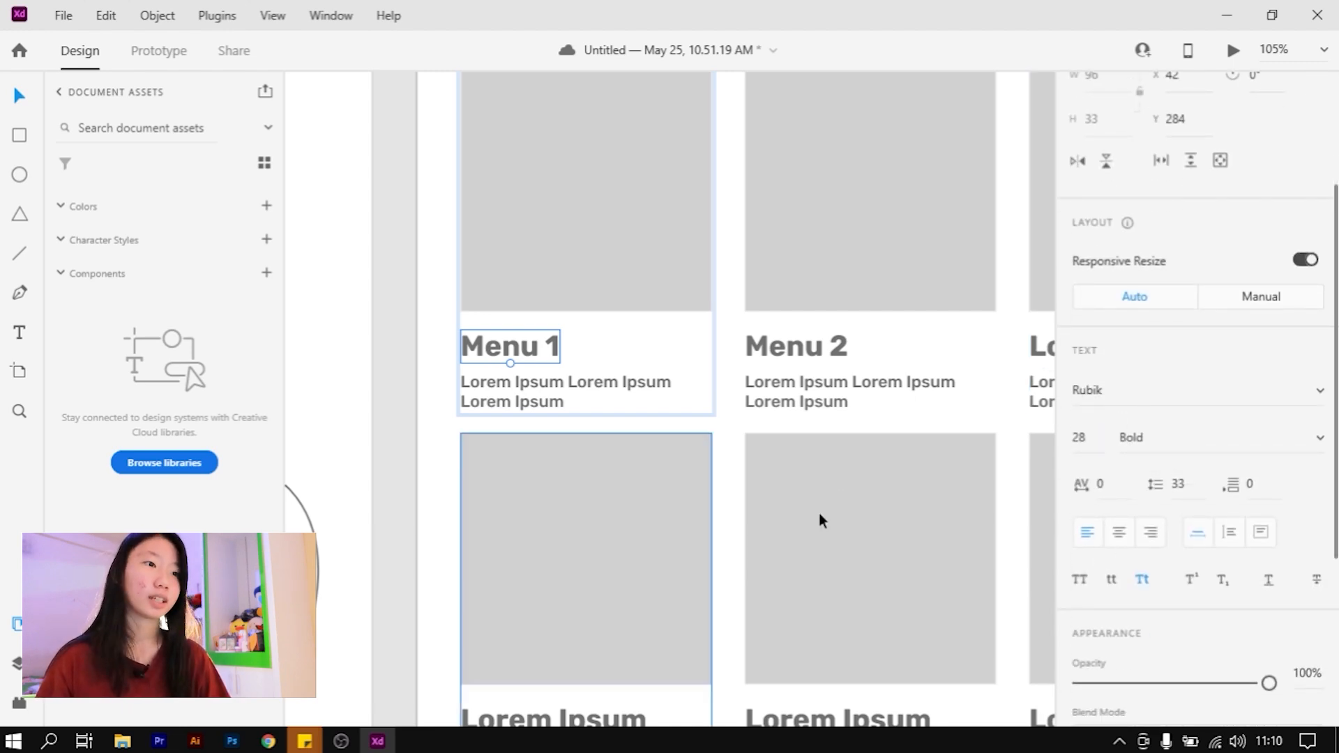
scroll(1195, 479, "down", 3)
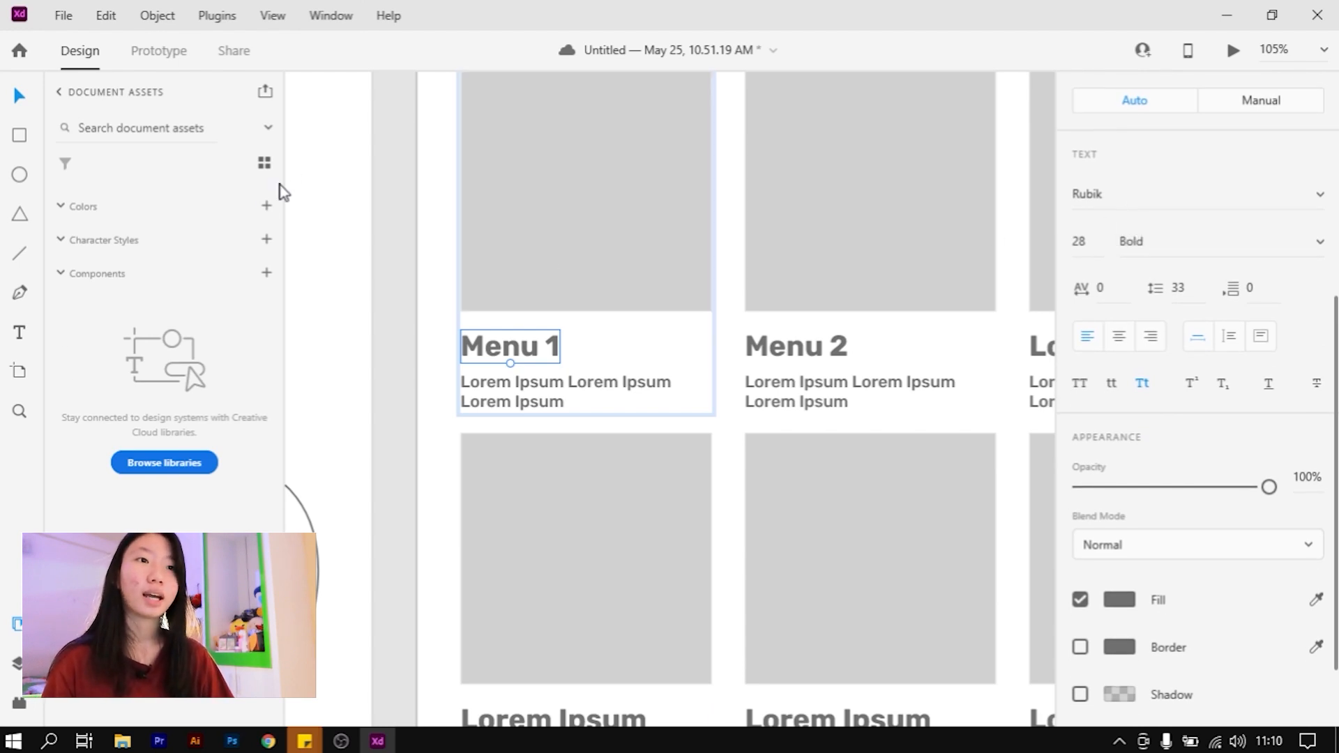
left_click(267, 241)
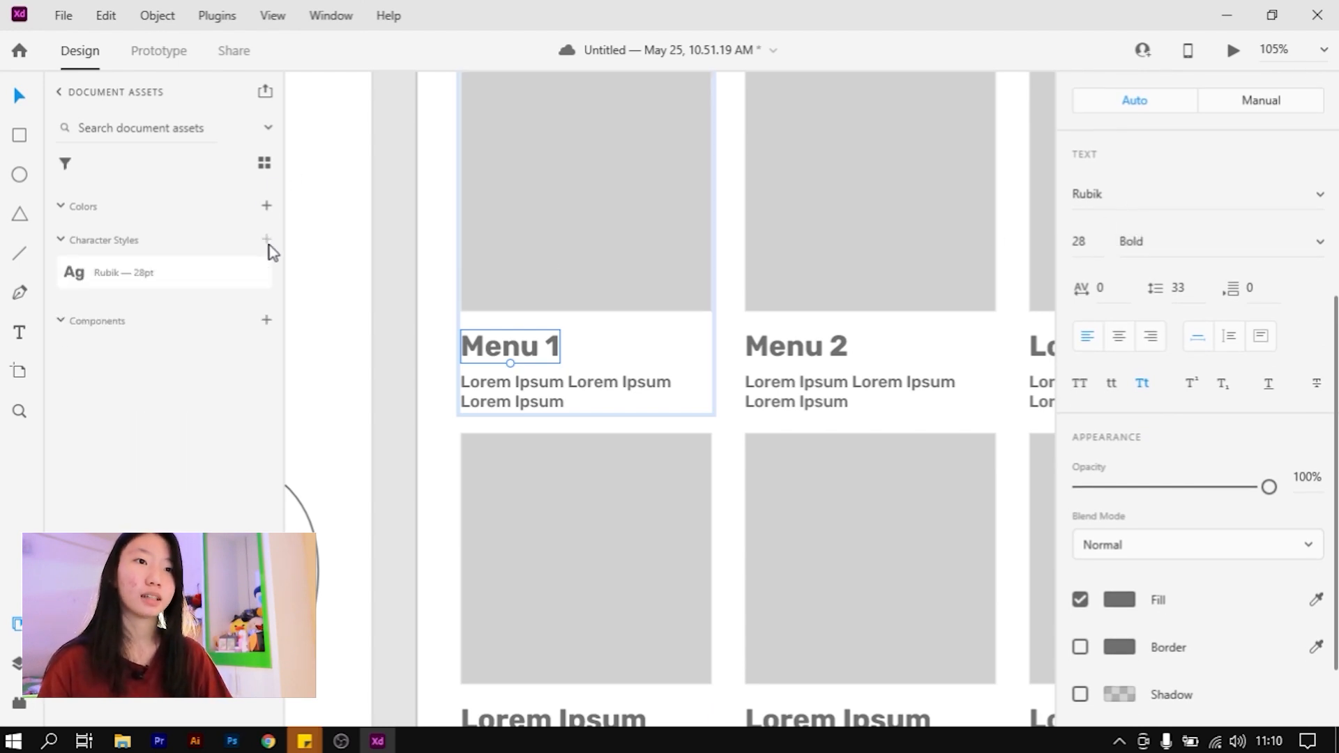
Look over the editable font and color settings of the saved Rubik 28pt character style without changing them
right_click(101, 284)
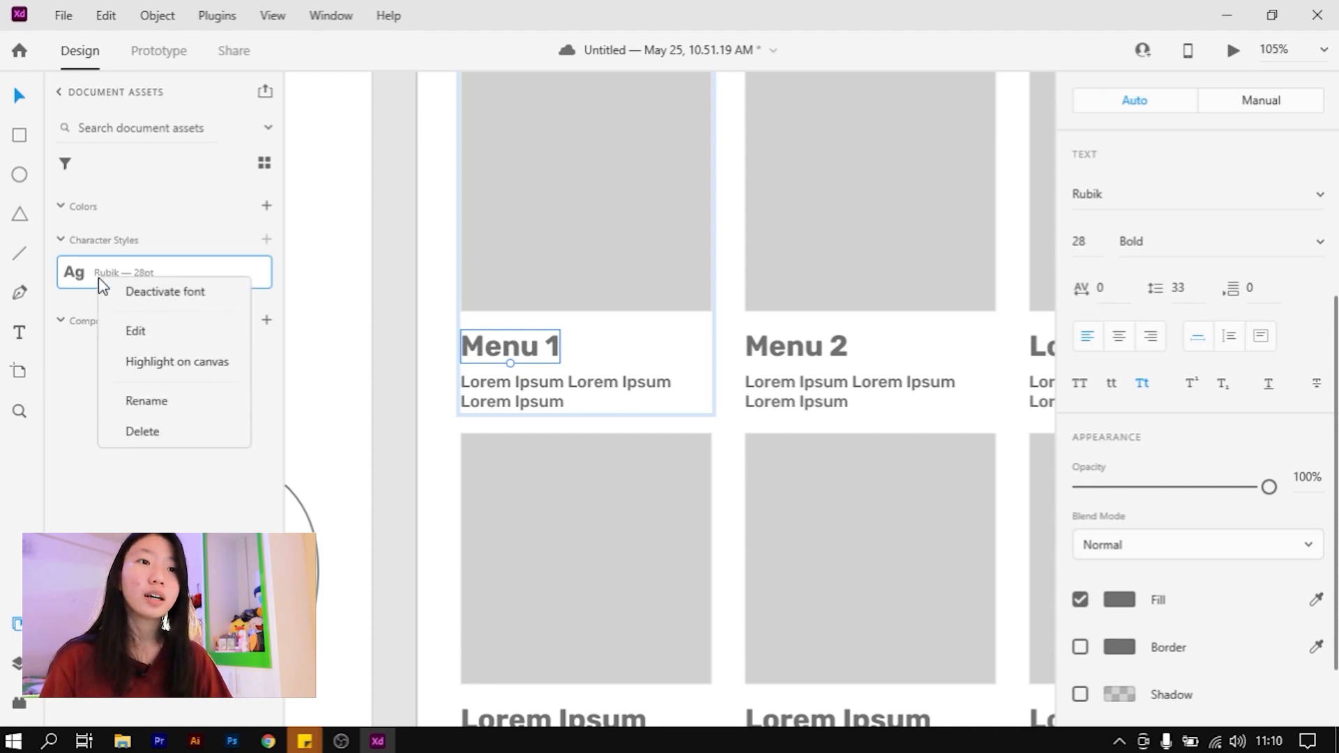
left_click(135, 331)
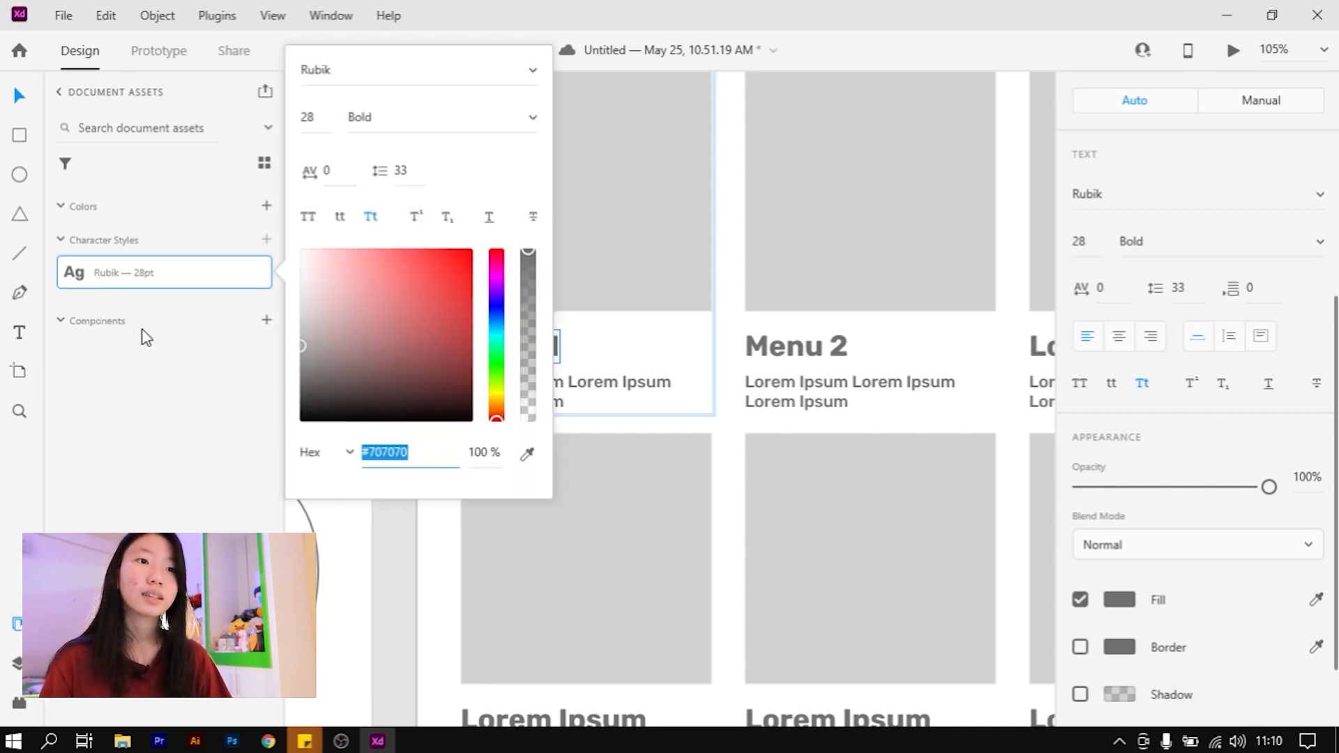
left_click(637, 185)
Rename the saved character style as "Menu Part - Rubik — 28pt"
right_click(149, 274)
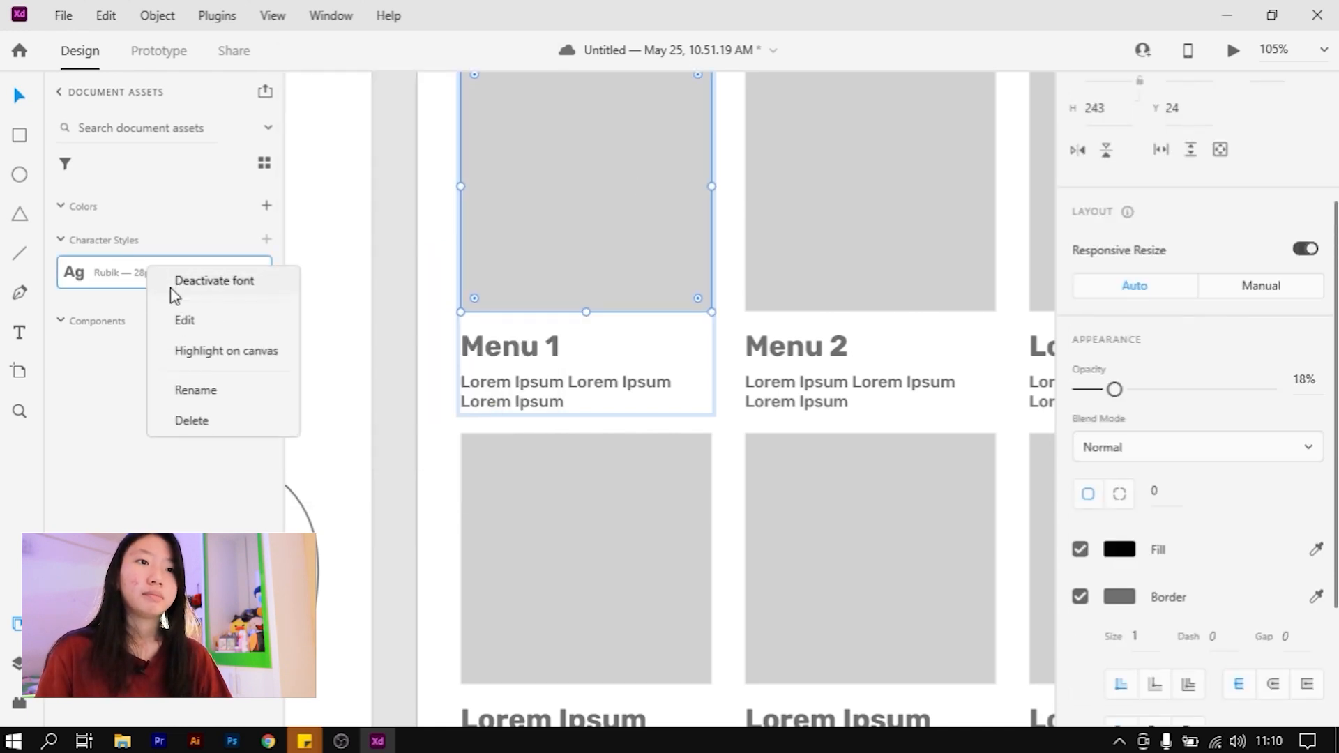
left_click(193, 388)
key("Caps_Lock")
key("Caps_Lock")
type("V")
type("enu")
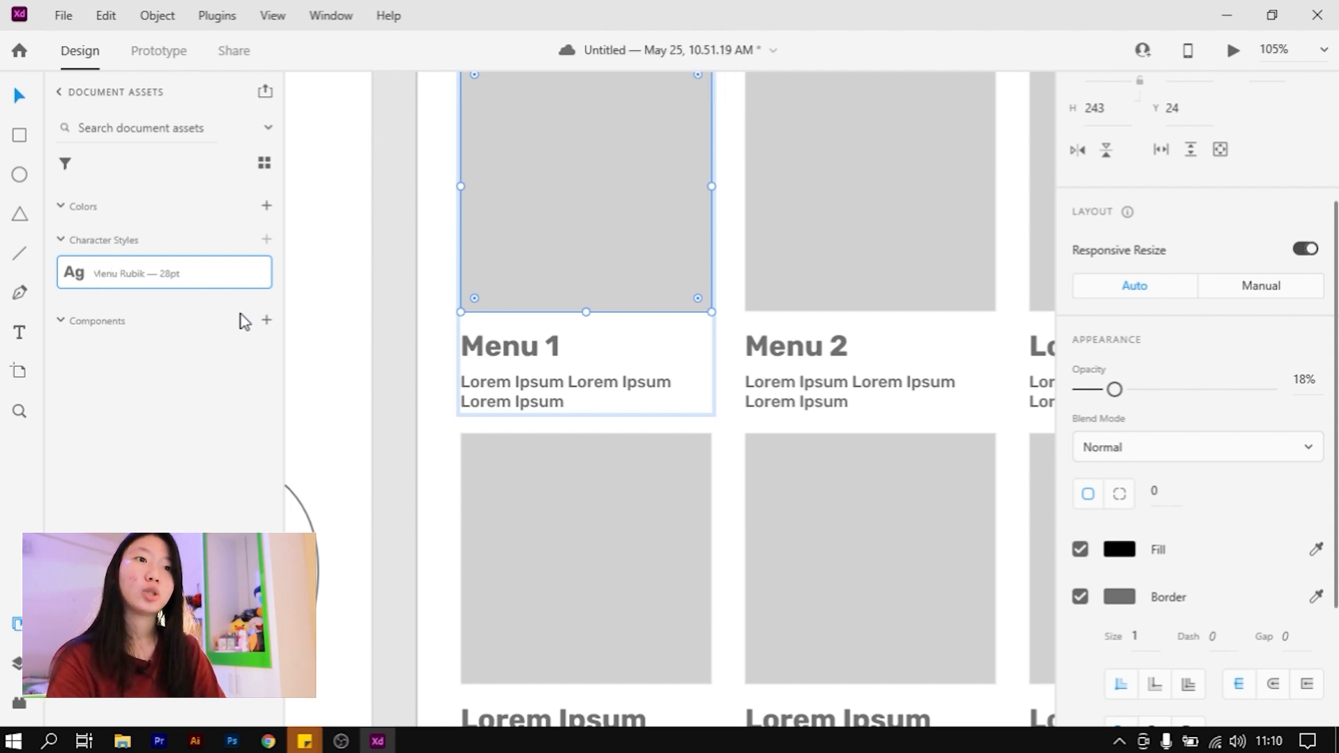
key("Caps_Lock")
key("BackSpace")
key("BackSpace")
key("BackSpace")
key("BackSpace")
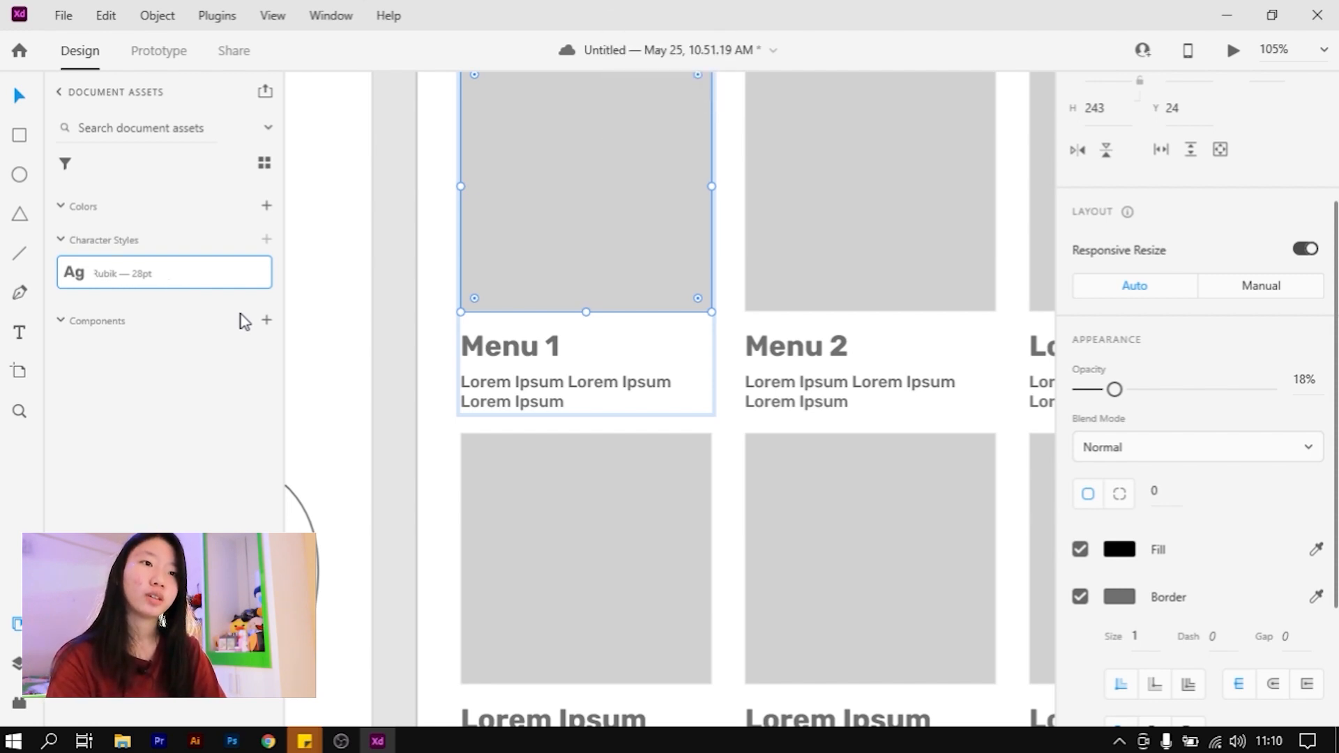
key("Caps_Lock")
type("enu")
key("Caps_Lock")
type("P")
key("Caps_Lock")
type("ar")
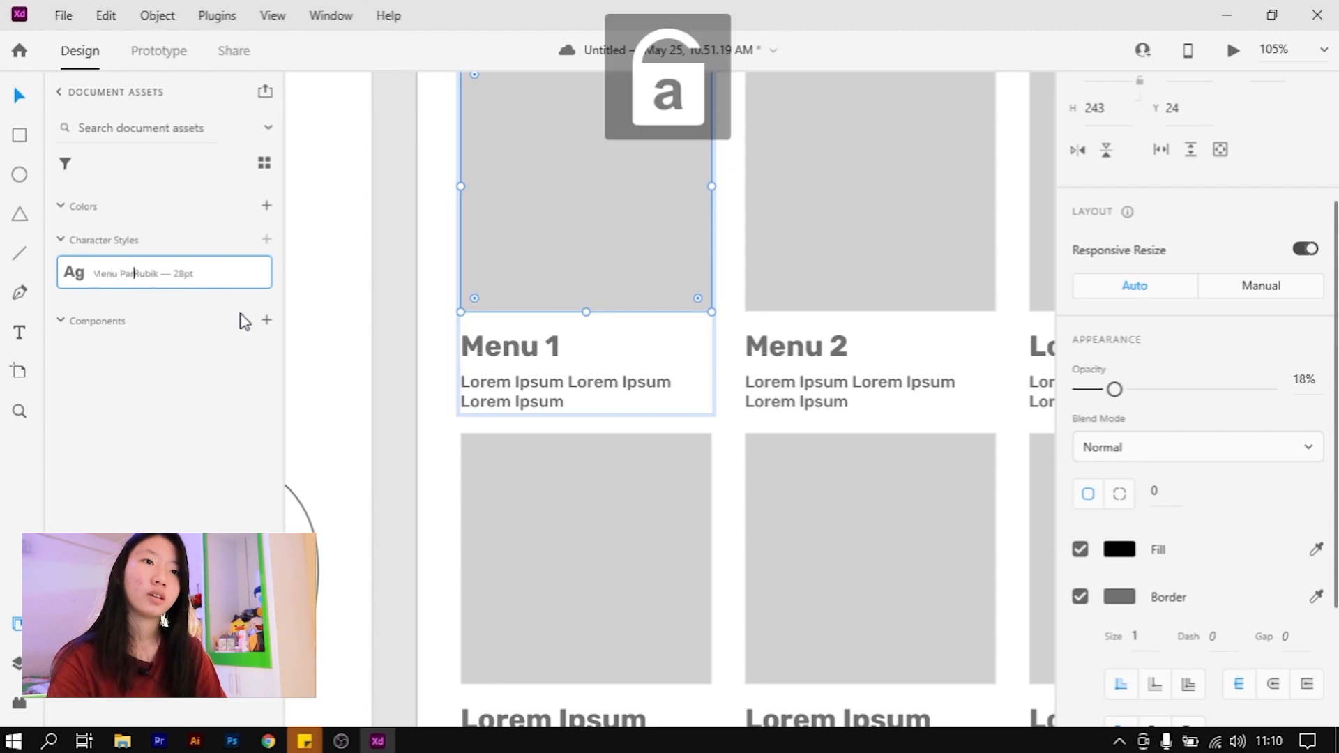
type("t -")
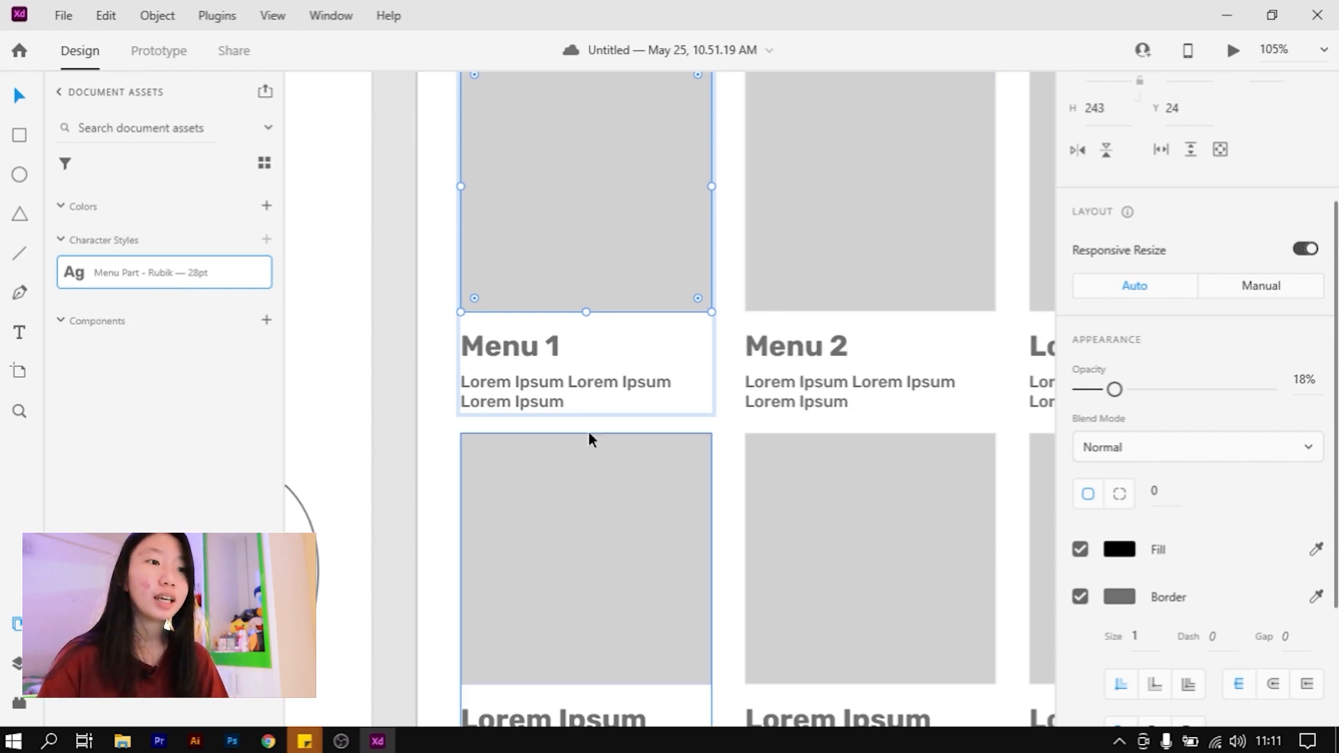
Apply the "Menu Part - Rubik — 28pt" character style to the description text below the "Menu 1" heading
left_click(527, 393)
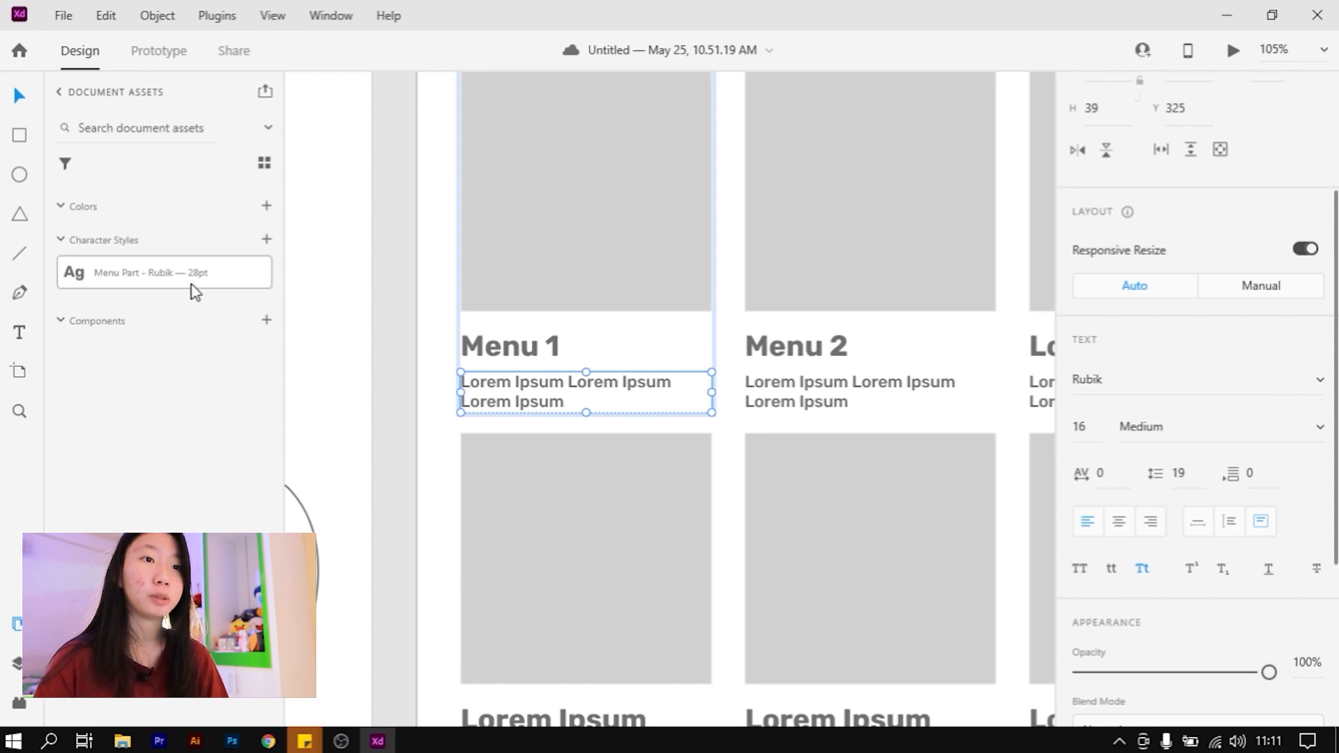
left_click(176, 272)
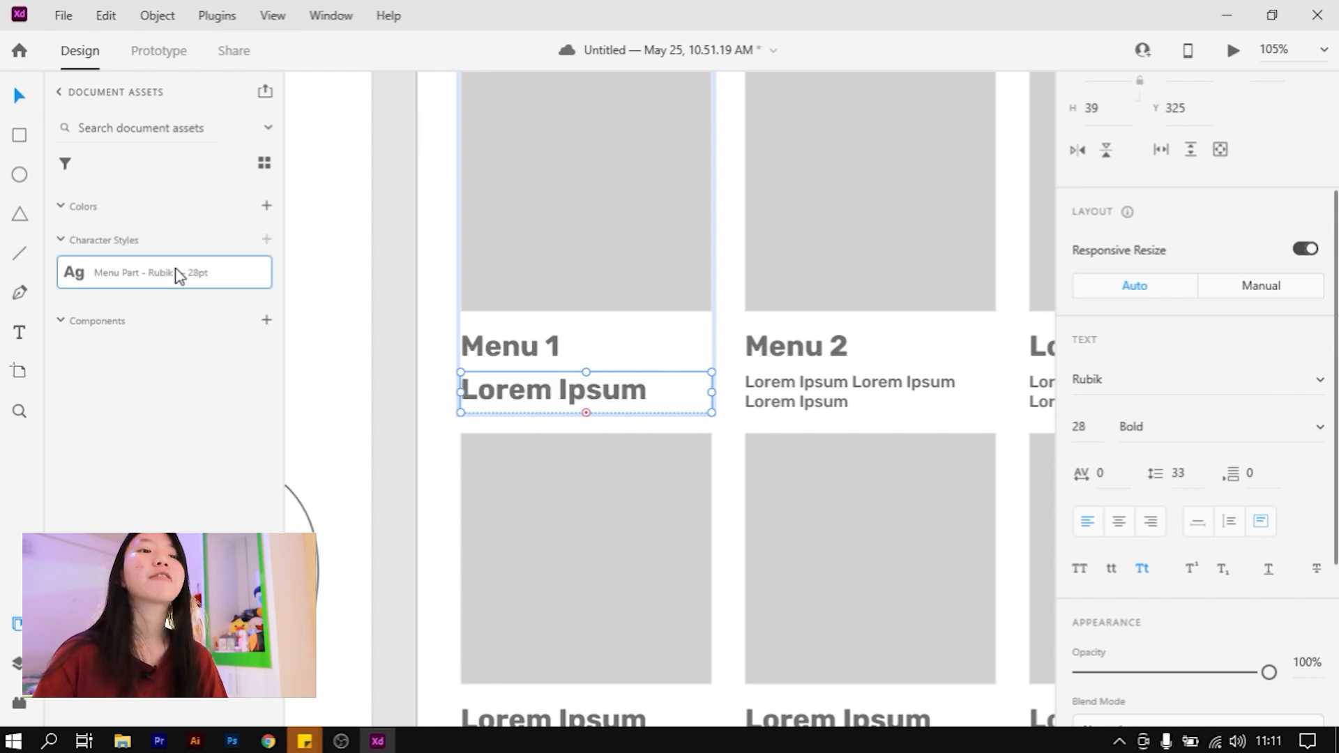
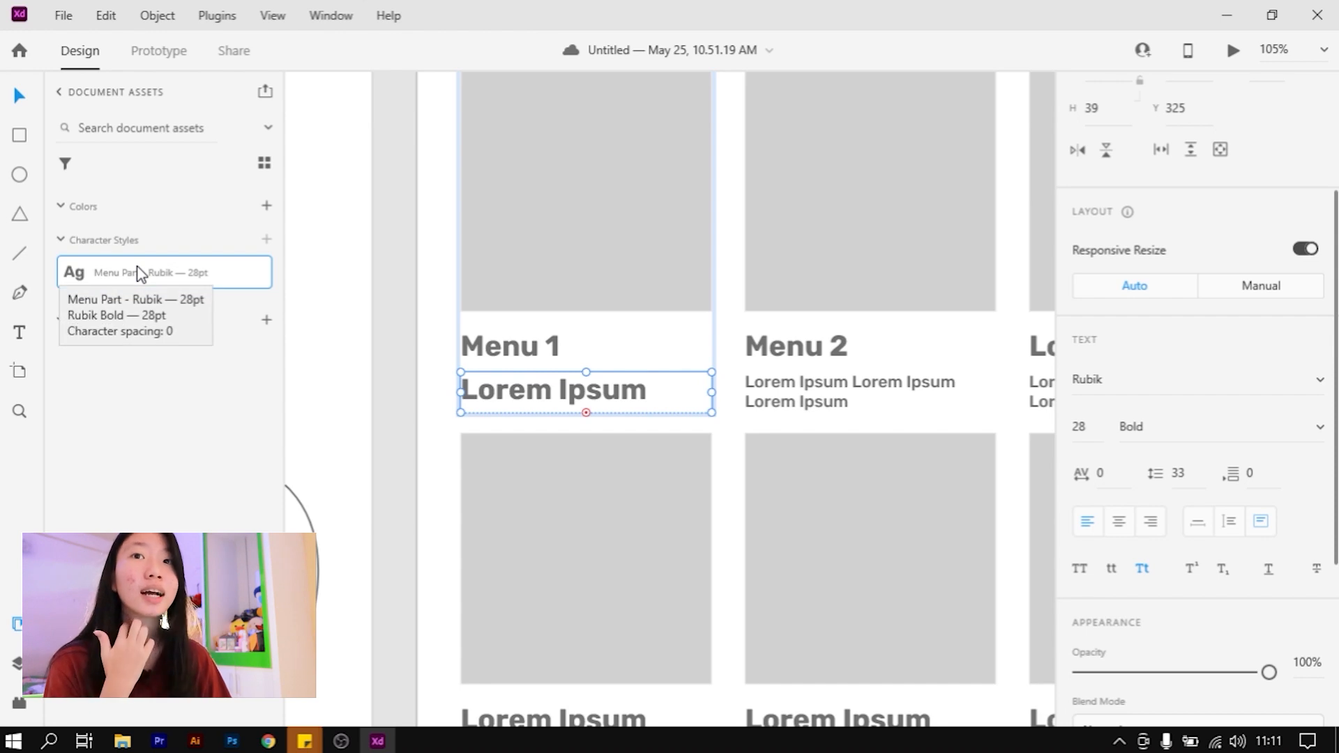
left_click(505, 342)
left_click(501, 395)
left_click(500, 349)
Edit the "Menu Part - Rubik — 28pt" character style to a font size of 30
right_click(186, 276)
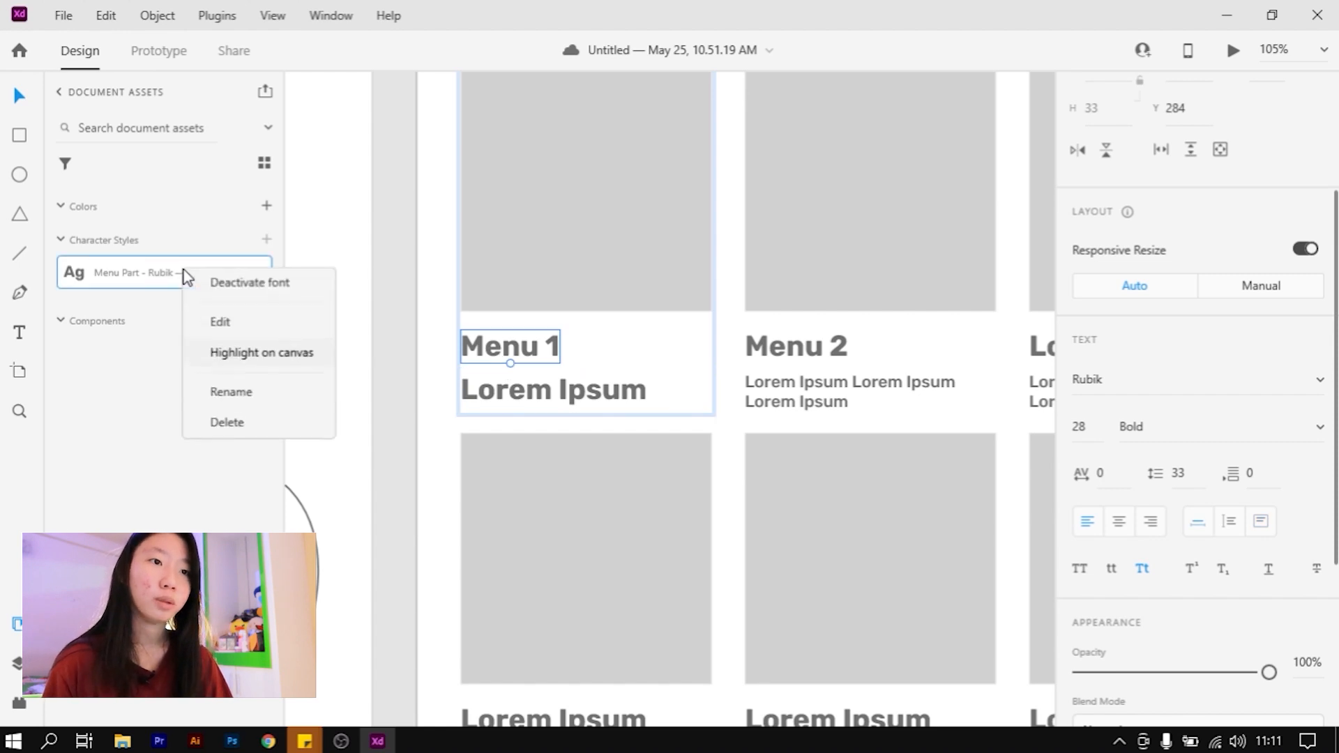
left_click(220, 321)
left_click(322, 129)
double_click(323, 131)
type("30")
key("Return")
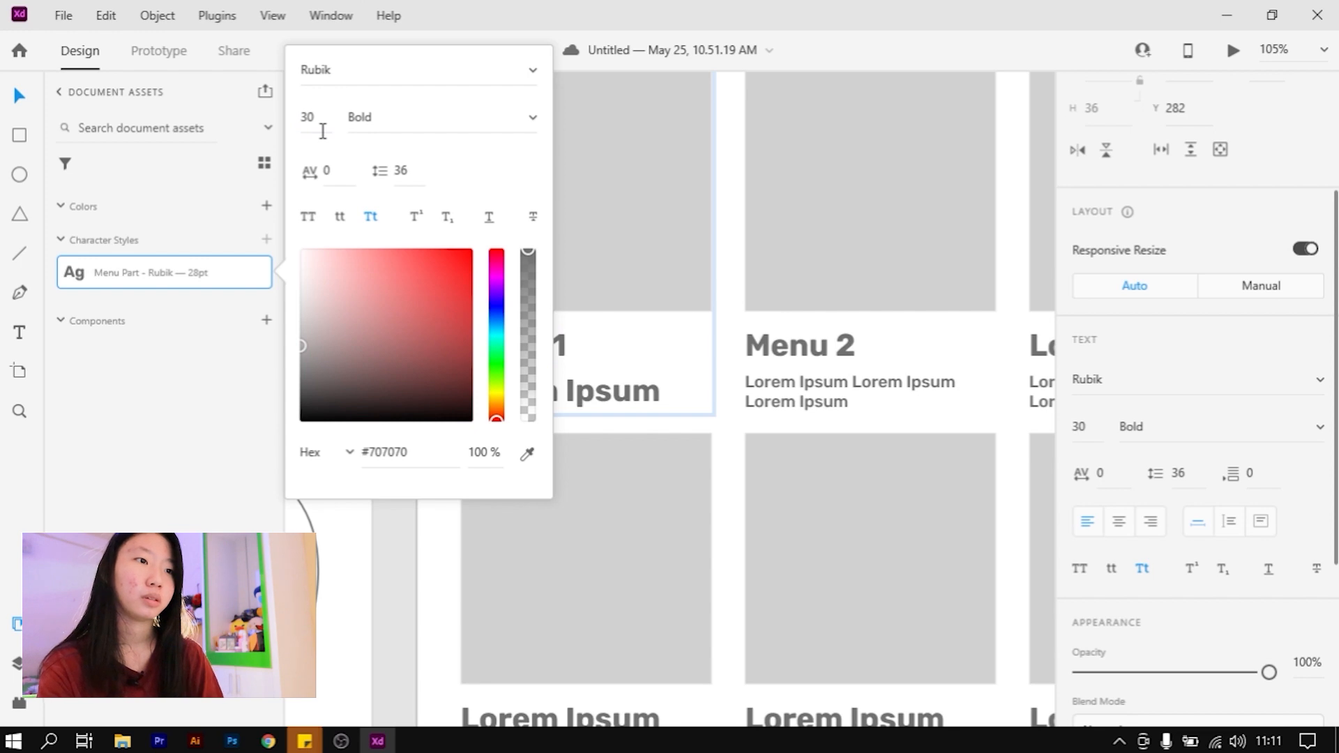
left_click(797, 337)
double_click(530, 354)
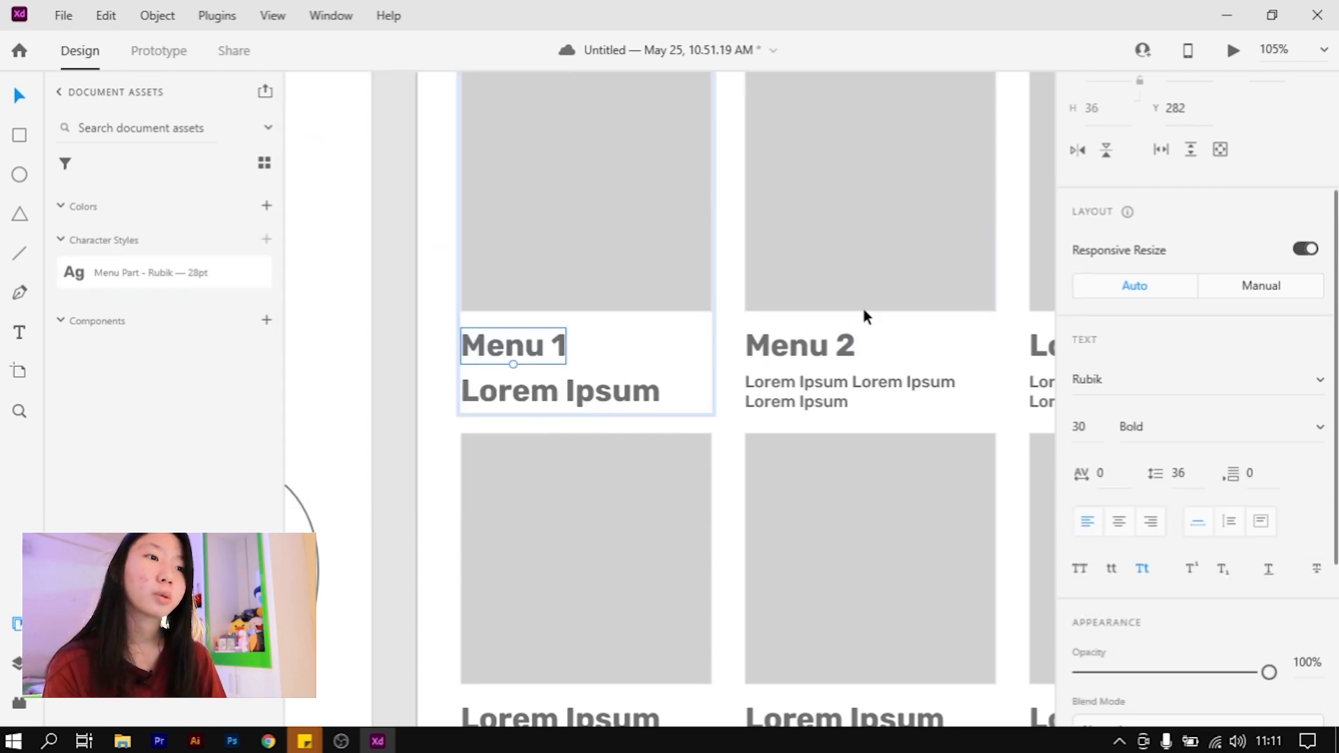
scroll(1216, 433, "down", 3)
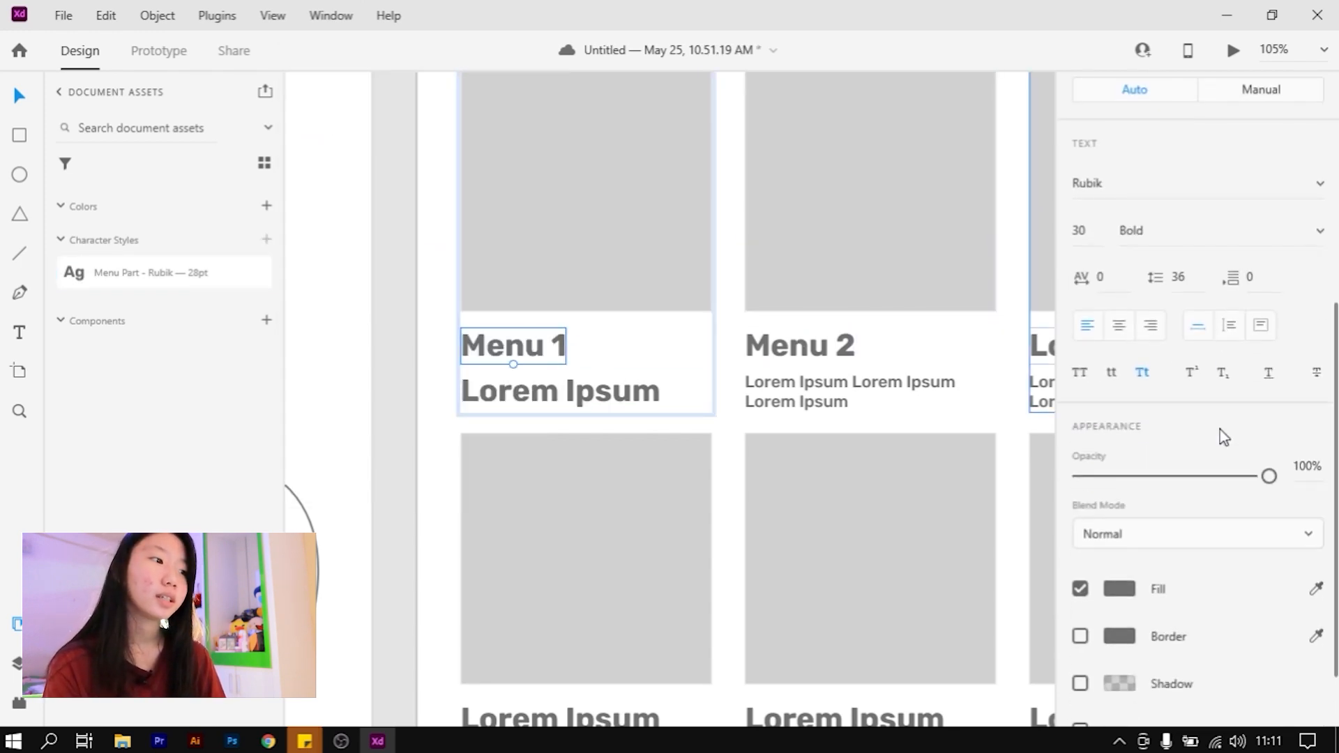
Save the text color of the description below "Menu 1" as a document color and rename it "Menu Part #707070"
left_click(579, 397)
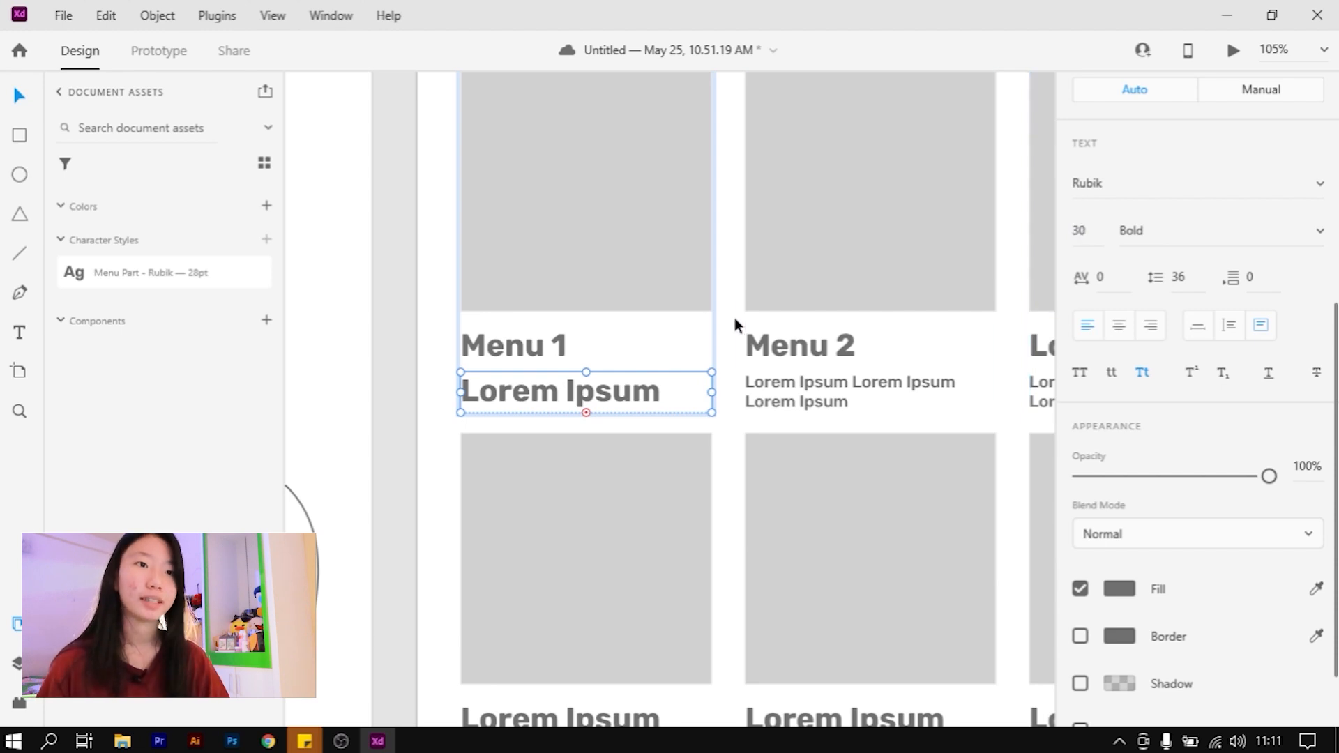
left_click(267, 207)
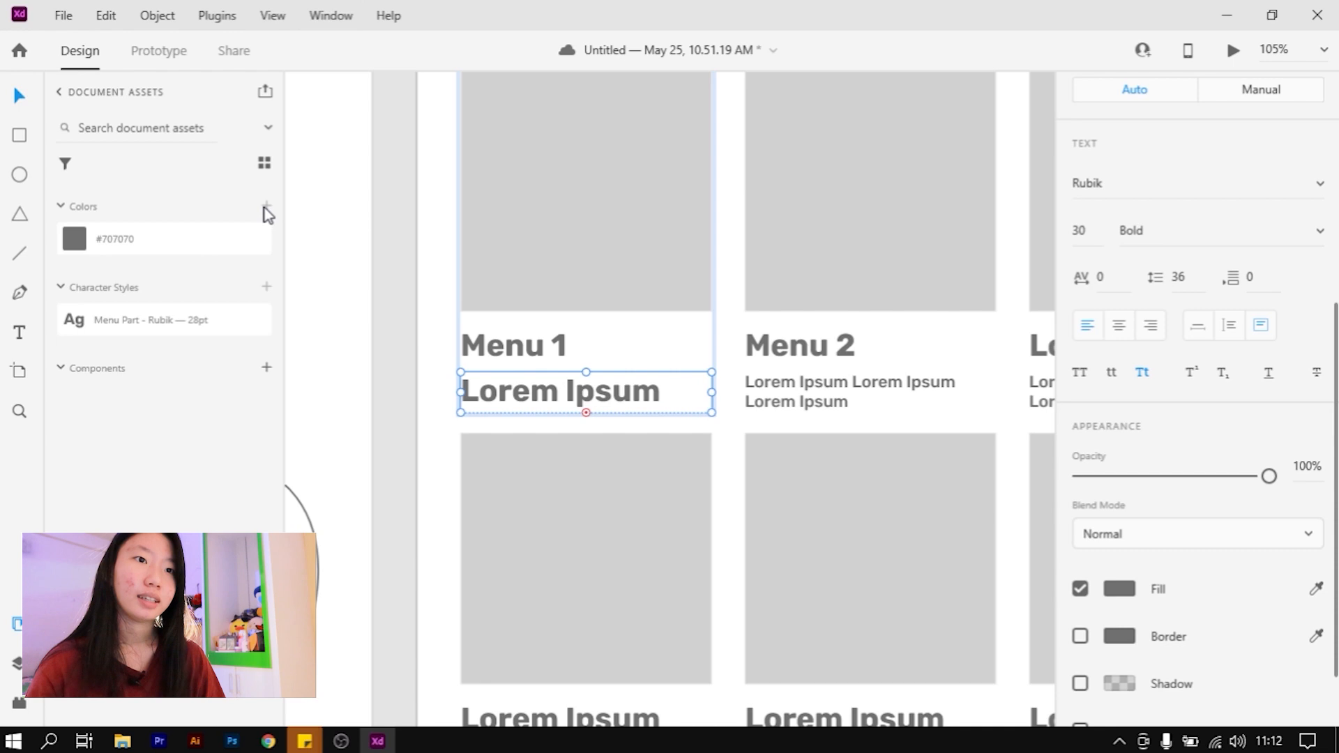
right_click(139, 247)
left_click(185, 422)
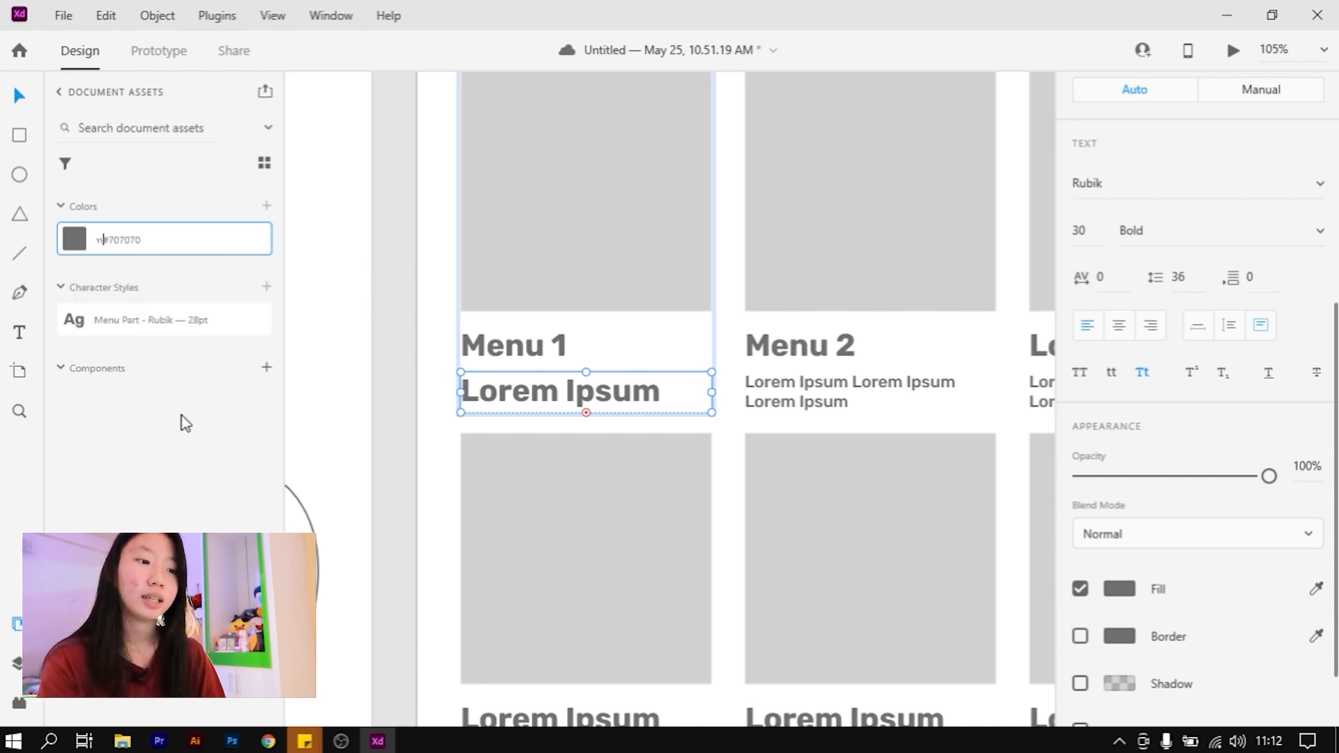
key("Caps_Lock")
type("venu Pa")
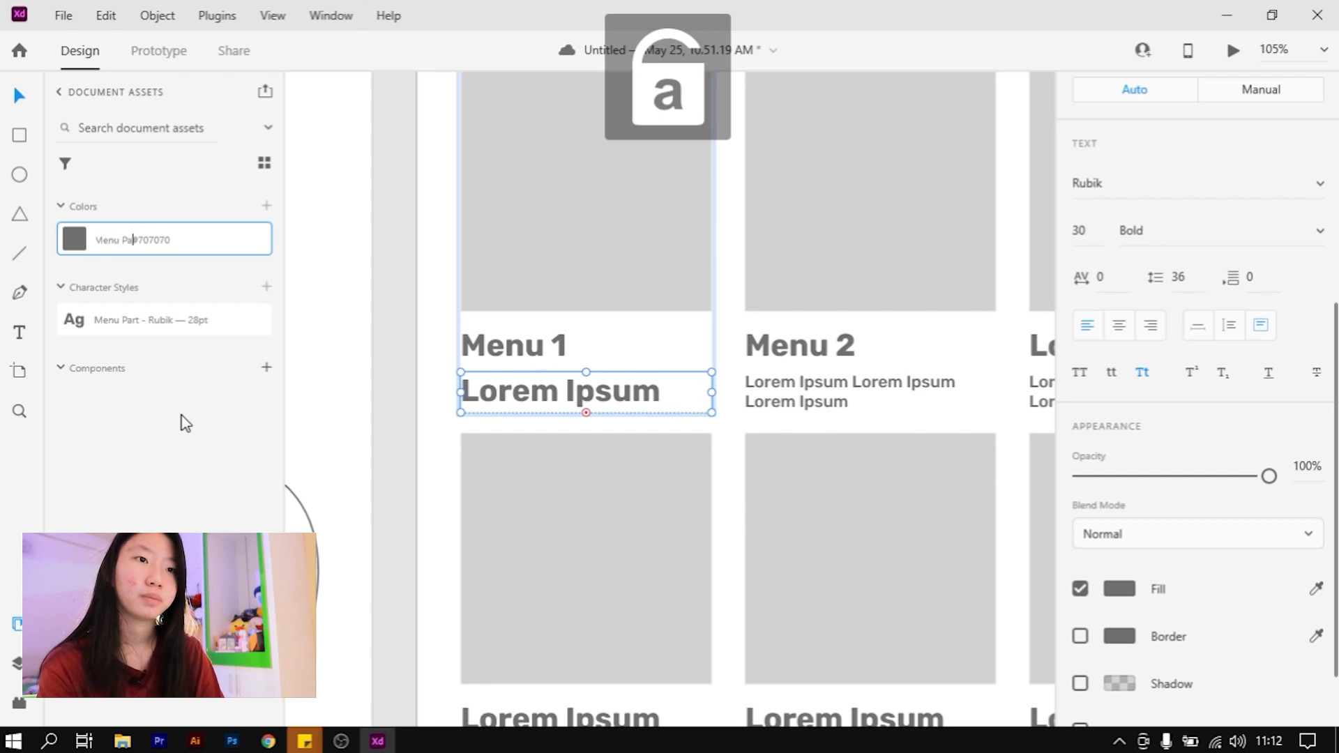
type("rt")
key("Return")
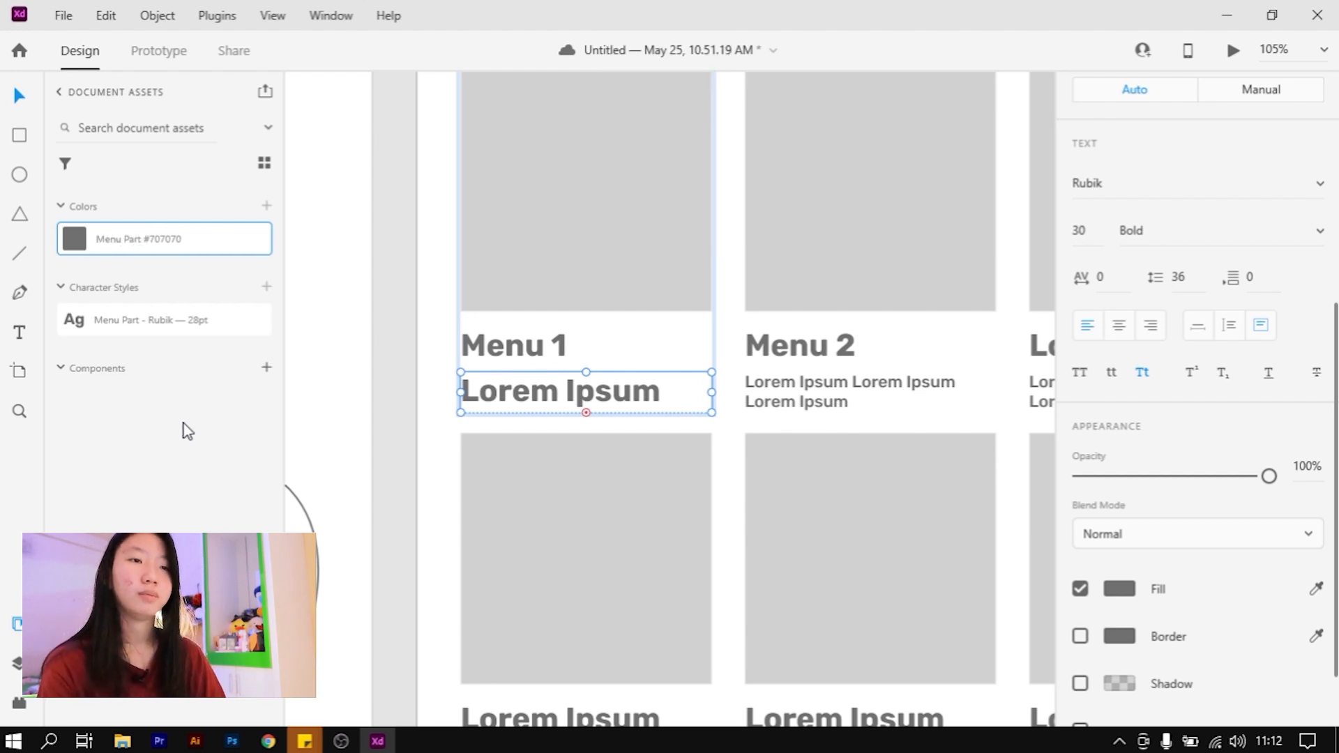
Change the saved "Menu Part #707070" document color to a light red and clear the selection
left_click(519, 357)
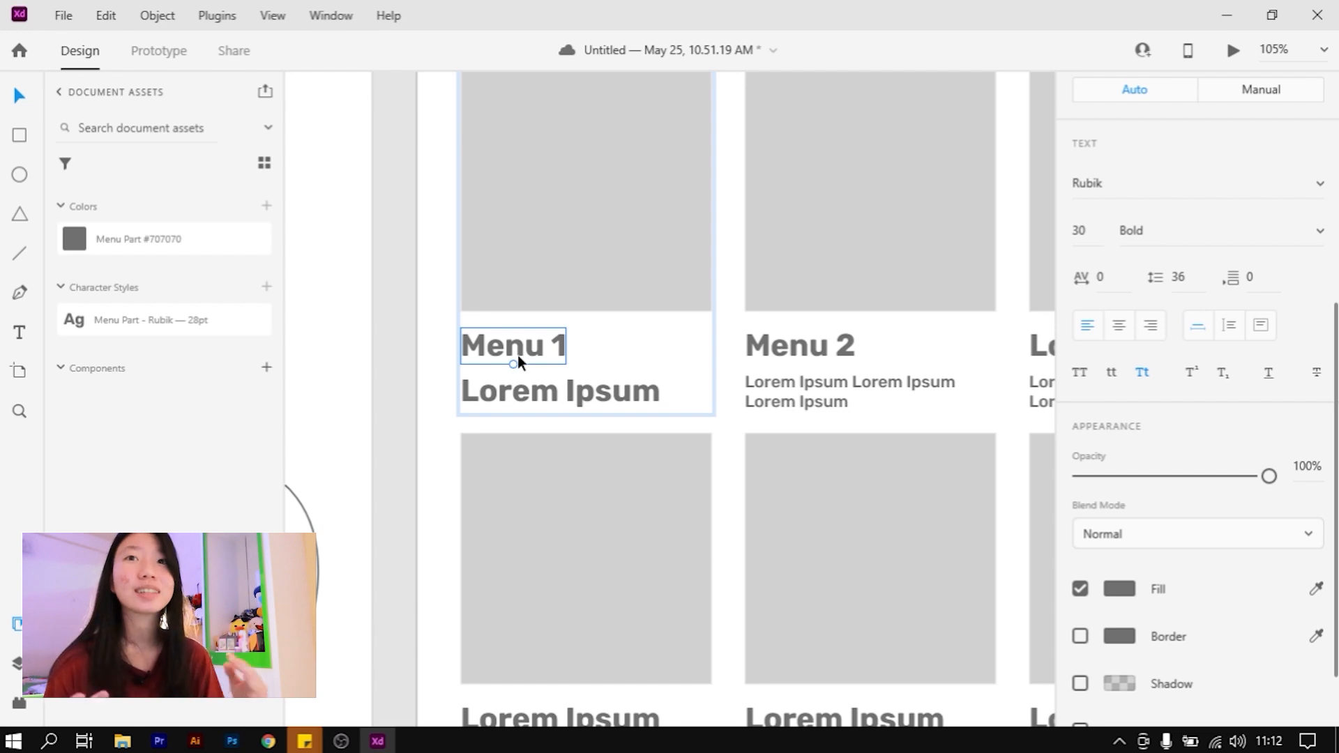
right_click(148, 245)
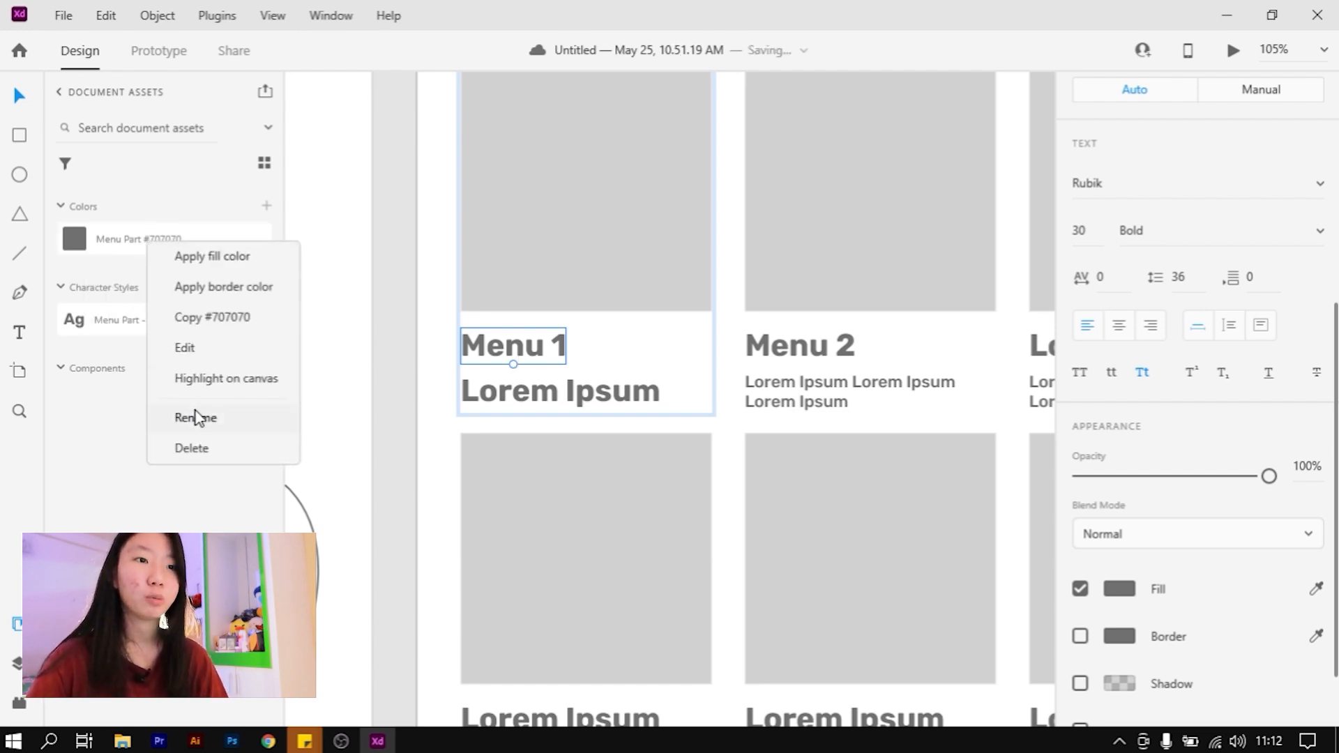
left_click(237, 350)
left_click(433, 154)
left_click_drag(432, 154, 417, 144)
left_click(701, 187)
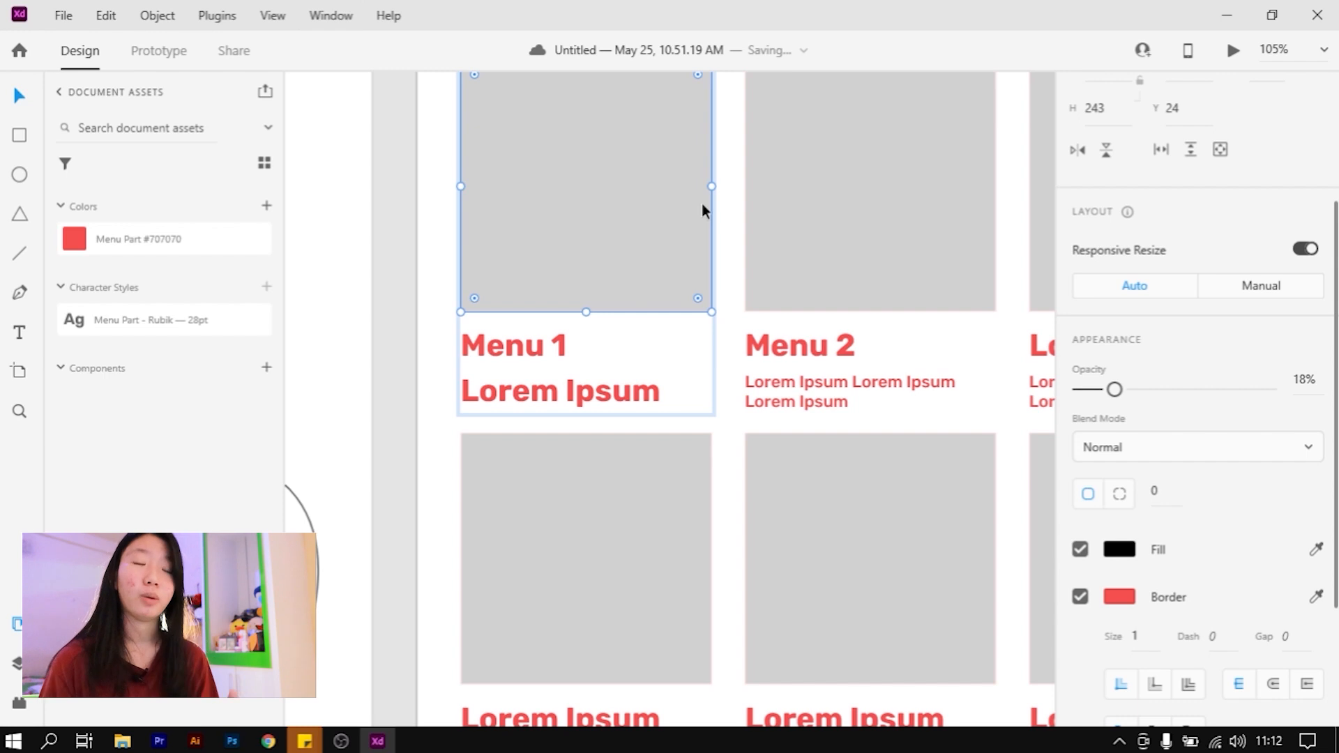
left_click(403, 228)
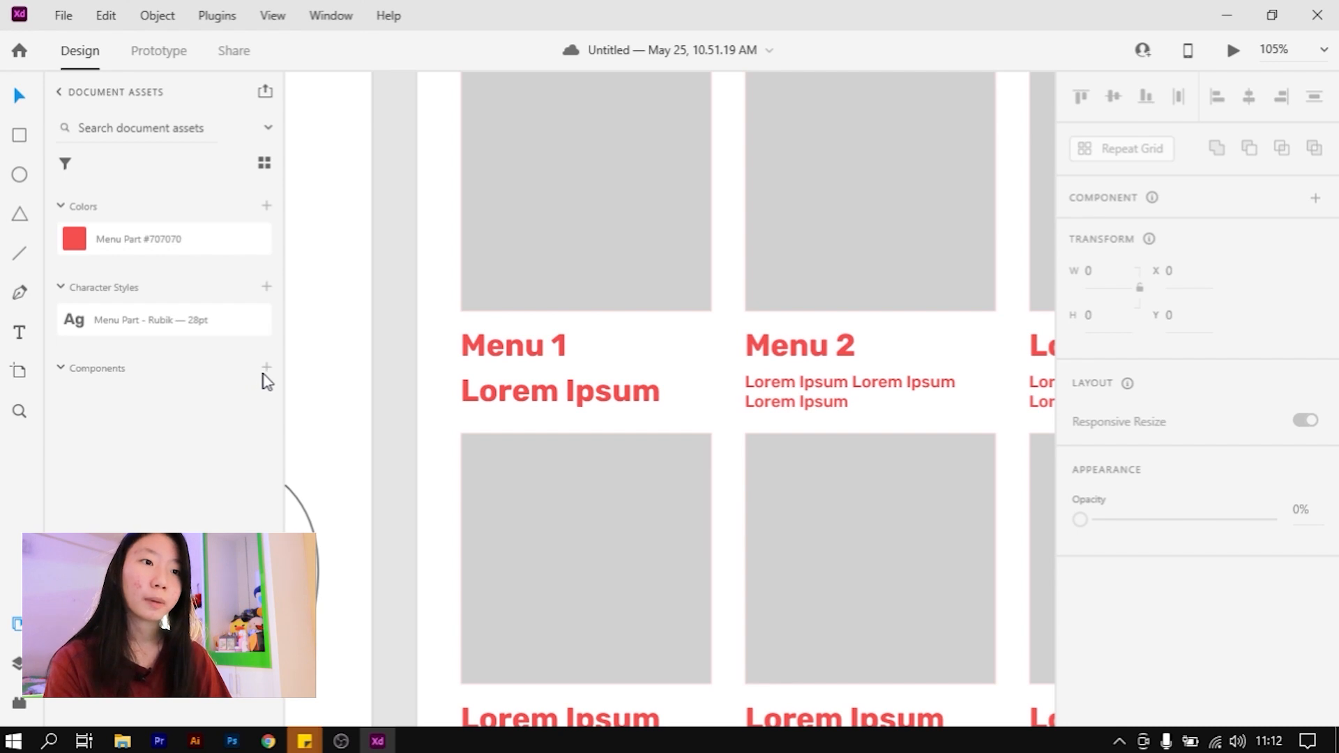
Save the freeform curved shape on the first artboard as a component in the document assets and deselect it
scroll(873, 263, "down", 6)
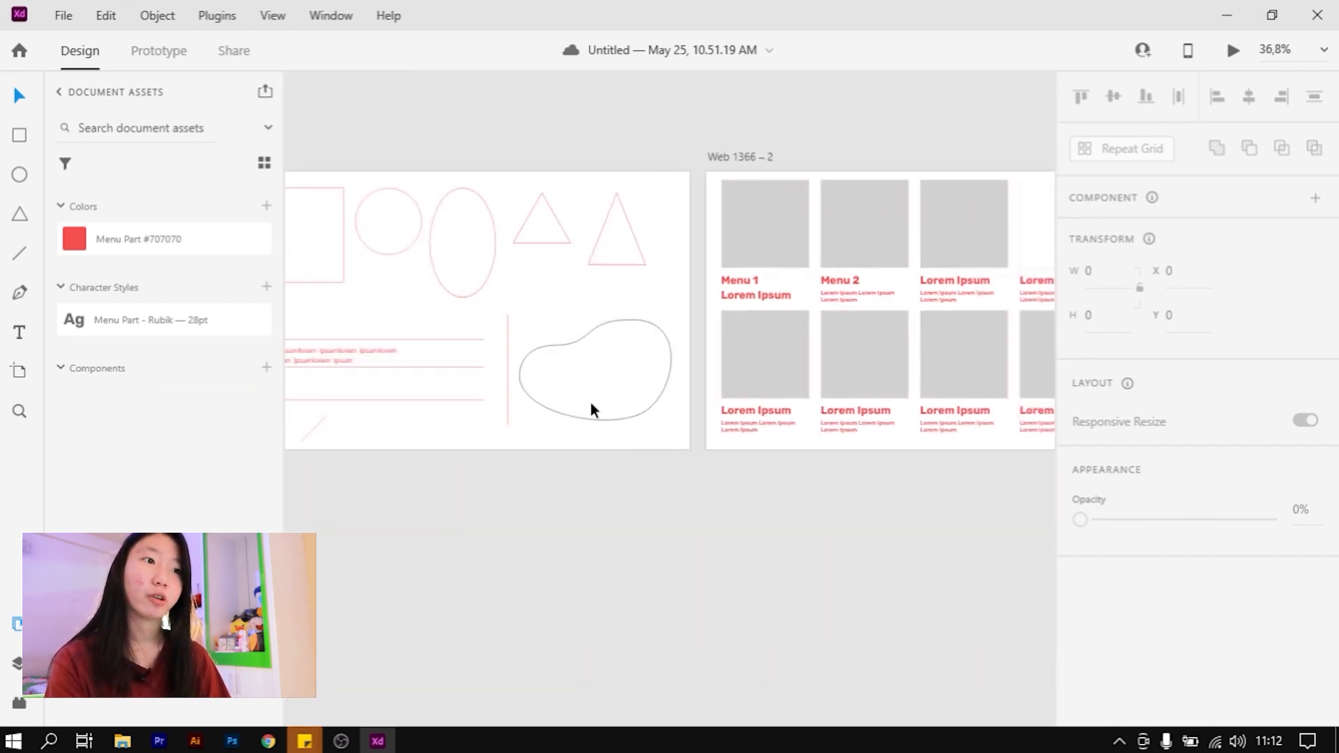
scroll(704, 230, "up", 6)
left_click(634, 320)
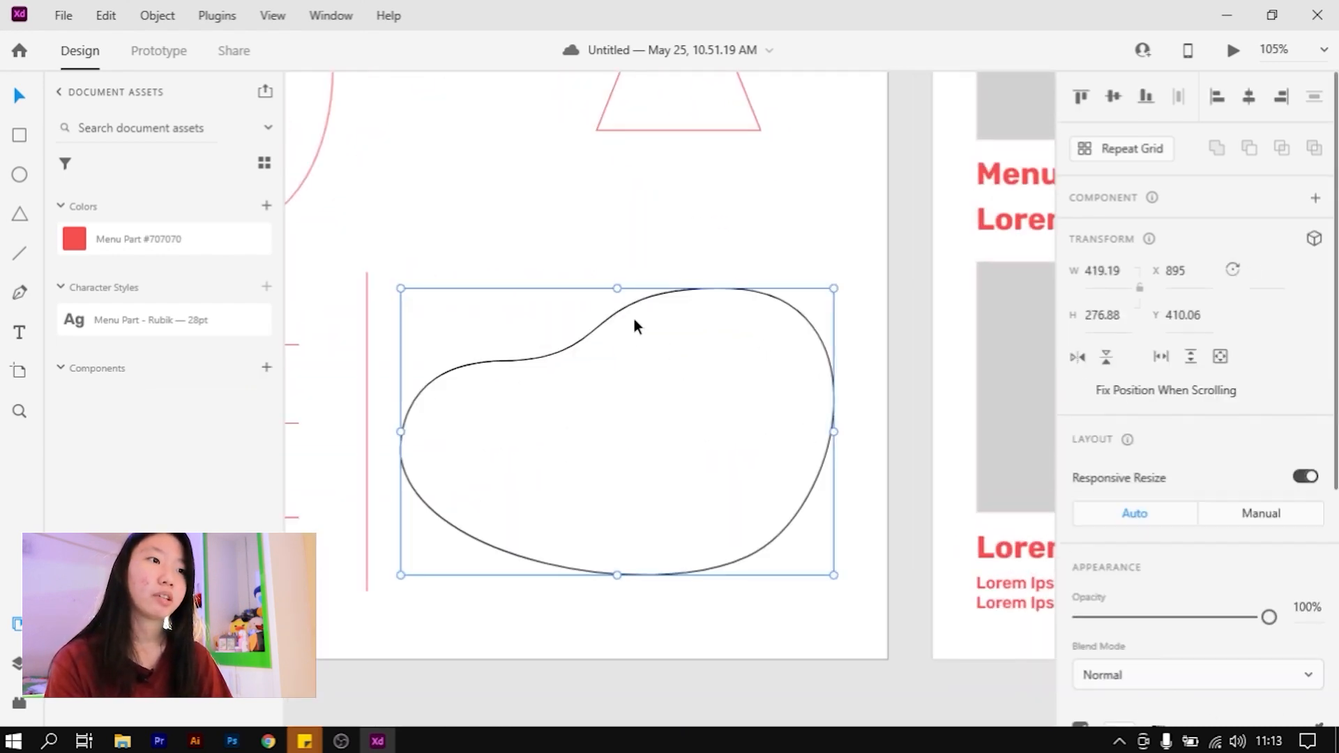
scroll(628, 388, "up", 2)
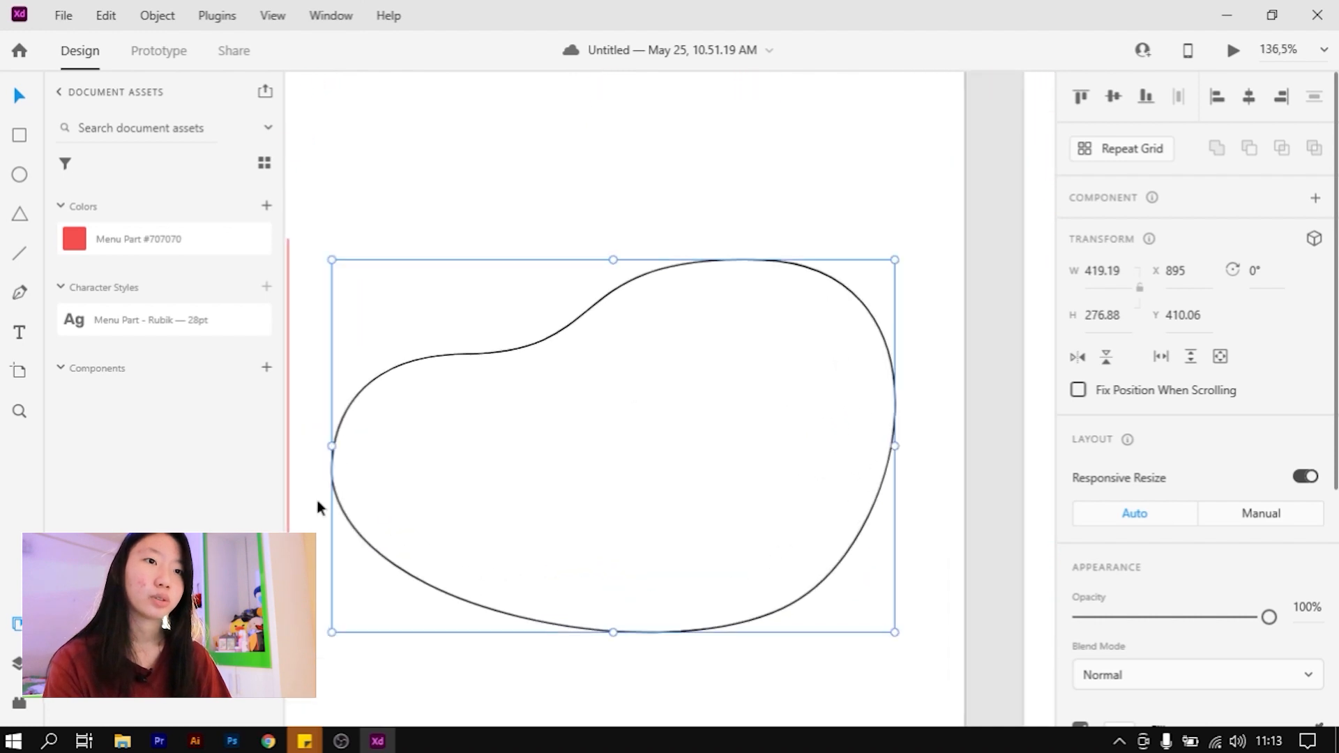
left_click(267, 368)
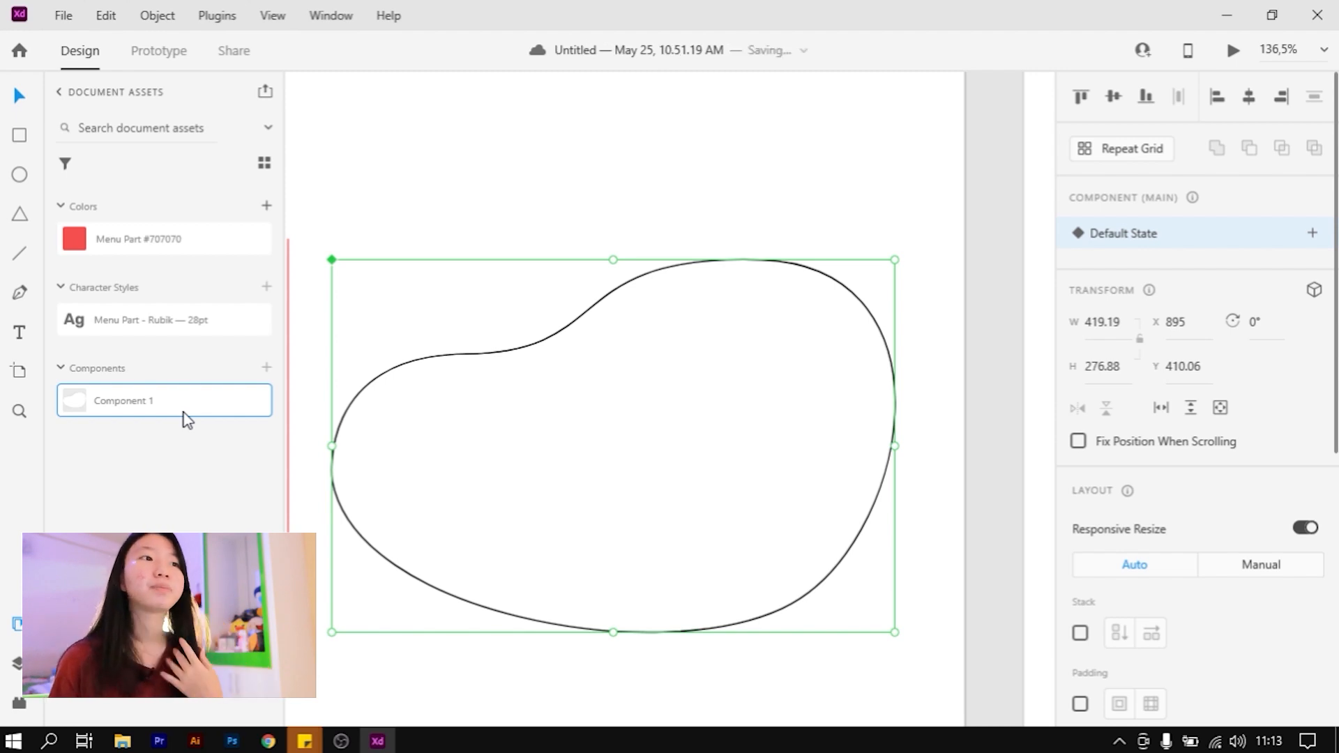
left_click(554, 114)
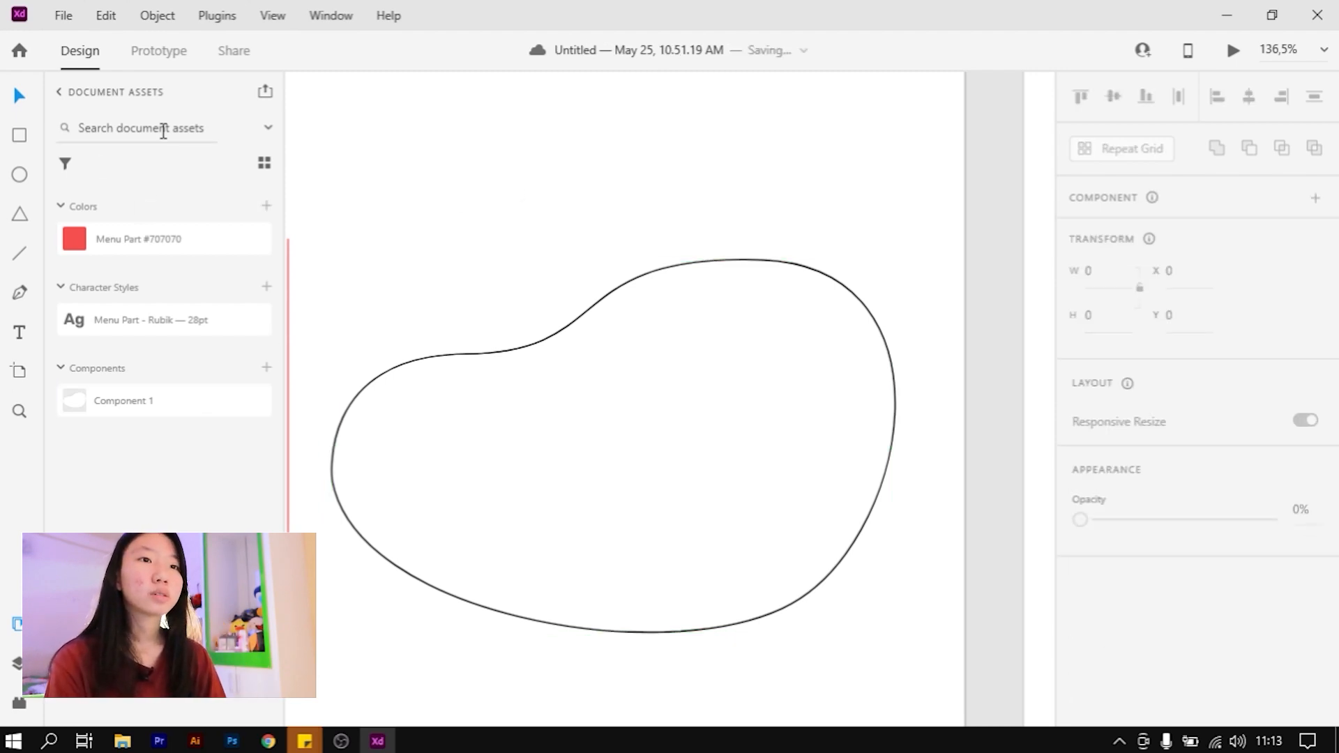
Examine the layers of both Web 1366 artboards, selecting the "Menu 1" card and Line 7 on the second artboard
left_click(18, 662)
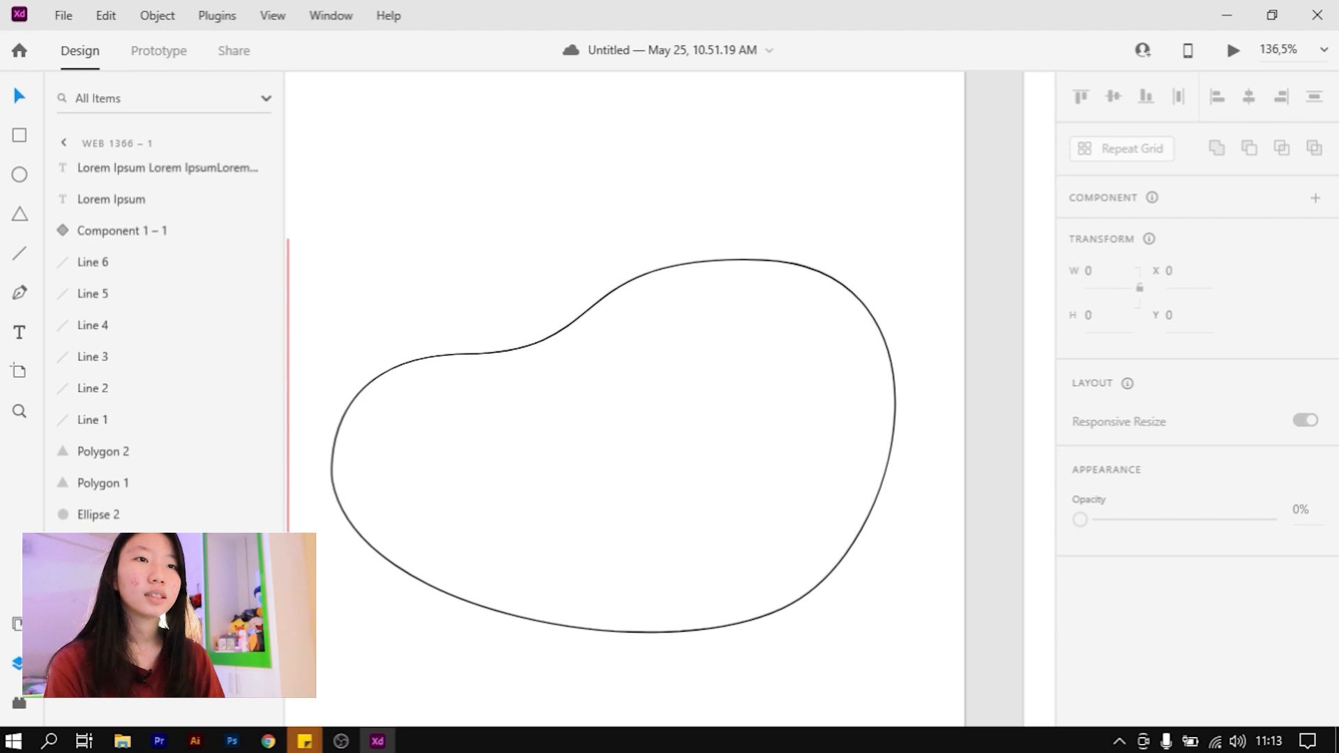
scroll(659, 378, "down", 3)
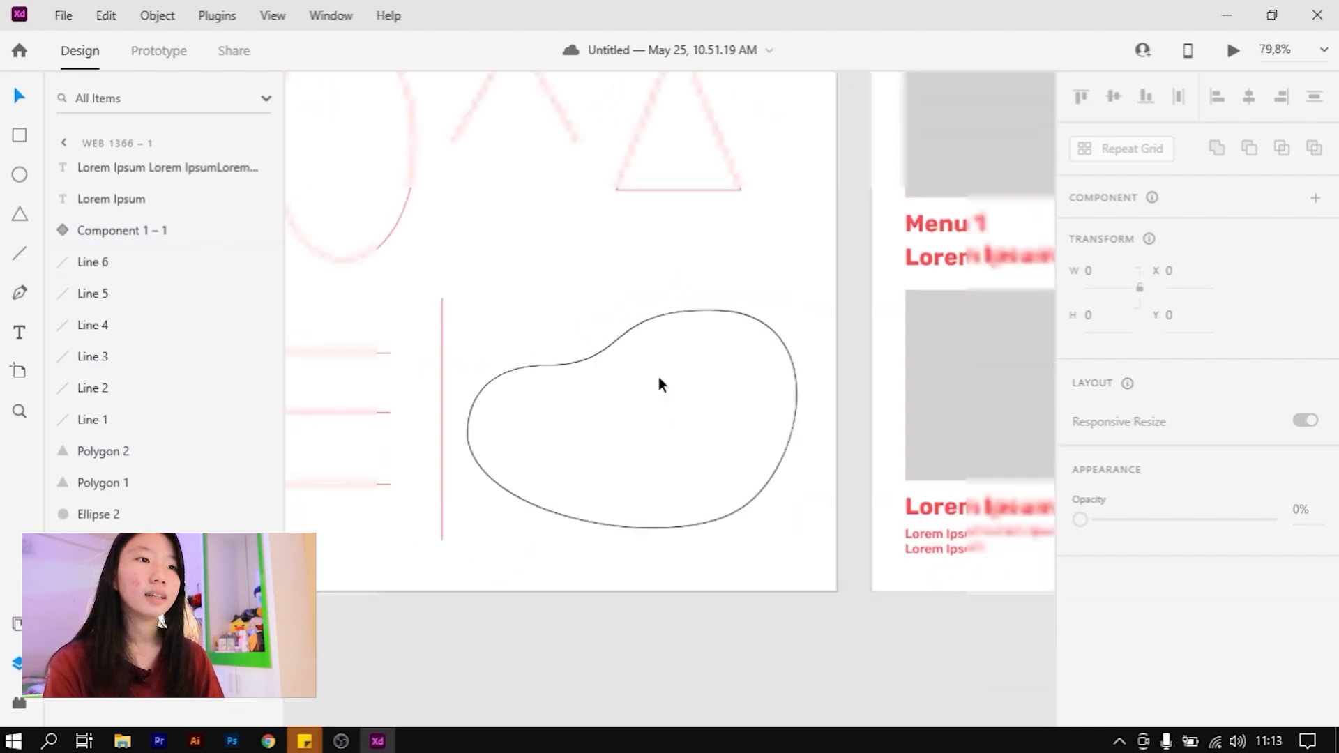
scroll(872, 279, "up", 3)
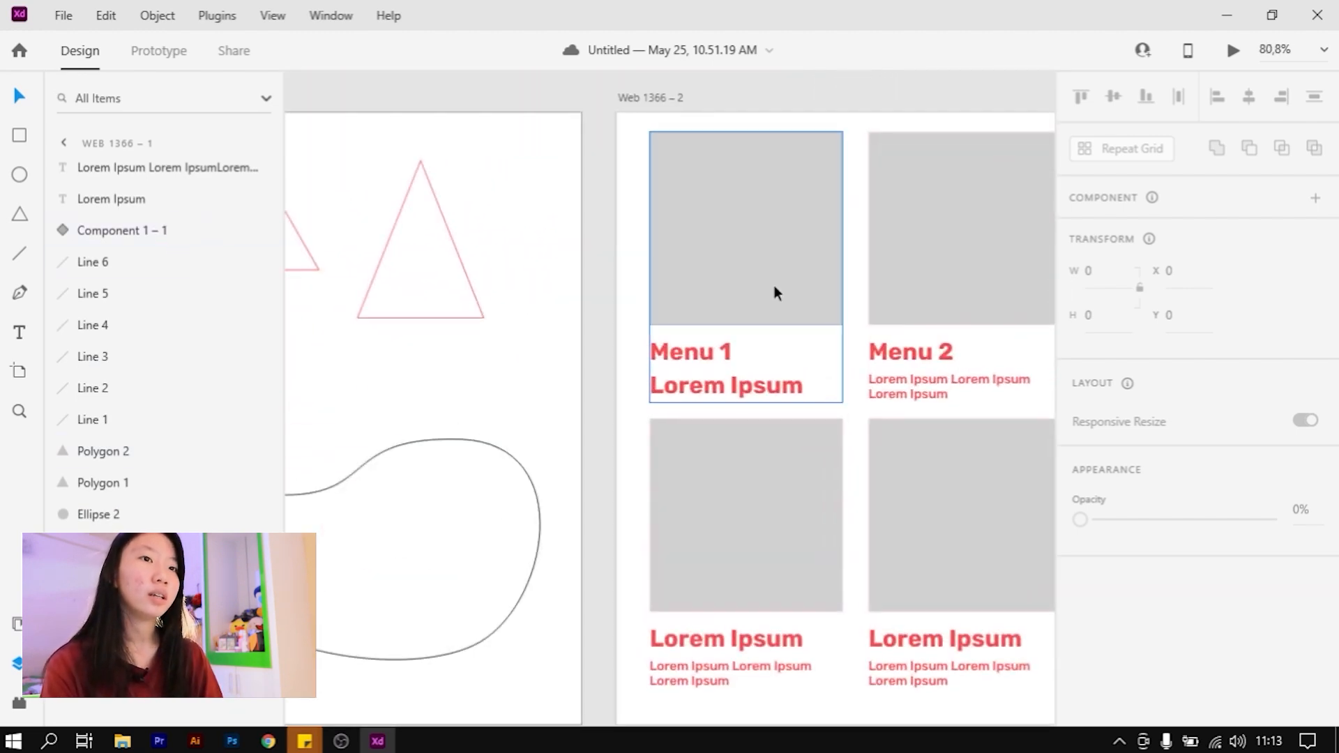
left_click(774, 286)
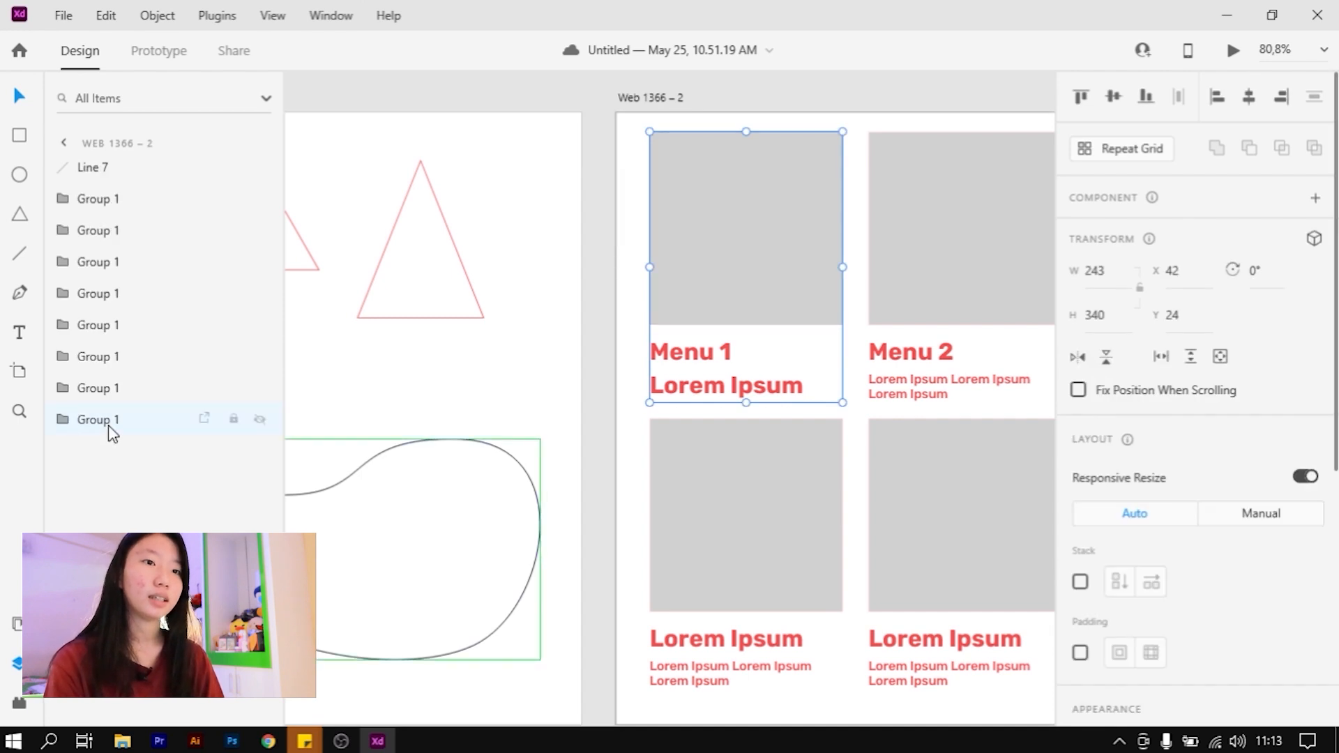
left_click(163, 166)
scroll(703, 392, "down", 2)
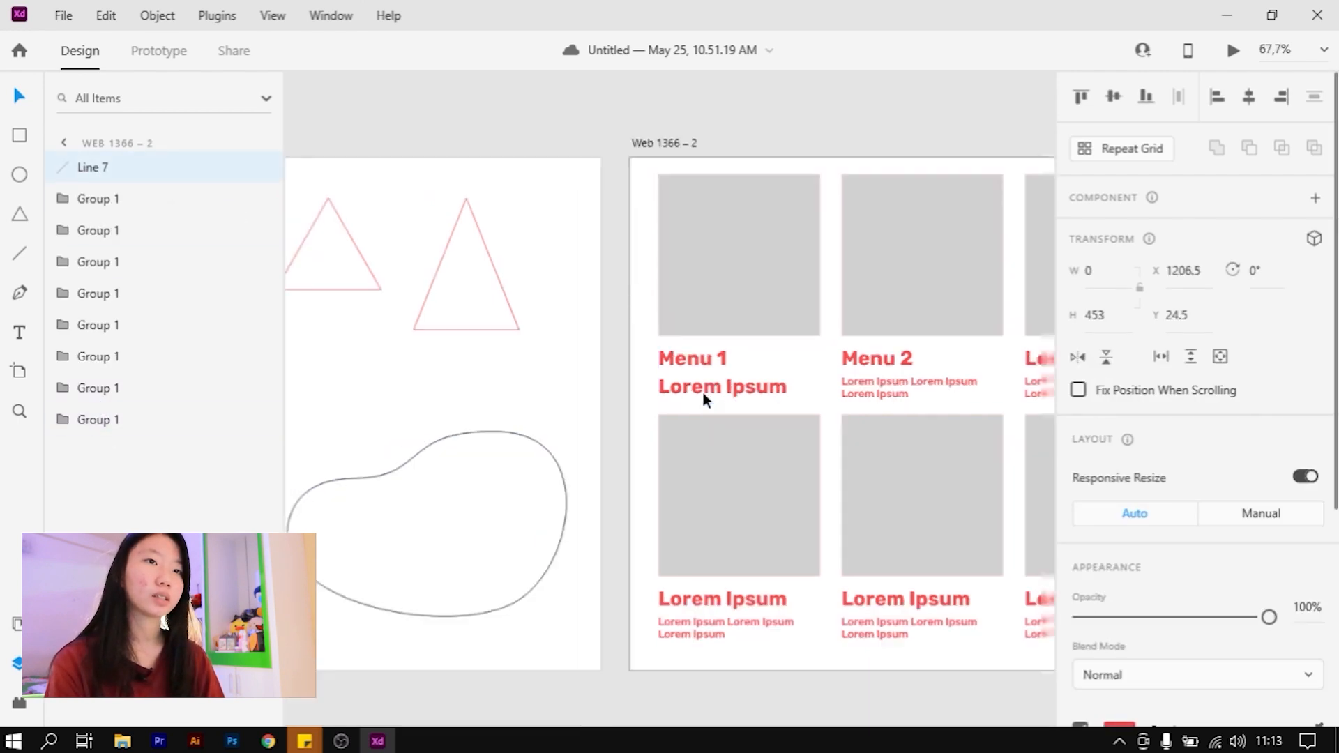
scroll(703, 392, "down", 3)
scroll(747, 418, "up", 6)
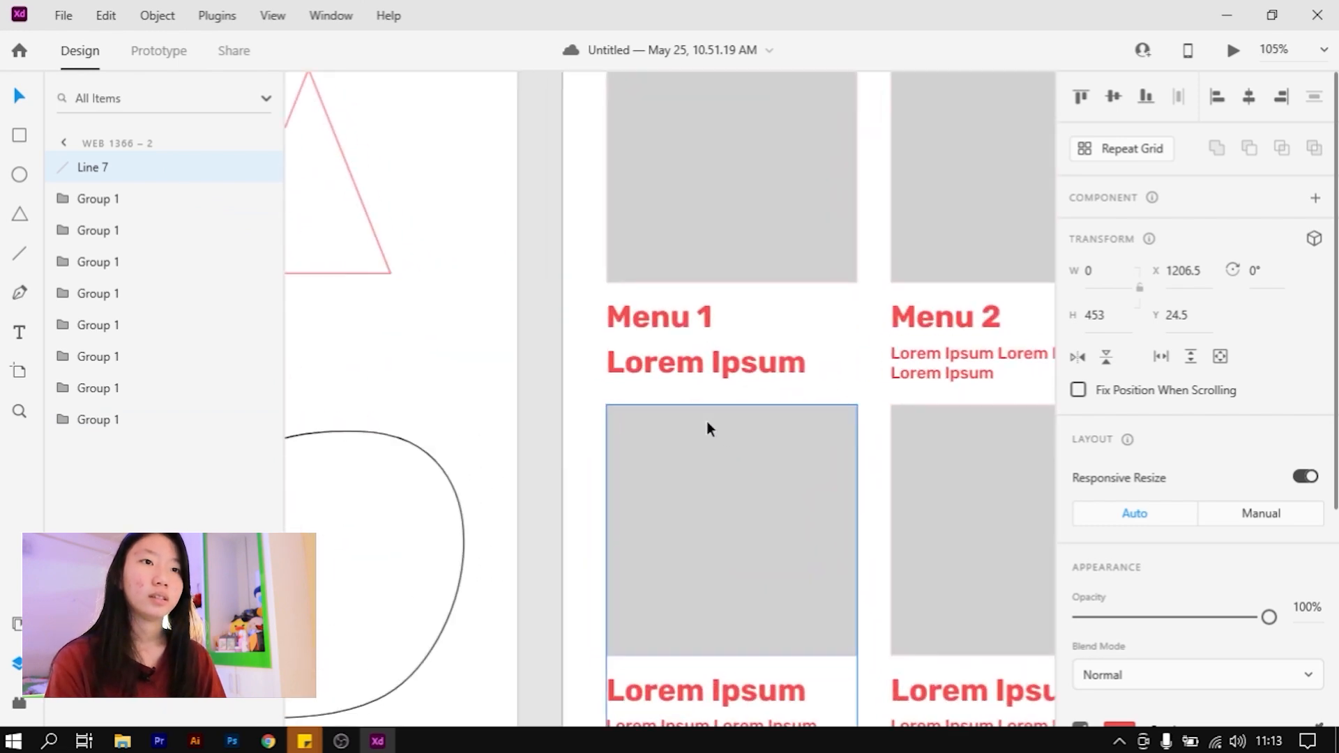
scroll(458, 404, "down", 6)
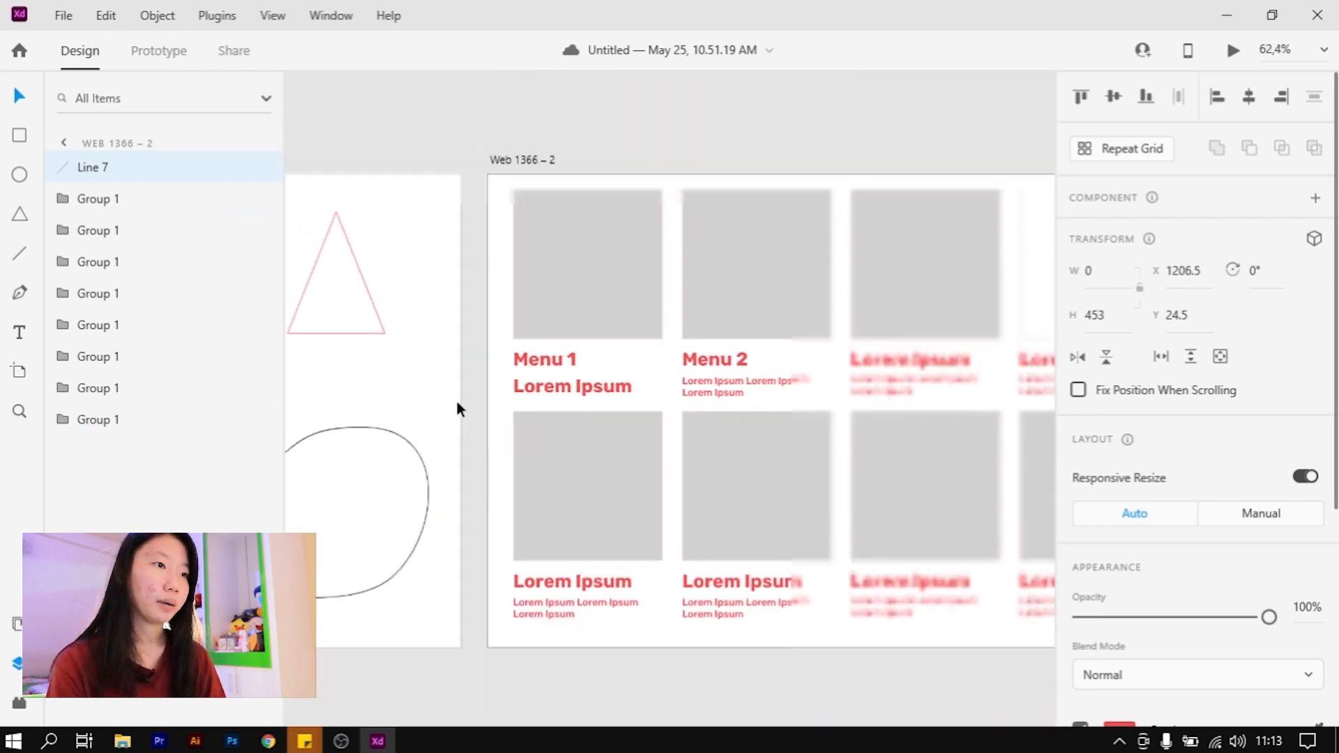
Extend the Web 1366 – 2 artboard downward to about twice its height and deselect it
left_click(868, 369)
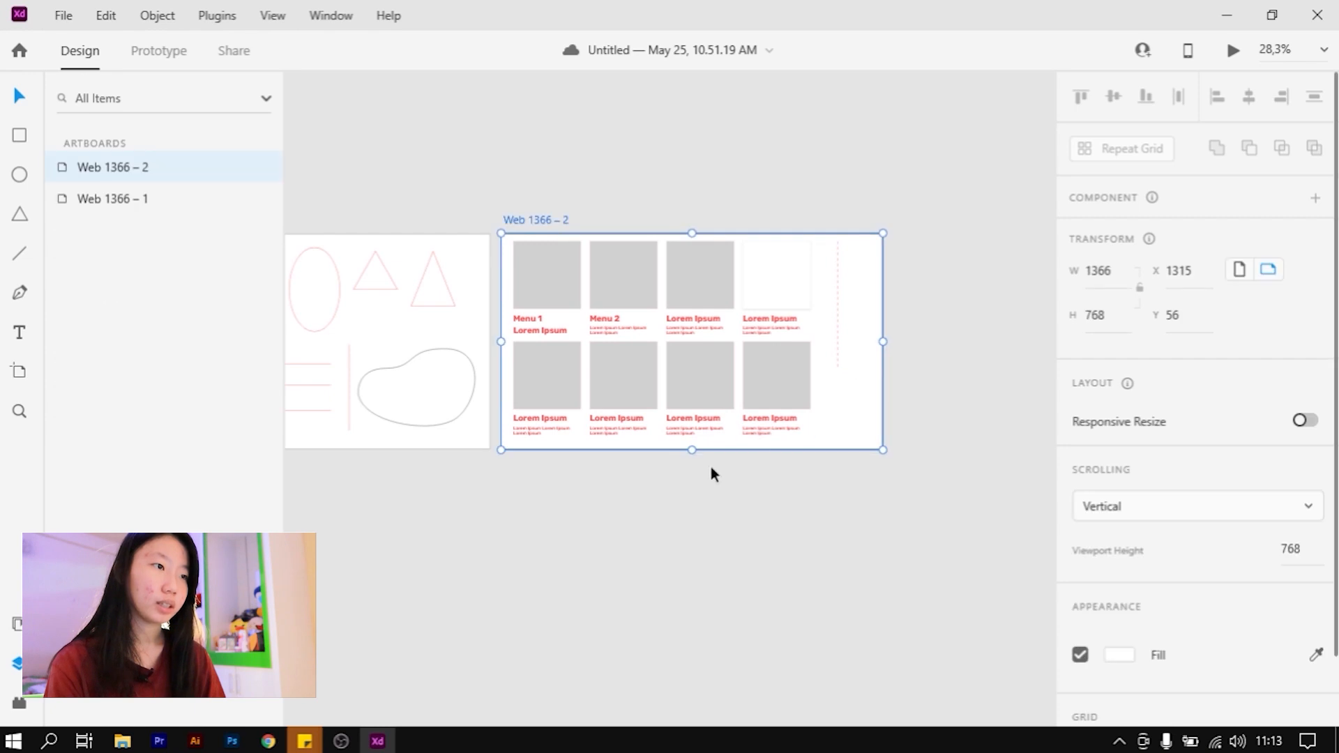
left_click_drag(693, 450, 697, 618)
left_click(872, 341)
scroll(714, 291, "up", 3)
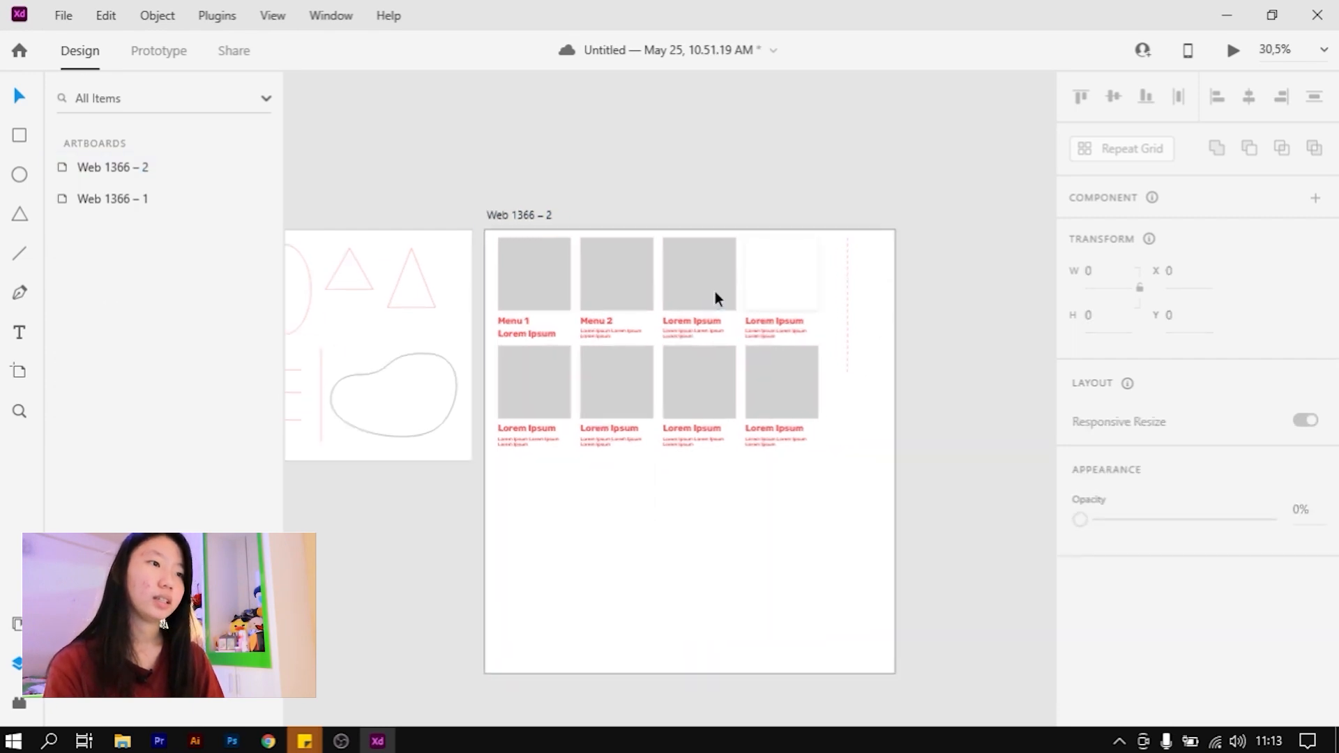
Fix the "Menu 1" card's position when scrolling and preview the second artboard maximized, scrolling through it to check the card
left_click(387, 333)
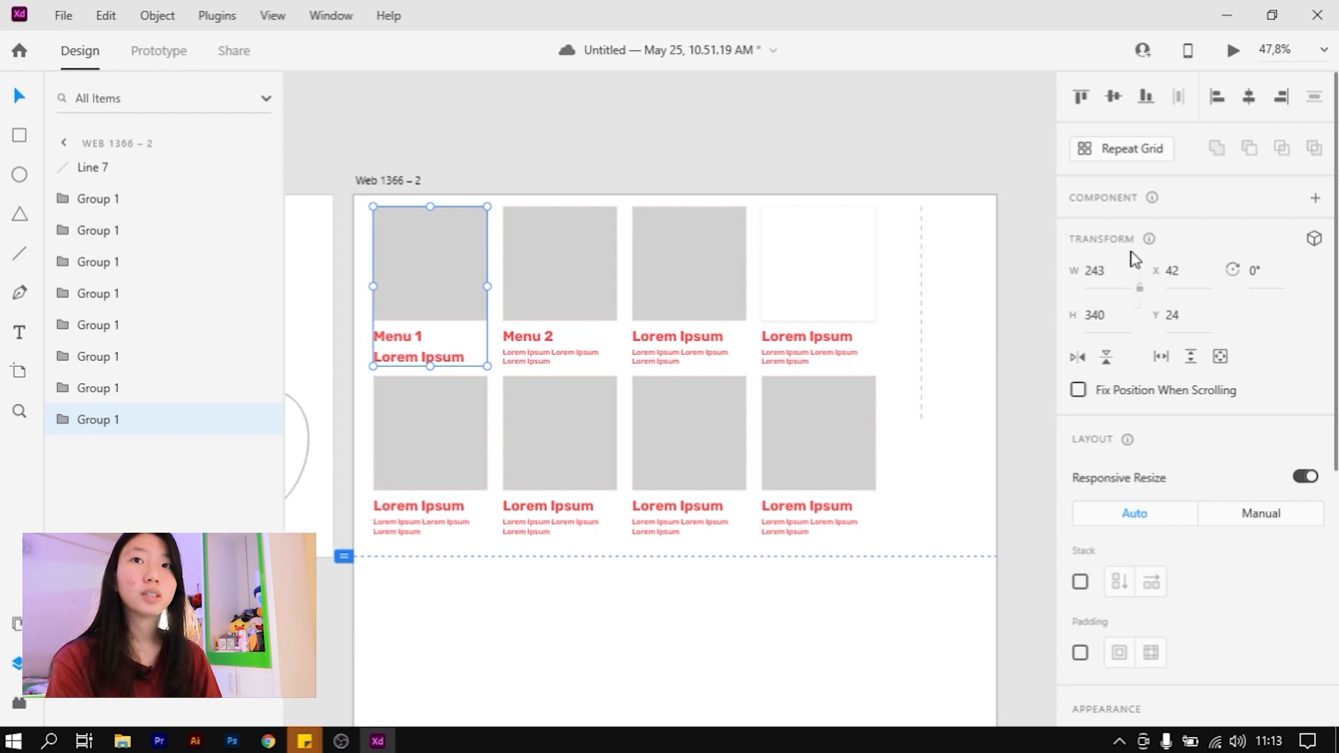
left_click(1078, 389)
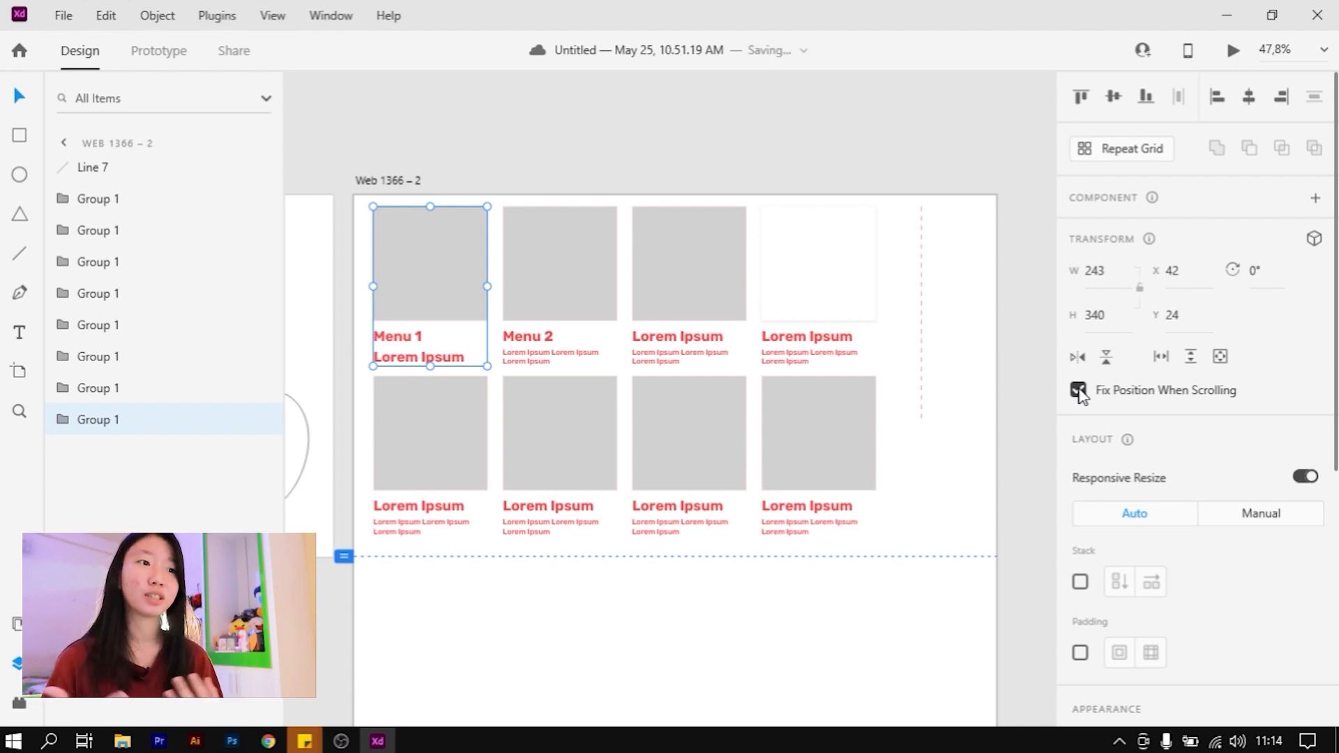
left_click(1233, 49)
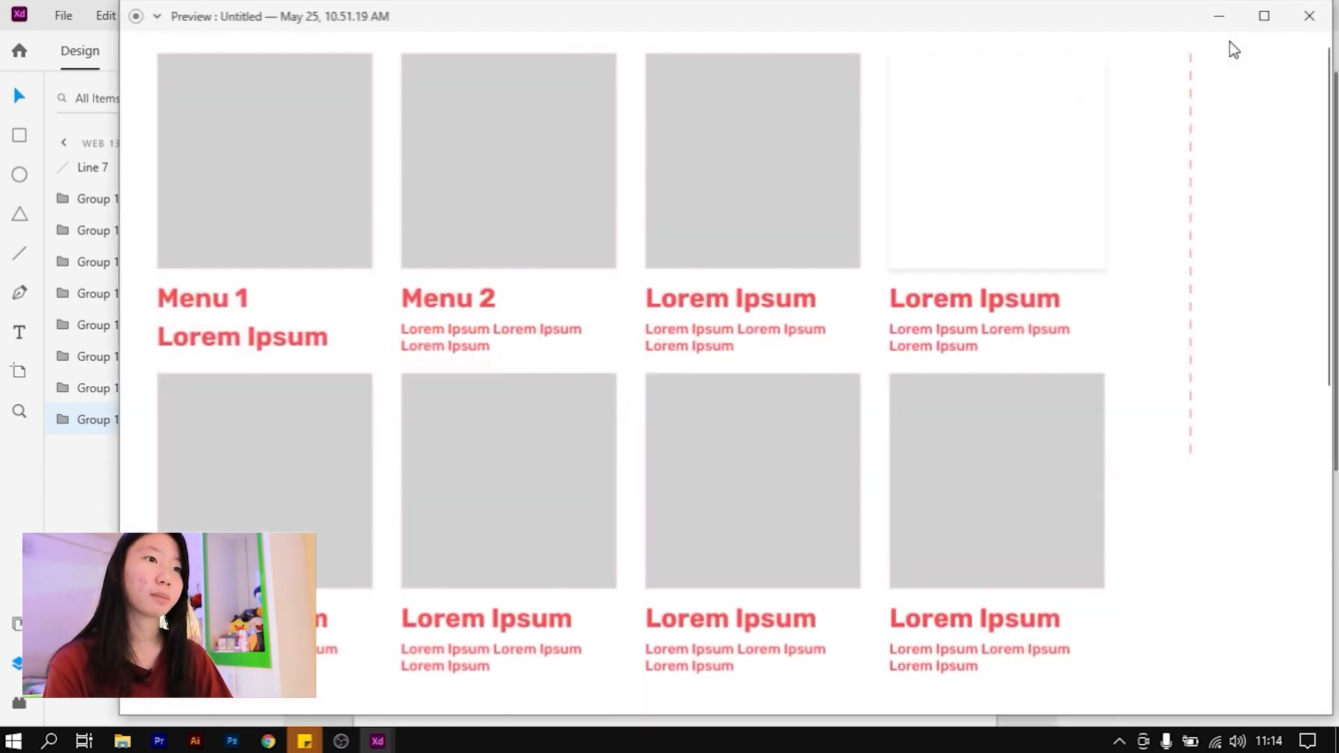
left_click(1264, 15)
scroll(621, 333, "down", 7)
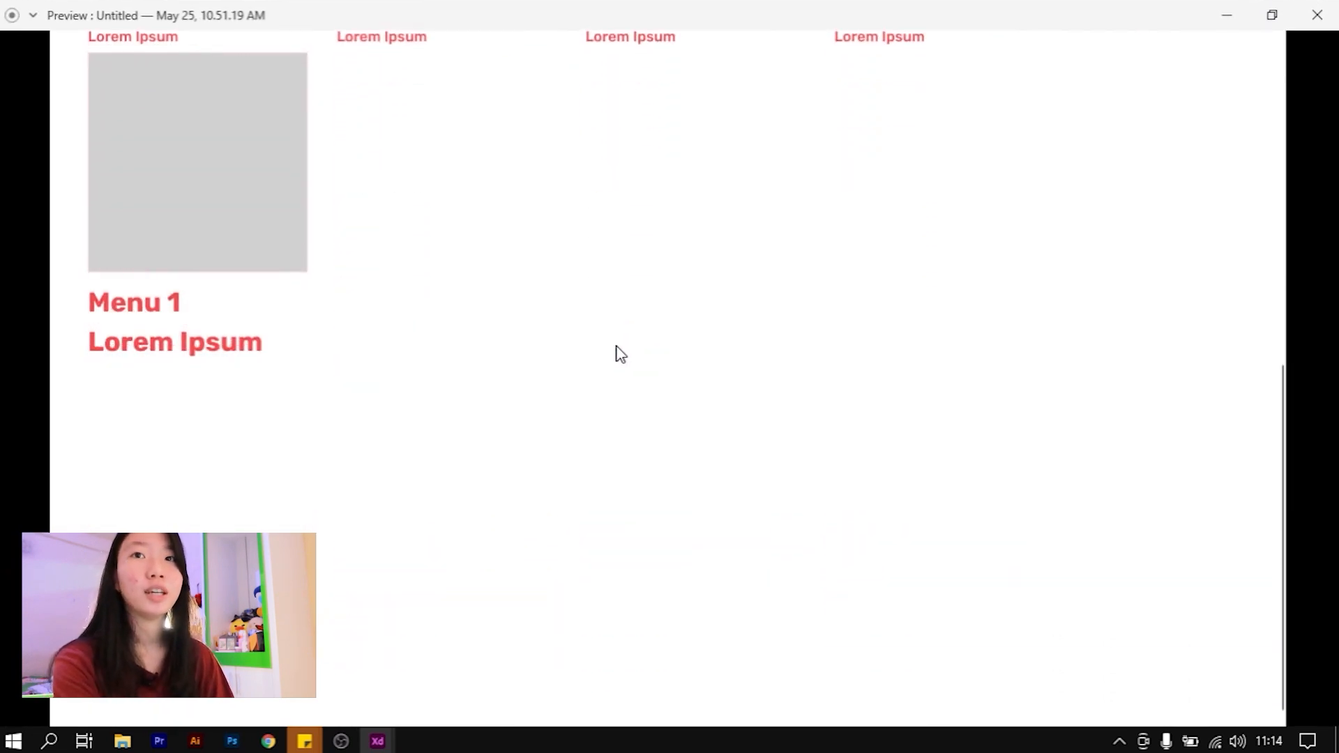
scroll(618, 348, "up", 7)
left_click(1317, 15)
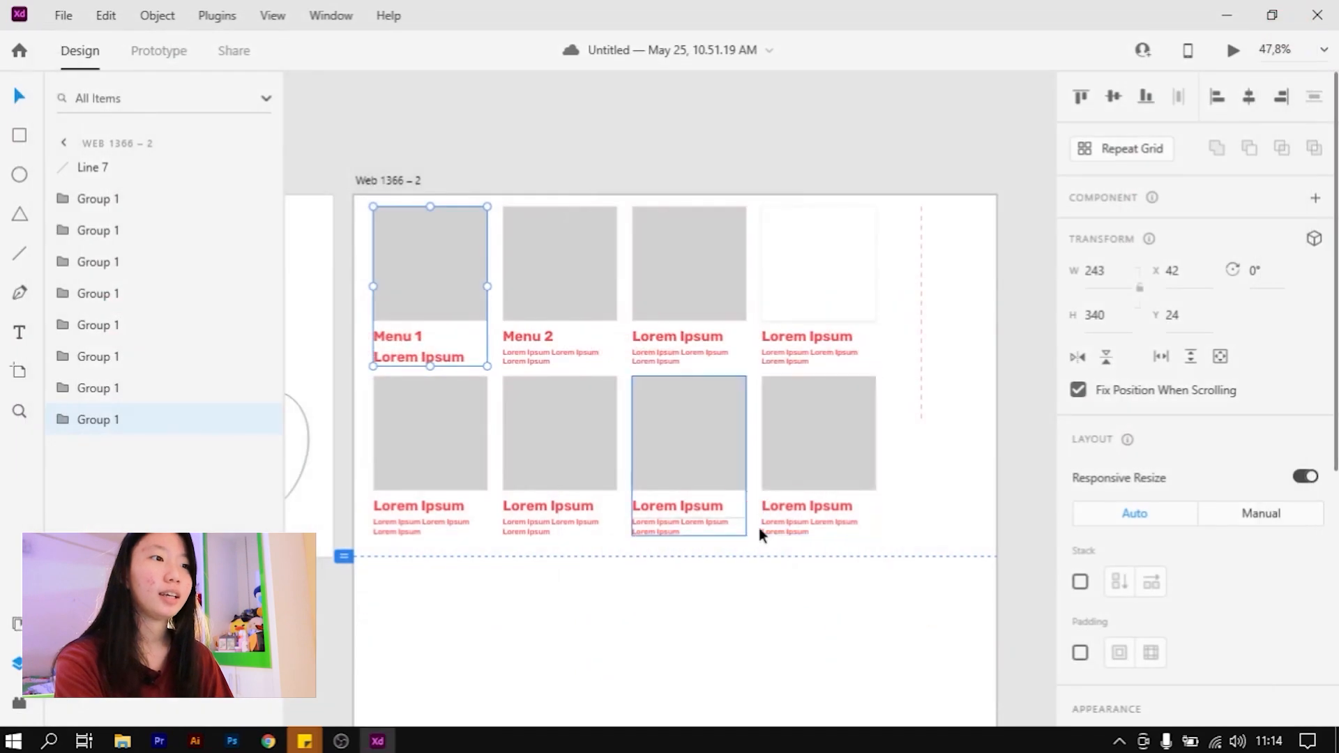
scroll(876, 269, "down", 3)
scroll(826, 484, "up", 3)
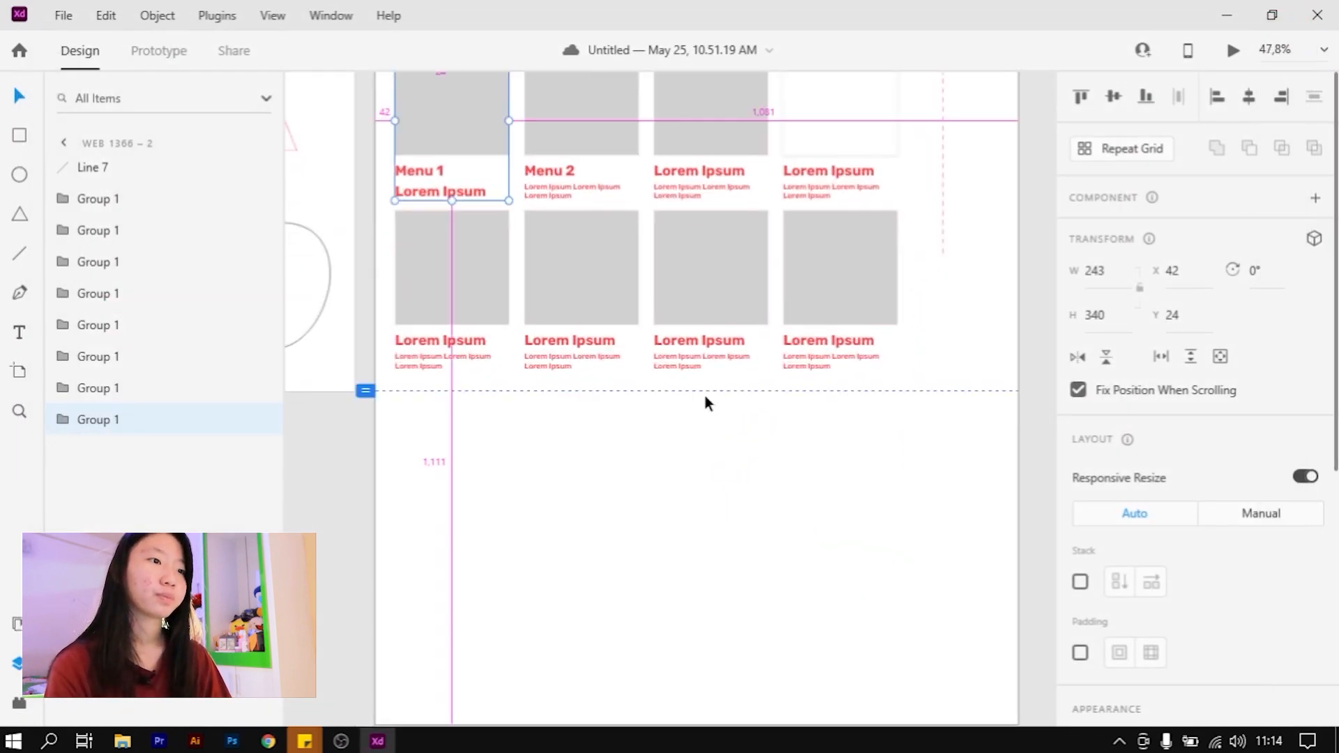
scroll(718, 411, "down", 3)
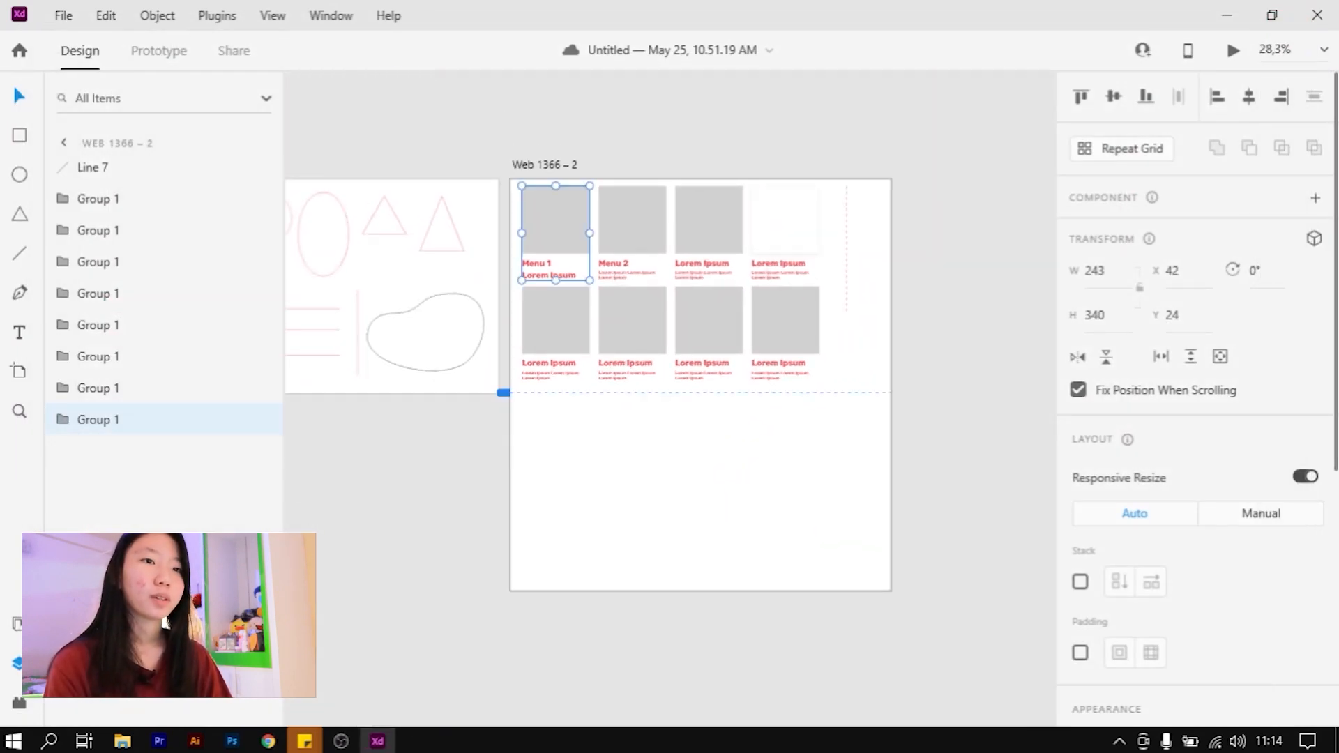
Browse the plugin marketplace's featured collections and categories, and close it without installing anything
left_click(19, 703)
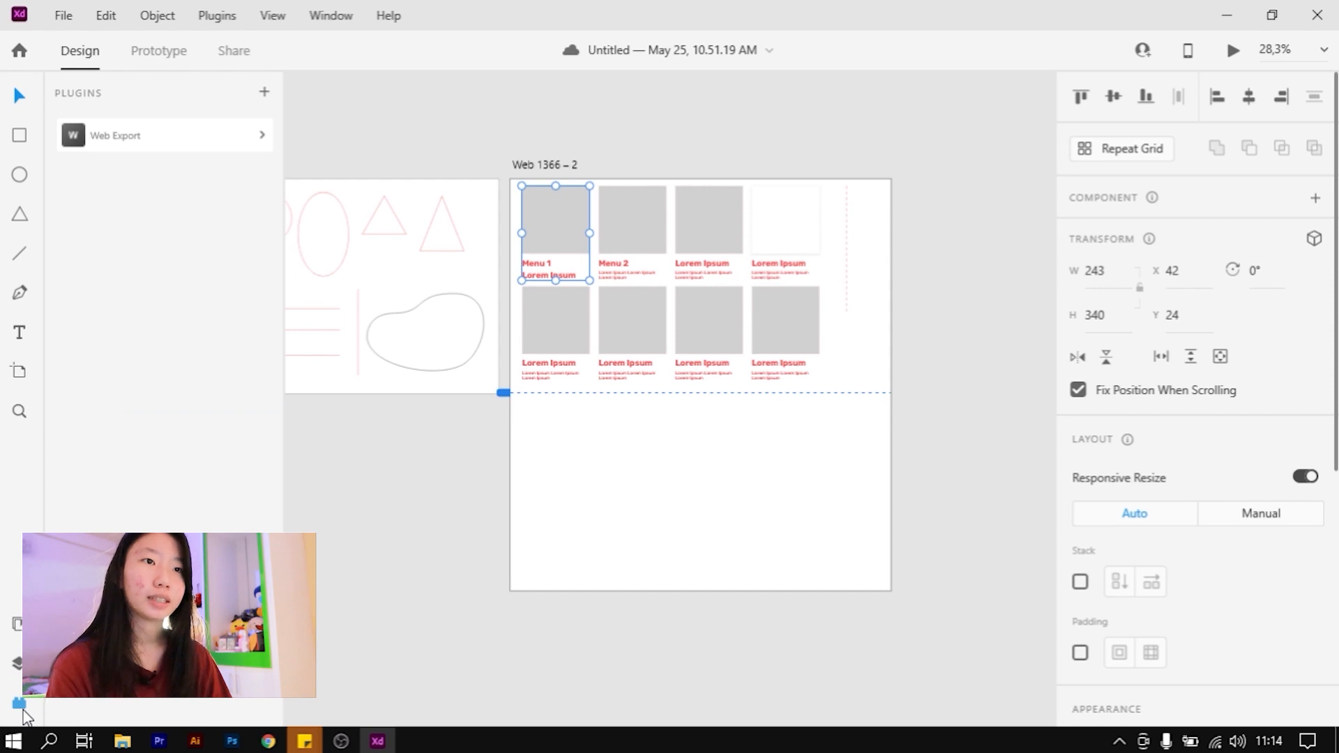
left_click(264, 92)
scroll(823, 314, "down", 10)
scroll(829, 336, "down", 4)
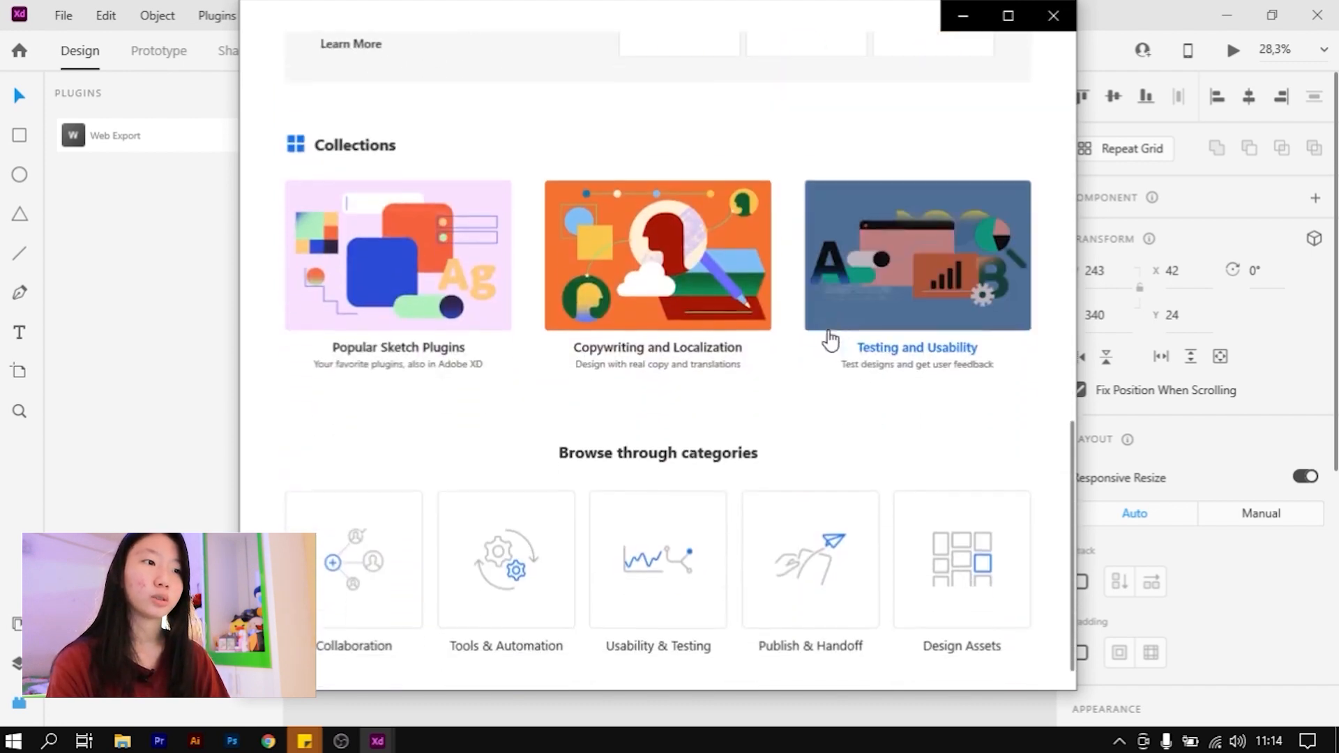
scroll(833, 348, "up", 10)
scroll(841, 460, "up", 4)
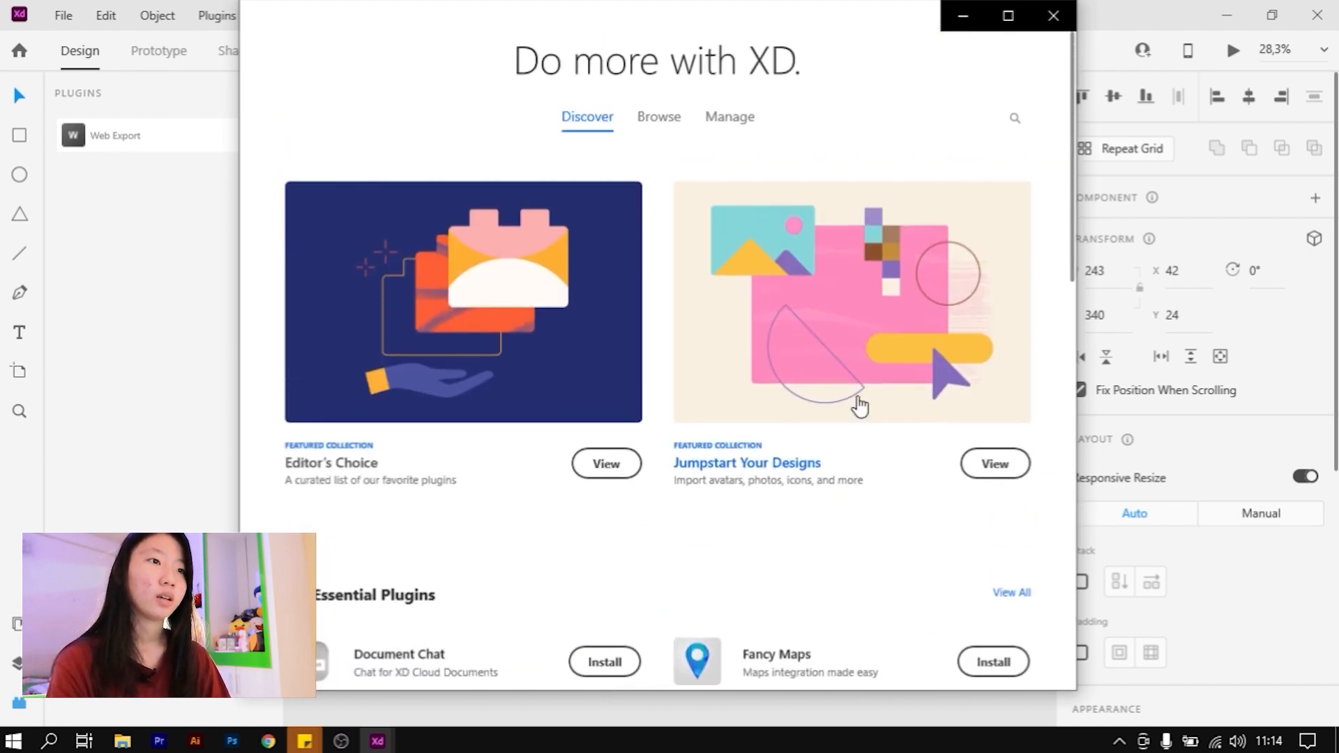
left_click(1051, 17)
In prototype mode, link the freeform curved shape to Web 1366 – 2 and the "Menu 1" card back to Web 1366 – 1
left_click(148, 57)
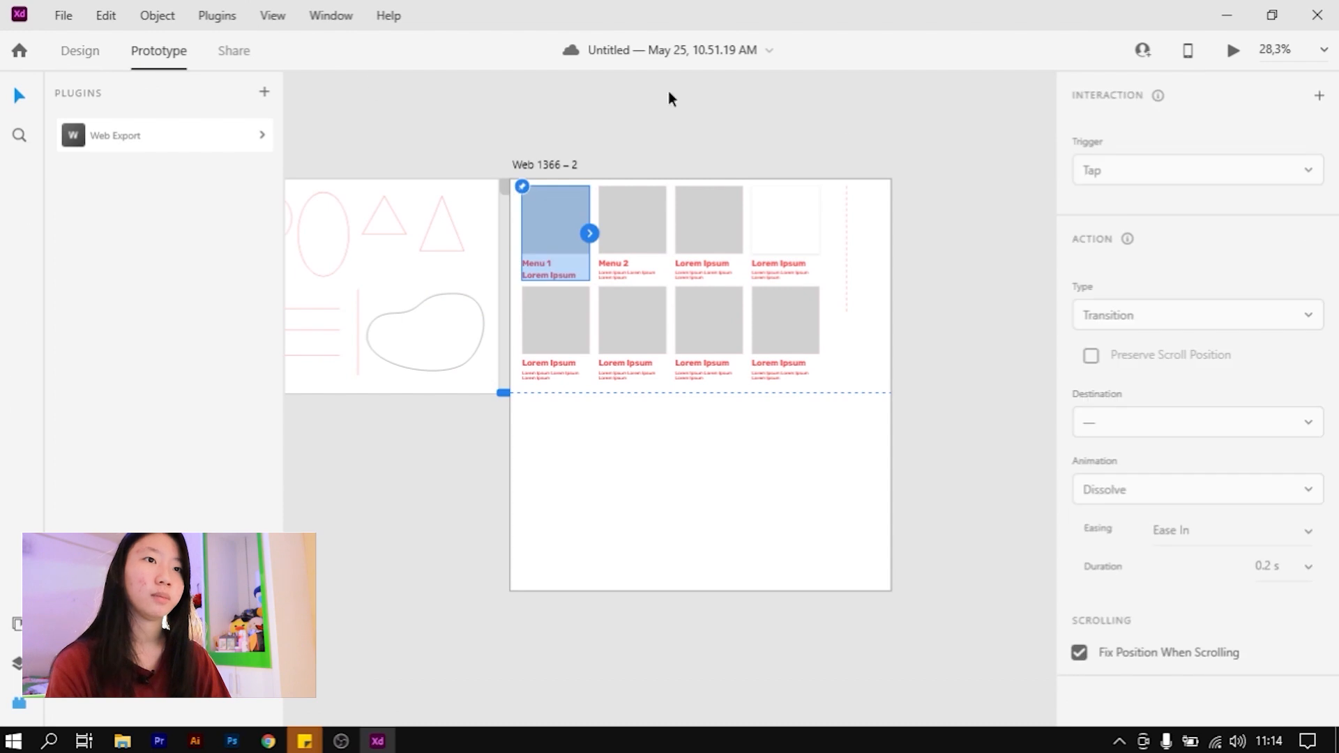
scroll(902, 260, "down", 3)
scroll(676, 248, "up", 4)
left_click(641, 297)
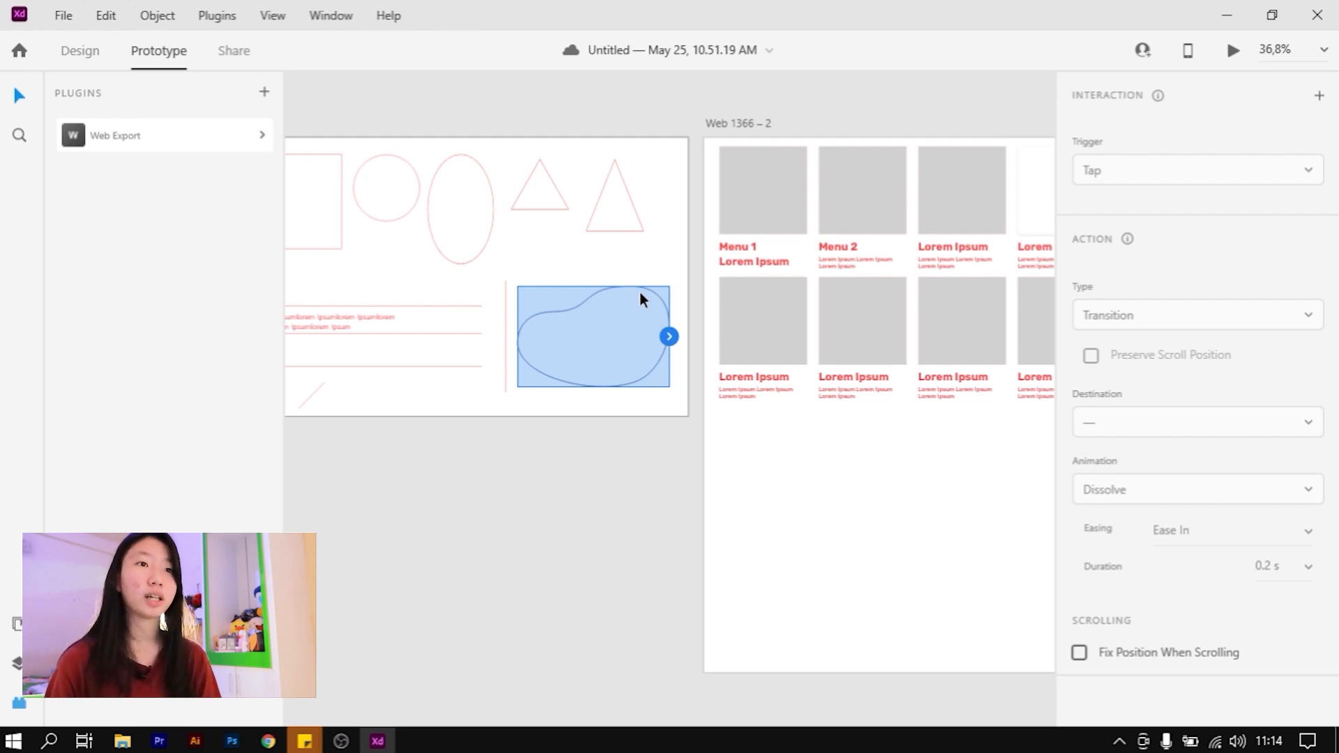
left_click(18, 705)
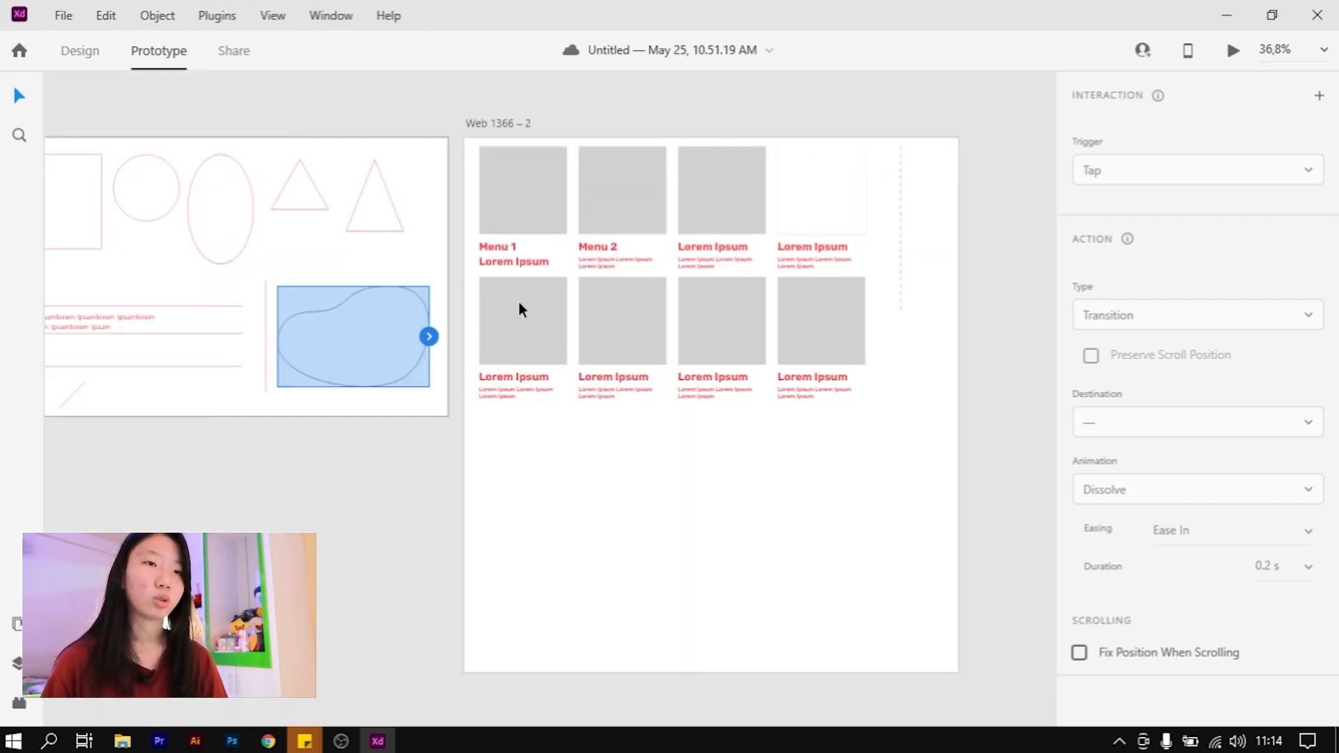
left_click(94, 54)
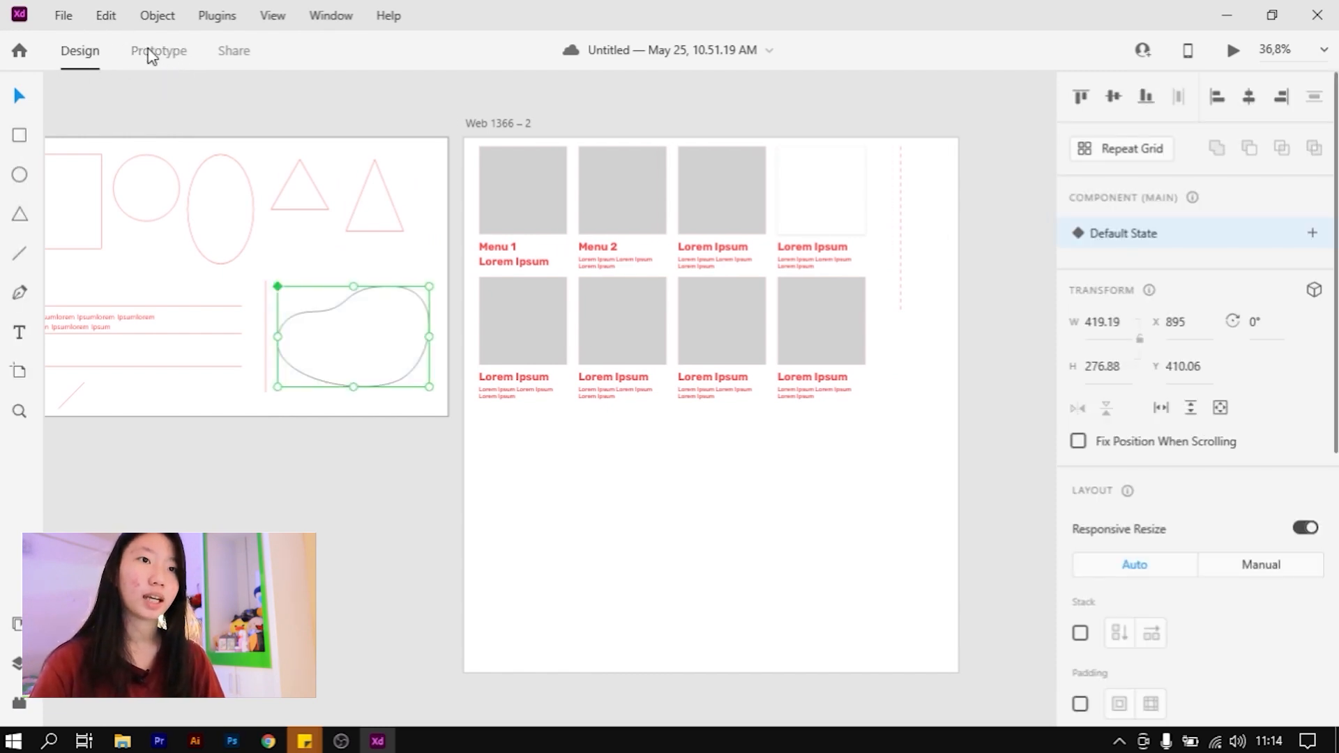
left_click(152, 55)
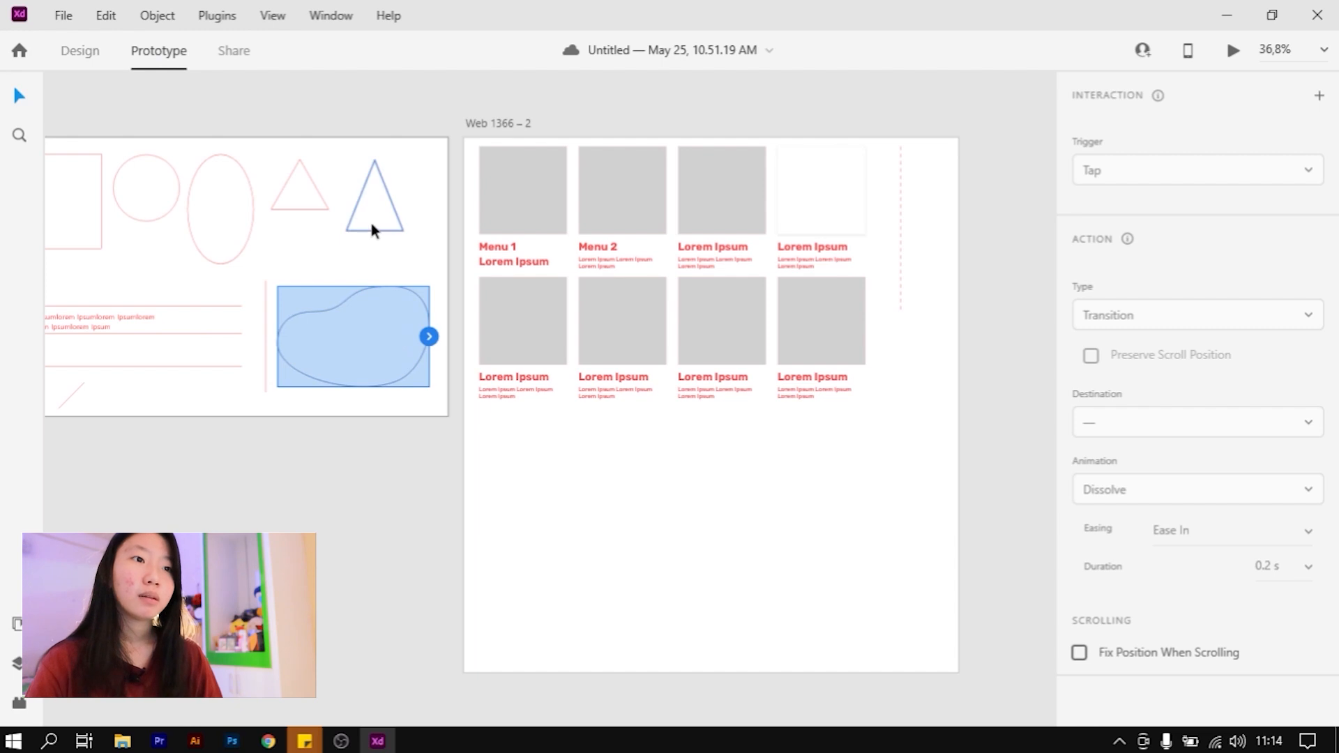
left_click_drag(430, 339, 545, 257)
left_click(537, 210)
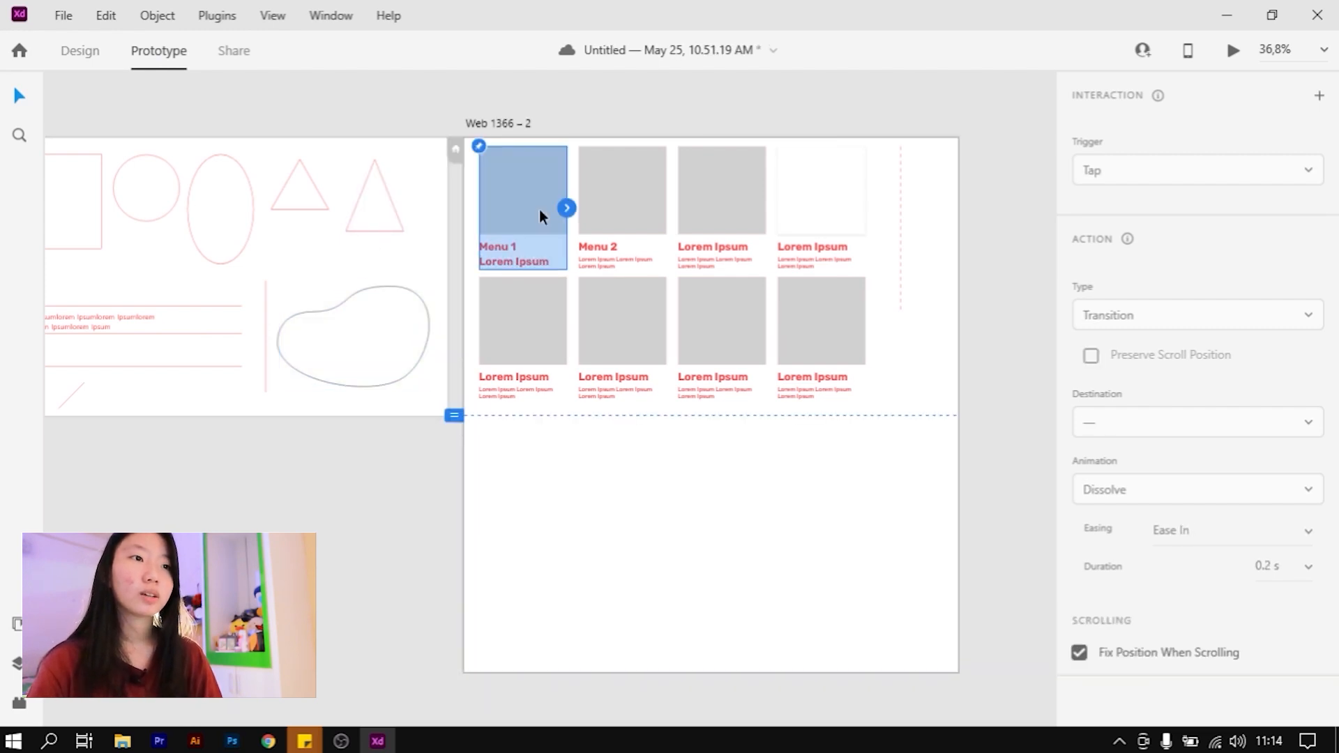
left_click_drag(567, 208, 344, 307)
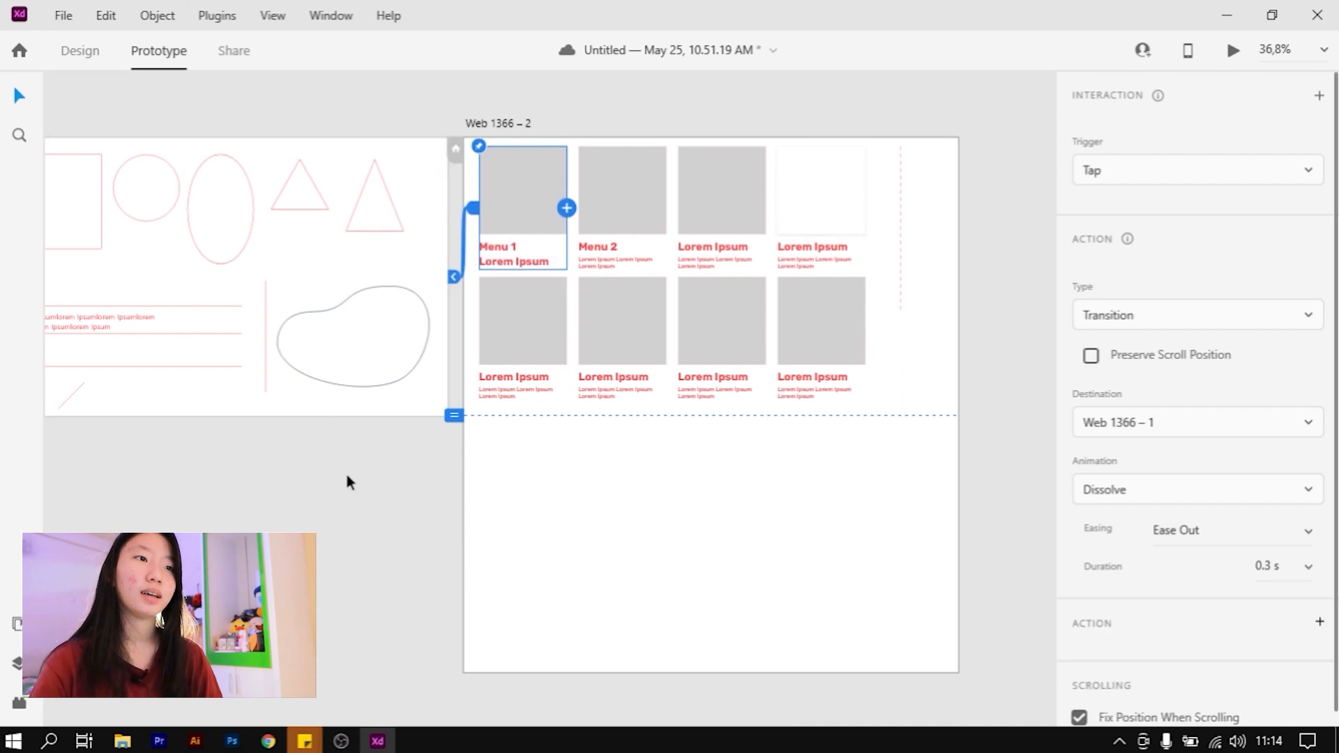
Examine the trigger and action type options of the curved shape's interaction, keeping Tap and Transition
left_click(399, 335)
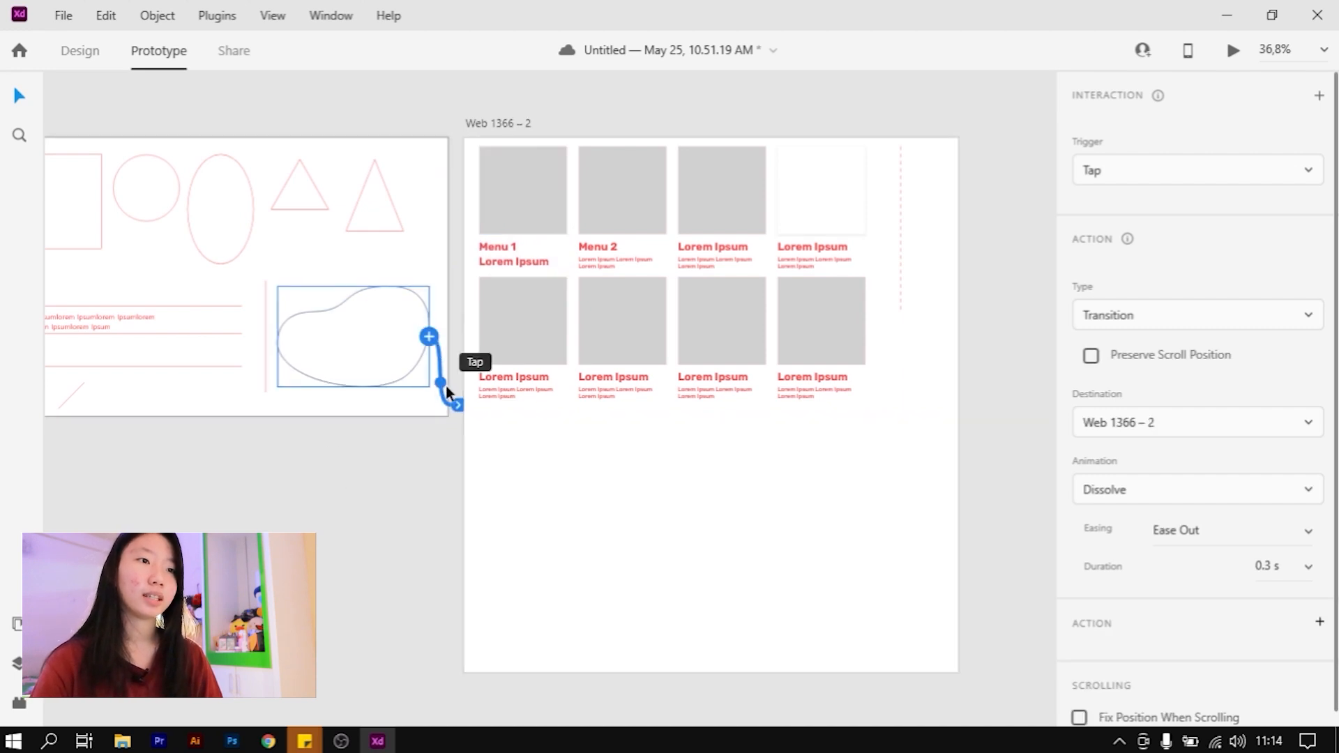
scroll(1184, 216, "down", 1)
left_click(1207, 147)
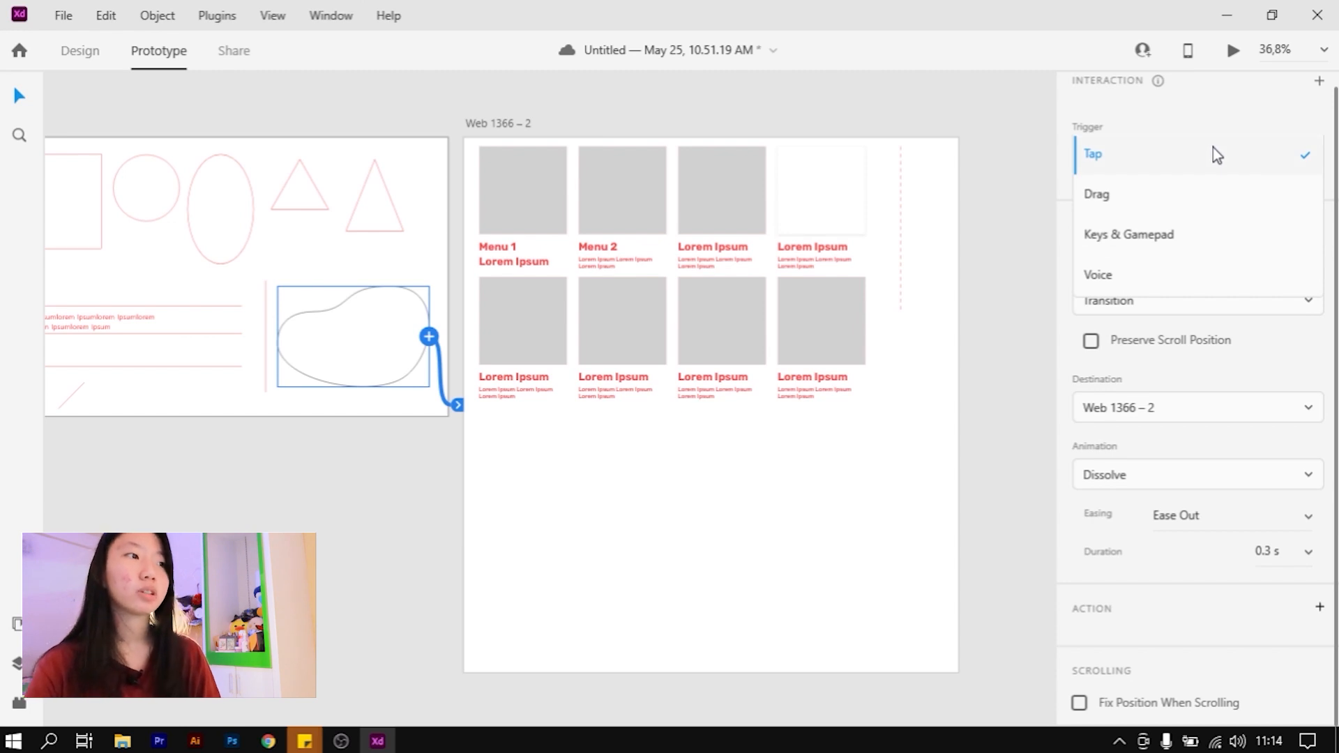
left_click(1212, 148)
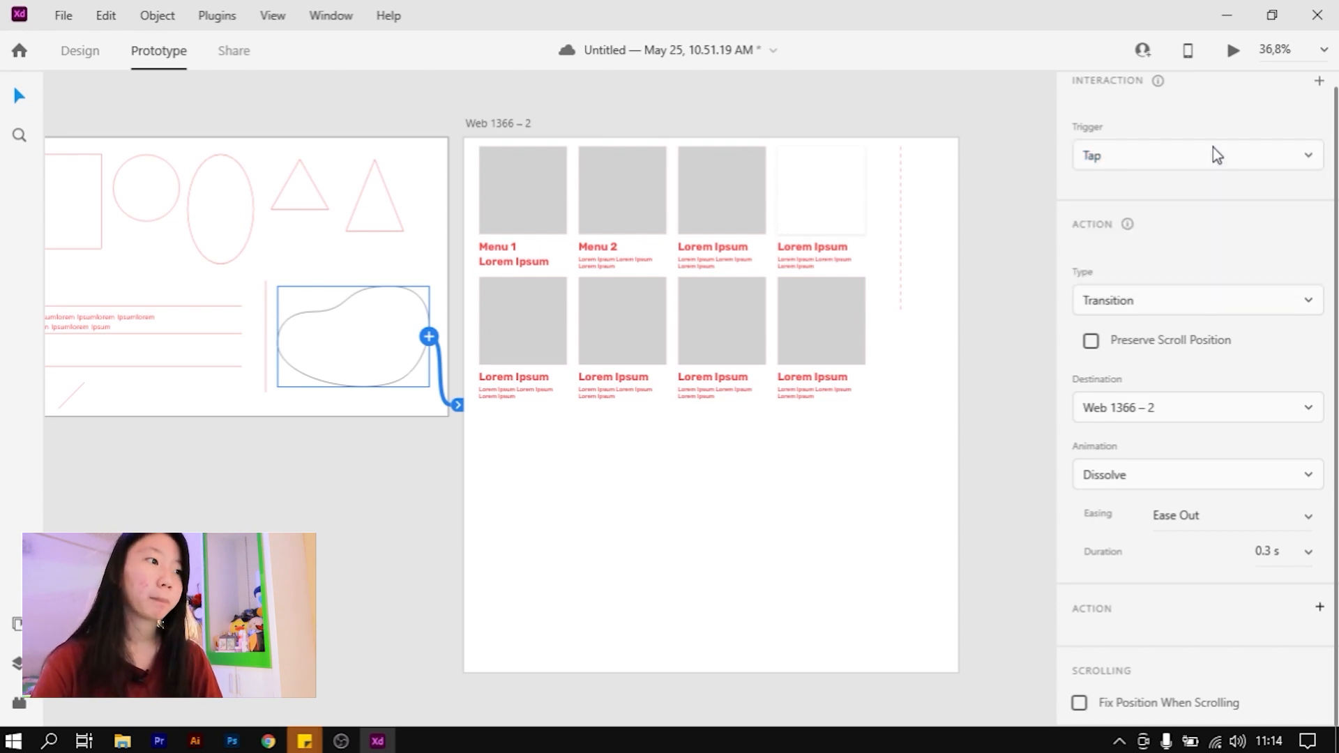
left_click(1160, 298)
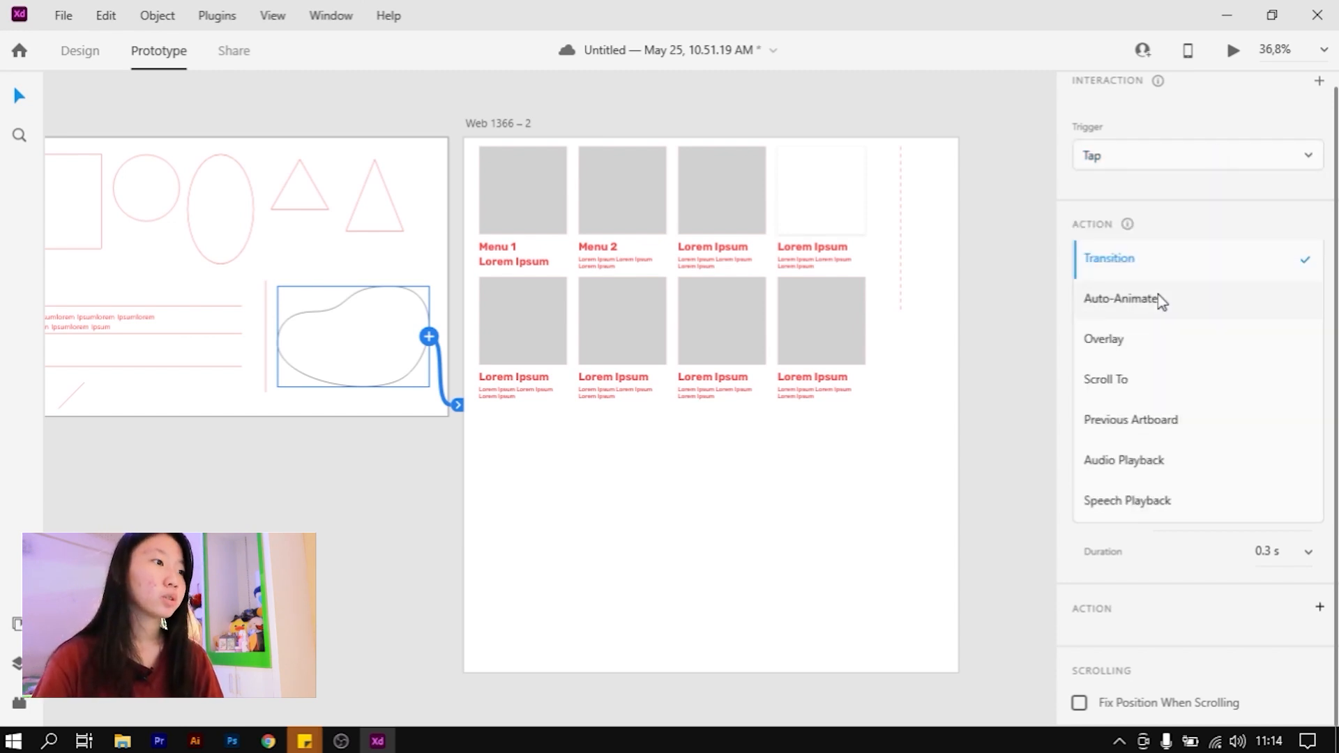
left_click(1215, 206)
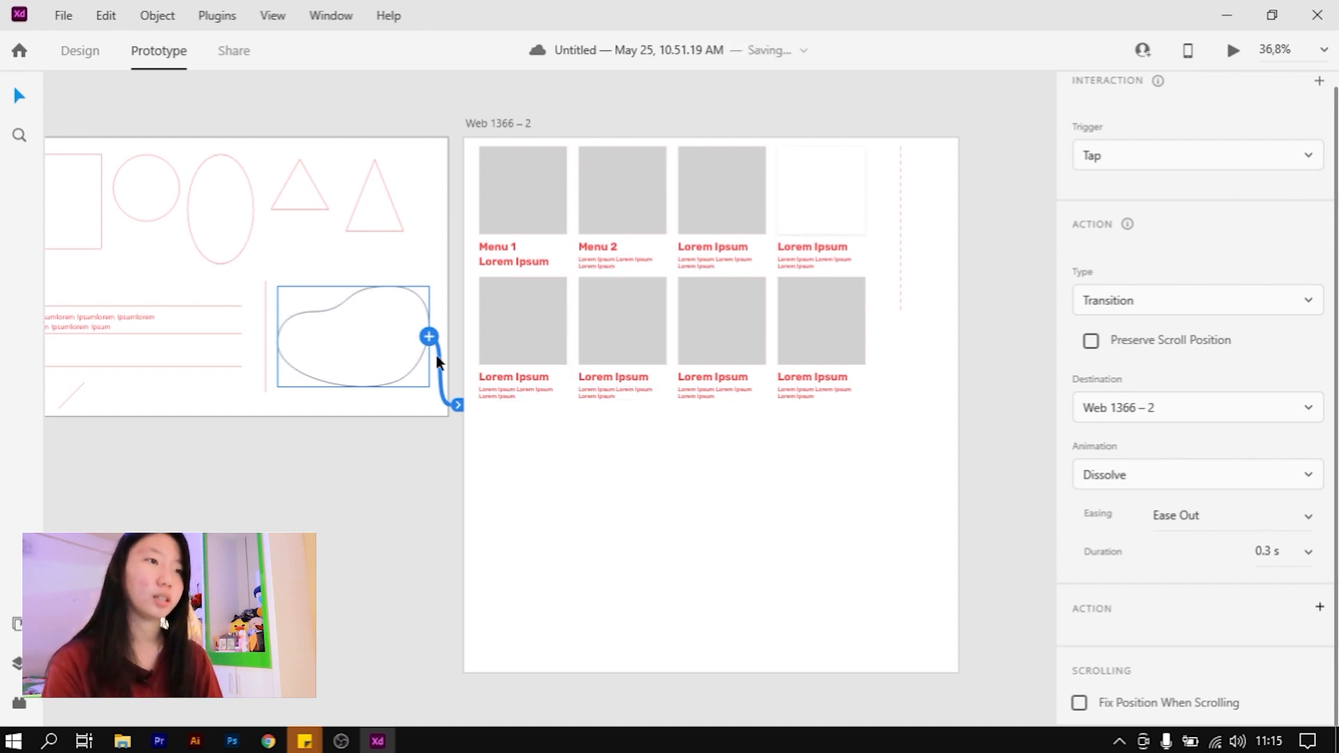
Try adding a second interaction from the curved shape to Web 1366 – 2 and undo it
left_click_drag(429, 338, 470, 409)
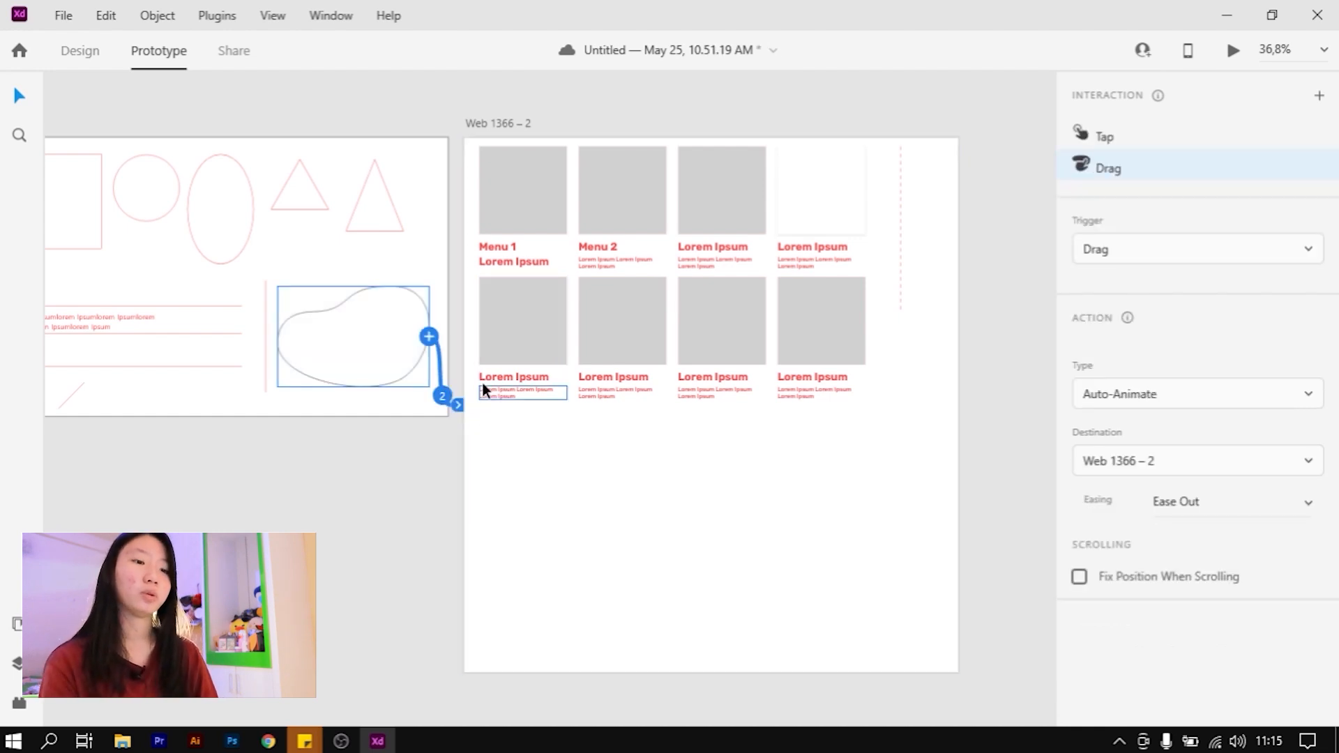
key("ctrl+z")
Preview the prototype, going back and forth between the artboards with the curved shape and the "Menu 1" card, and close the preview
left_click(1232, 50)
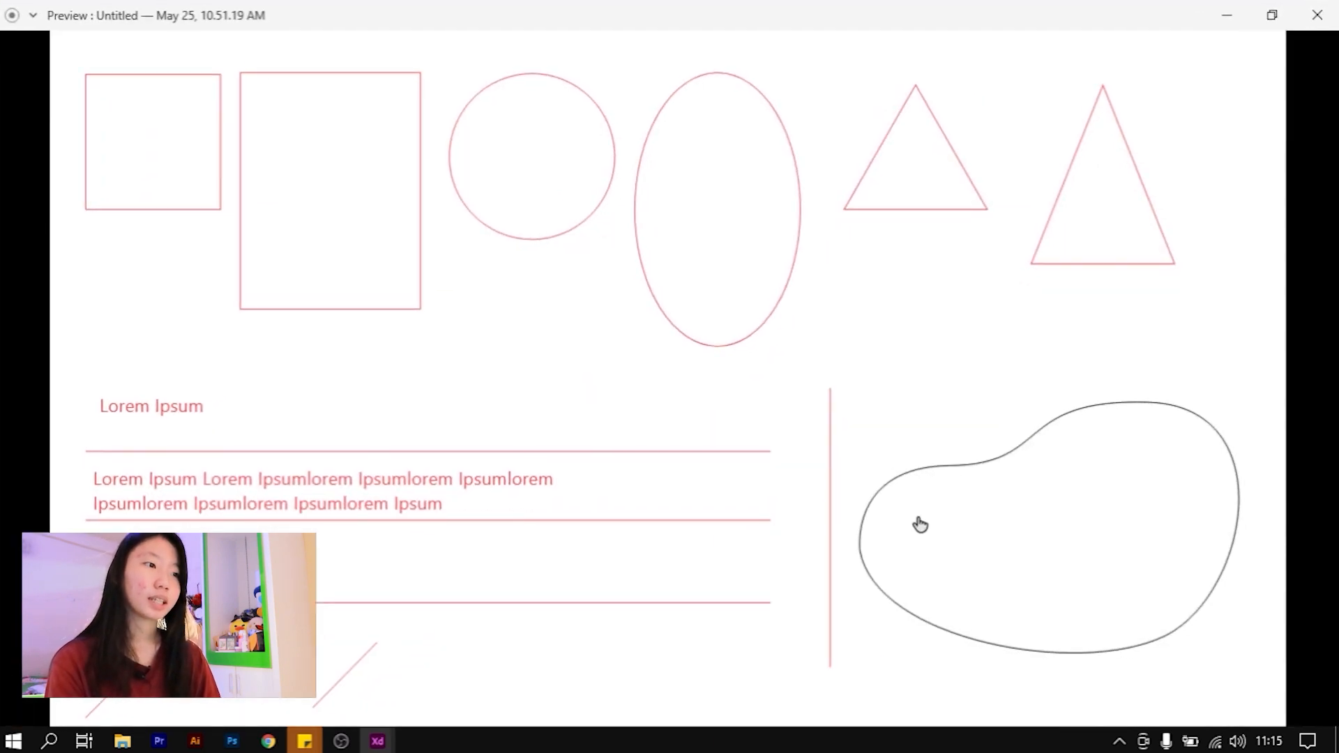
left_click(919, 520)
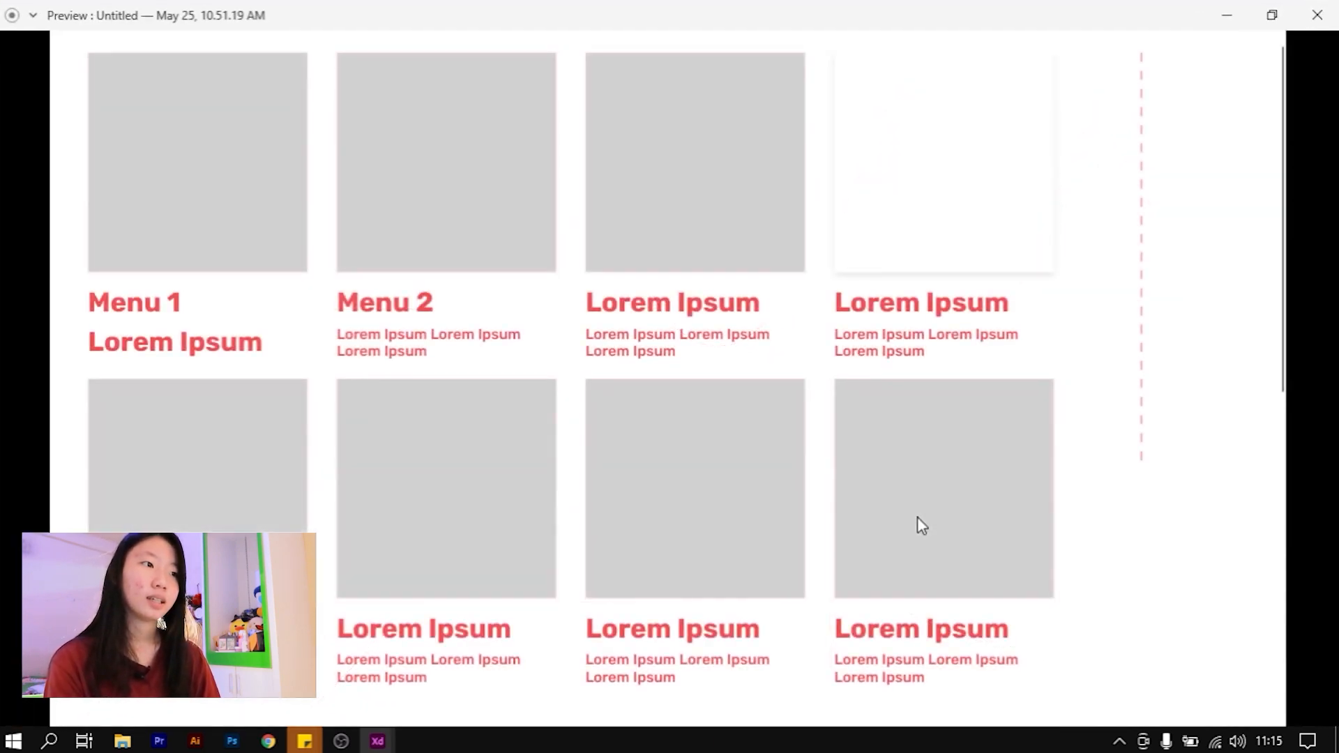
left_click(164, 319)
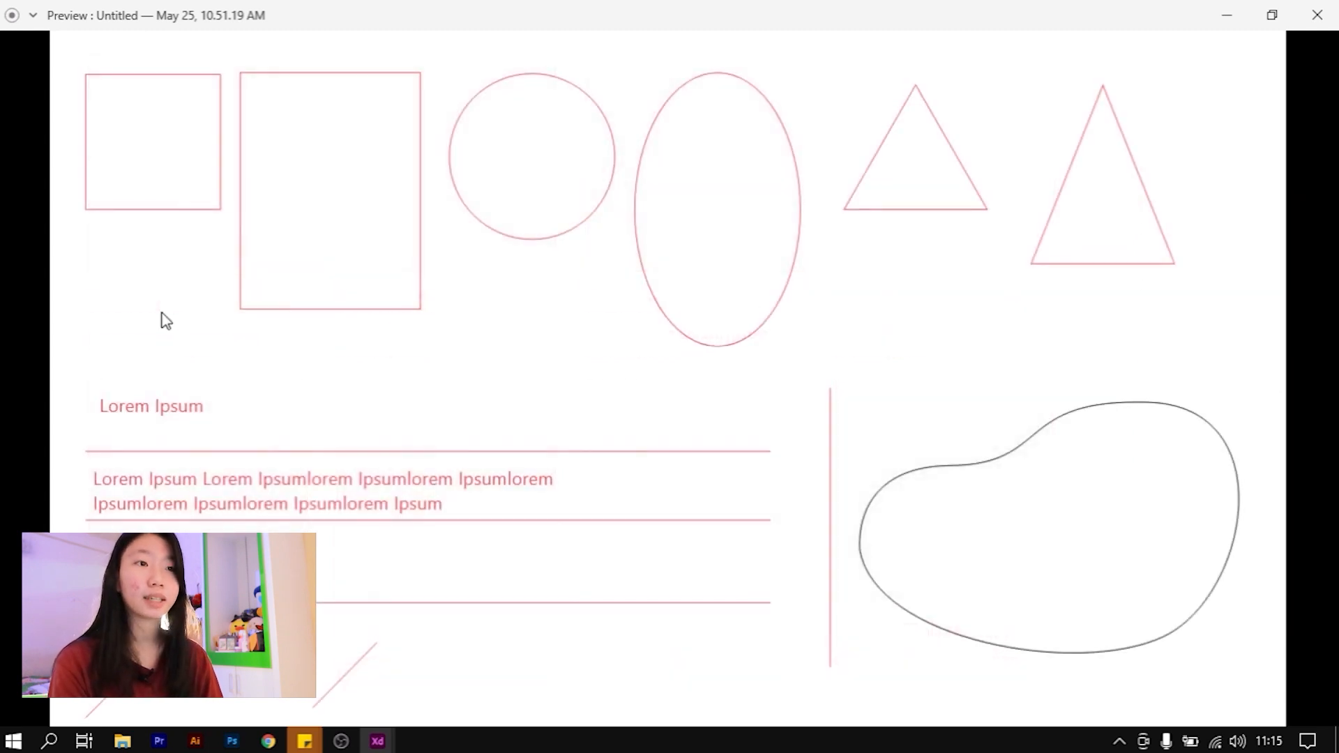
left_click(1186, 443)
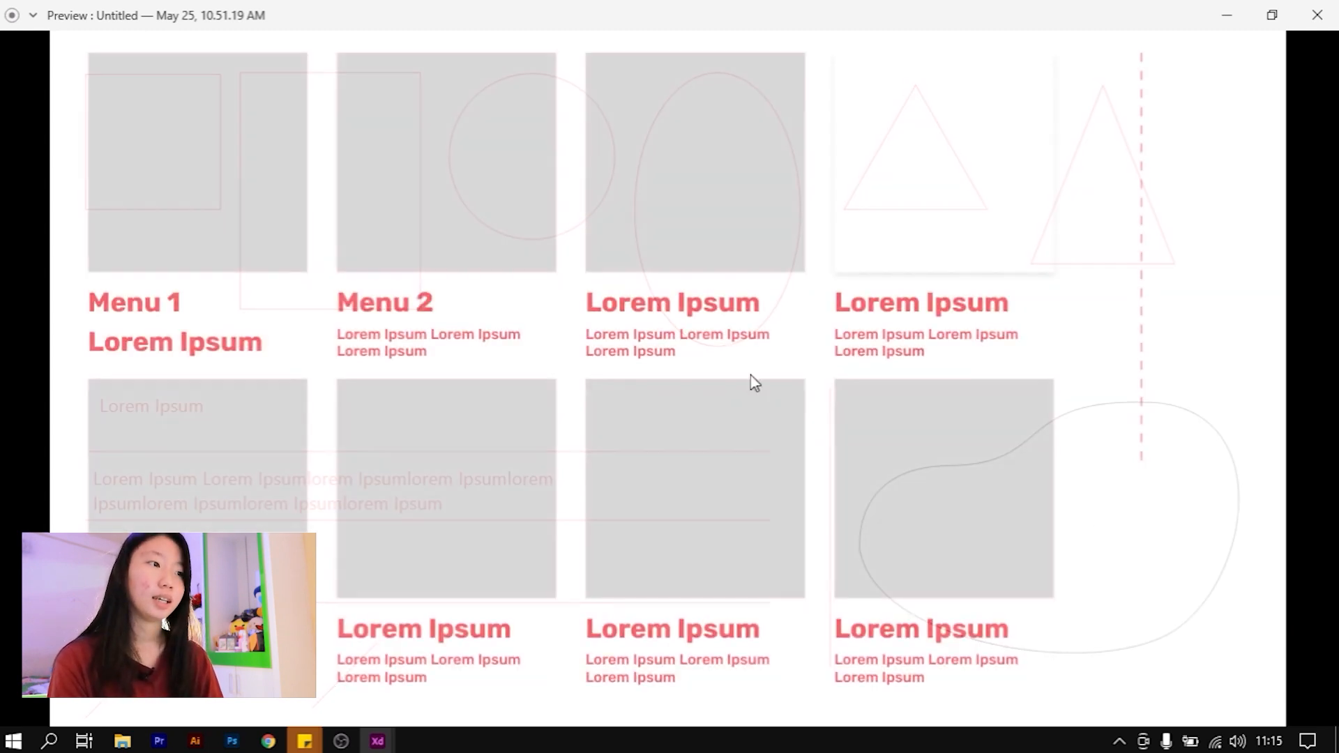
left_click(191, 263)
left_click(1213, 538)
left_click(454, 364)
left_click(1118, 520)
left_click(180, 299)
left_click(1317, 15)
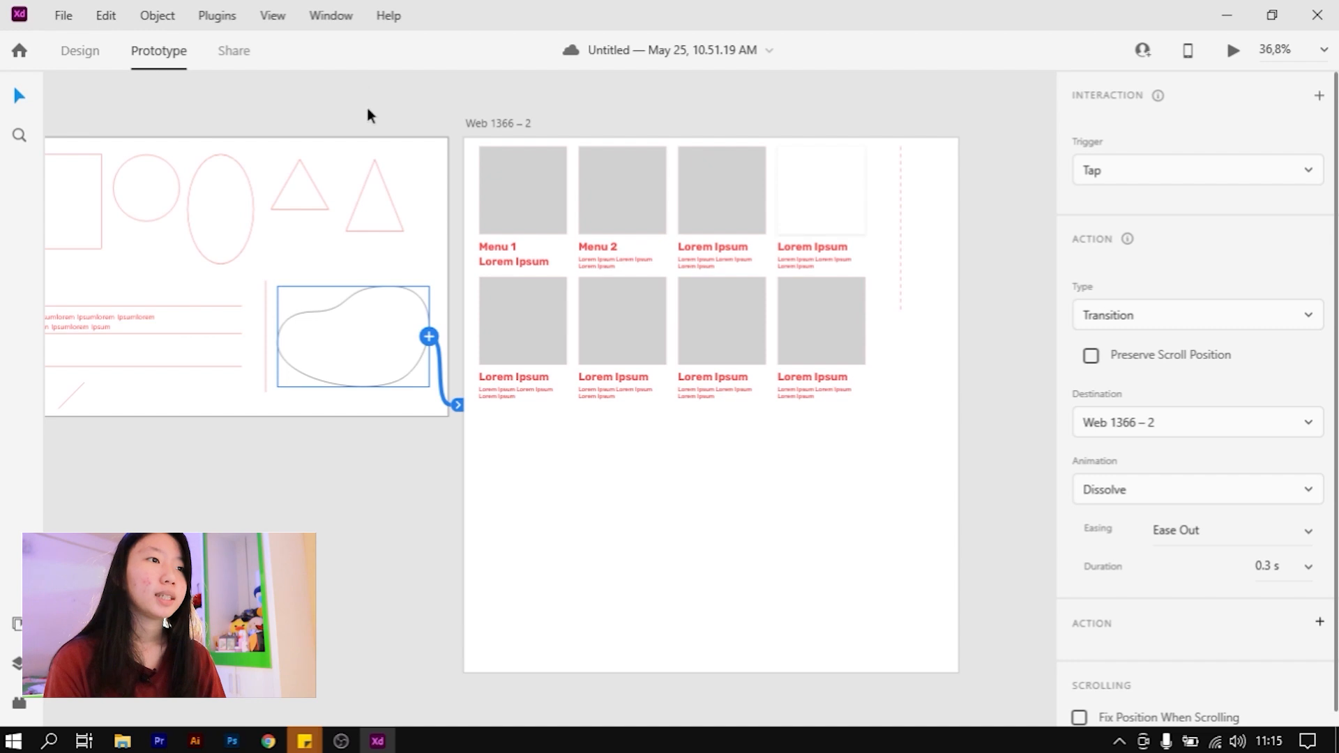
Create a Design Review share link accessible to anyone with the link, and copy it
left_click(237, 56)
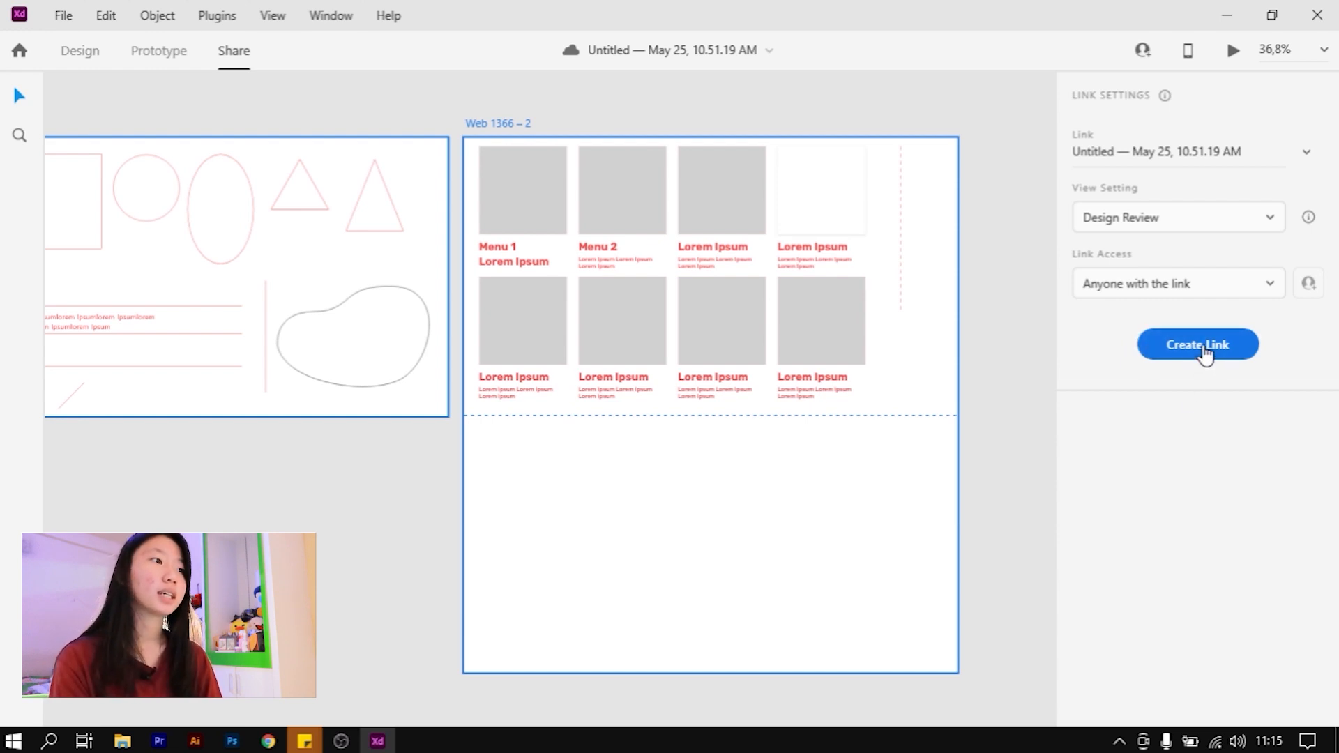
left_click(1178, 221)
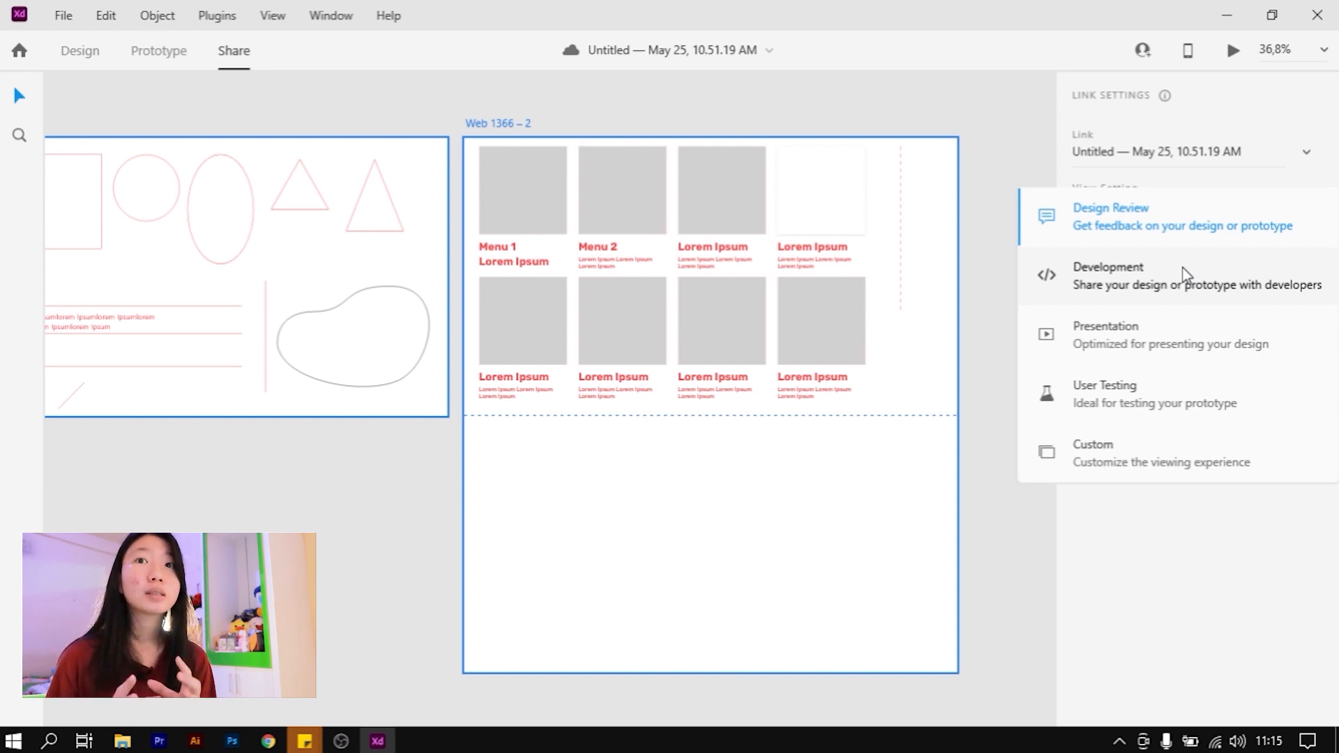
left_click(1174, 239)
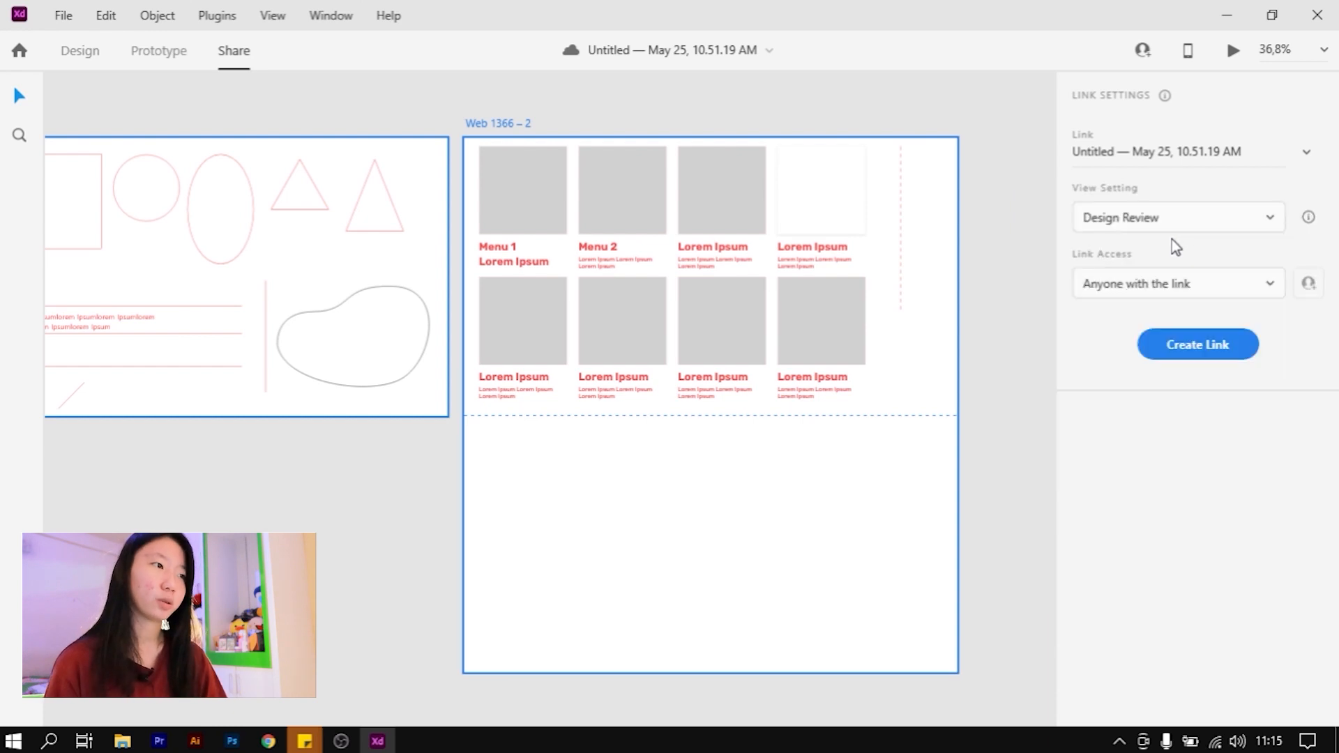
left_click(1177, 345)
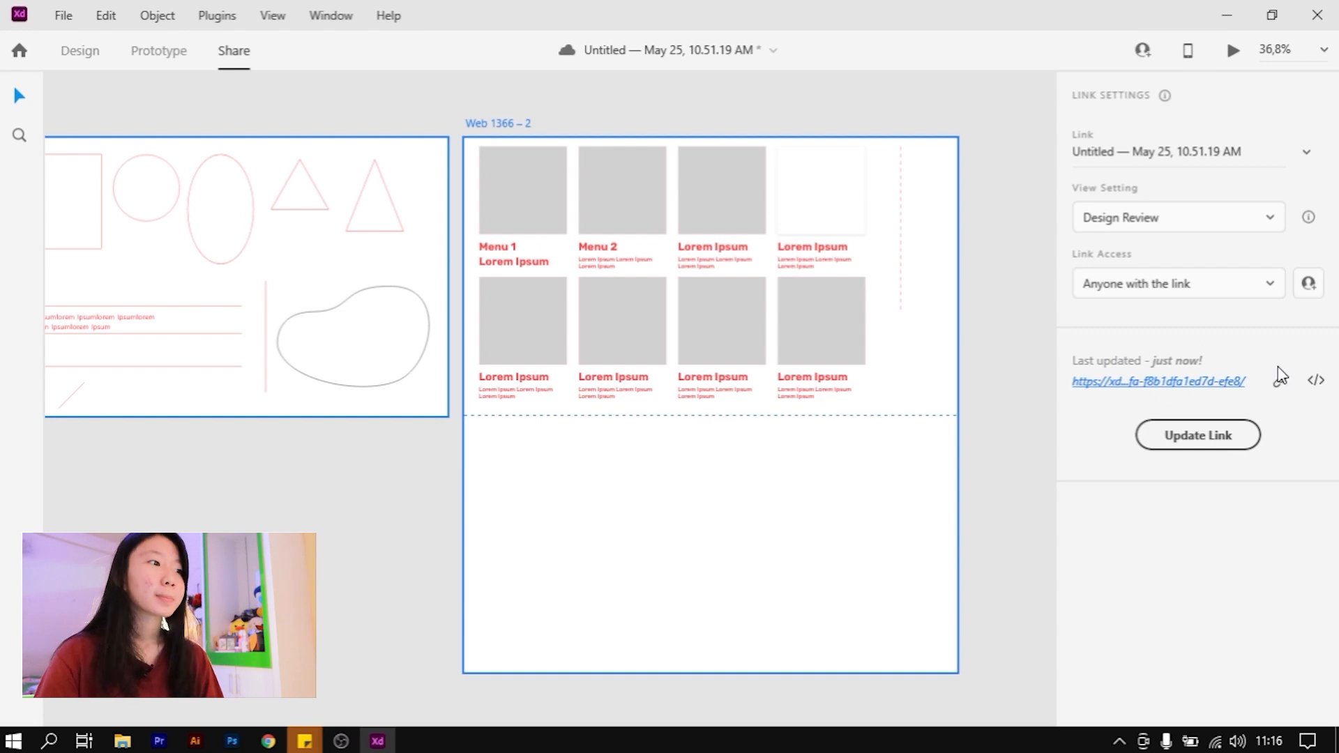
left_click(1281, 381)
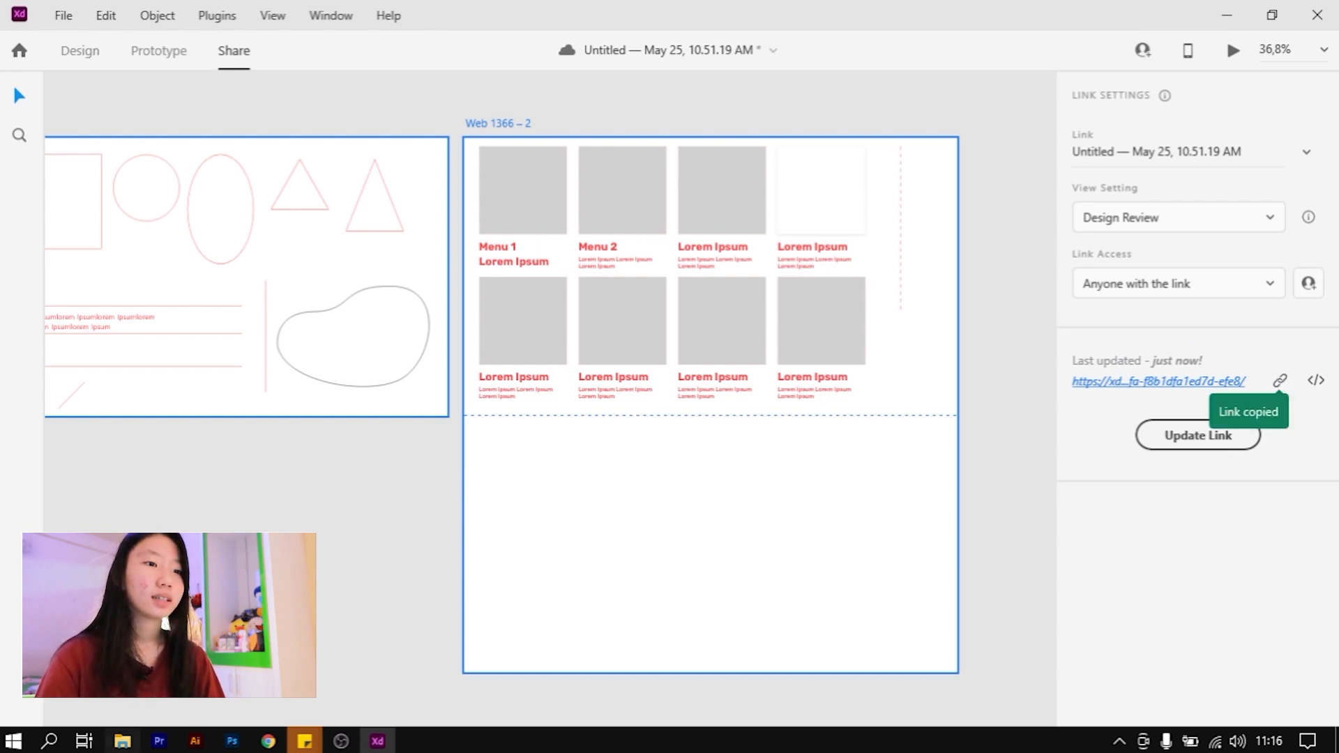
Switch to Chrome, maximize its window and open the copied Design Review share link
left_click(269, 740)
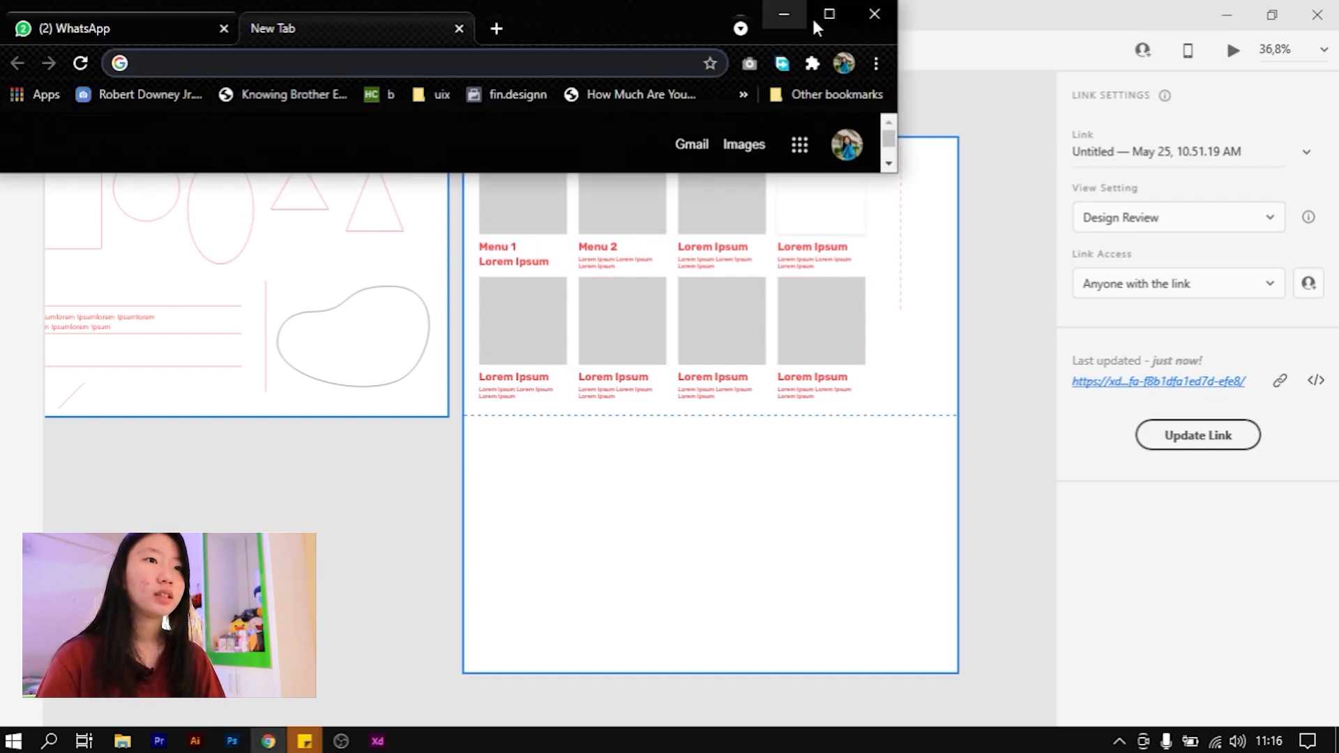
left_click(824, 14)
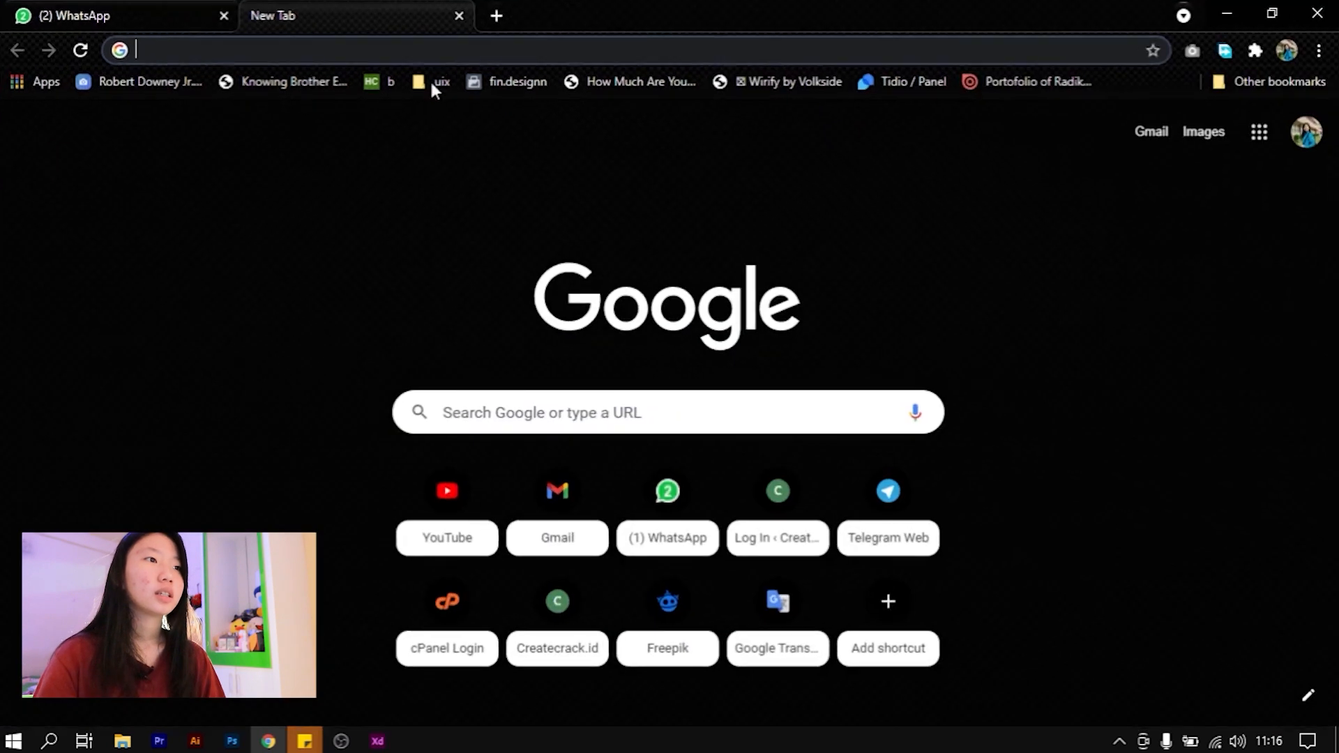
left_click(461, 43)
key("ctrl+v")
key("Return")
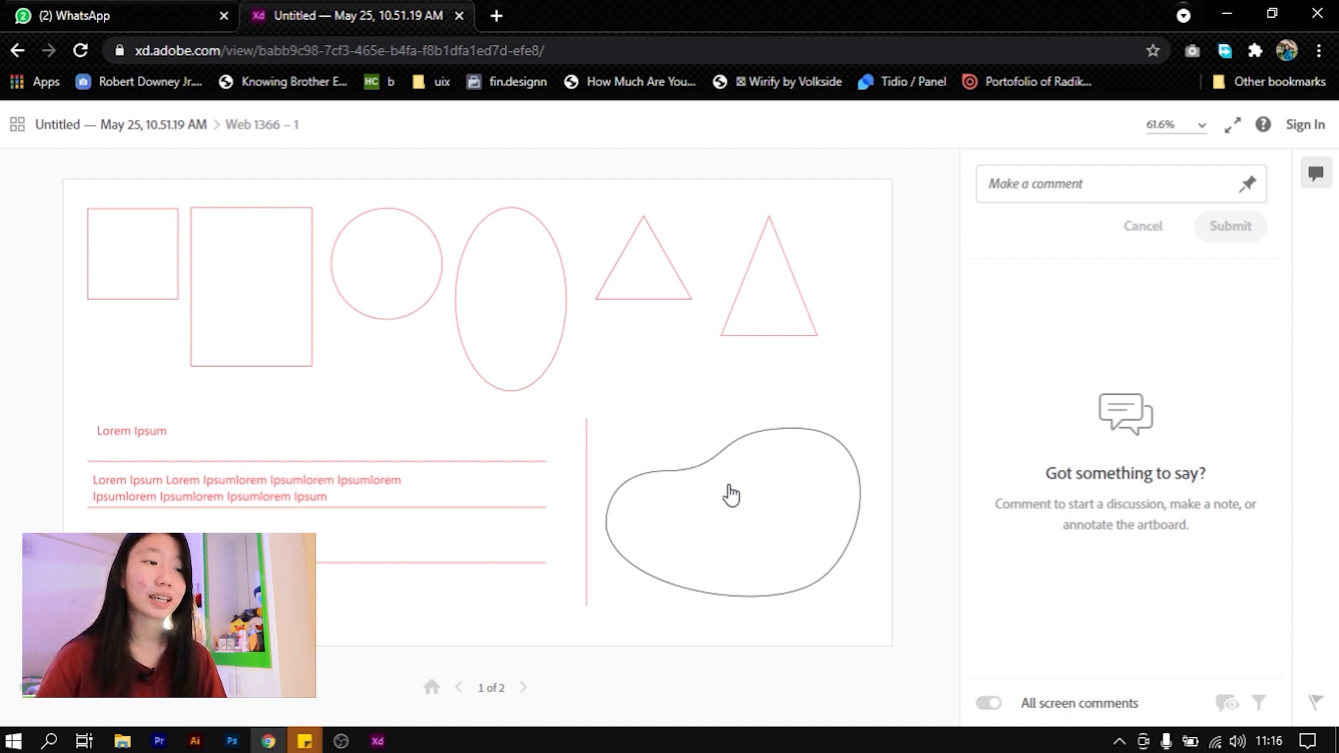
Test the shared prototype, going back and forth between the artboards with the curved shape and the "Menu 1" card
left_click(730, 495)
left_click(164, 352)
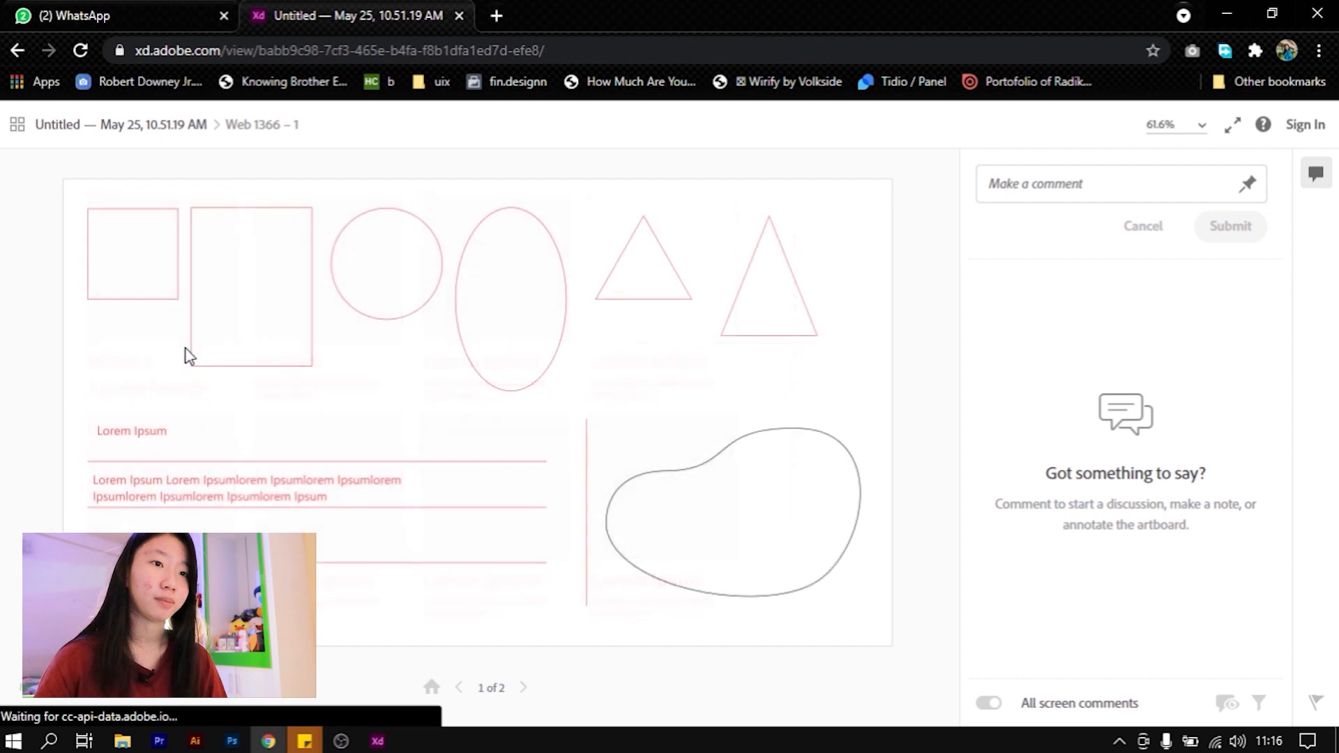
left_click(747, 511)
left_click(206, 328)
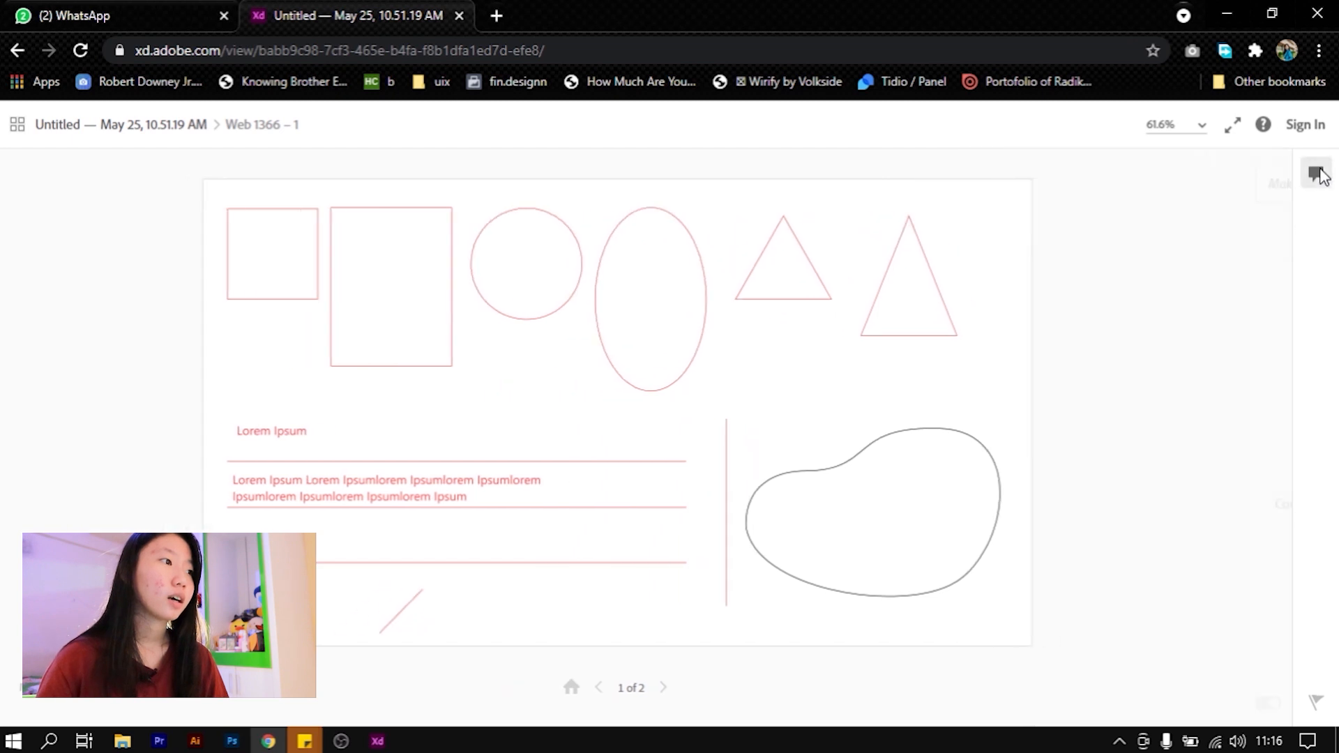
Switch back to Adobe XD, set the share link's view setting to Development and update the link
left_click(1227, 13)
left_click(1172, 217)
left_click(1146, 280)
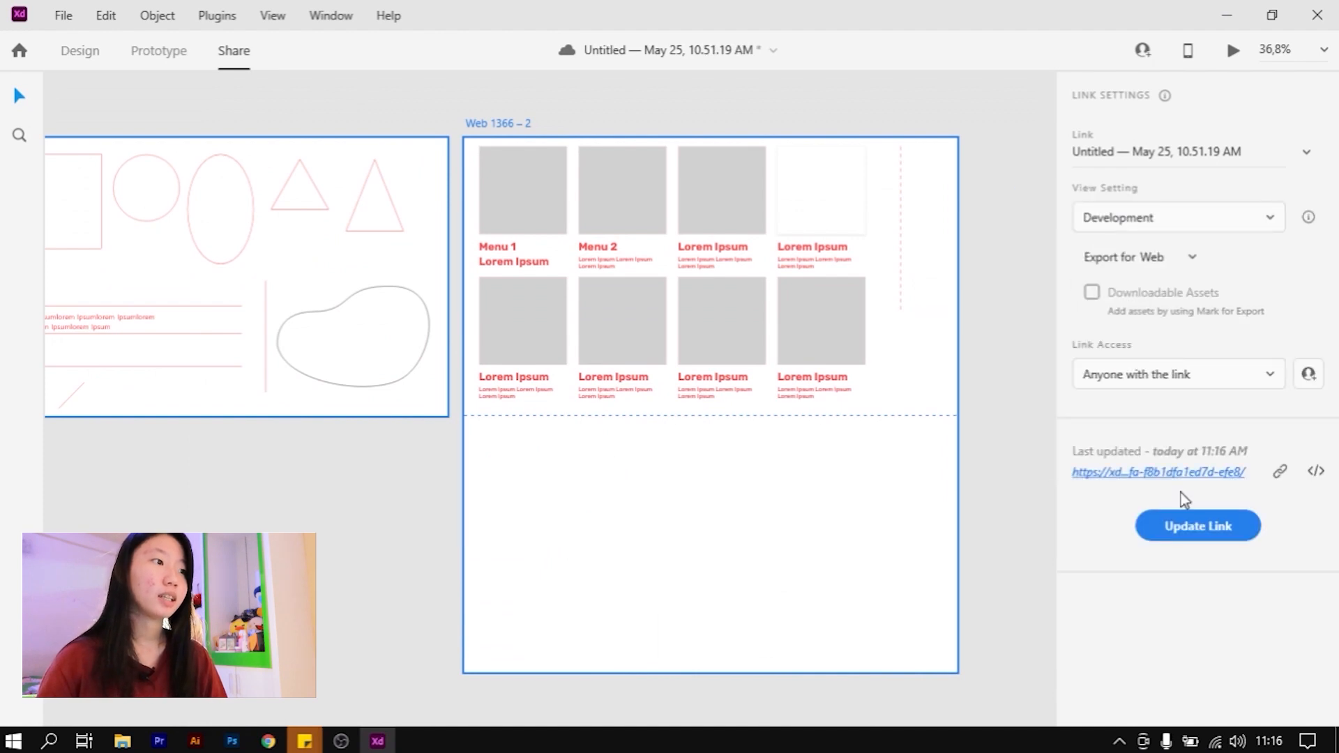
left_click(1194, 525)
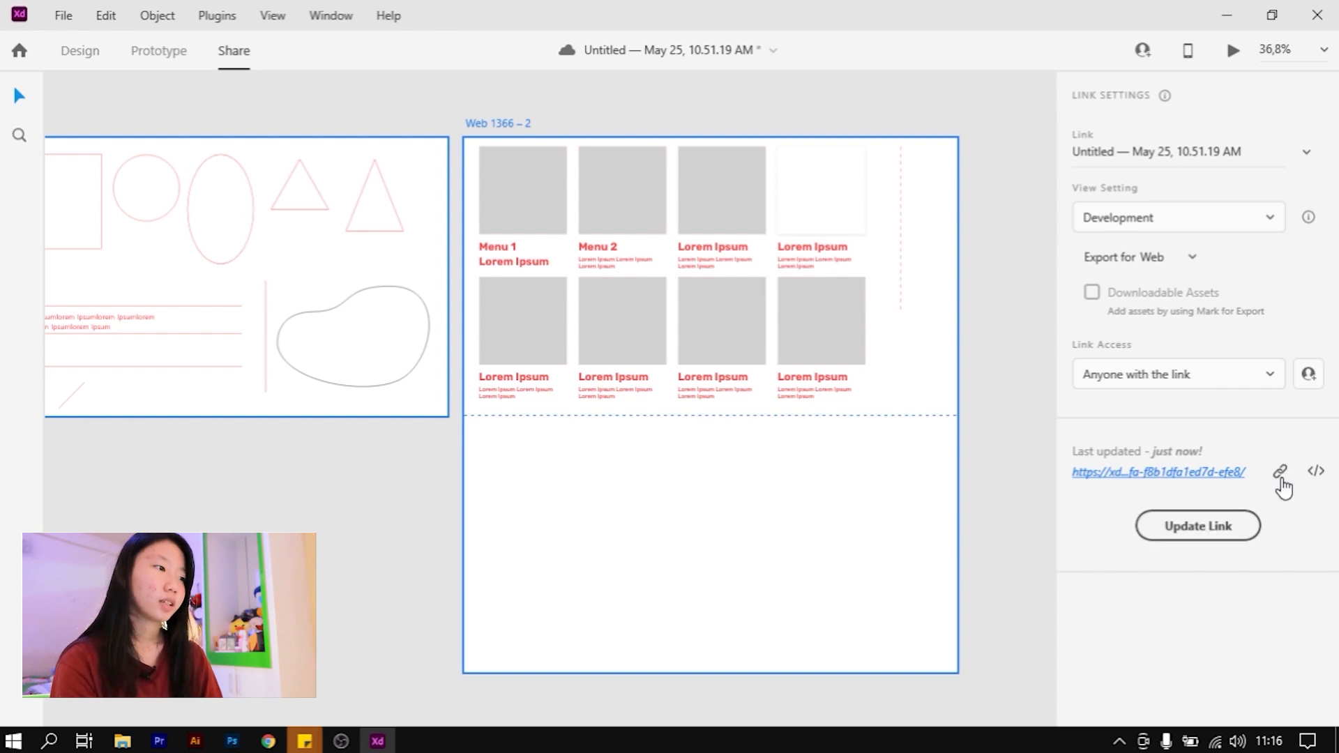
Copy the updated Development link and open it in Chrome
left_click(1280, 480)
left_click(267, 741)
left_click(504, 60)
key("ctrl+v")
key("Return")
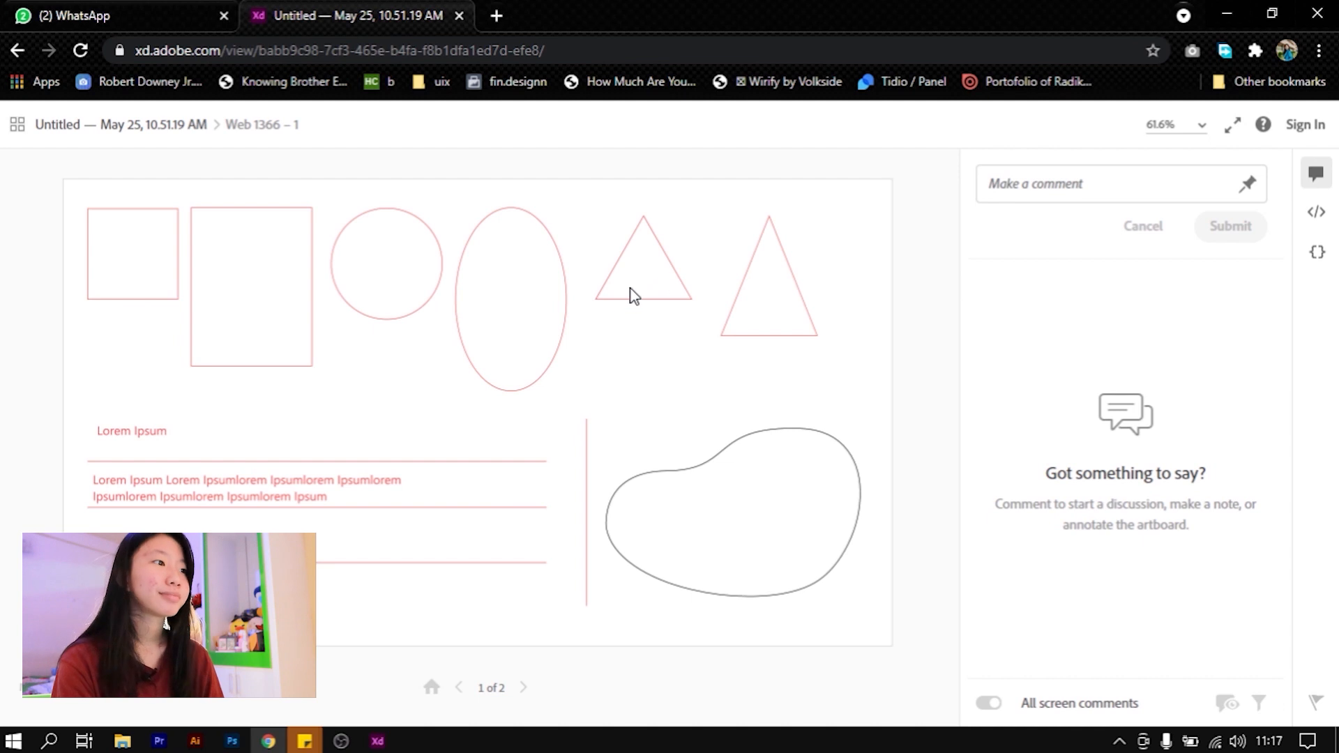
Examine the shared design's specs for Web 1366 – 1, including screen details, colors, character styles and interactions
left_click(1316, 212)
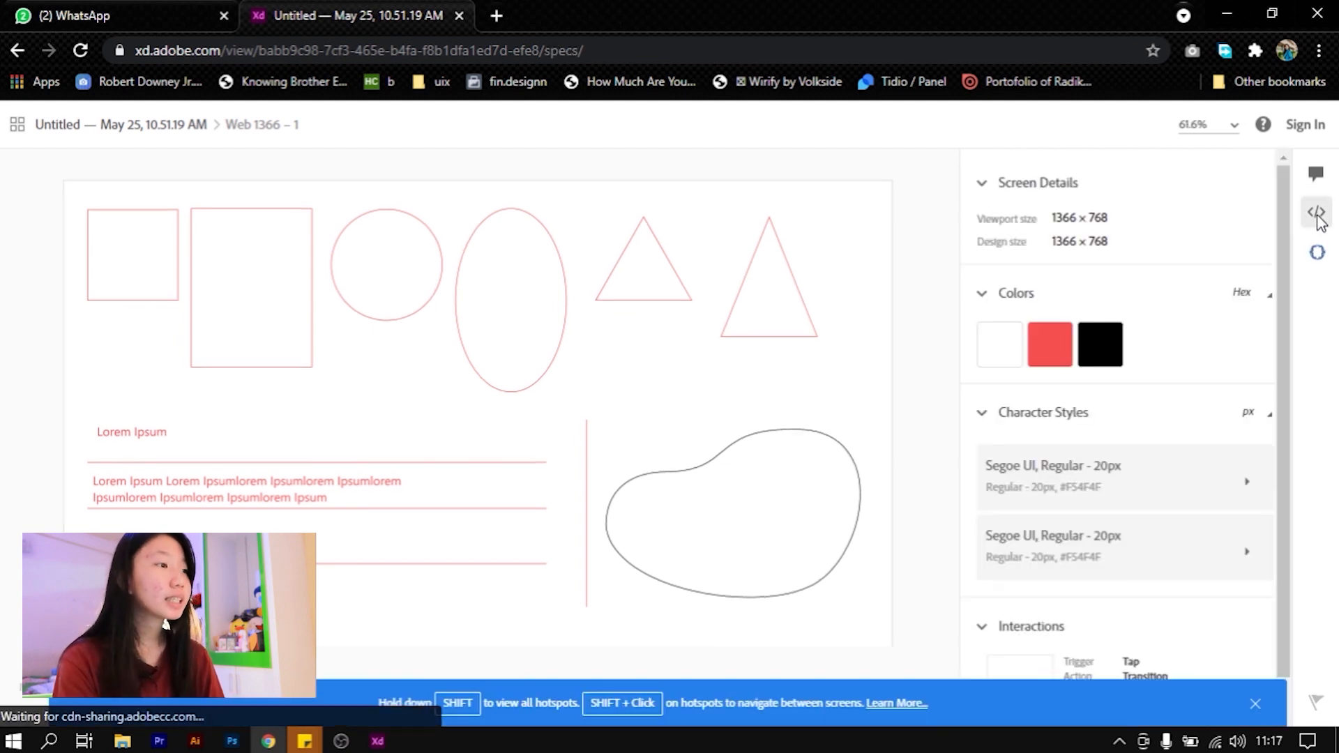
left_click(1322, 249)
left_click(1323, 249)
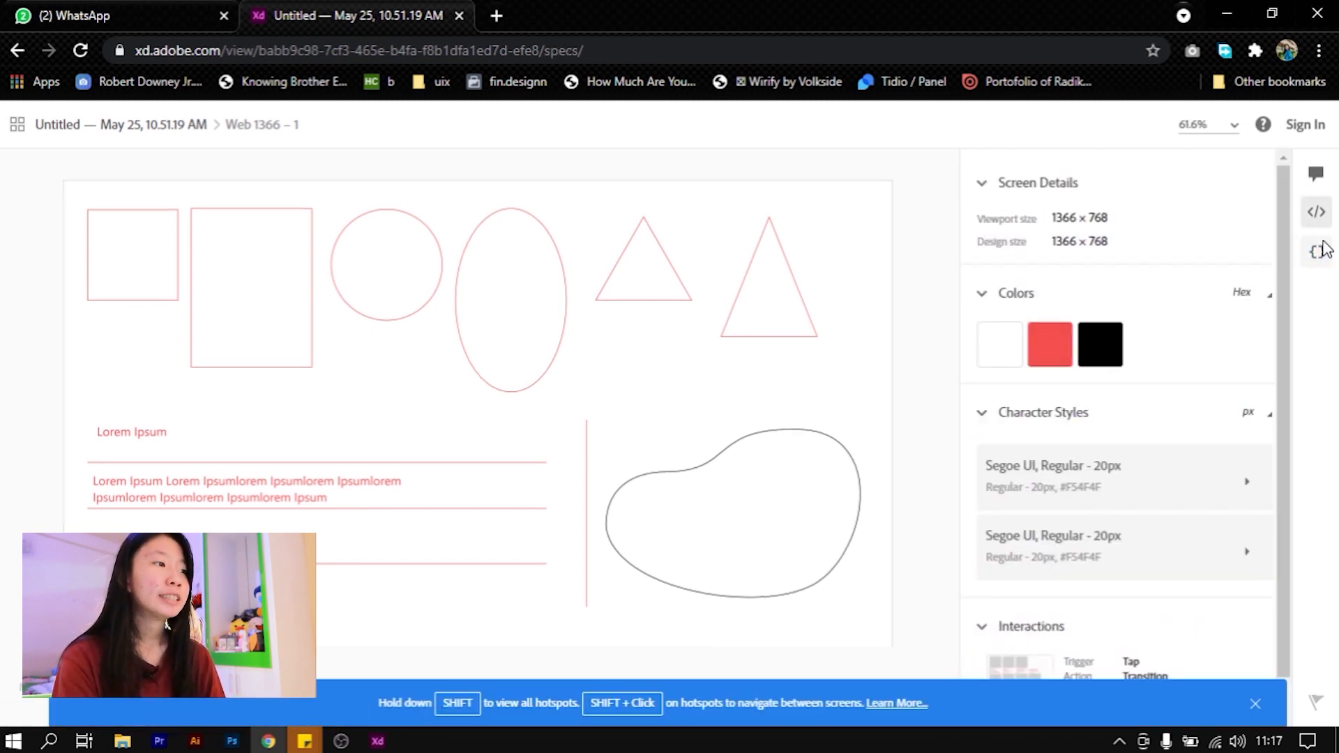
left_click(1322, 253)
left_click(1321, 253)
left_click(1321, 251)
left_click(1317, 178)
left_click(1318, 213)
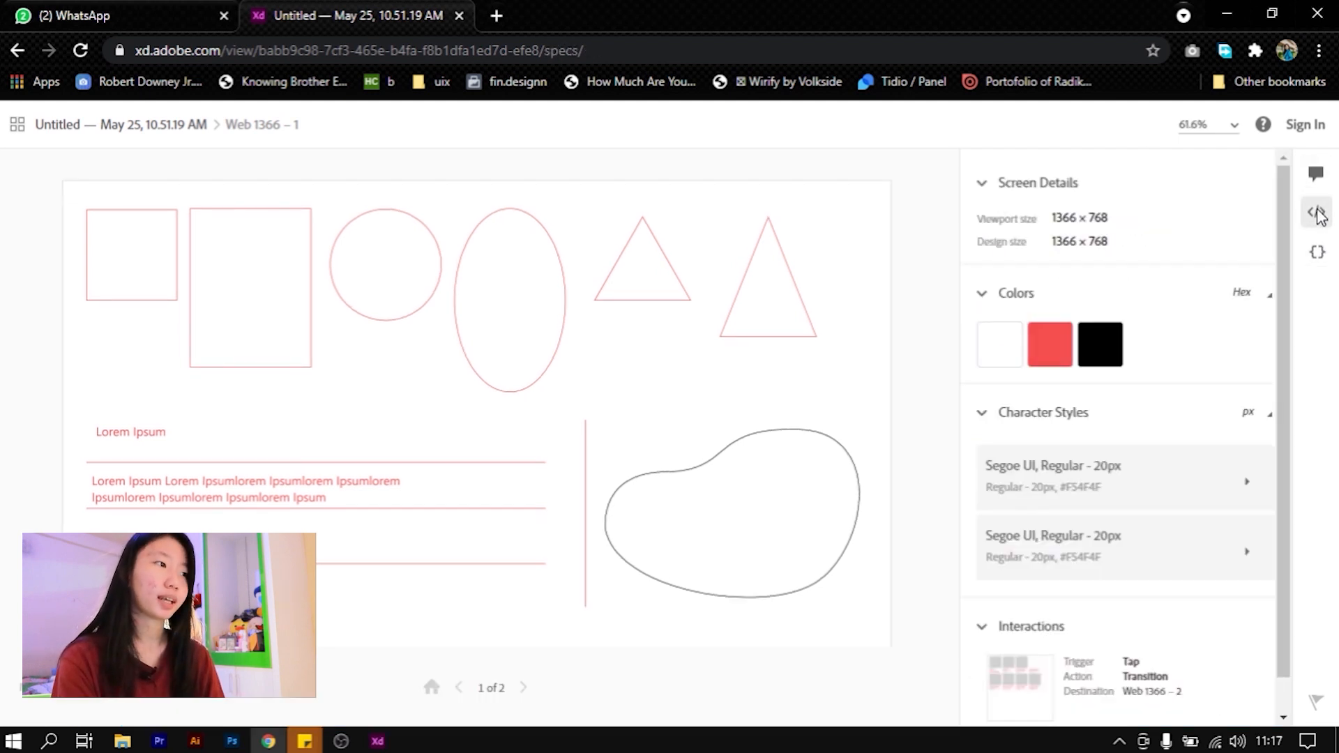
scroll(1095, 265, "down", 1)
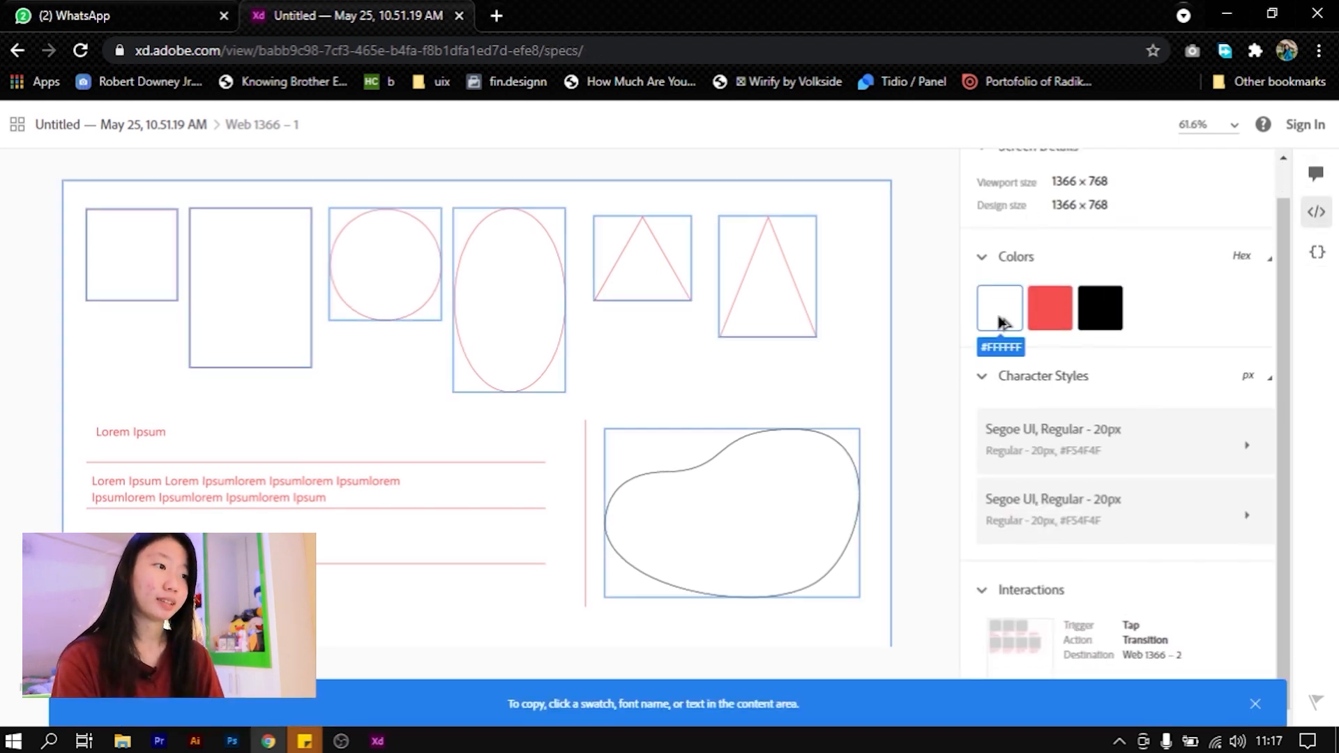
mouse_move(1097, 301)
scroll(1102, 299, "up", 1)
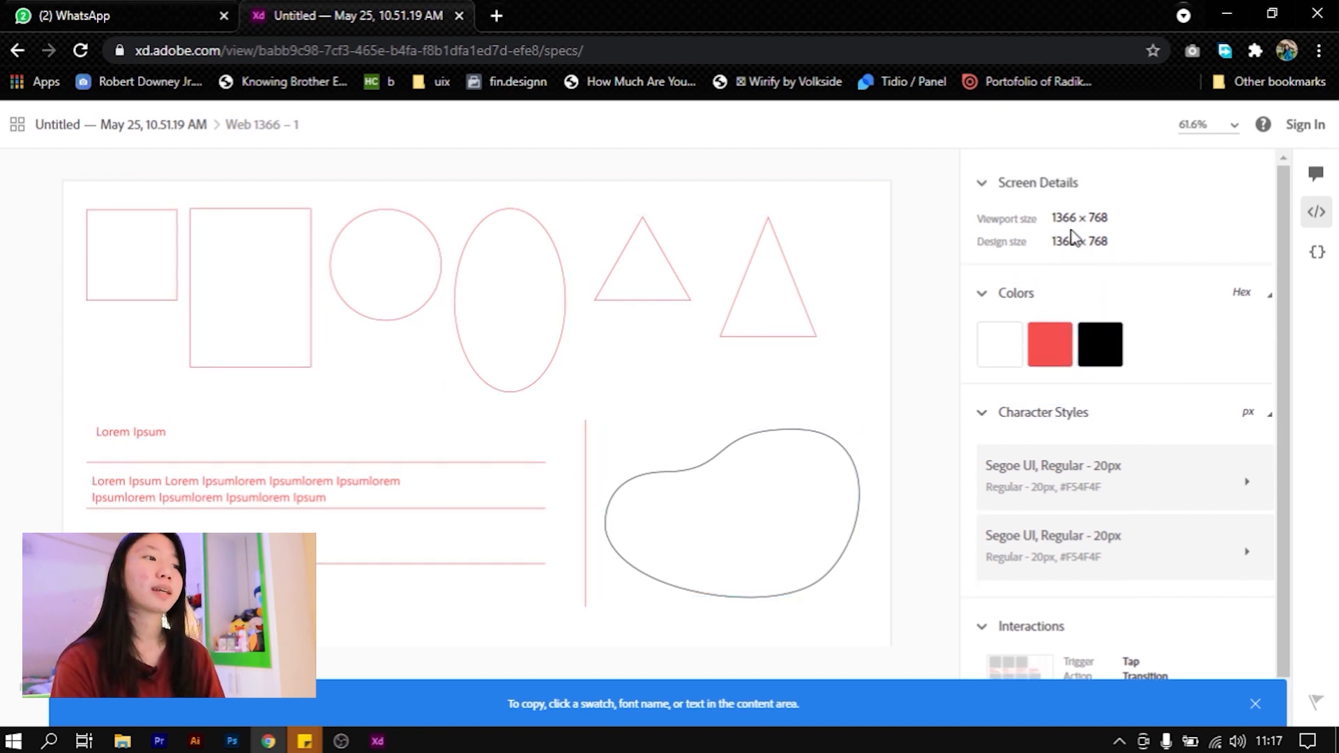
scroll(1088, 237, "down", 1)
mouse_move(1095, 438)
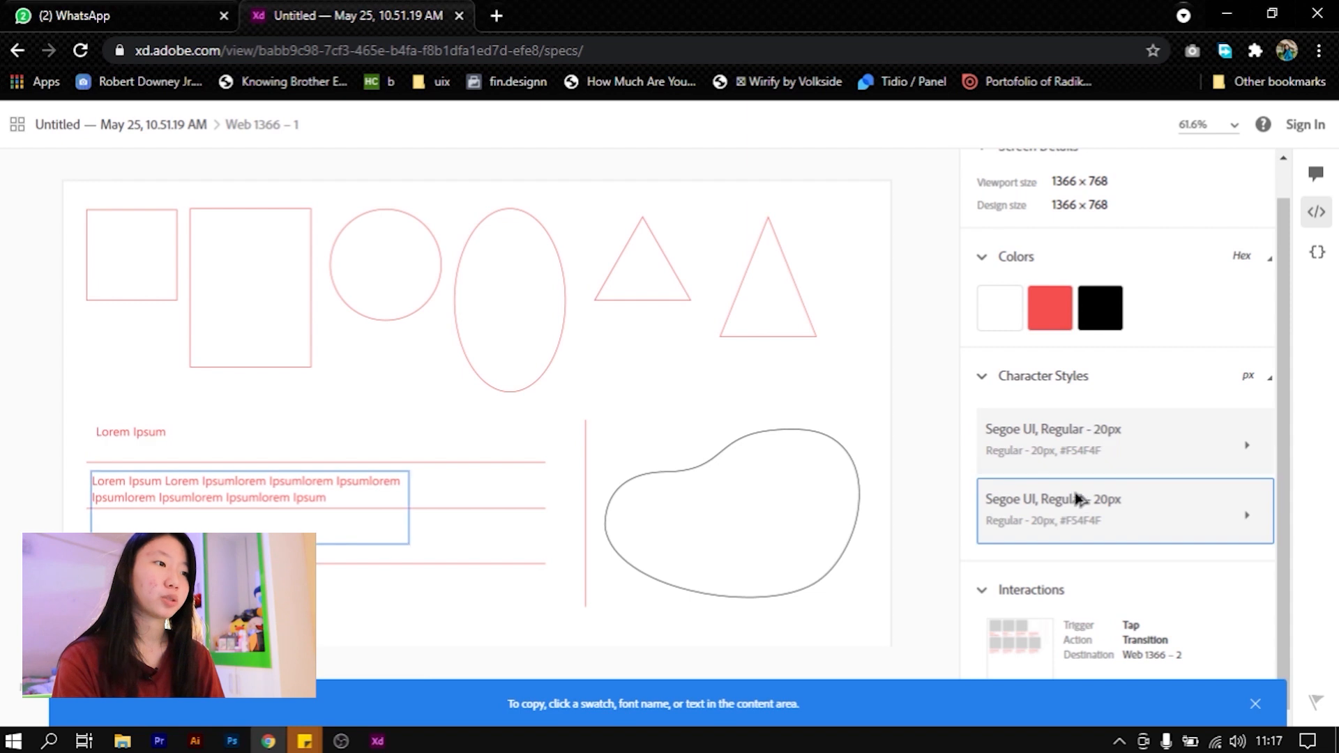
mouse_move(1044, 651)
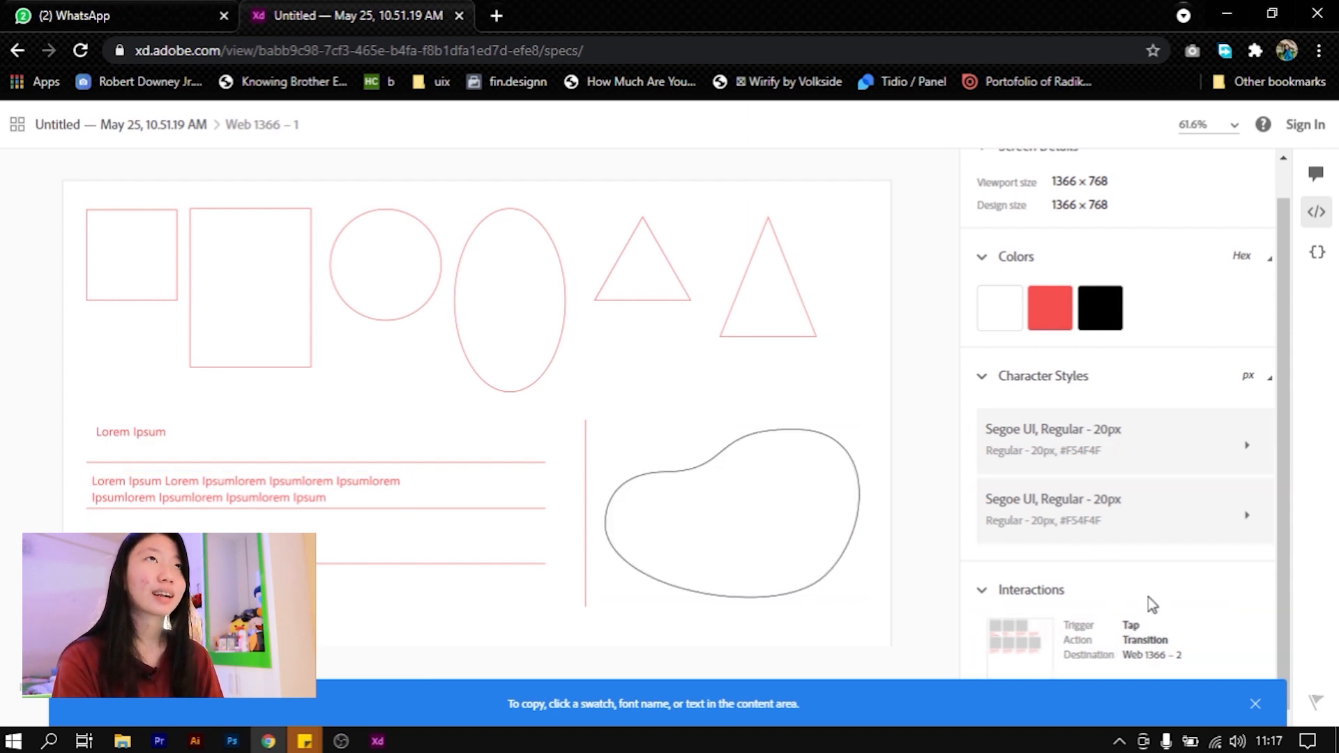
Examine the CSS variables generated for the shared design, from colors and font values to character styles
left_click(1321, 253)
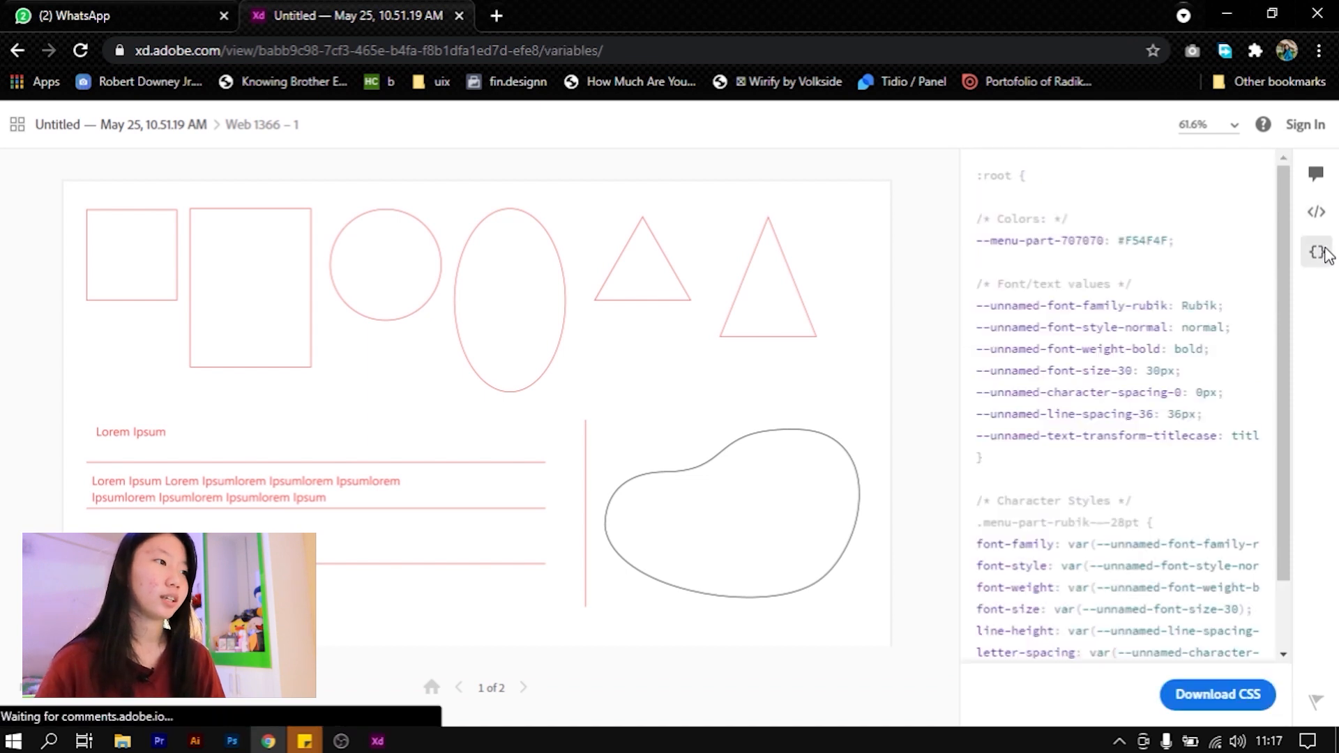
scroll(1215, 289, "down", 1)
scroll(1138, 505, "up", 1)
scroll(1126, 520, "down", 1)
left_click_drag(1085, 654, 1010, 655)
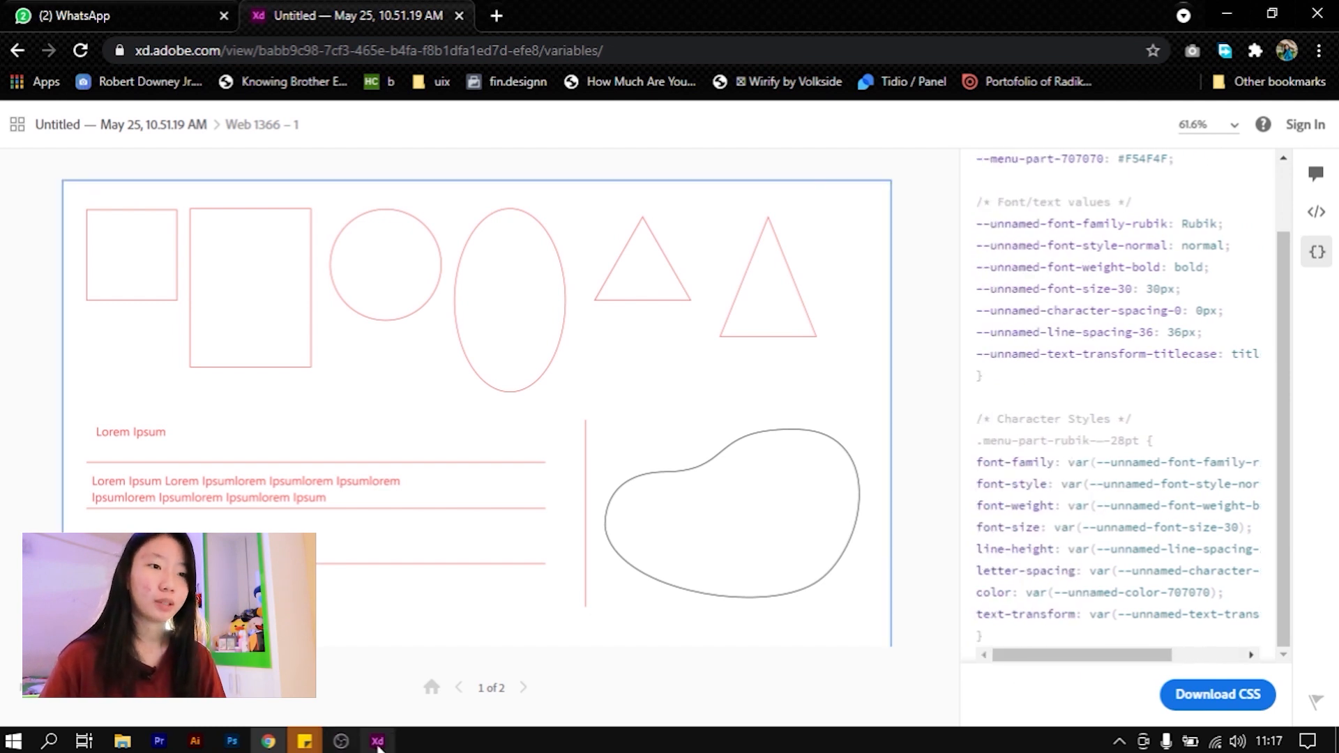
Switch back to Adobe XD, return to Design mode, read the device preview information and deselect the artboards
left_click(377, 740)
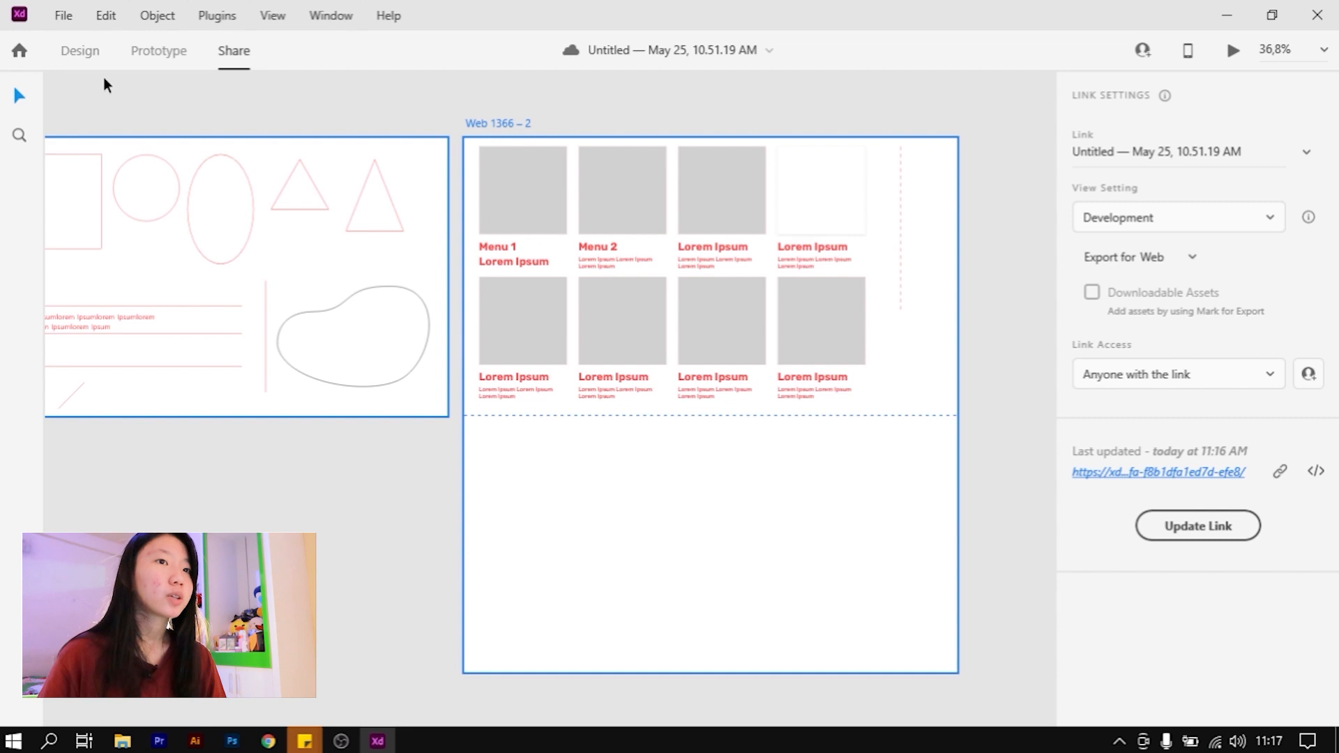
left_click(80, 52)
left_click(235, 51)
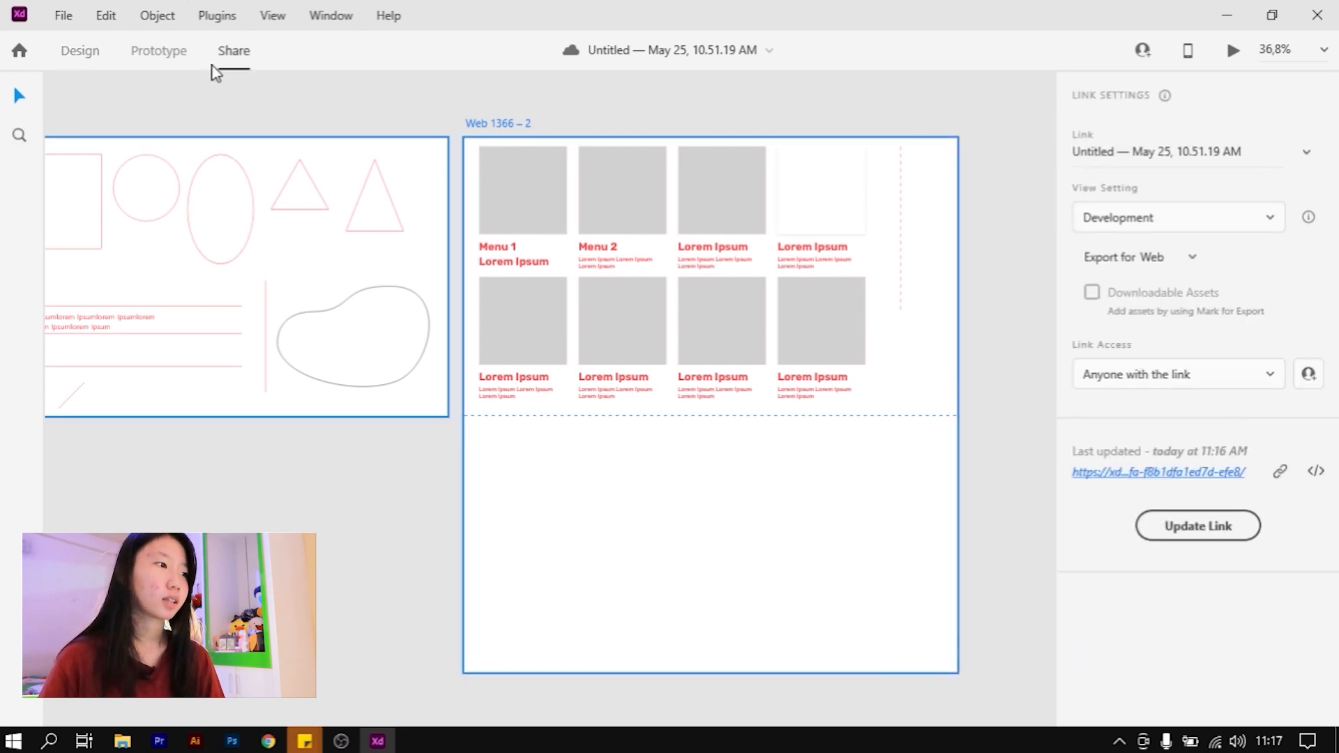
left_click(162, 68)
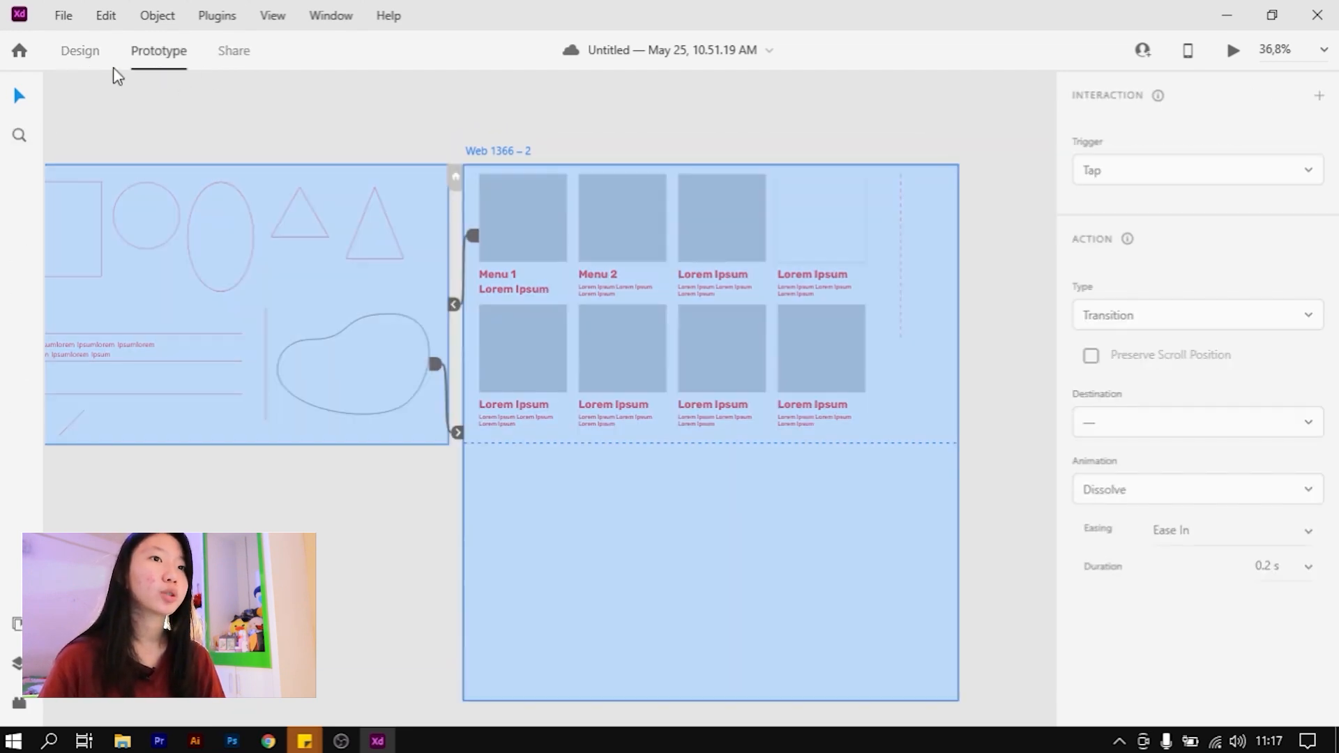
left_click(80, 51)
left_click(1189, 51)
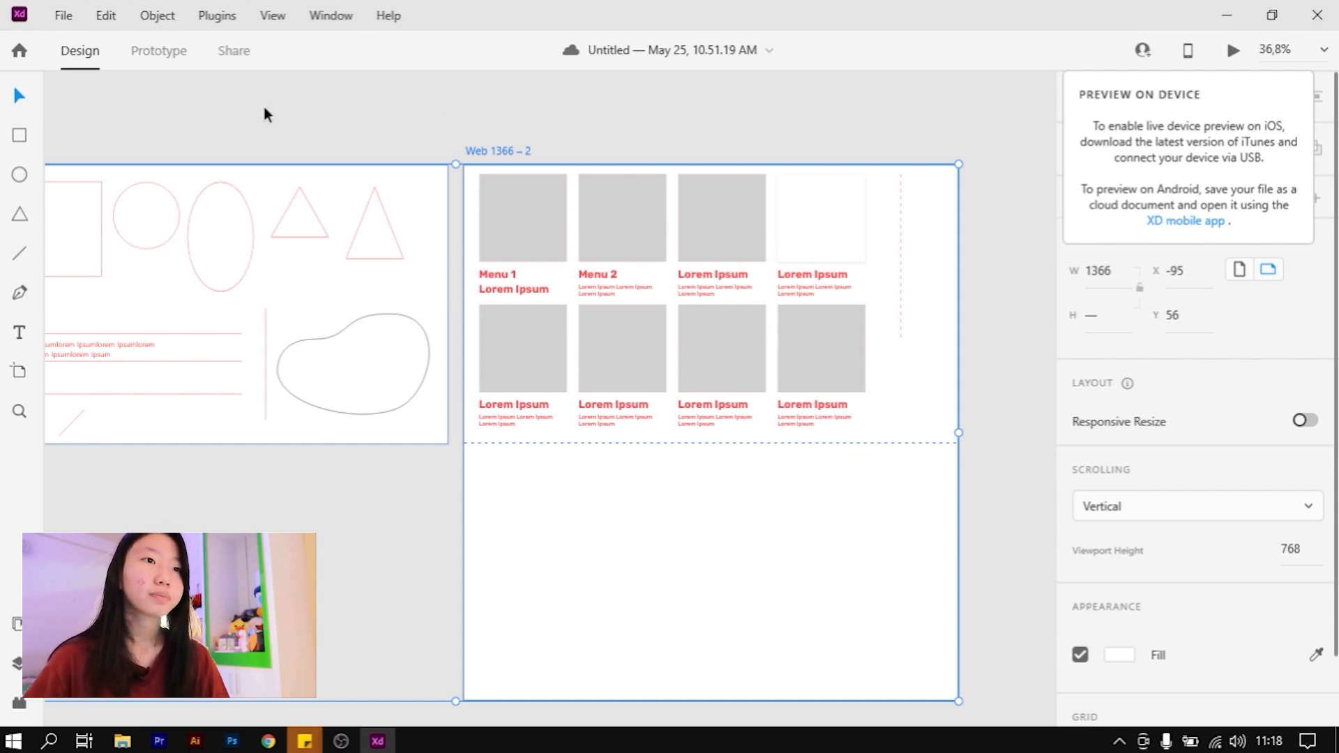
left_click(426, 138)
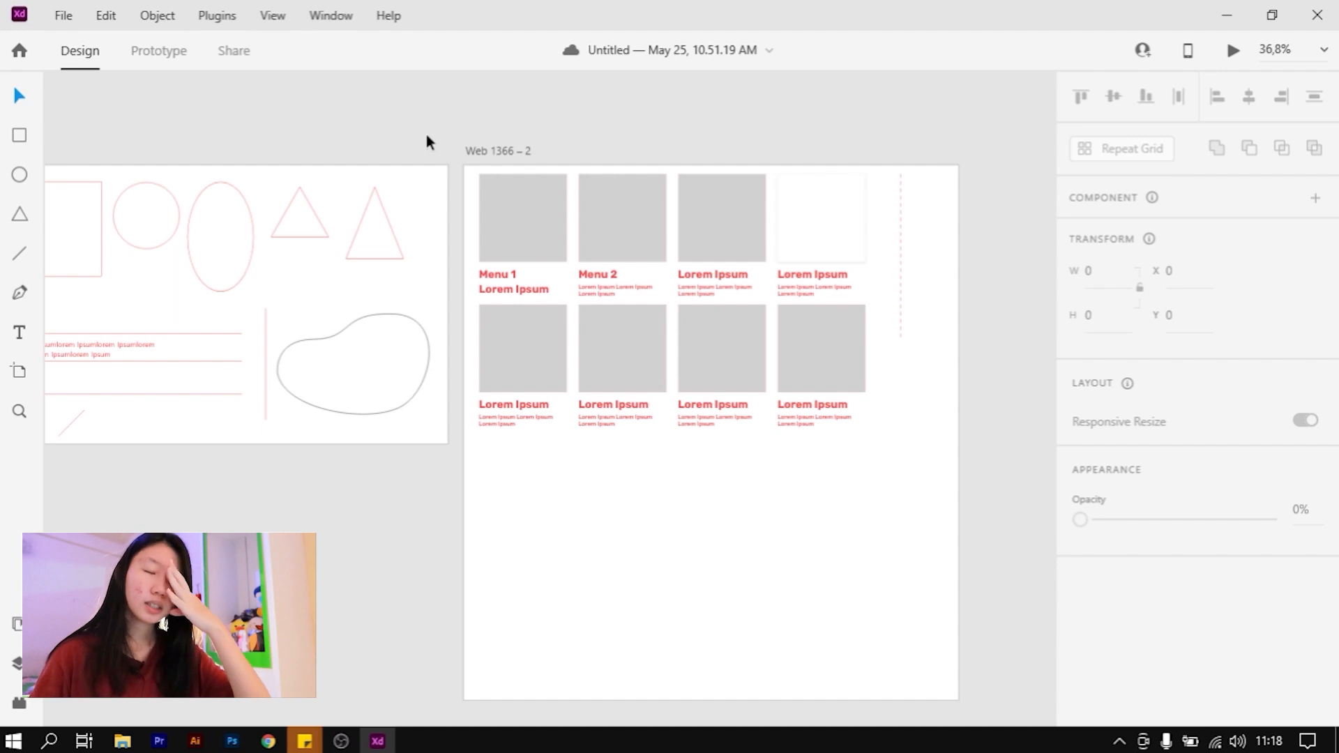
left_click(61, 15)
mouse_move(103, 8)
mouse_move(60, 12)
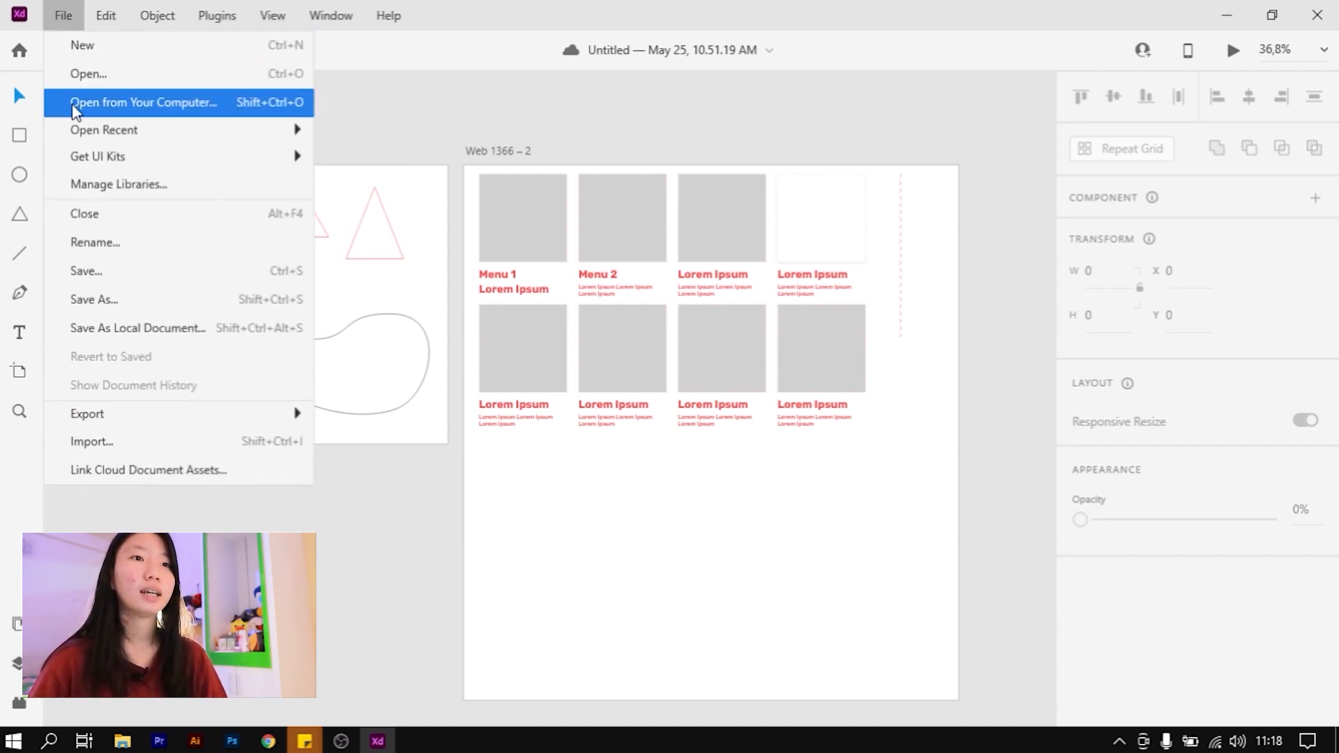
left_click(485, 132)
Select the Web 1366 – 2 artboard and open its export settings, closing them without exporting
left_click(493, 150)
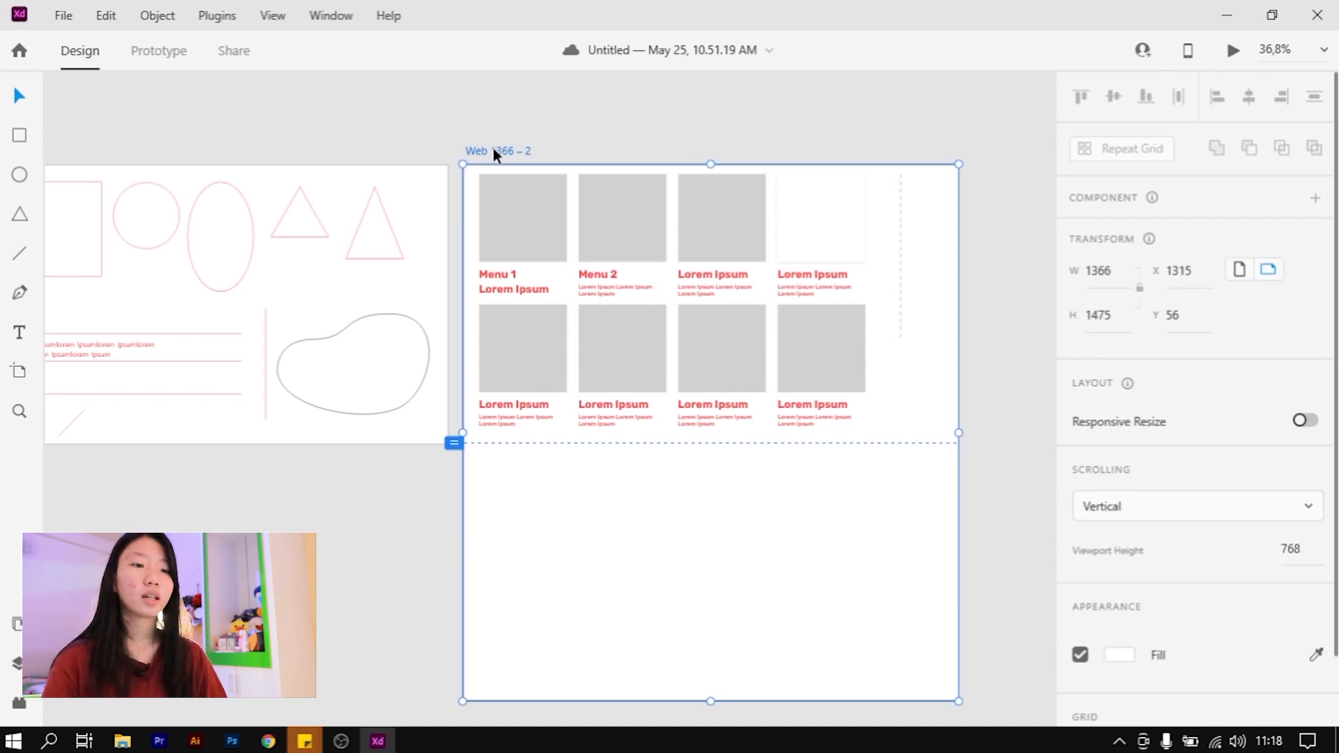
key("ctrl+e")
left_click(827, 534)
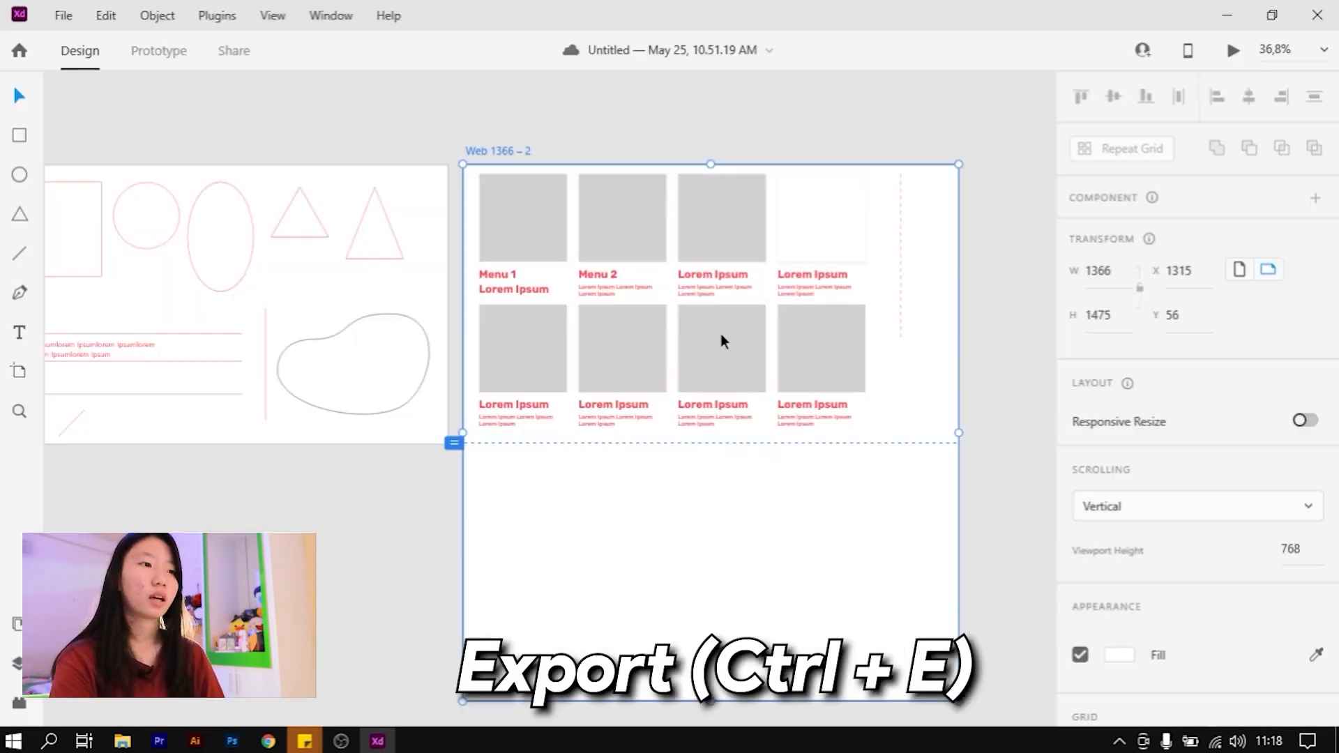
key("ctrl+e")
left_click(823, 536)
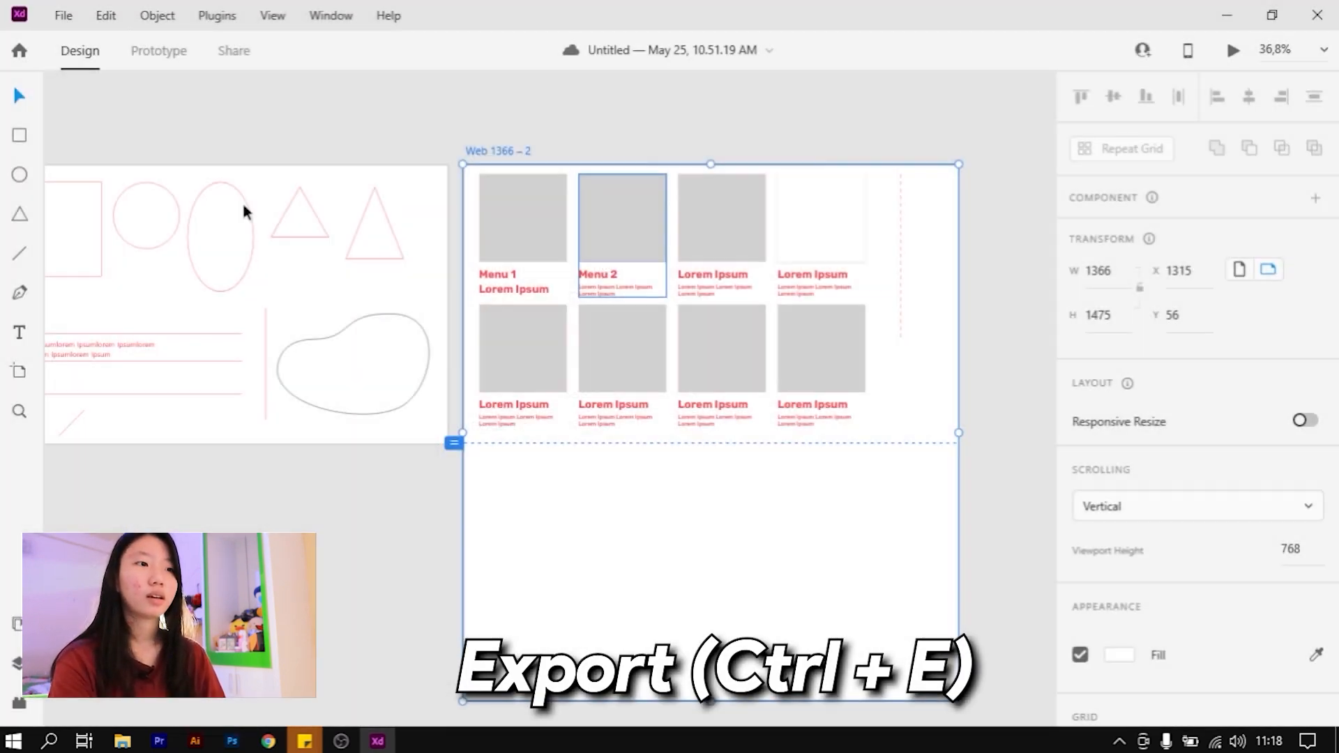
Reopen the export settings for Web 1366 – 2 and compare the file formats, including SVG and JPG, returning to PNG
left_click(62, 15)
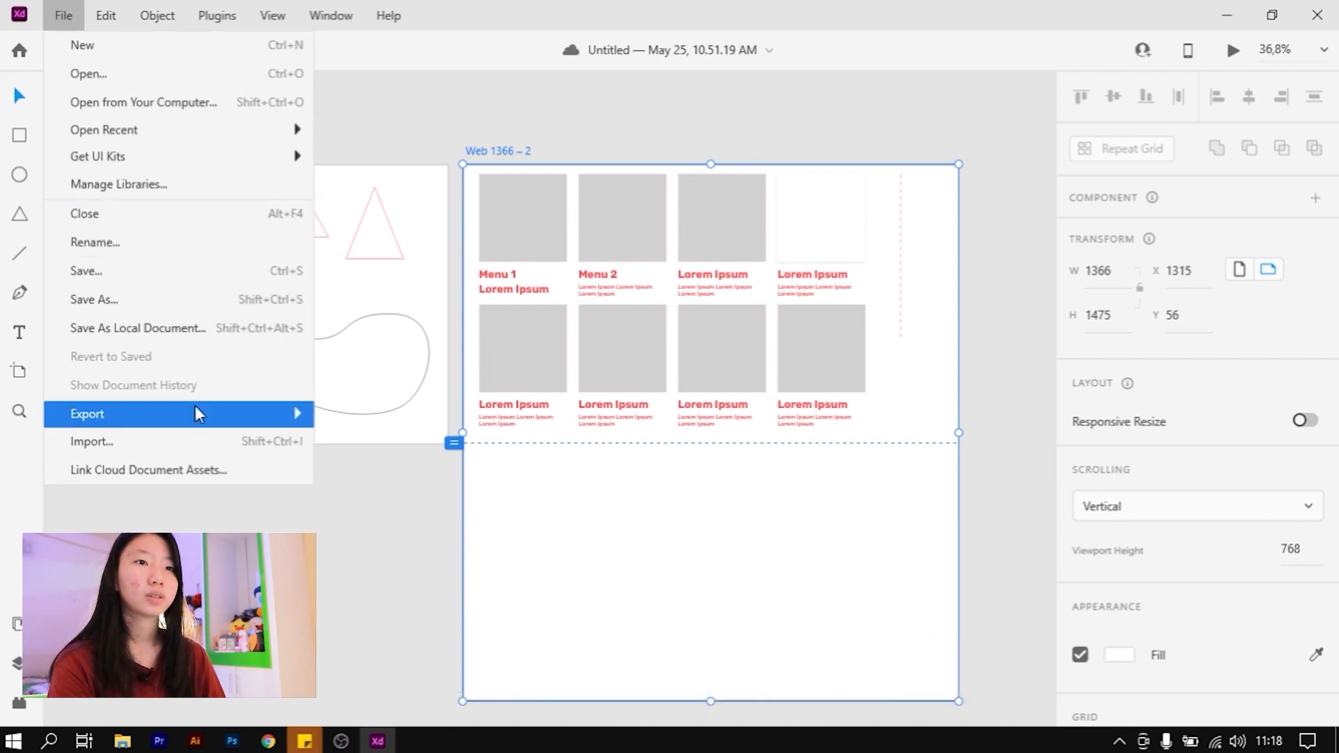
mouse_move(299, 417)
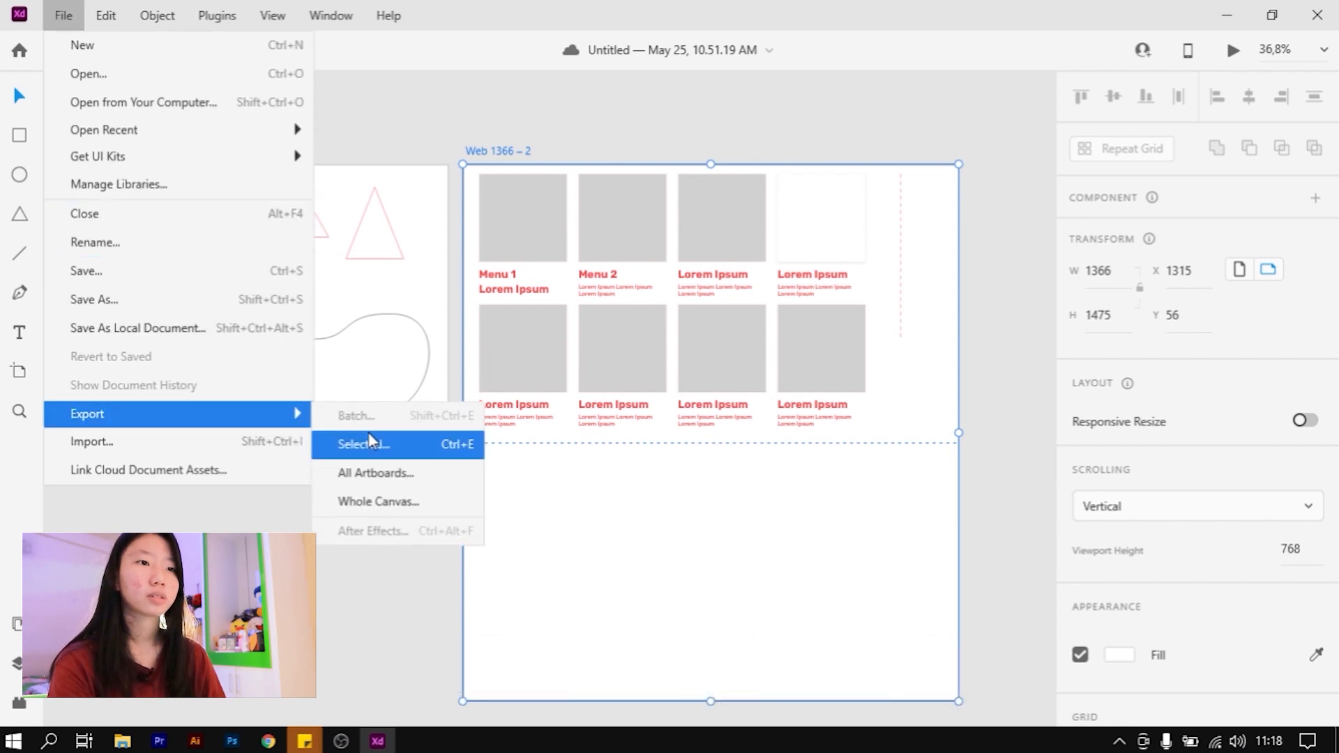
left_click(511, 144)
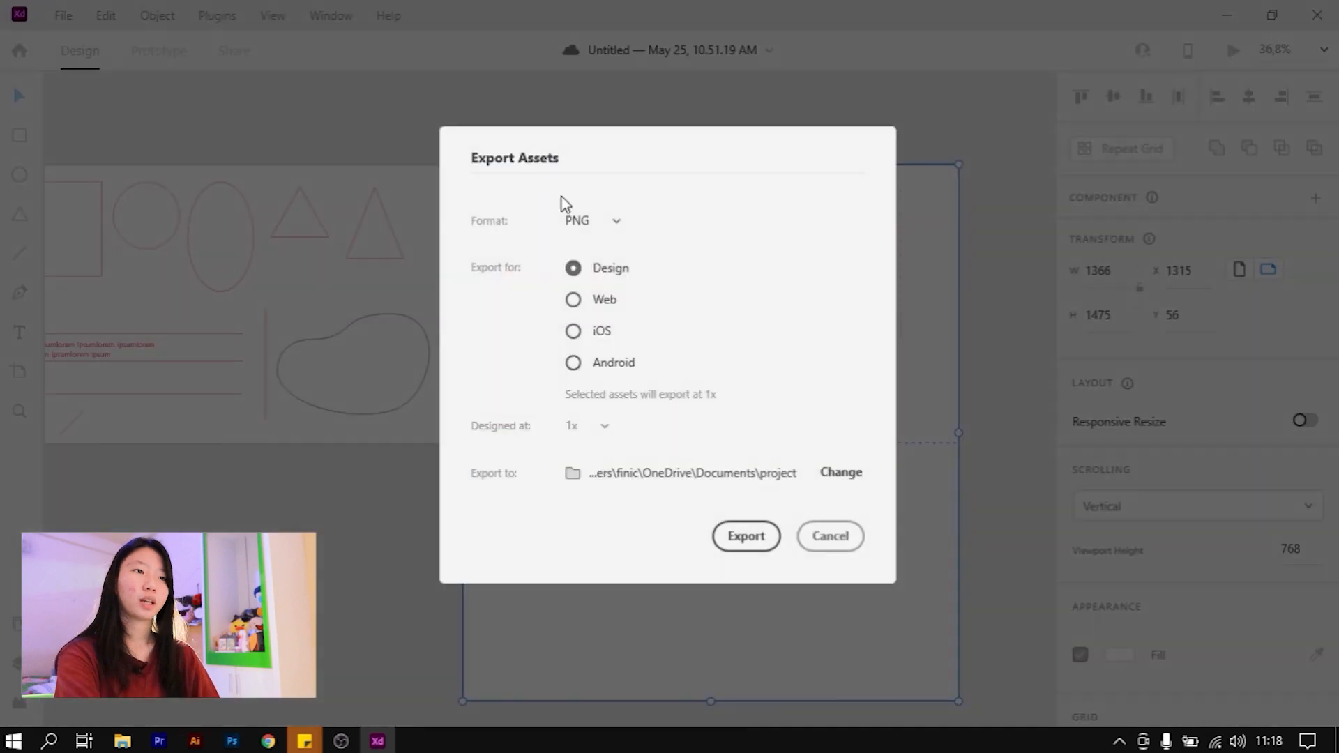
left_click(589, 222)
left_click(599, 259)
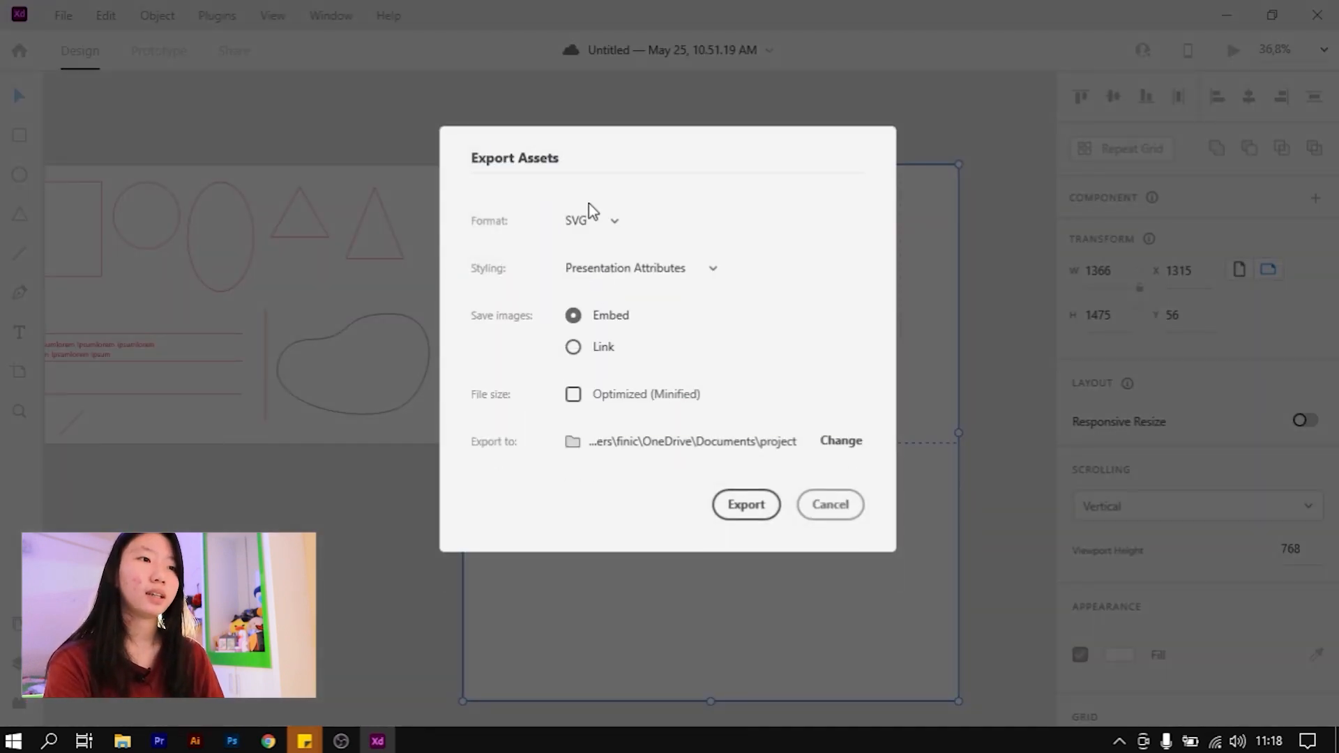
left_click(591, 220)
left_click(591, 261)
left_click(585, 221)
left_click(590, 263)
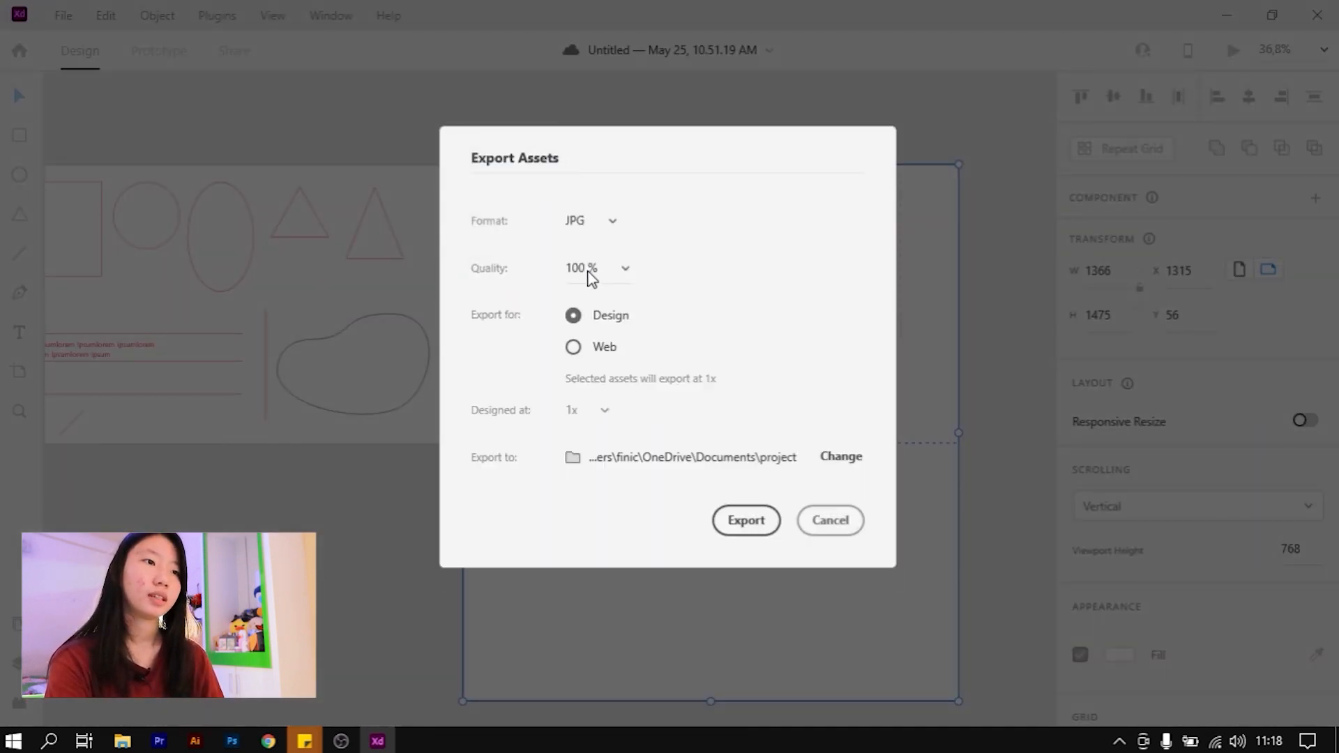
left_click(582, 223)
left_click(607, 103)
Compare the PNG export targets Design, Web, iOS and Android, and cancel the export
left_click(586, 307)
left_click(586, 333)
left_click(594, 363)
left_click(612, 304)
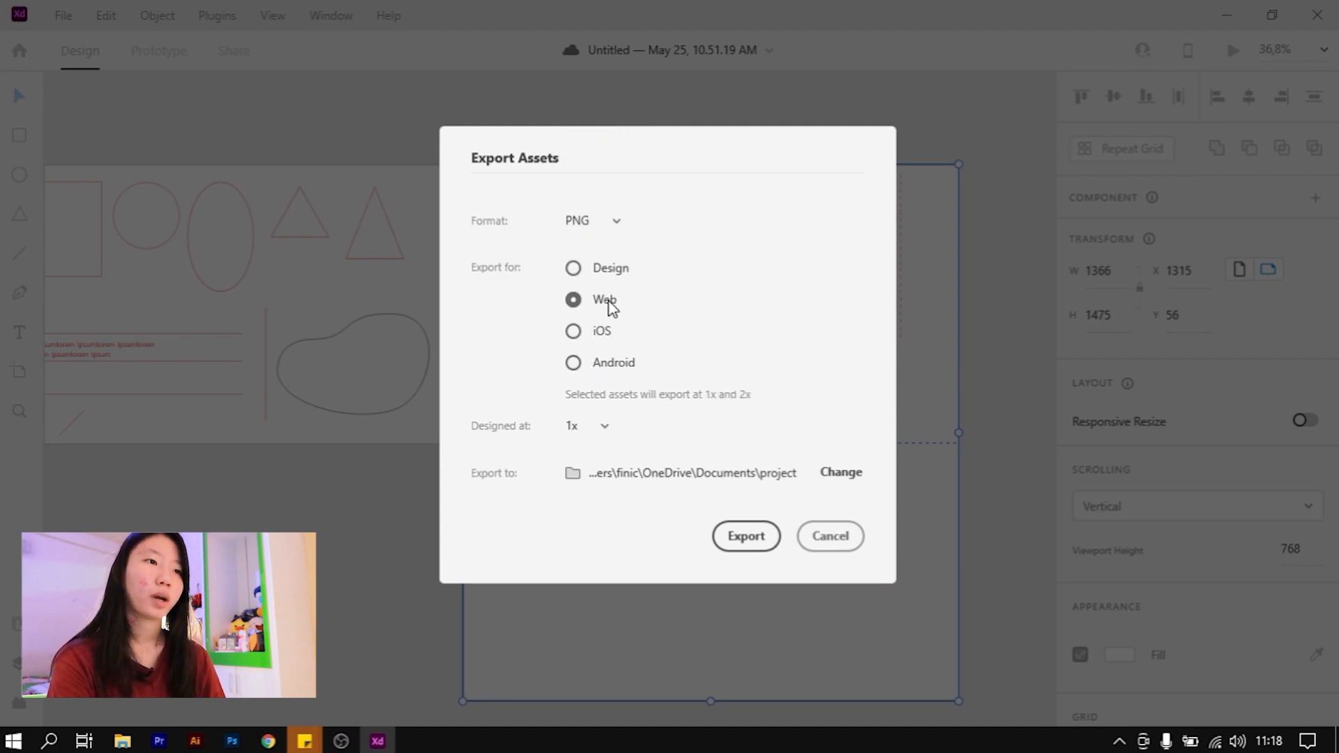
left_click(603, 334)
left_click(613, 366)
left_click(604, 336)
left_click(615, 305)
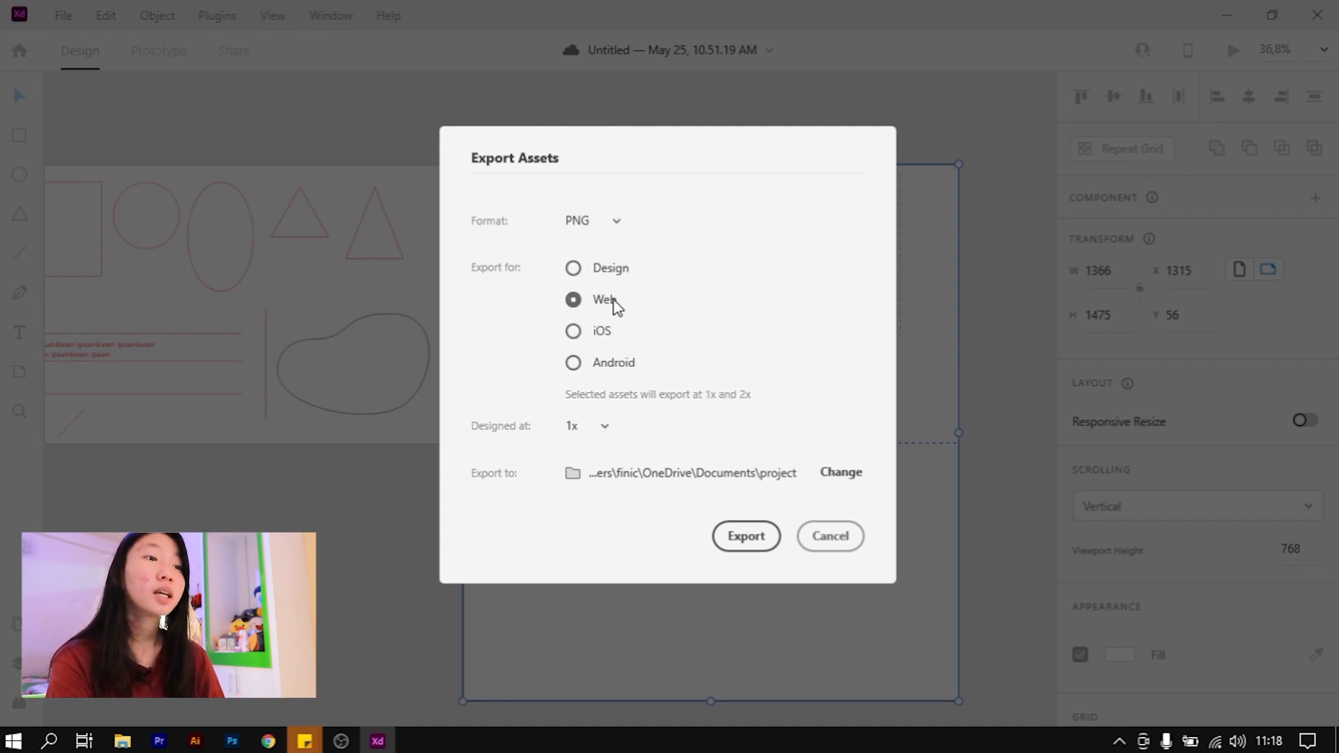
left_click(603, 335)
left_click(597, 307)
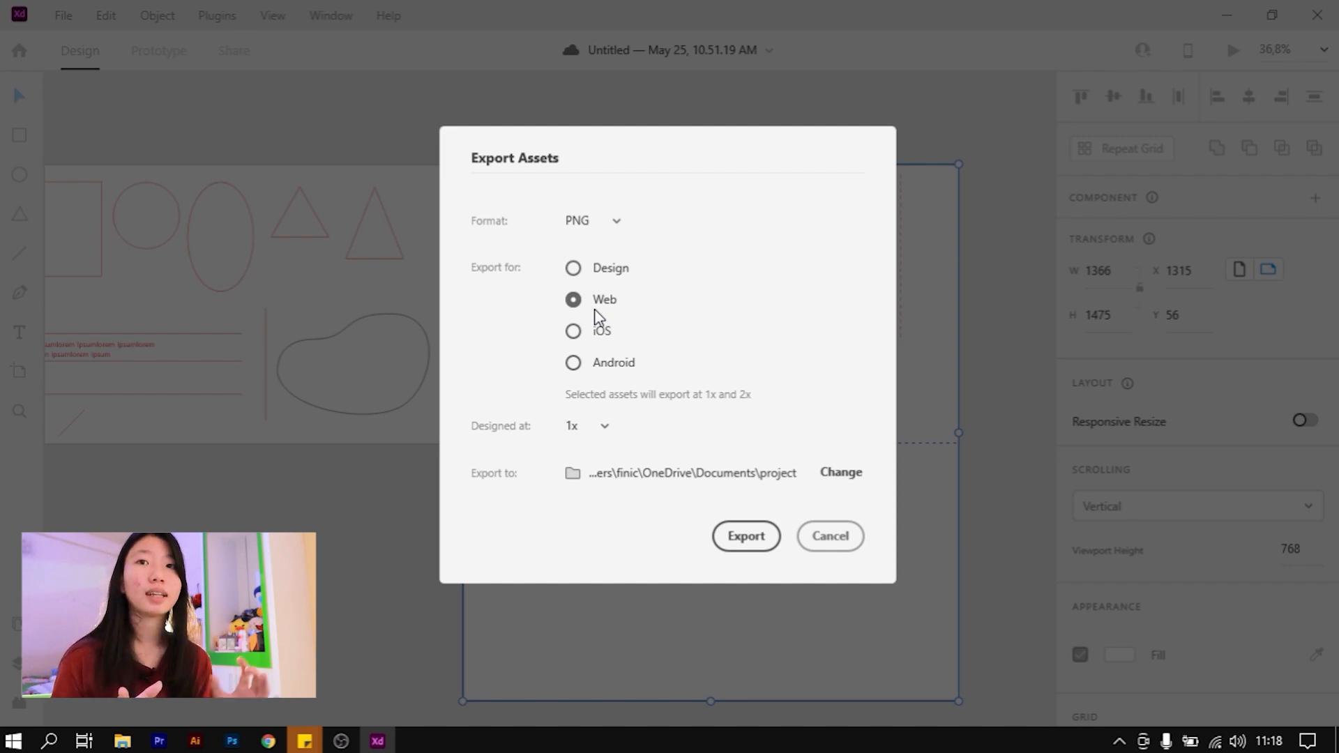
left_click(595, 335)
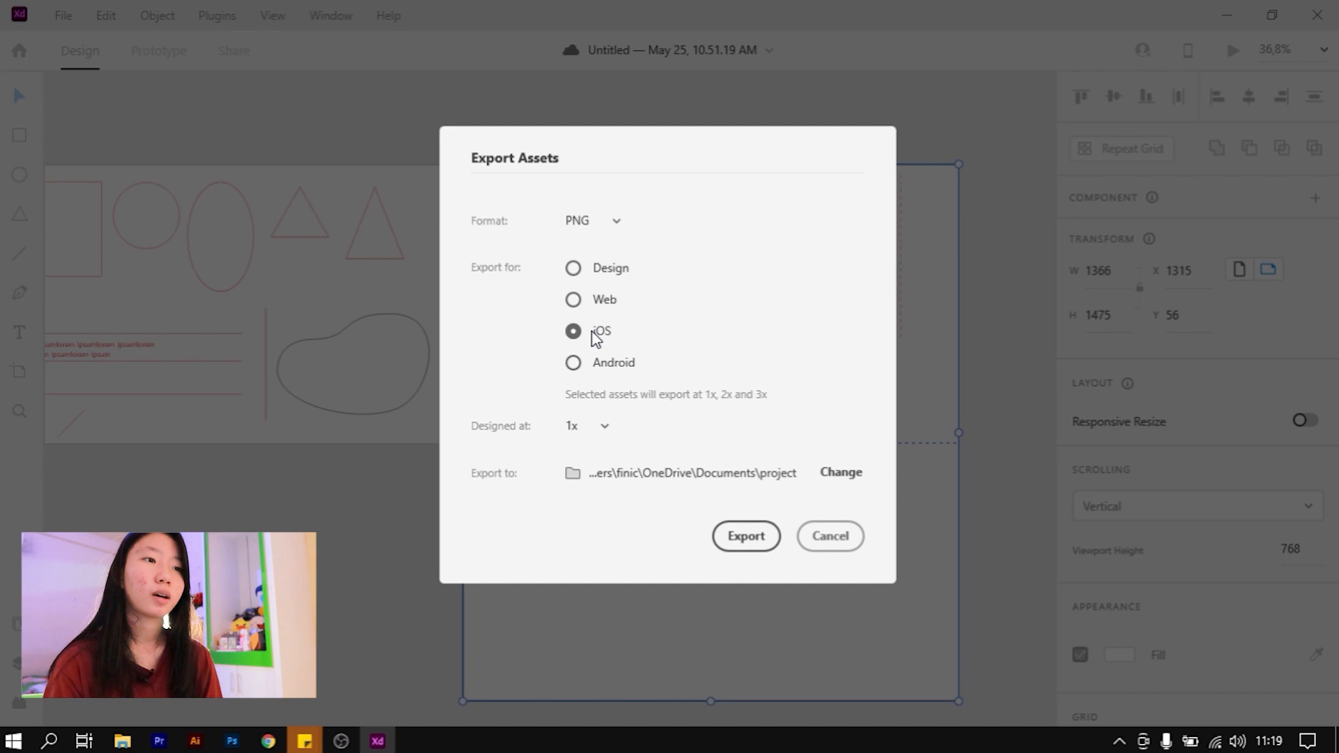
left_click(605, 365)
left_click(598, 333)
left_click(591, 301)
left_click(584, 271)
left_click(594, 306)
left_click(833, 548)
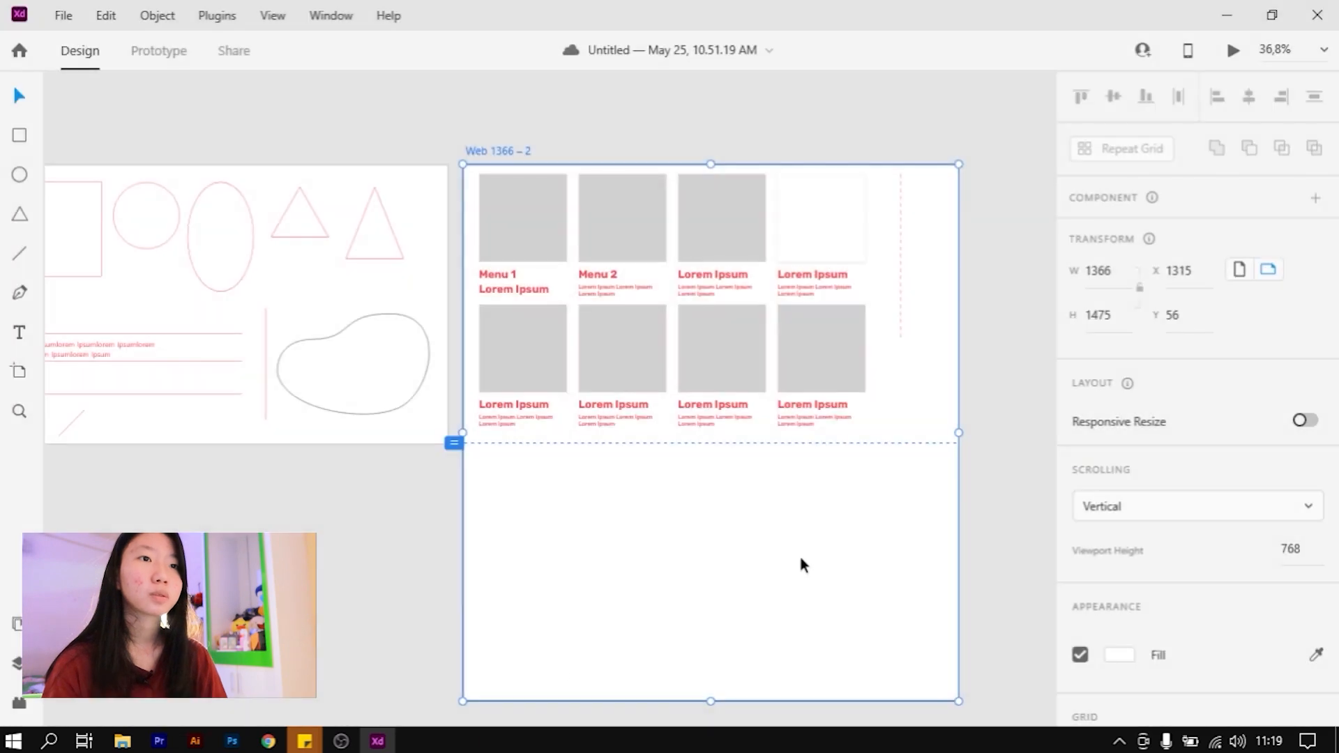
left_click(63, 15)
mouse_move(112, 12)
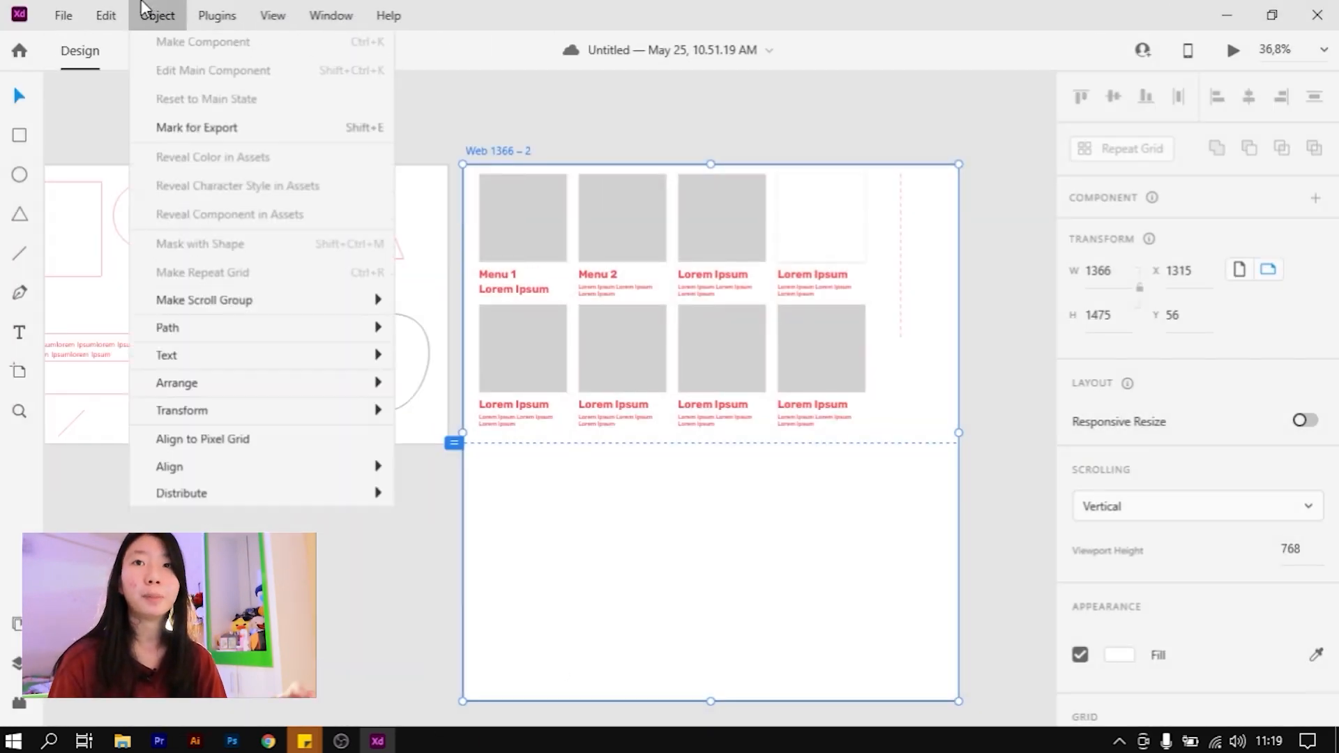
mouse_move(63, 14)
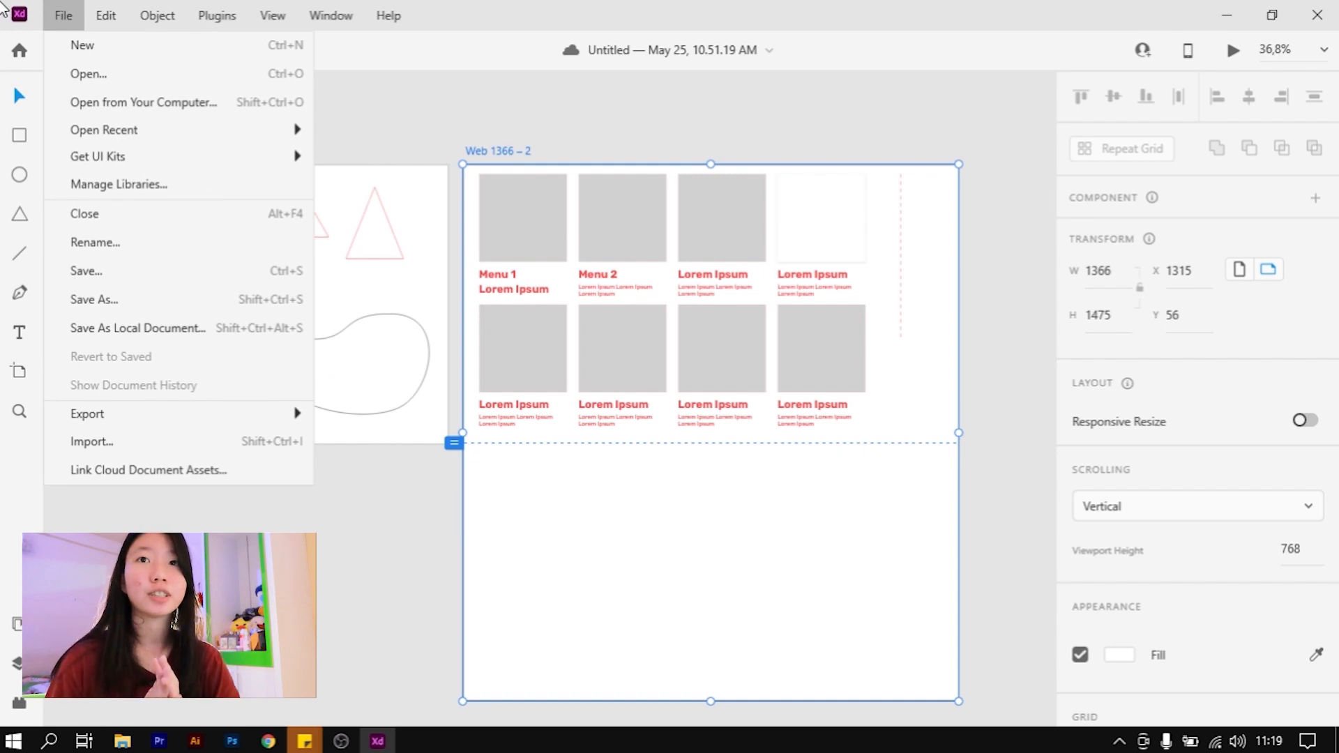